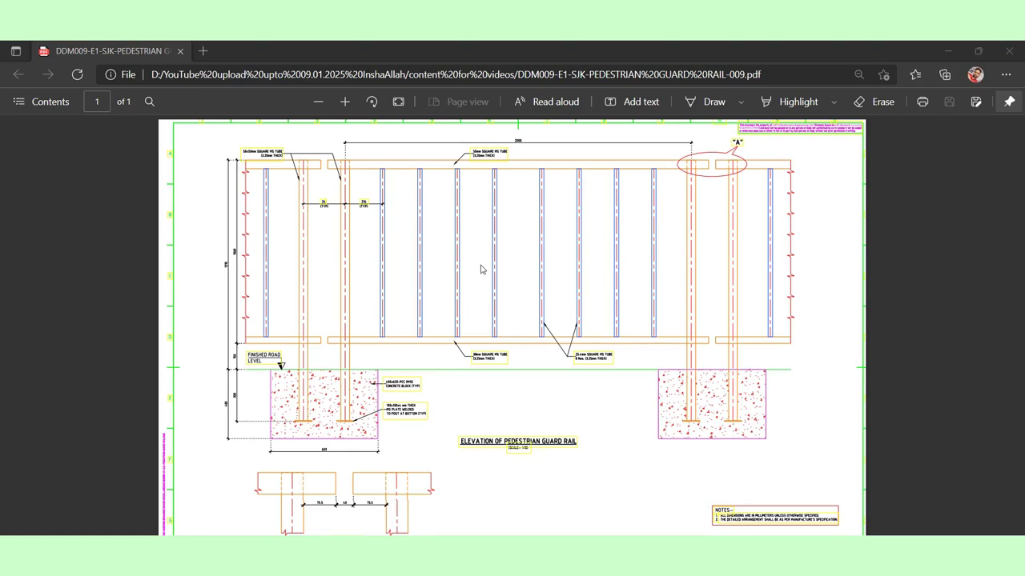
Examine the posts, tube sizes and dimensions in the elevation drawing of the pedestrian guard rail
ctrl+scroll(480, 272, down, 2)
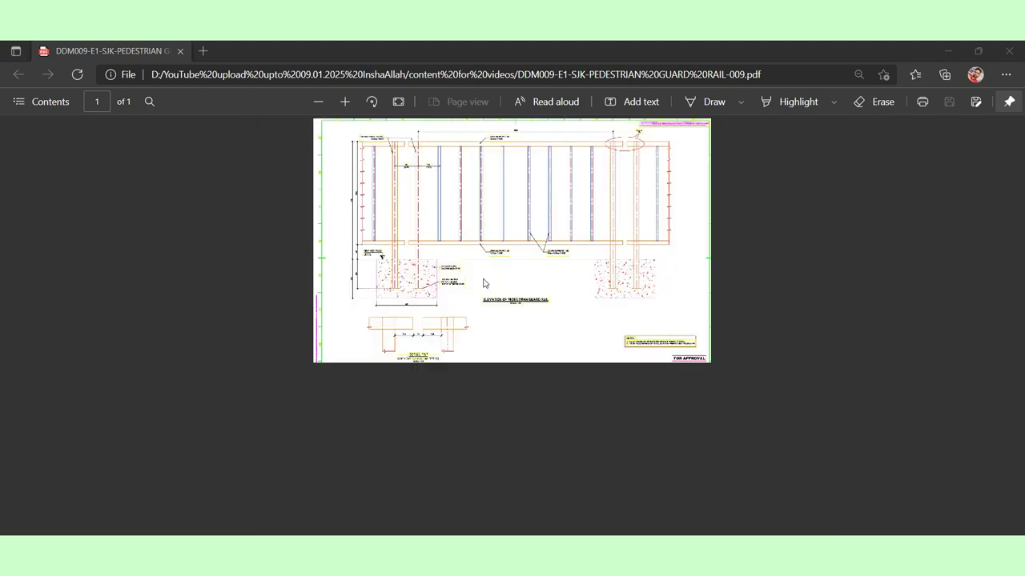
ctrl+scroll(483, 283, up, 3)
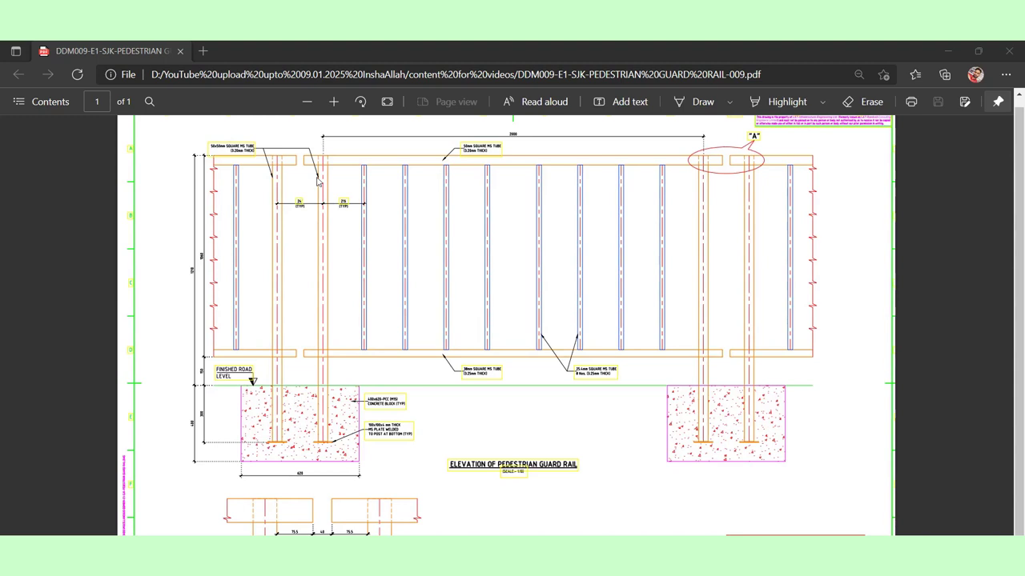
ctrl+scroll(373, 280, up, 1)
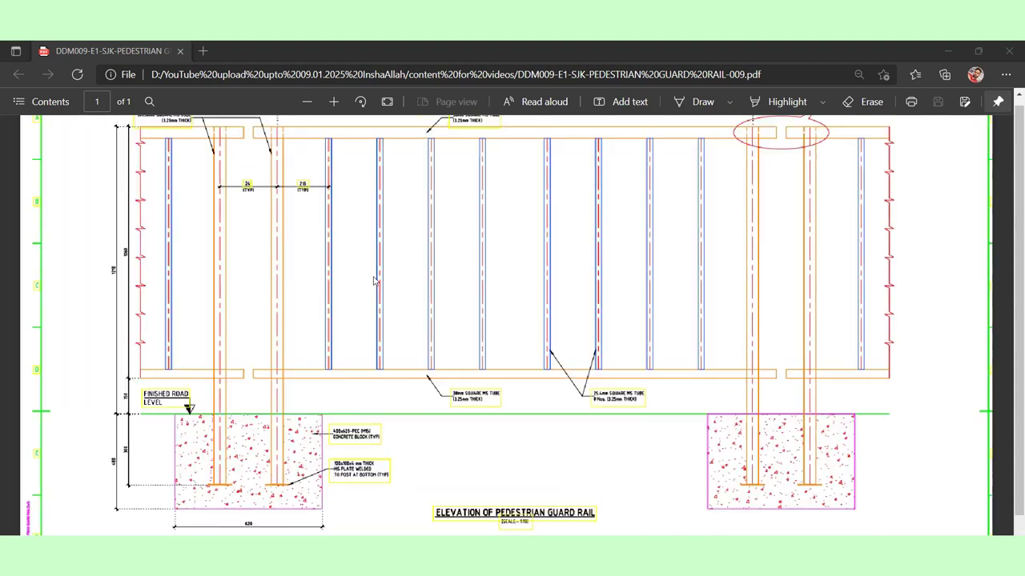
ctrl+scroll(446, 267, down, 2)
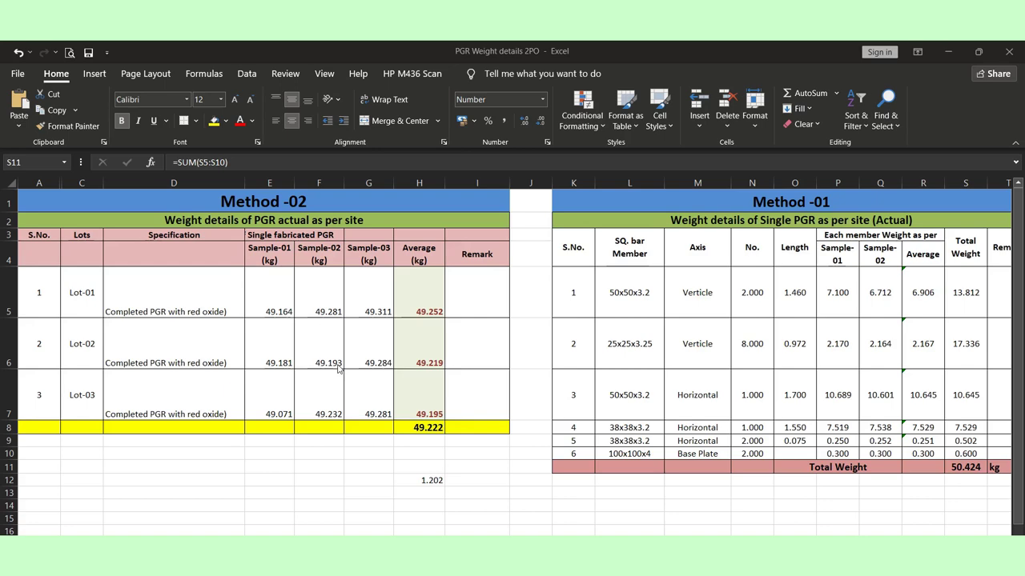
In the Excel workbook, review the Method-01 total weight, the Method-02 average weight and the difference formula in H12
scroll(337, 367, down, 1)
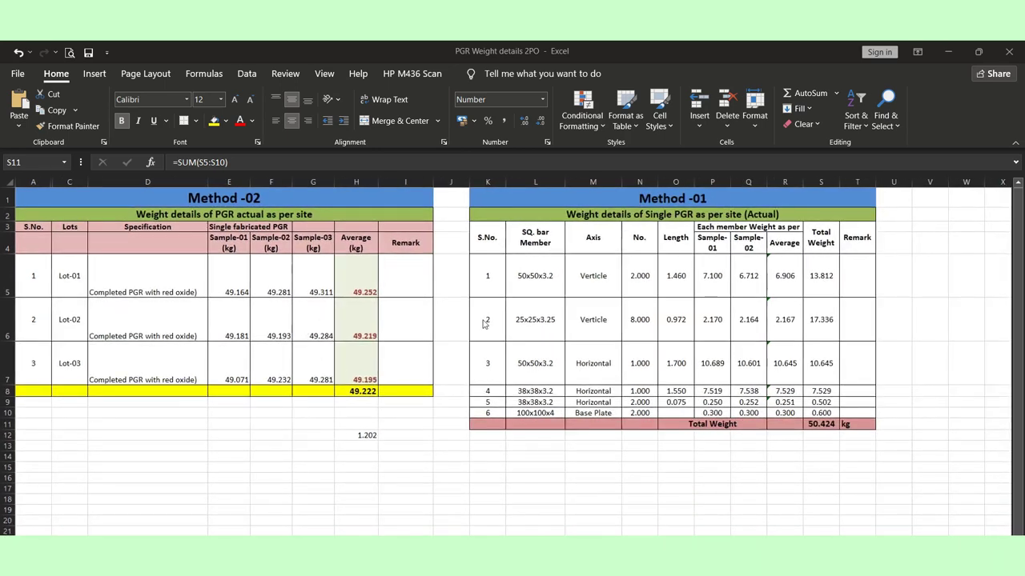
click(815, 426)
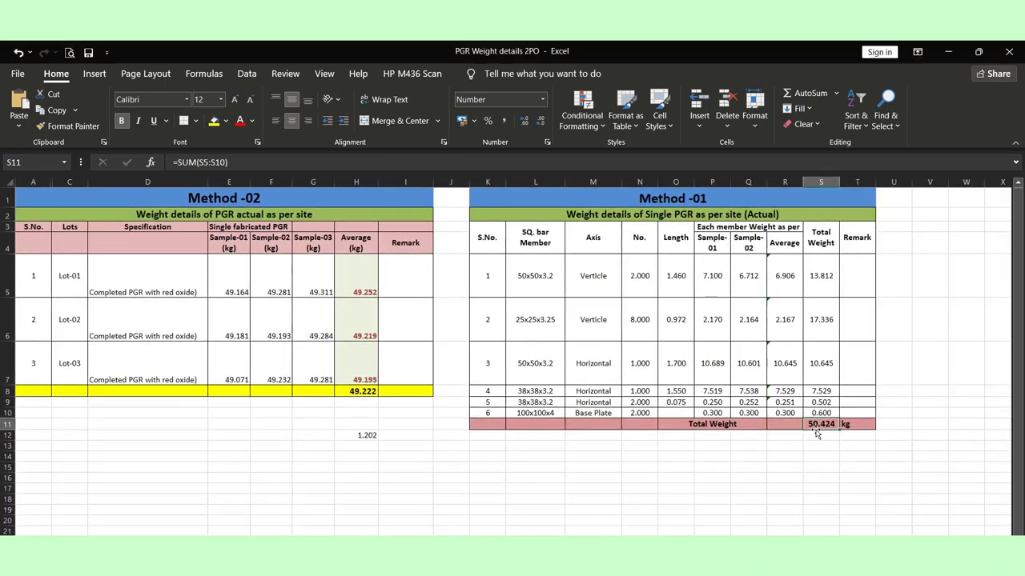
click(361, 392)
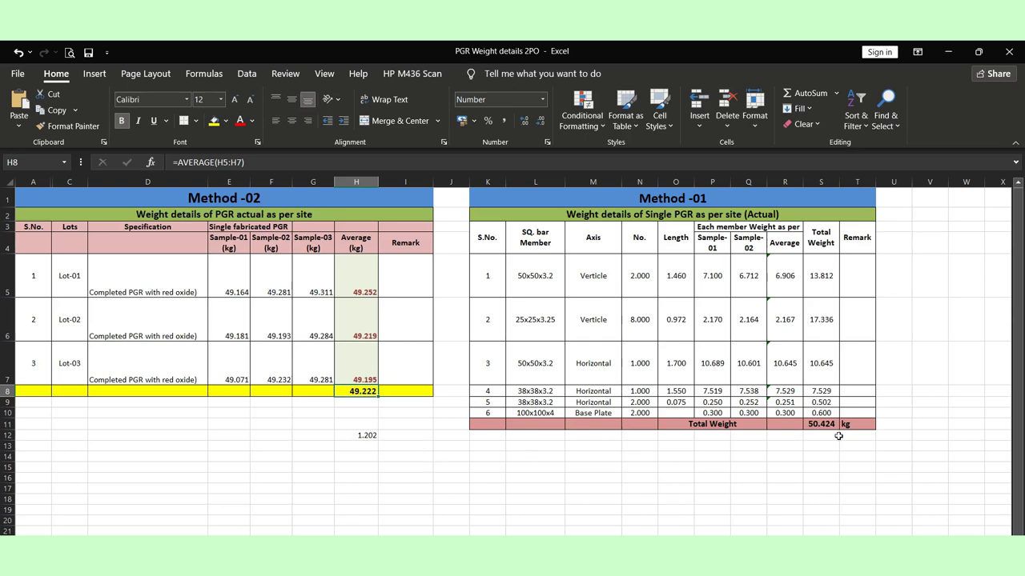
click(369, 436)
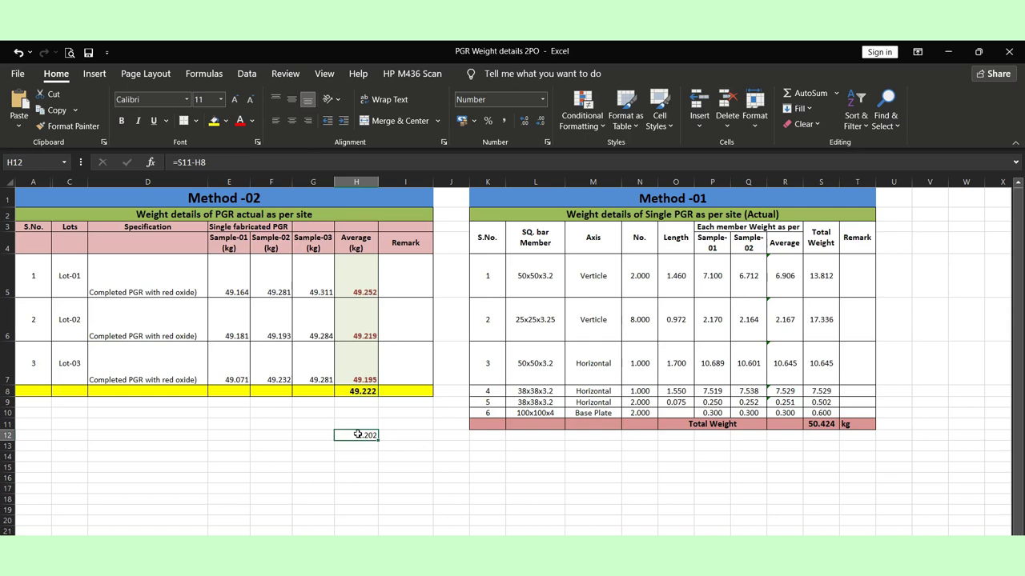
Switch to the blank worksheet and enter the title "PGR weight" in A1
click(498, 533)
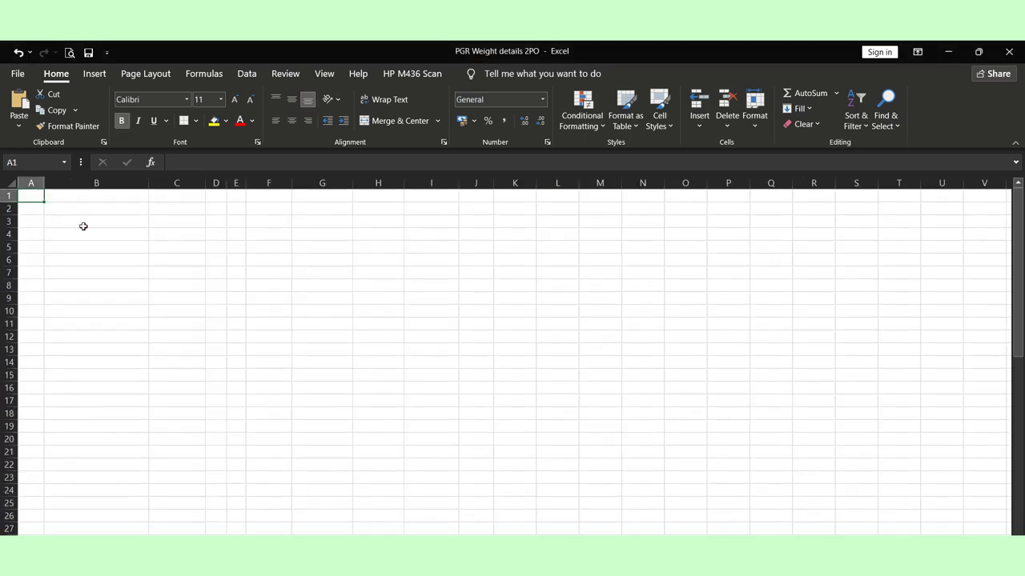
key(Down)
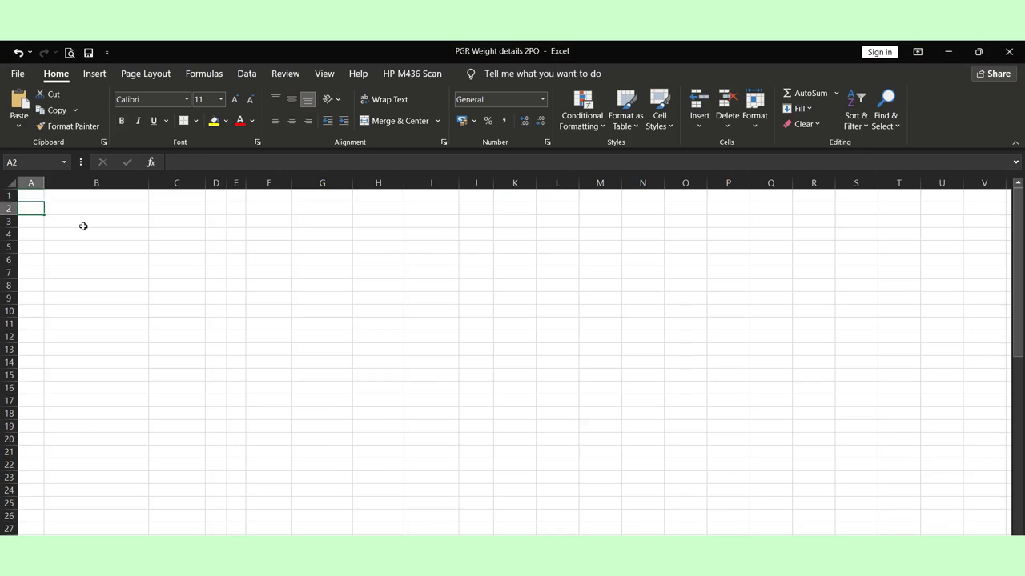
key(Up)
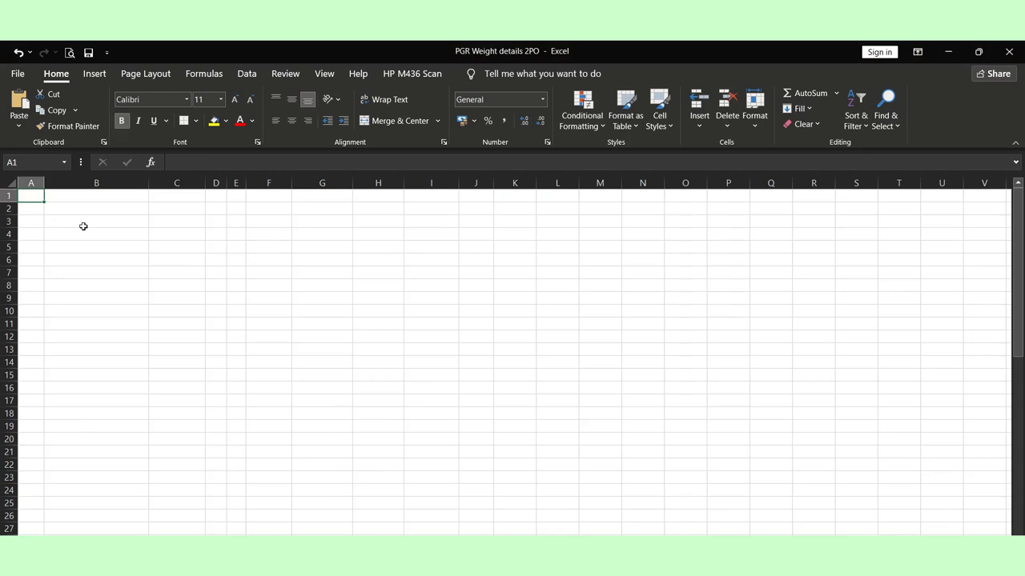
text(W)
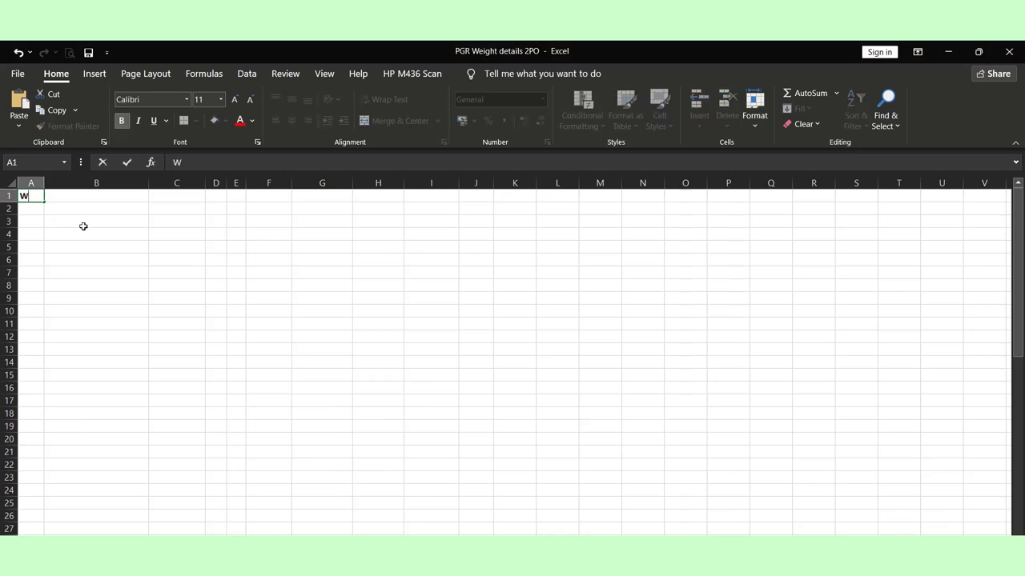
key(BackSpace)
text(PGR weight)
key(Return)
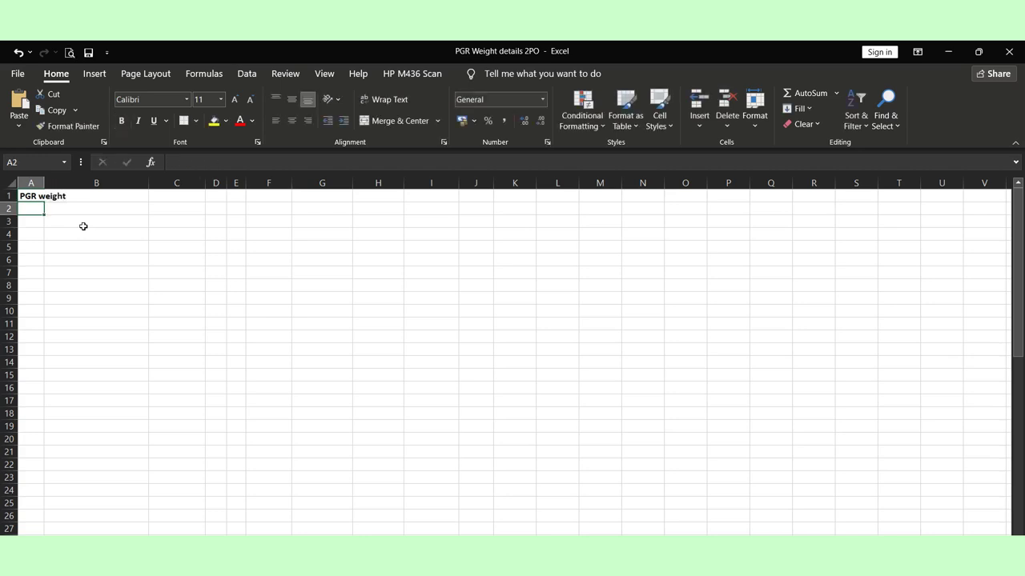
Enter the column headers "S.No." in A2 and "Specification" in B2
text(S,No)
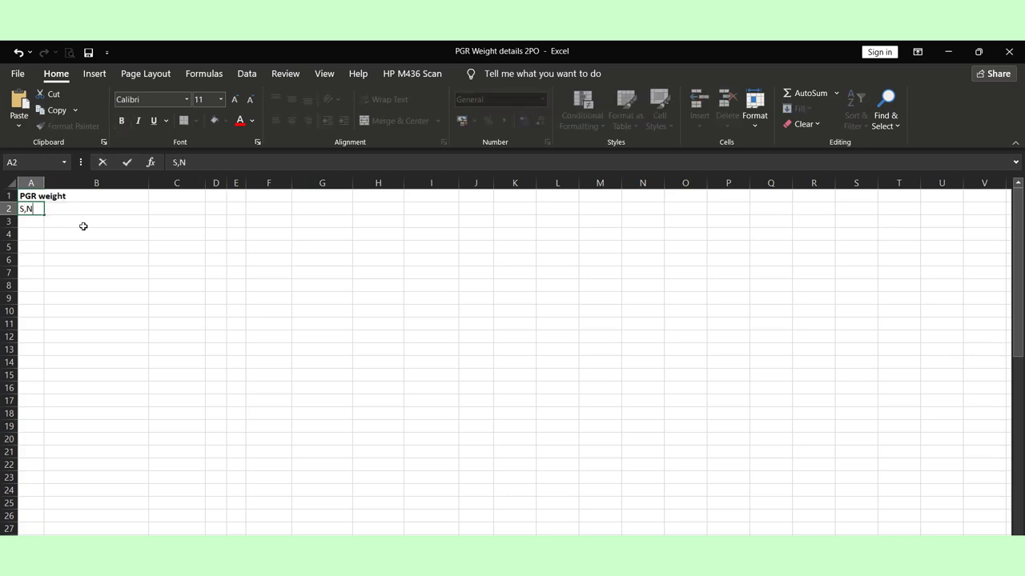
key(BackSpace)
key(BackSpace)
key(BackSpace)
text(.No.)
key(Tab)
text(Spec)
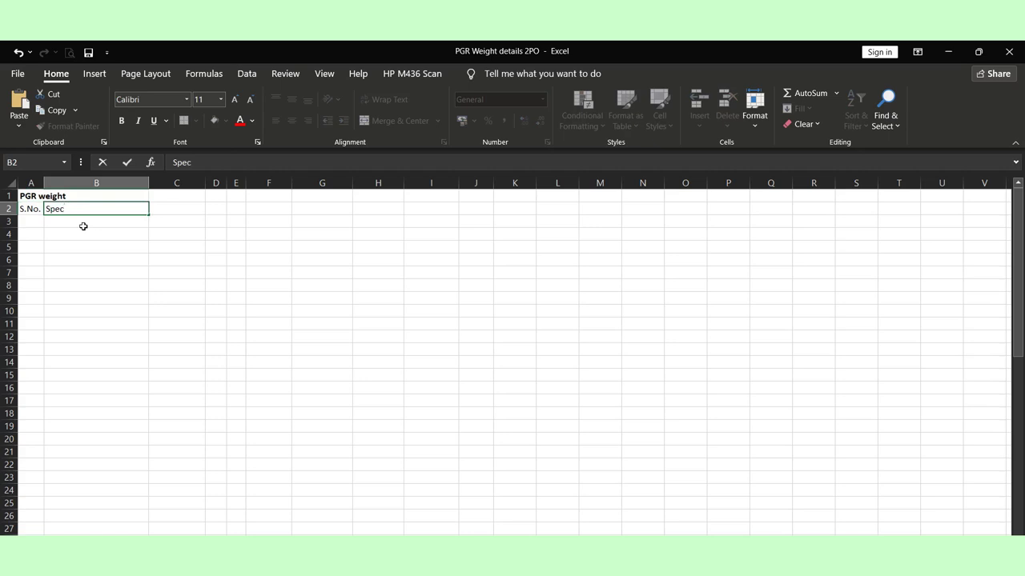
text(ification)
key(Tab)
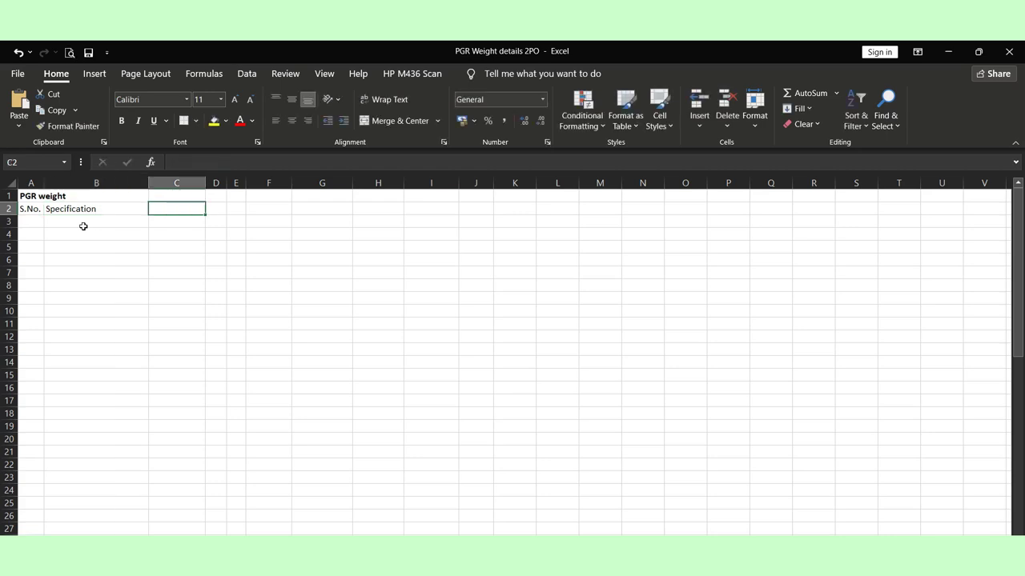
Add the column headers "Denote" in C2 and "No." in D2
text(Denote)
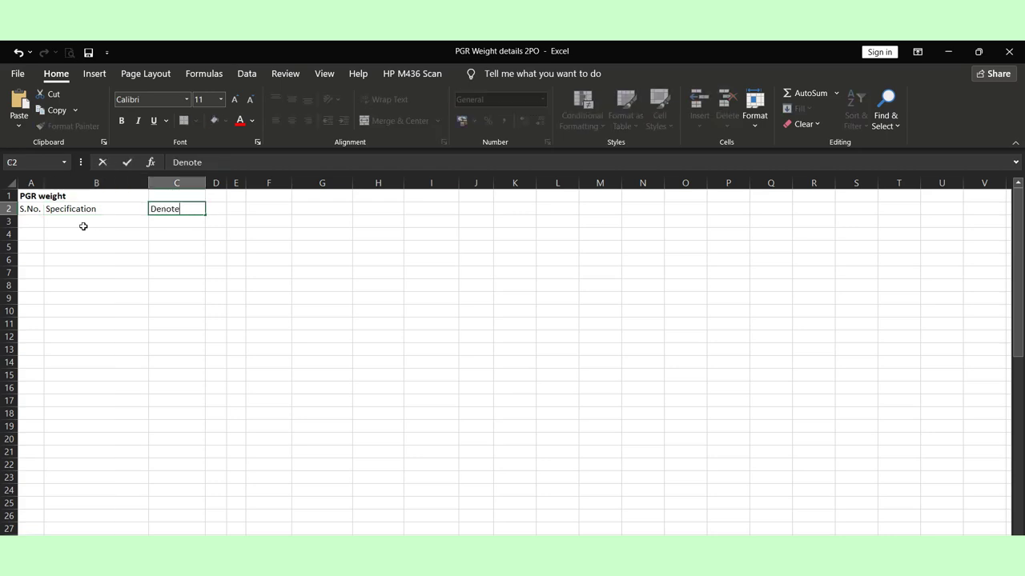
key(Tab)
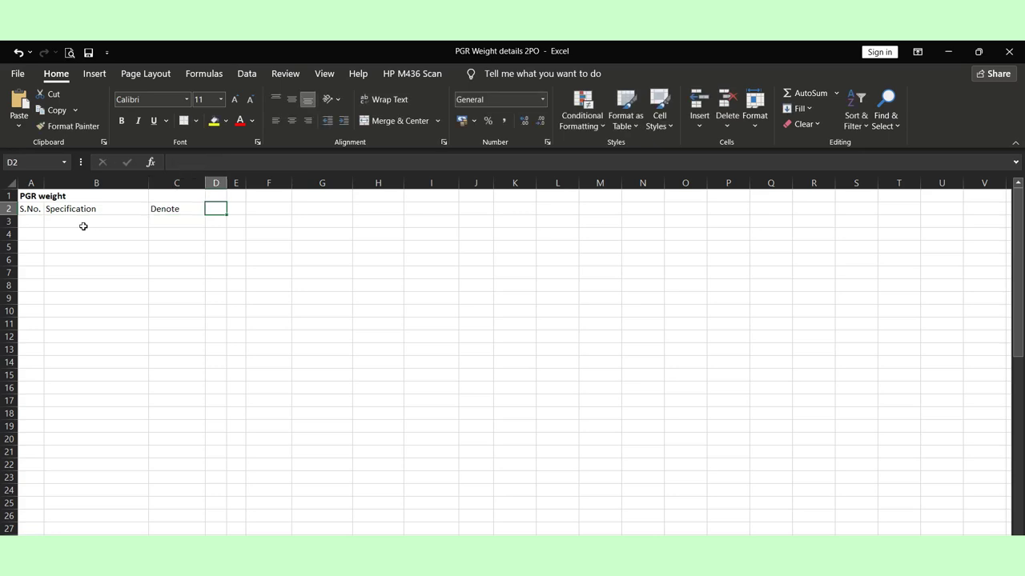
text(No.)
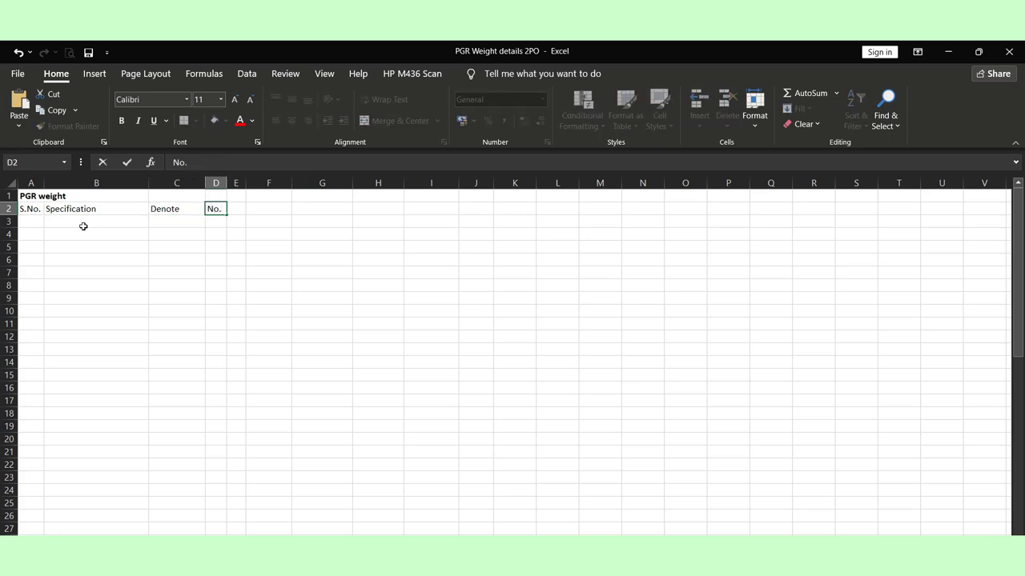
key(Tab)
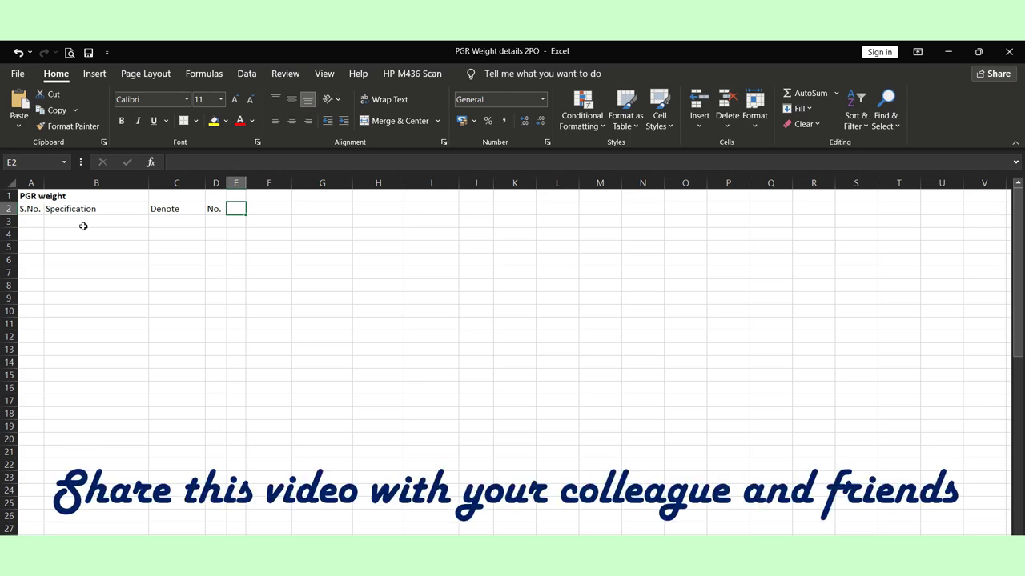
Add the column headers "Length" in E2 and "Unit" in F2
text(Lenth)
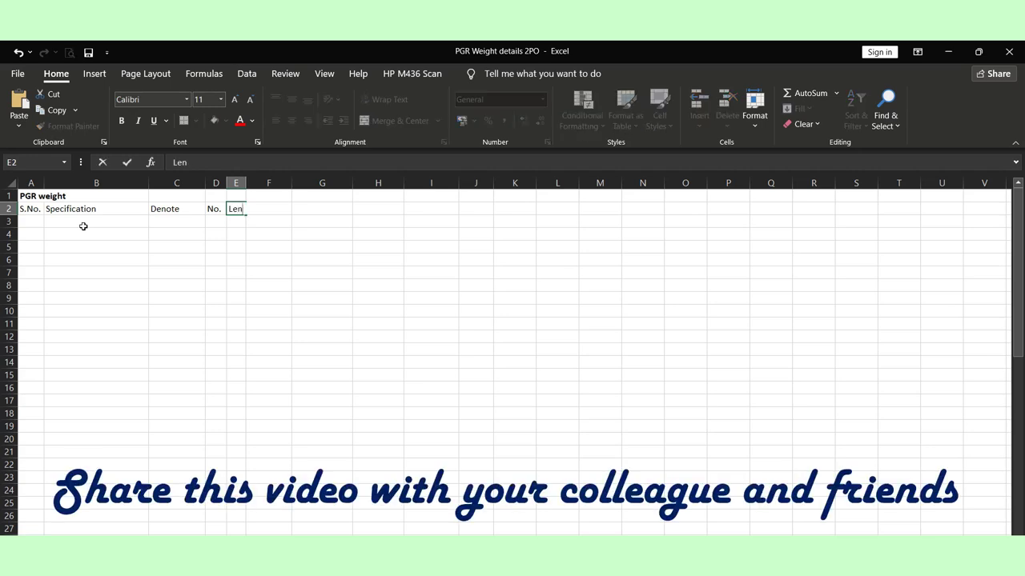
key(BackSpace)
key(BackSpace)
text(gth)
key(Tab)
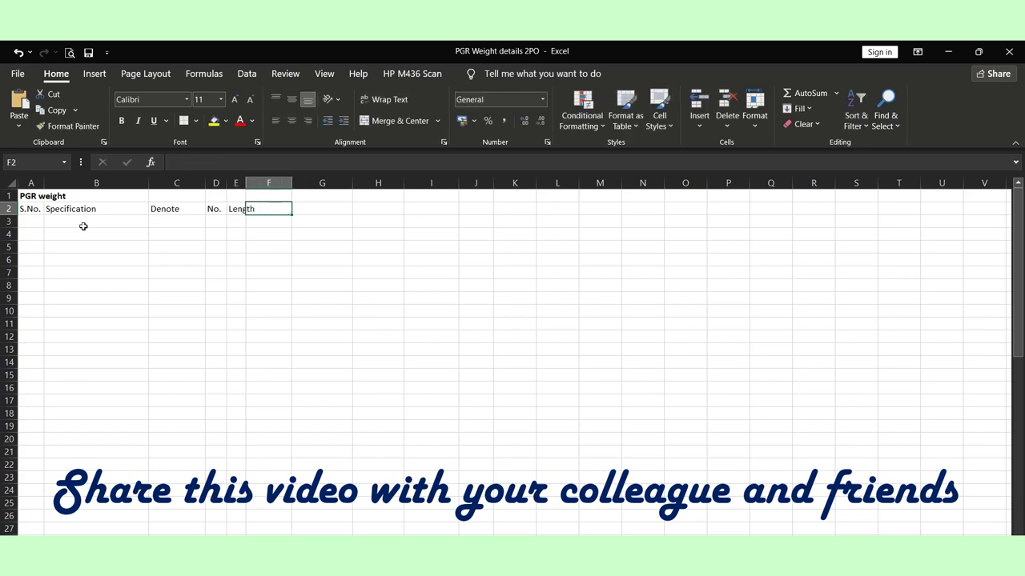
text(Unit)
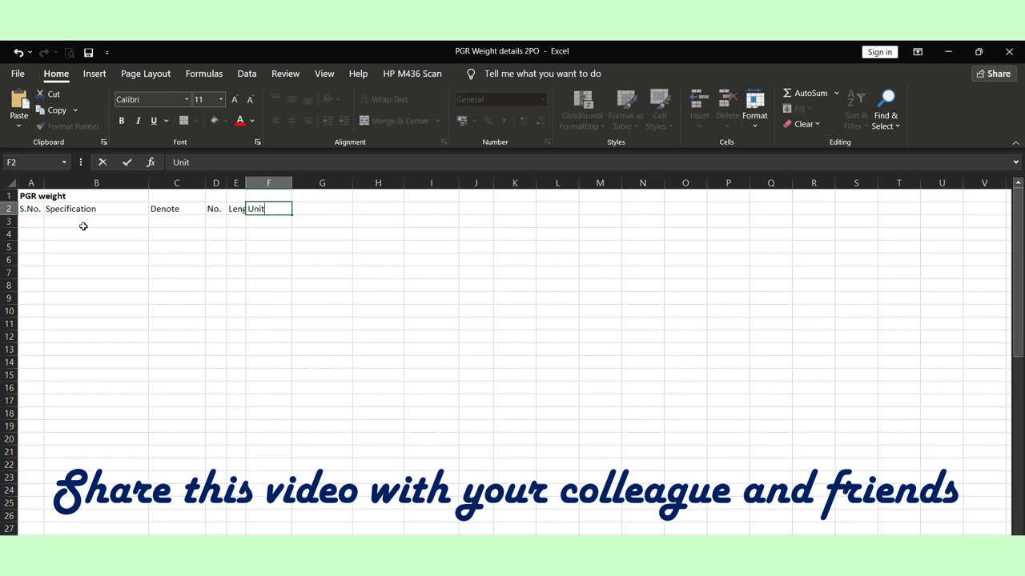
key(Tab)
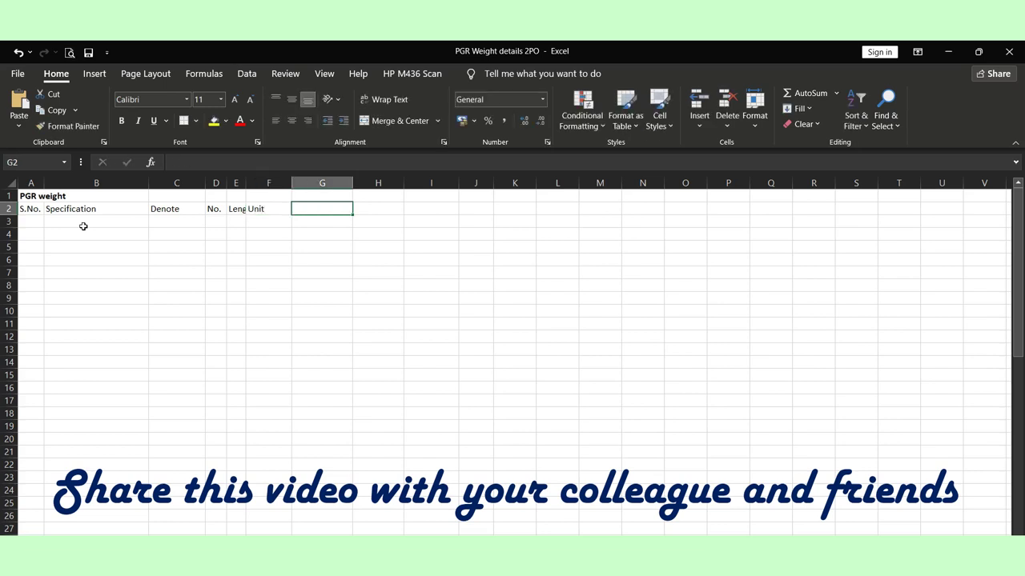
Complete the header row with "Total Length" in G2, "Total weight" in H2 and "Remark" in I2
text(Total)
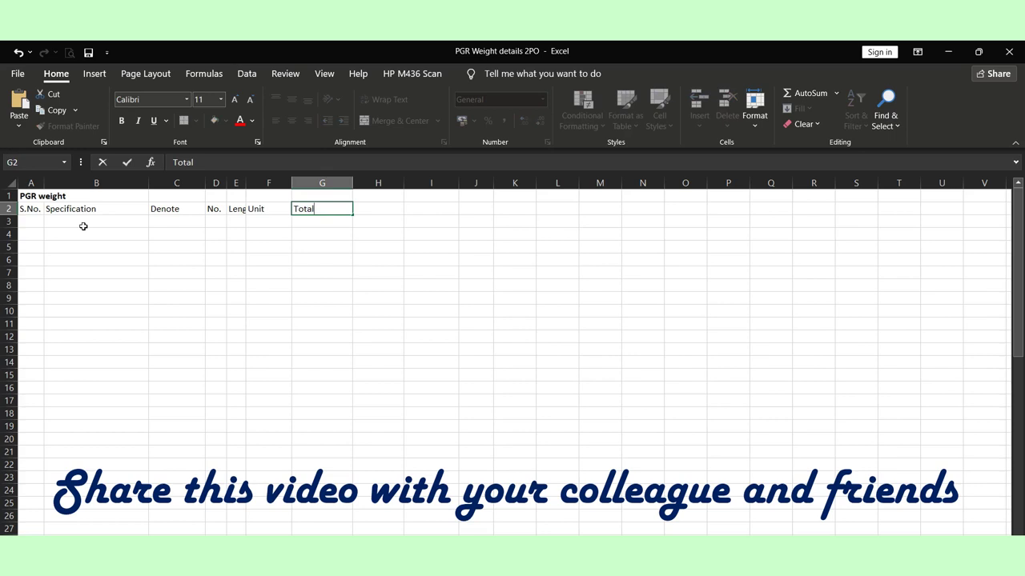
key(Tab)
text(Total)
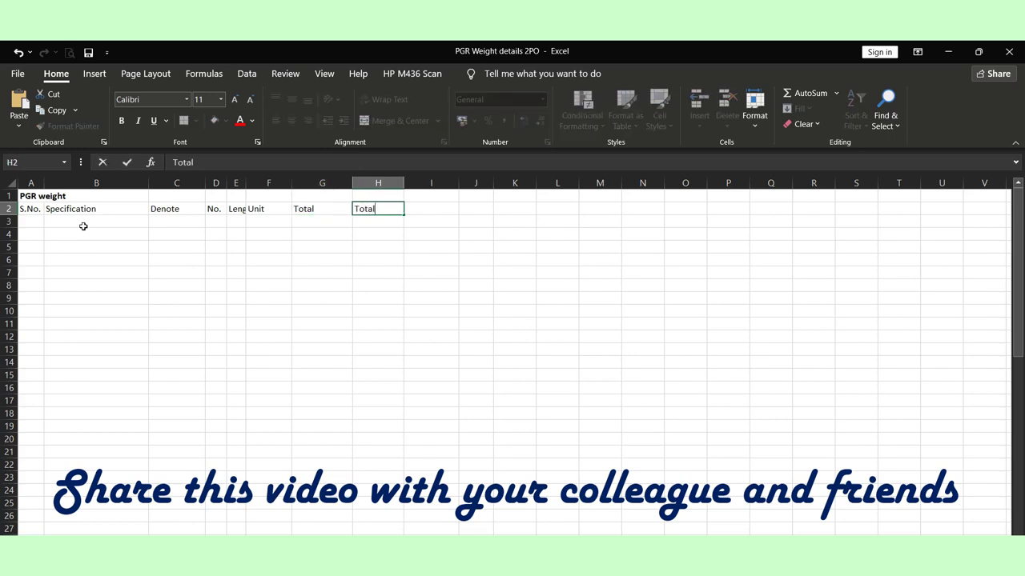
text( weight)
key(Left)
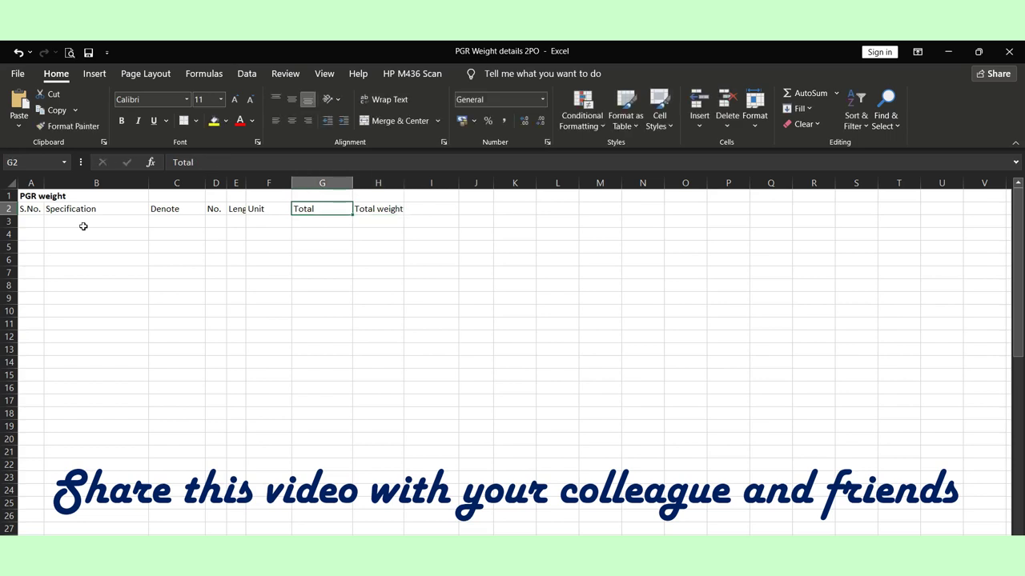
key(F2)
text(Length)
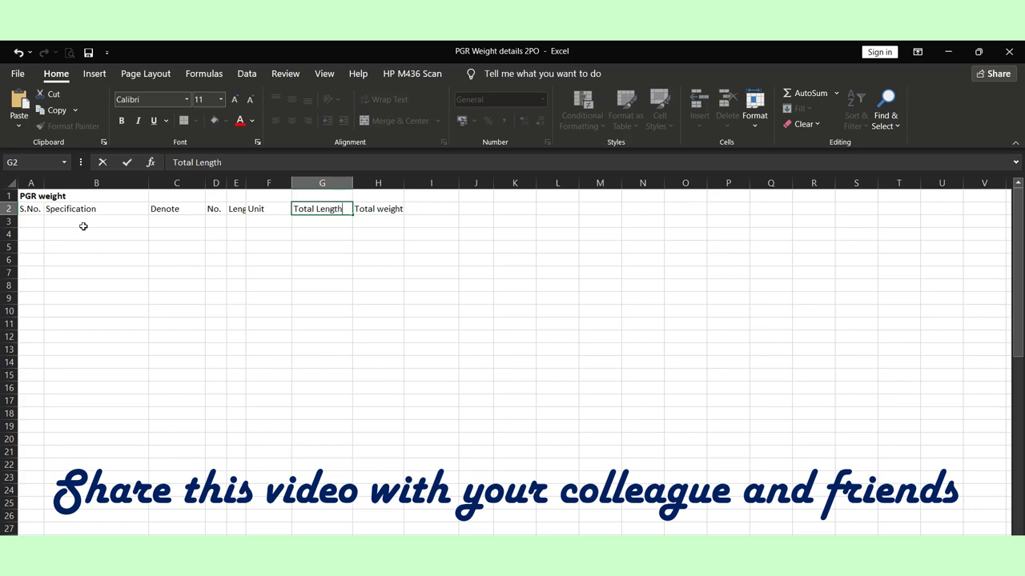
key(Tab)
key(Tab)
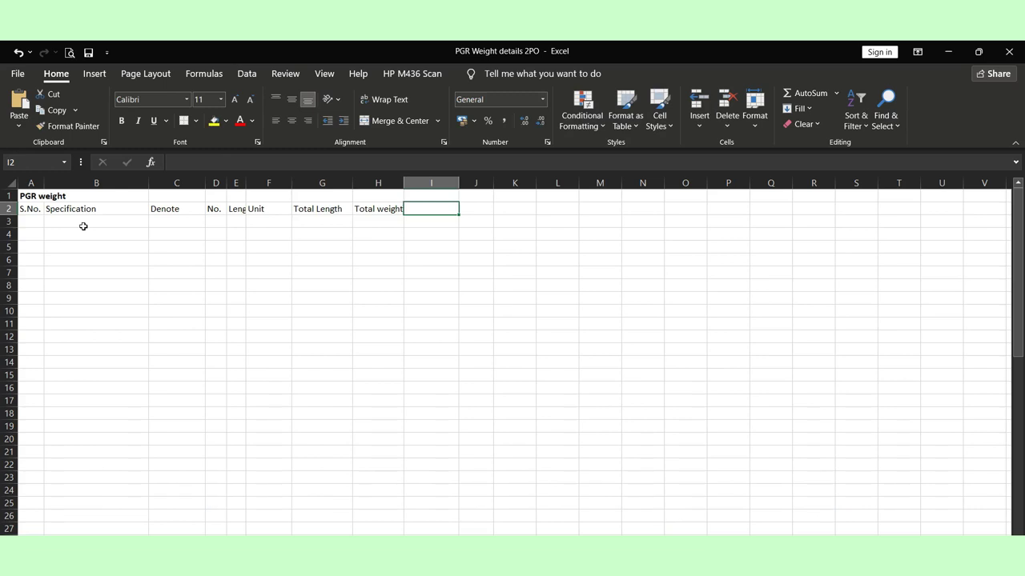
text(Remar)
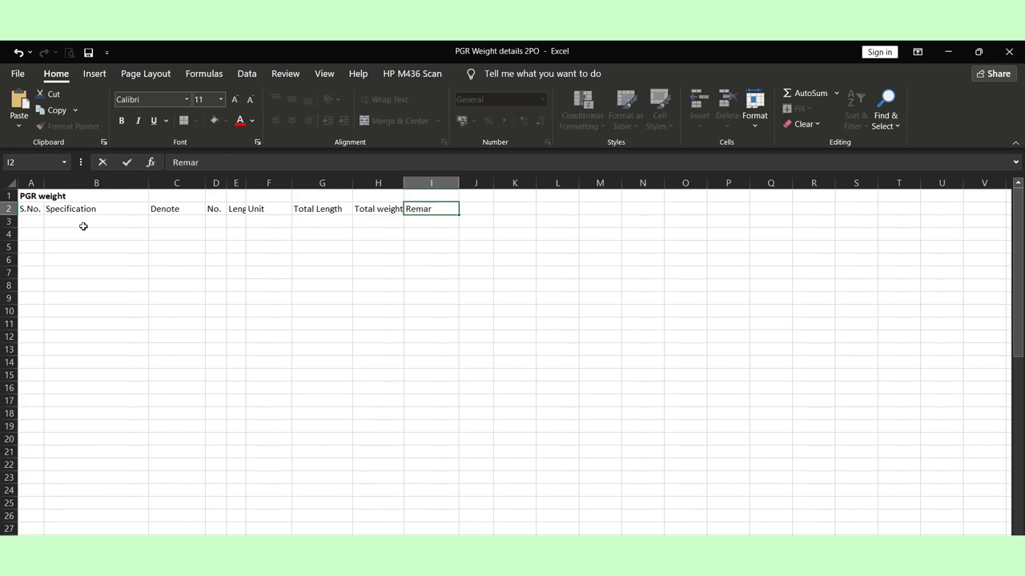
text(k)
Merge and center the title across A1:I1, spanning all header columns
key(Up)
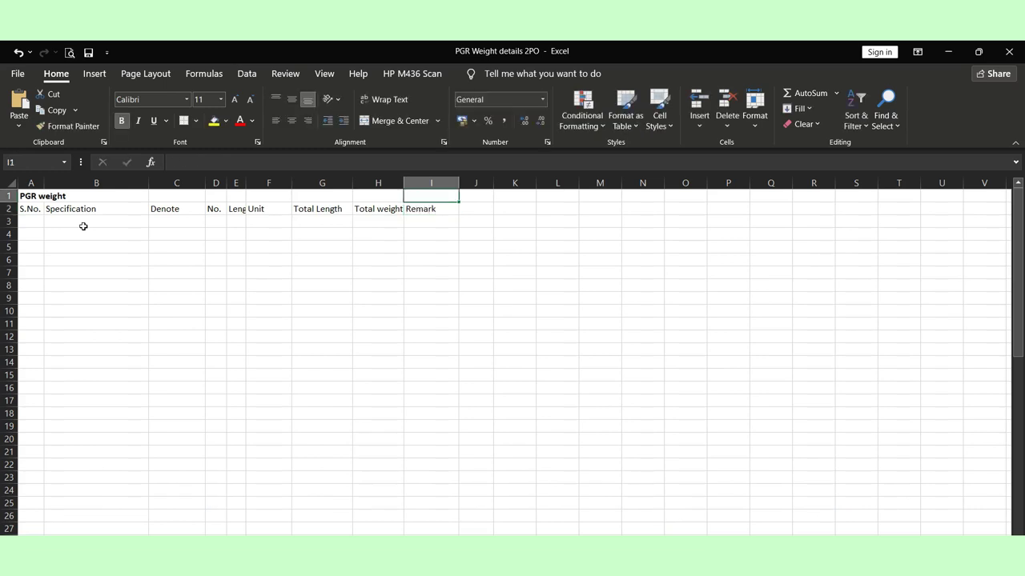
key(shift+Left)
key(ctrl+shift+Left)
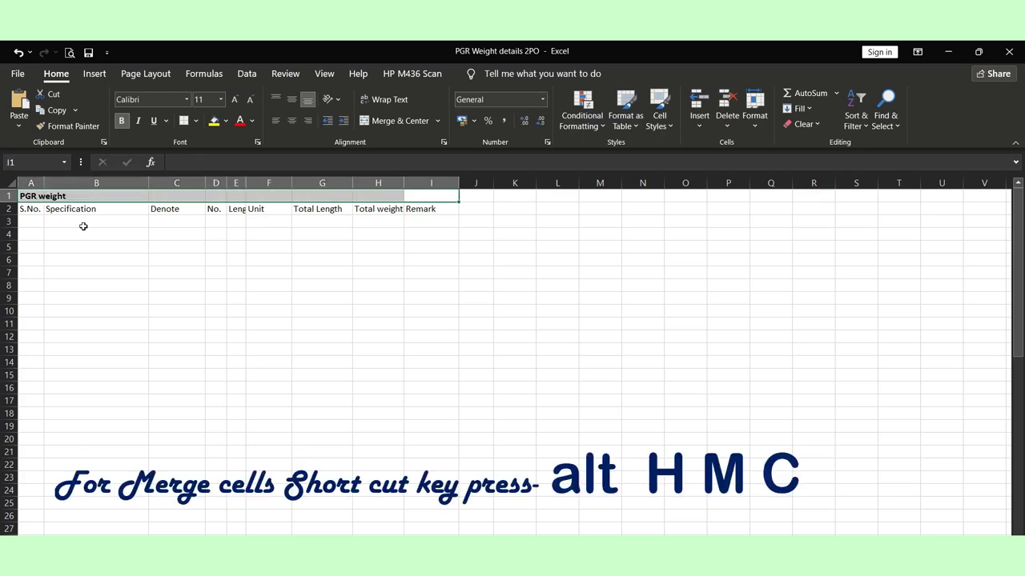
key(alt)
key(h)
key(m)
key(c)
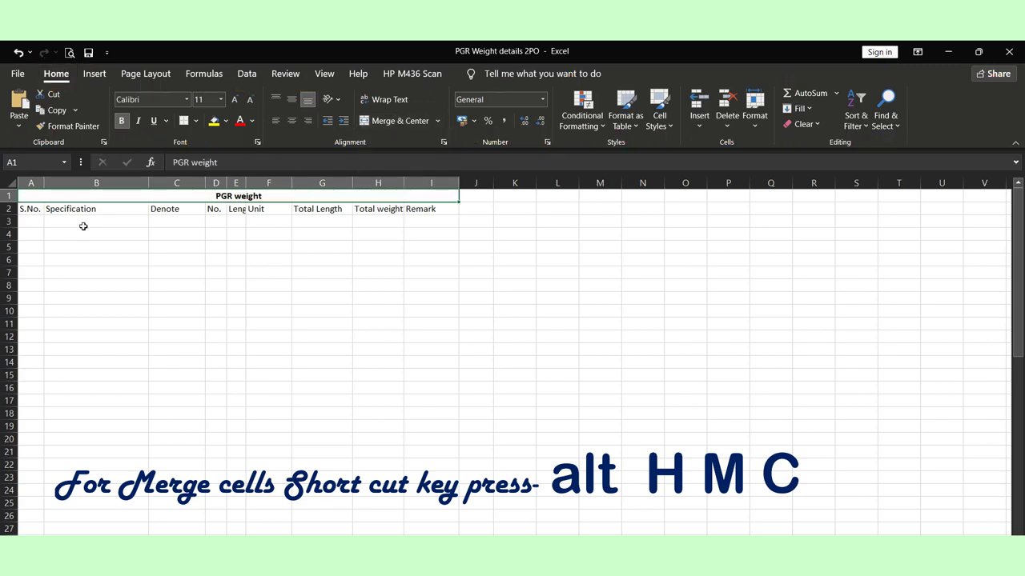
key(Down)
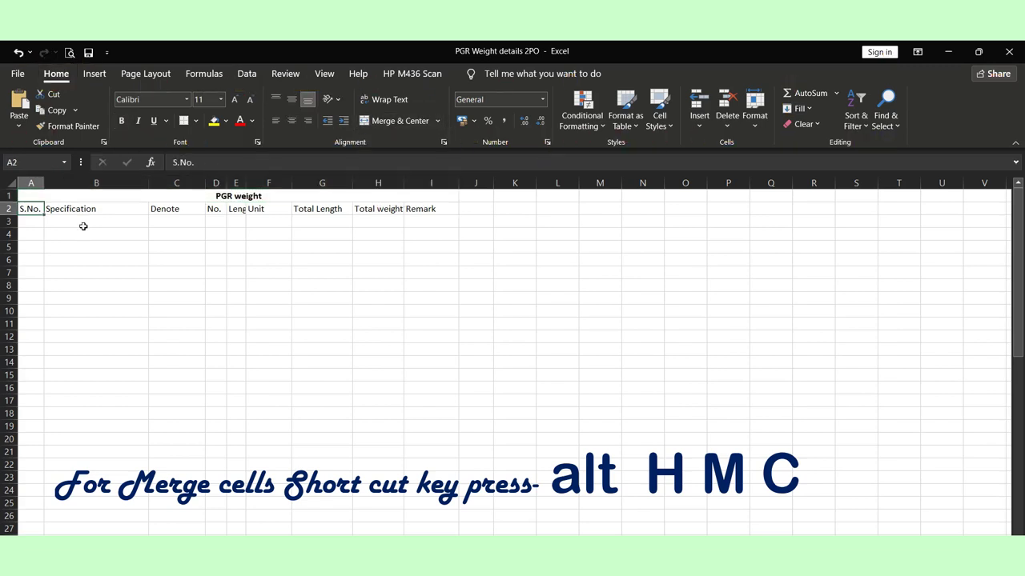
key(Up)
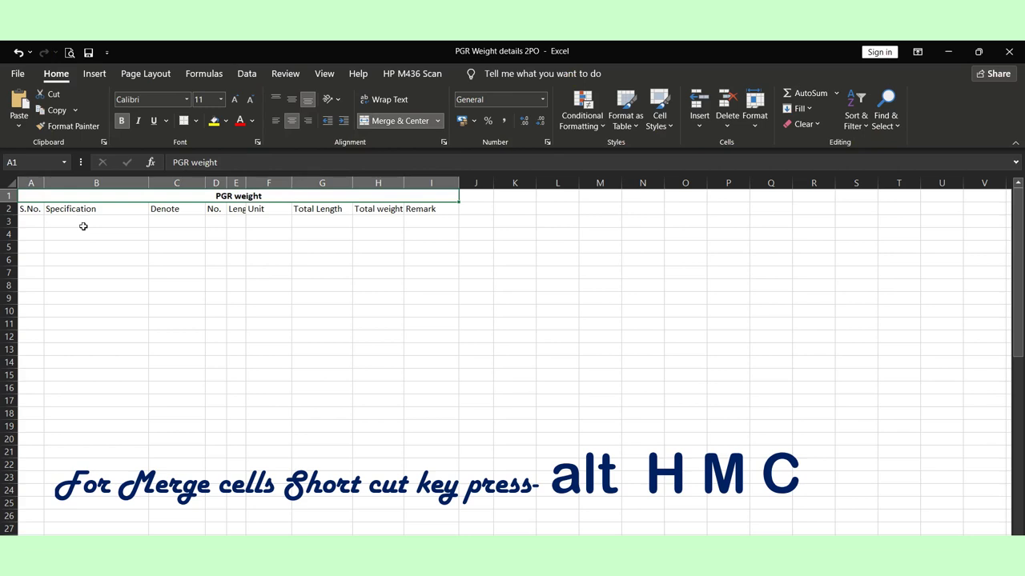
Fill the merged "PGR weight" title cell with the standard purple colour
key(alt)
key(h)
key(h)
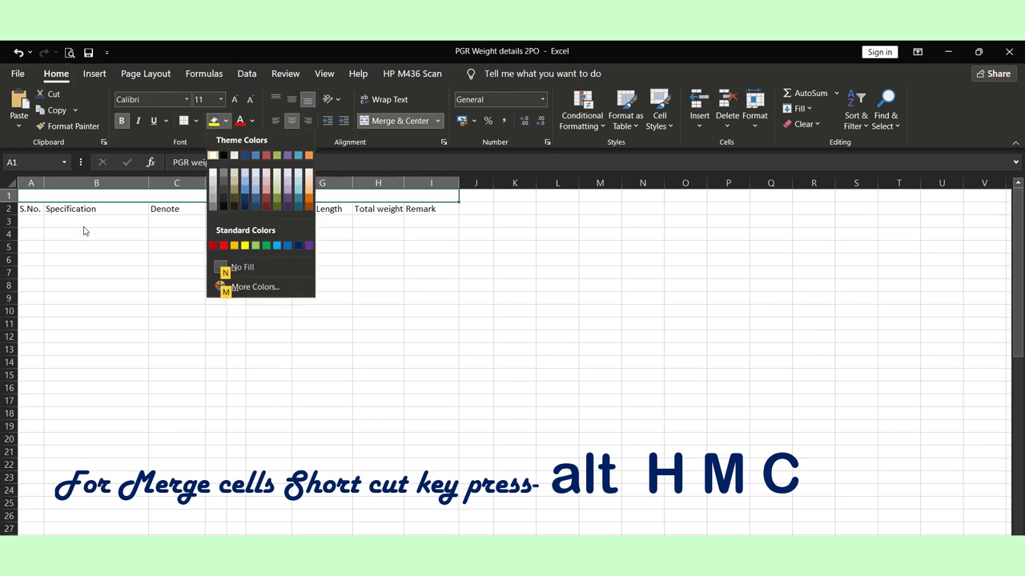
key(Left)
key(Return)
Make the column headers in A2:I2 bold
key(Down)
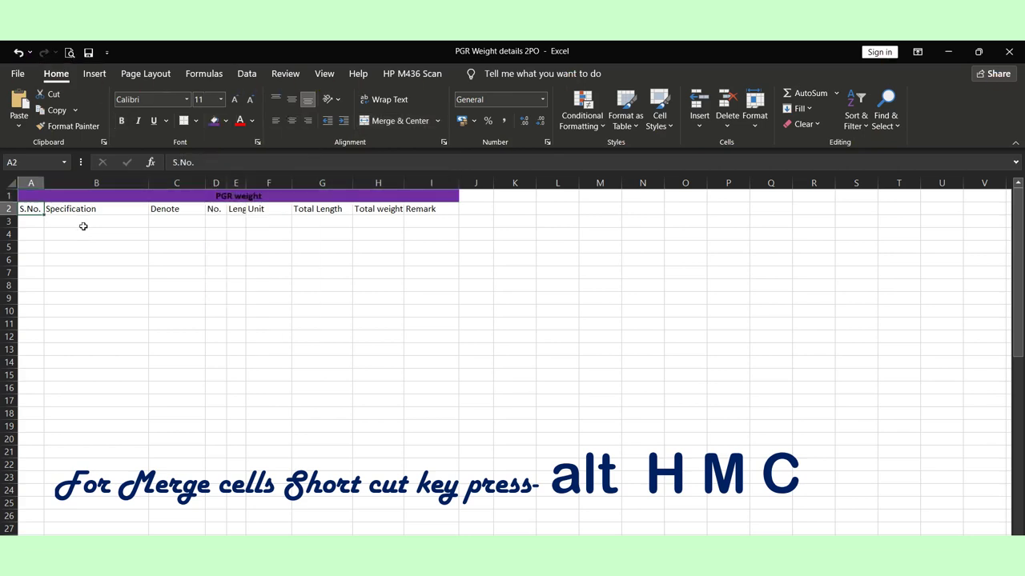
key(shift+Right)
key(shift+Right)
key(shift+Right)
key(shift+Right)
key(shift+Right)
key(shift+Right)
key(shift+Right)
key(shift+Right)
key(shift+Right)
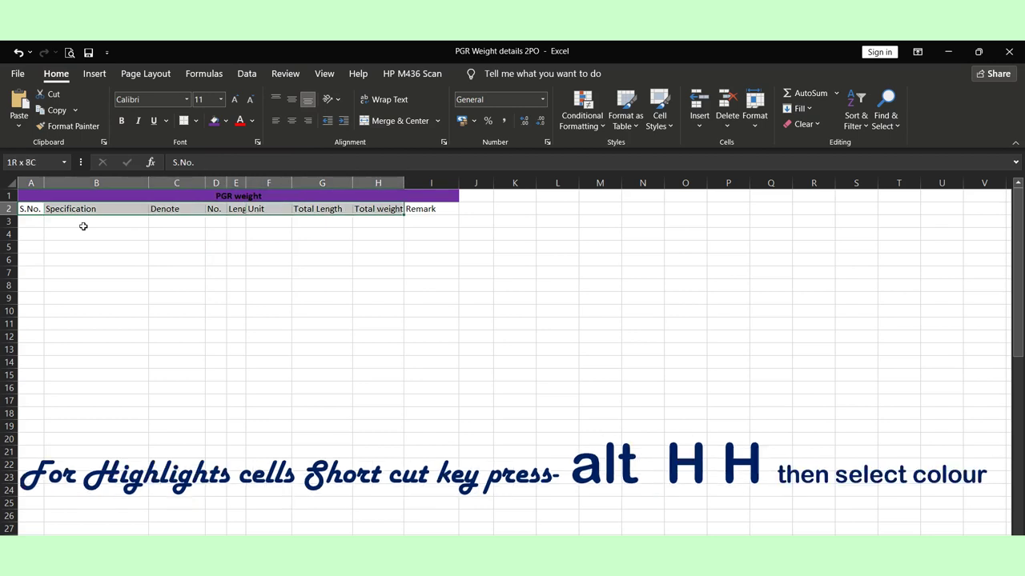
key(shift+Left)
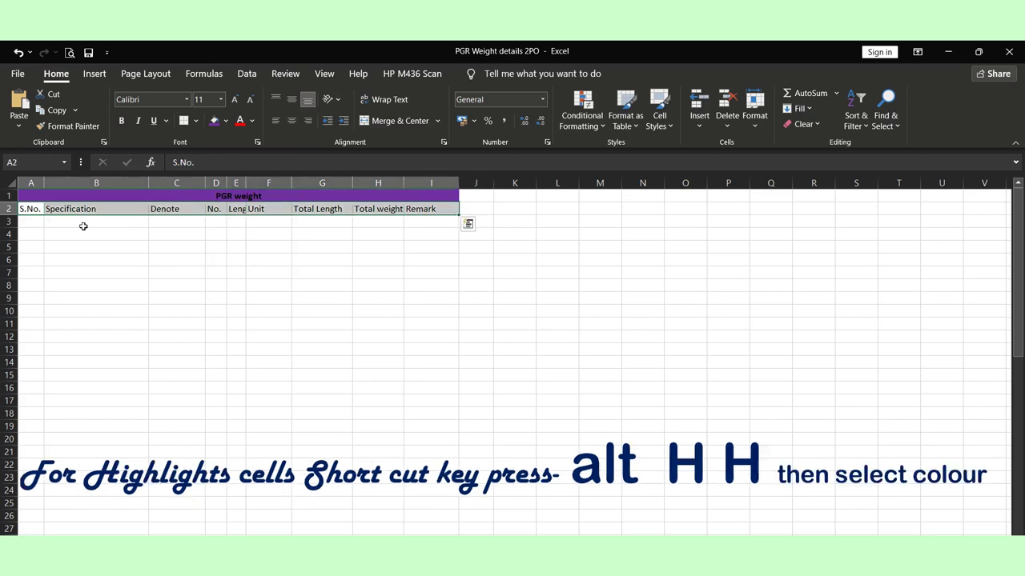
key(ctrl+b)
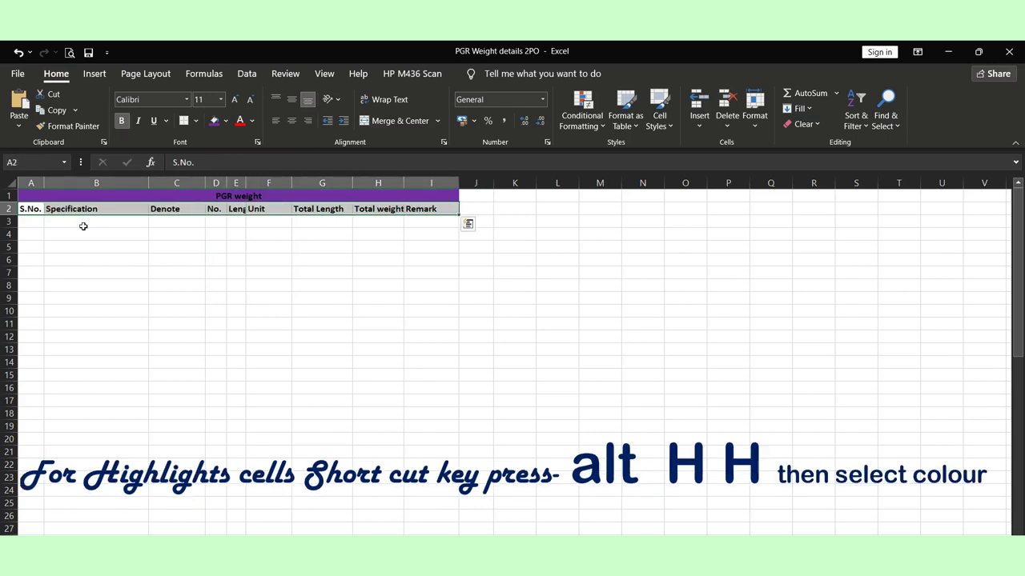
Fill the header row A2:I2 with a dark orange theme colour
key(alt)
key(h)
key(h)
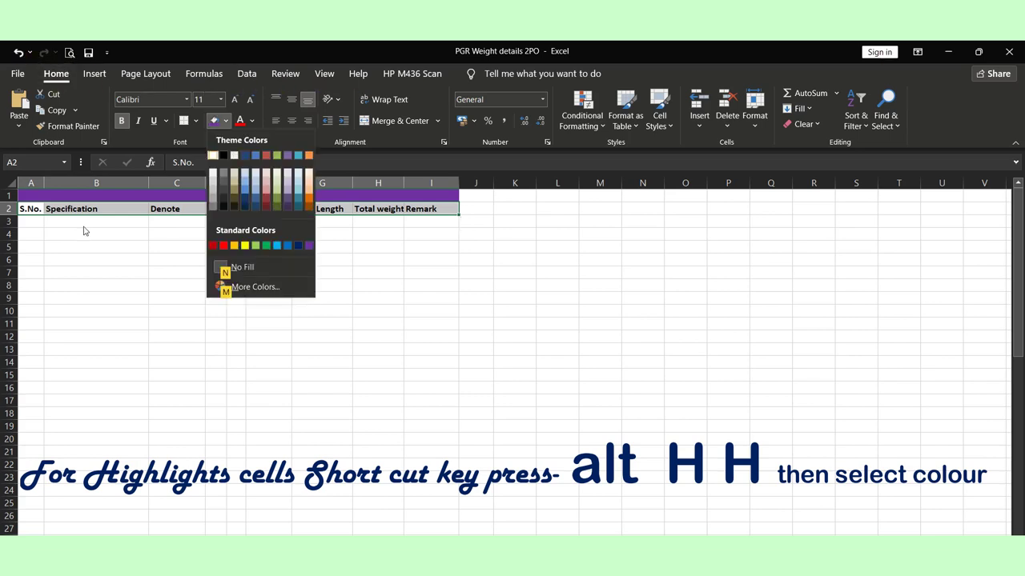
key(Left)
key(Down)
key(Down)
key(Down)
key(Down)
key(Down)
key(Return)
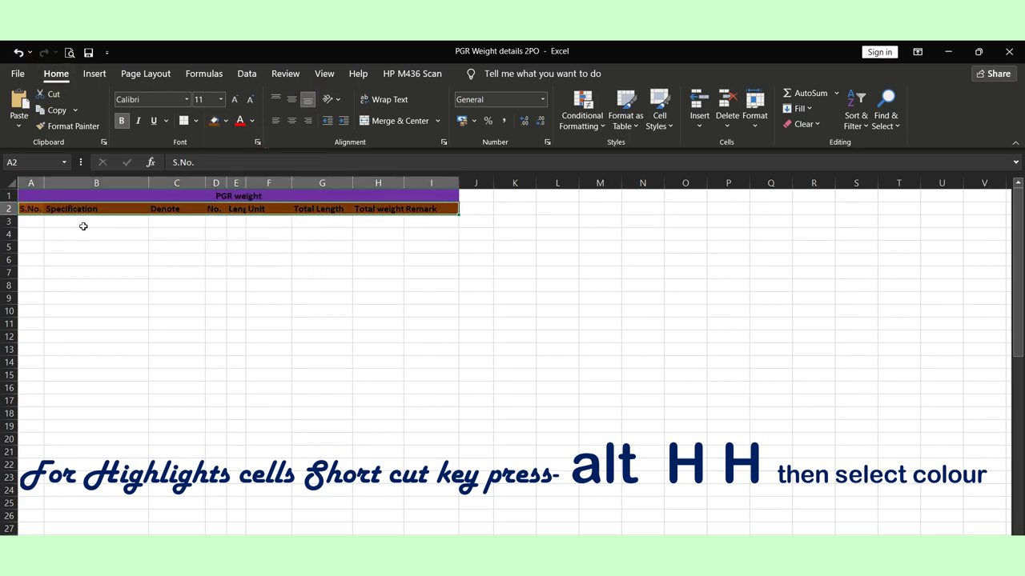
key(Down)
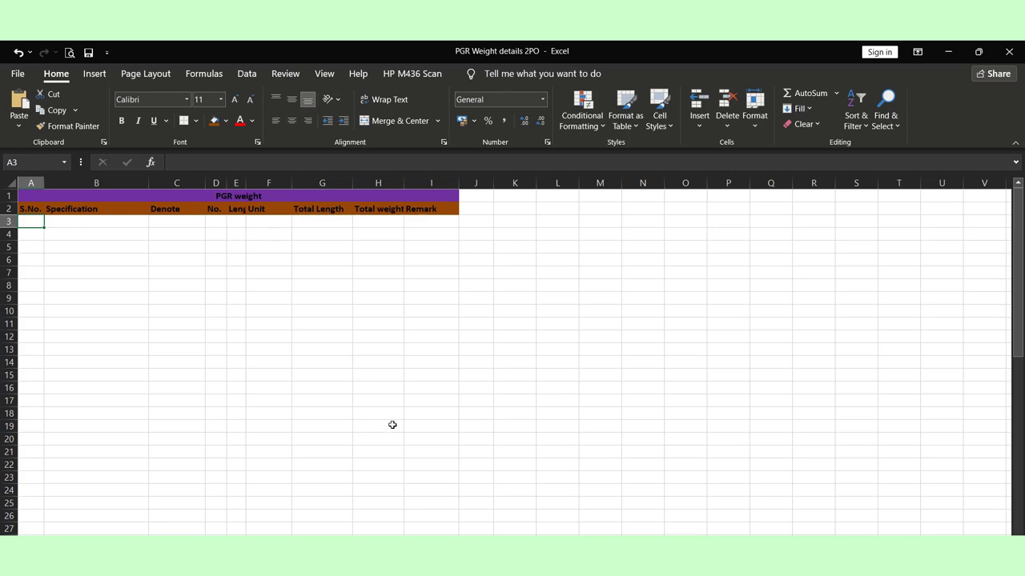
Switch to the pedestrian guard rail PDF drawing in Microsoft Edge
key(alt+Tab)
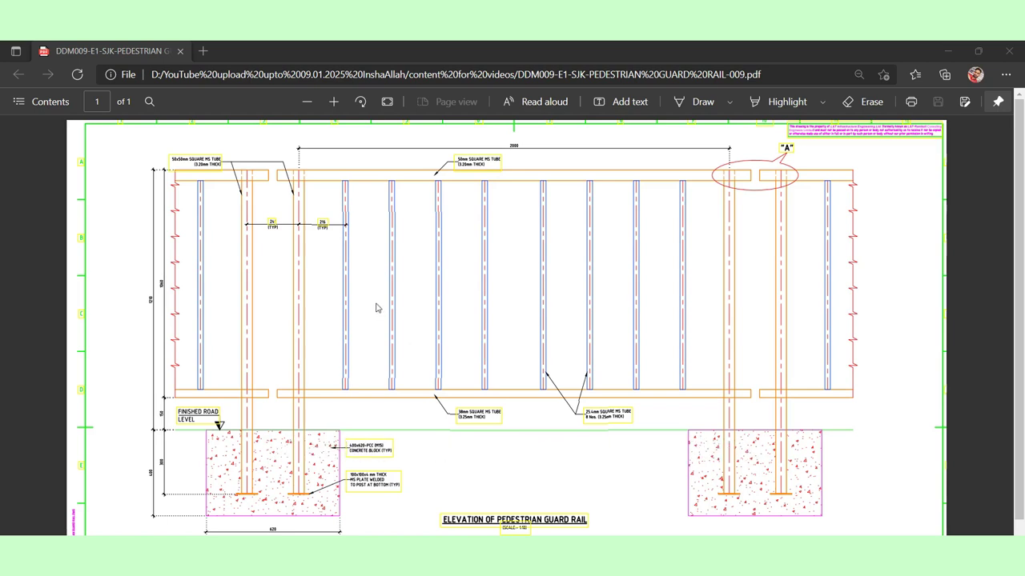
click(420, 285)
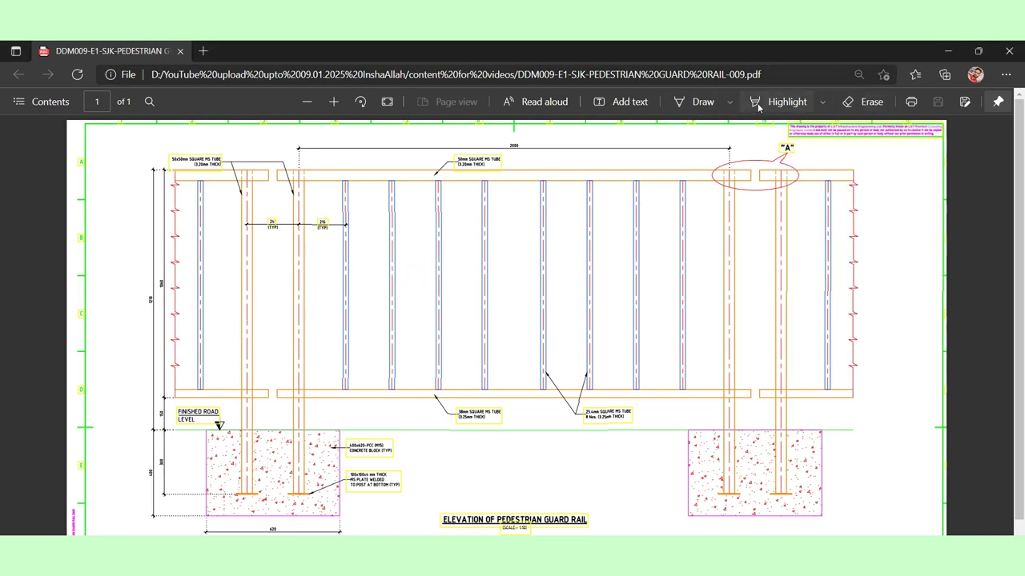
Tick the two main posts, the eight inner vertical bars and both horizontal rails with the Draw pen
click(695, 104)
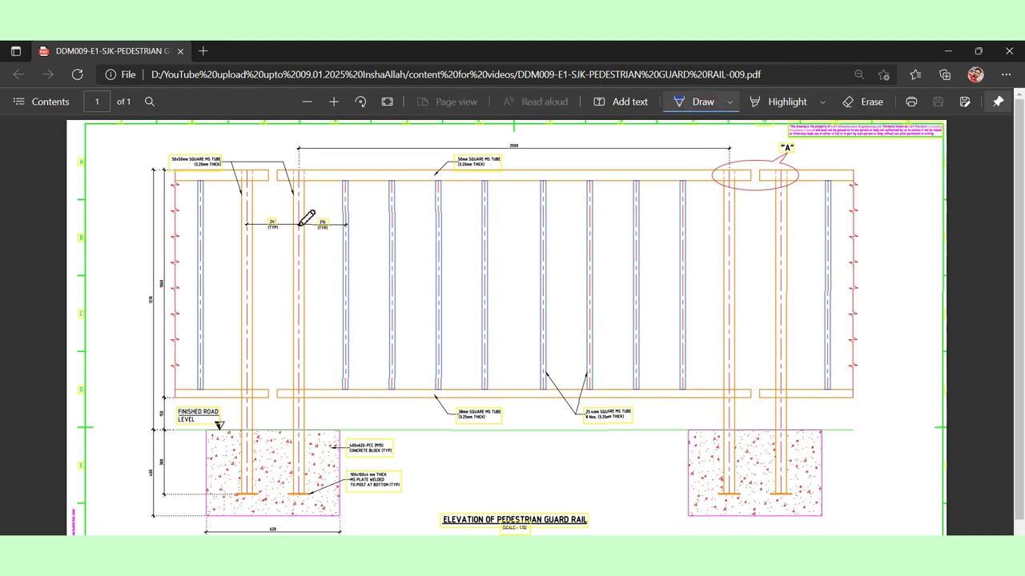
drag(284, 264, 318, 263)
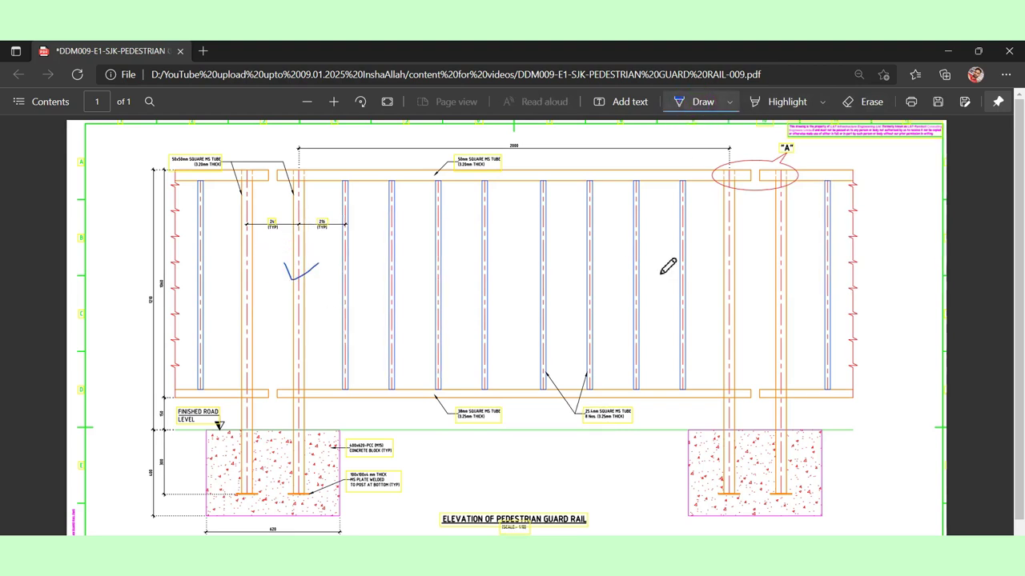
drag(720, 272, 742, 256)
click(335, 284)
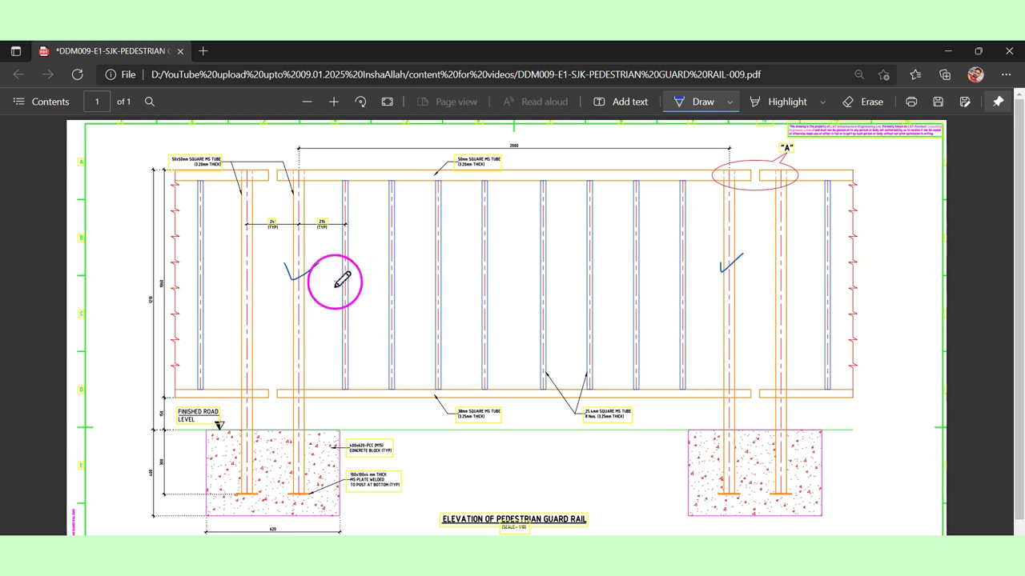
mouse_move(336, 282)
mouse_down()
mouse_move(582, 252)
mouse_move(607, 268)
mouse_move(619, 249)
mouse_up()
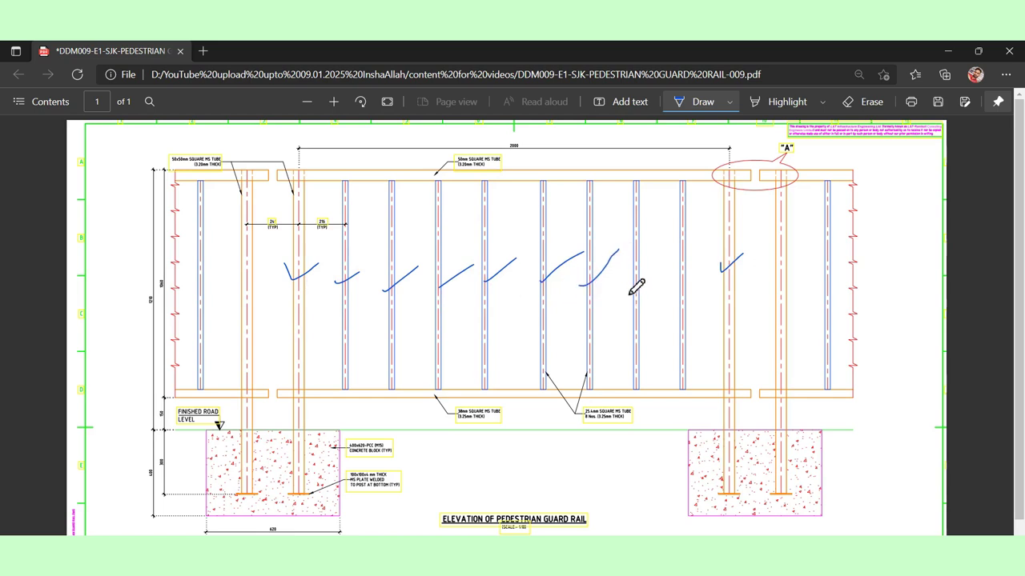
mouse_move(629, 287)
mouse_down()
mouse_move(648, 272)
mouse_move(701, 275)
mouse_up()
drag(504, 188, 534, 166)
drag(495, 400, 508, 386)
click(701, 102)
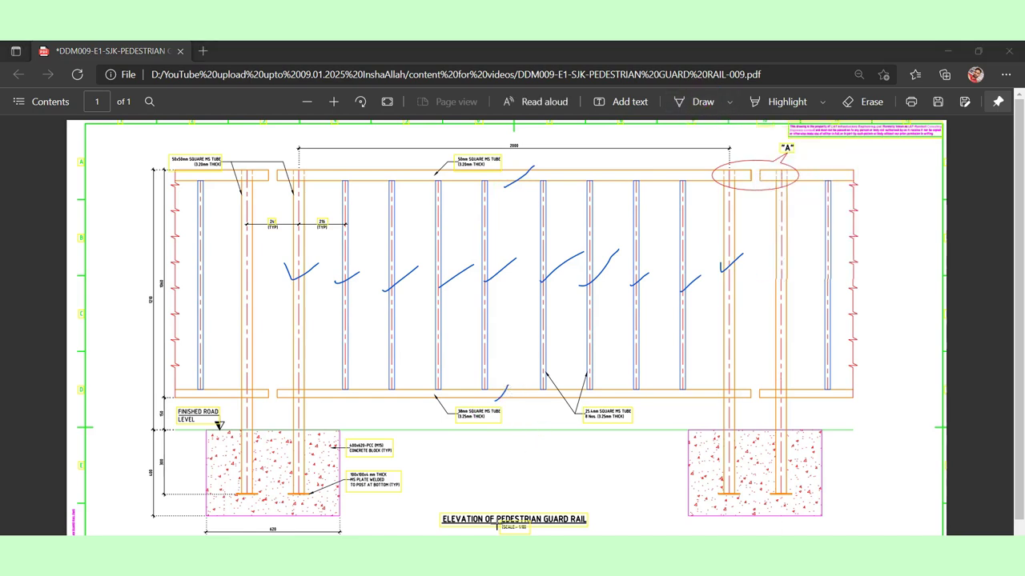
Box the base plates in both concrete footings with red rectangles, and clear the boxes
mouse_move(227, 481)
mouse_down()
mouse_move(272, 506)
mouse_move(319, 507)
mouse_up()
mouse_move(705, 479)
mouse_down()
mouse_move(763, 504)
mouse_move(804, 501)
mouse_up()
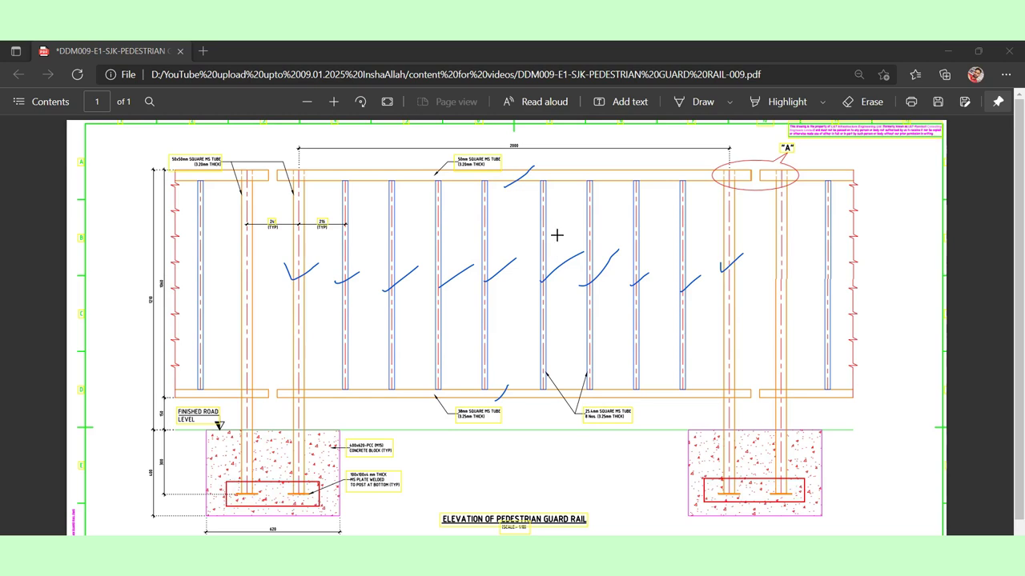
key(e)
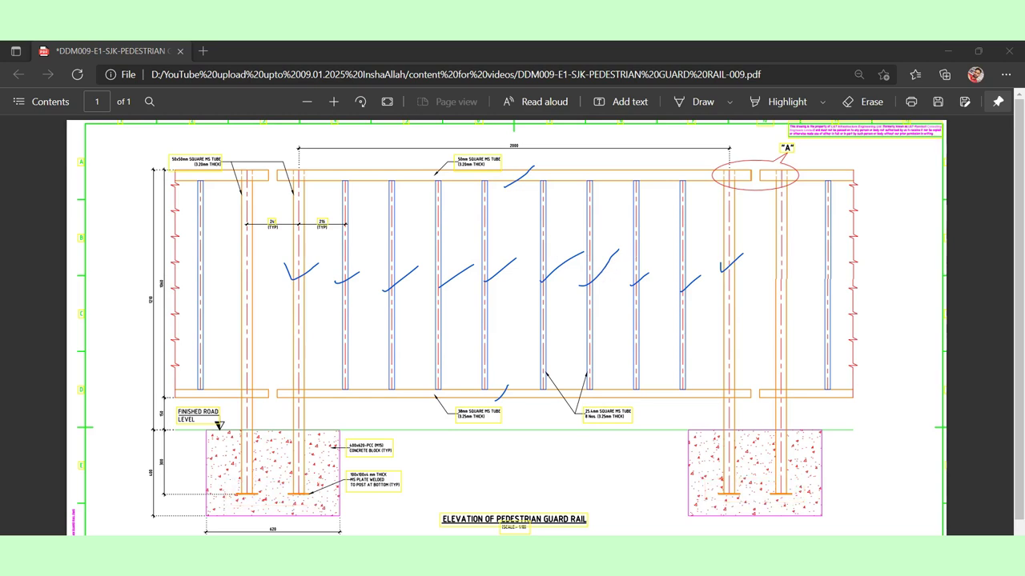
Erase all the pen ticks from the posts, vertical bars and rails of the drawing
click(864, 102)
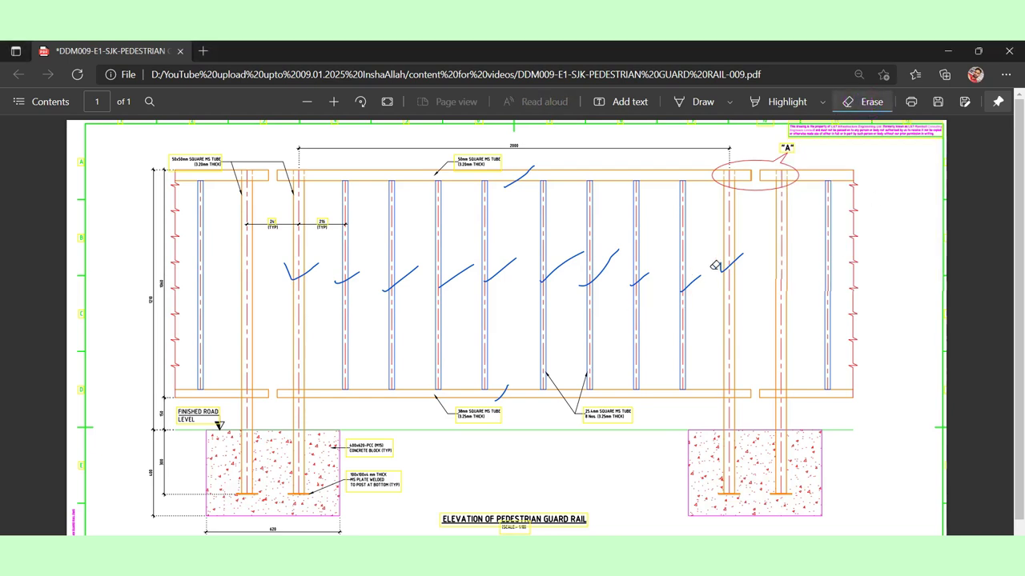
drag(754, 236, 738, 269)
click(409, 284)
click(284, 273)
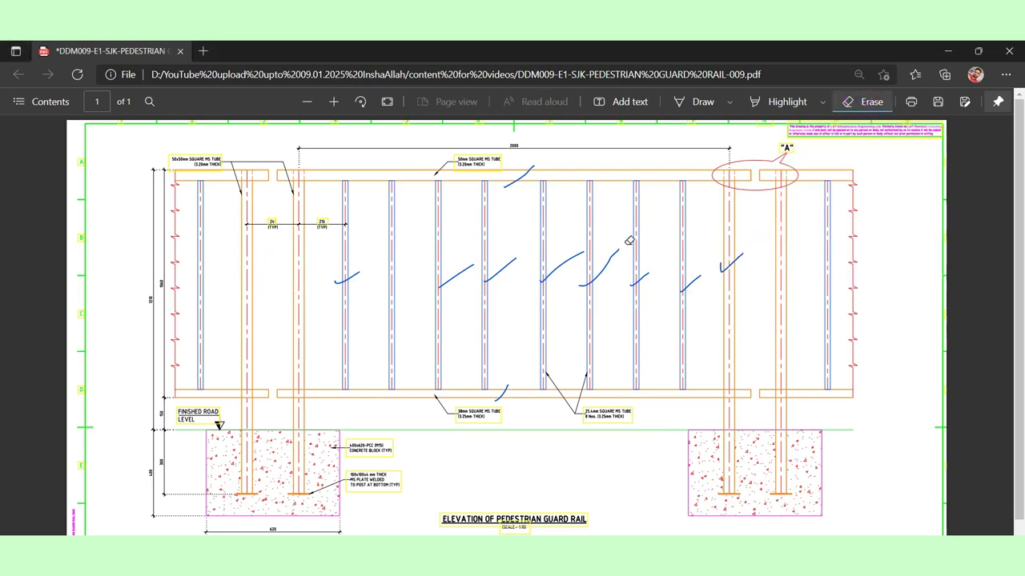
click(737, 263)
mouse_move(688, 280)
mouse_down()
mouse_move(320, 276)
mouse_move(600, 190)
mouse_move(589, 173)
mouse_up()
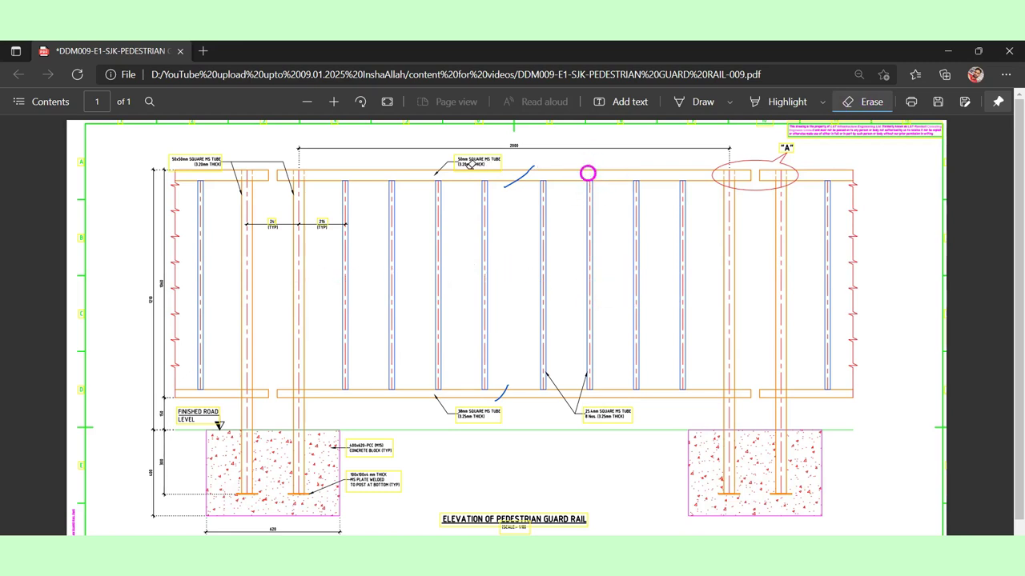
drag(599, 391, 476, 396)
Add the text label "V1" on each of the two main posts bounding the 2000 mm panel
click(620, 102)
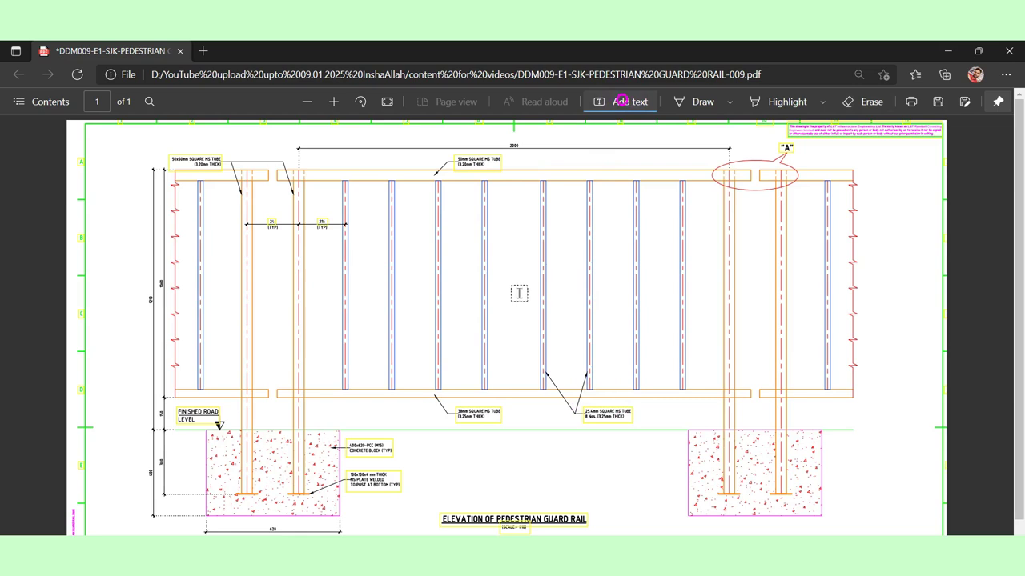
click(279, 275)
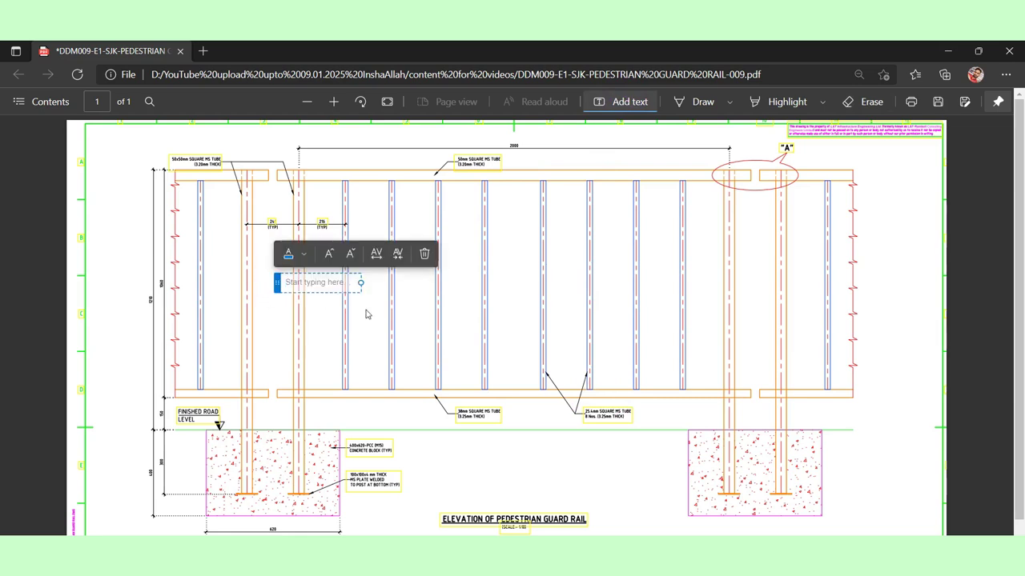
text(V)
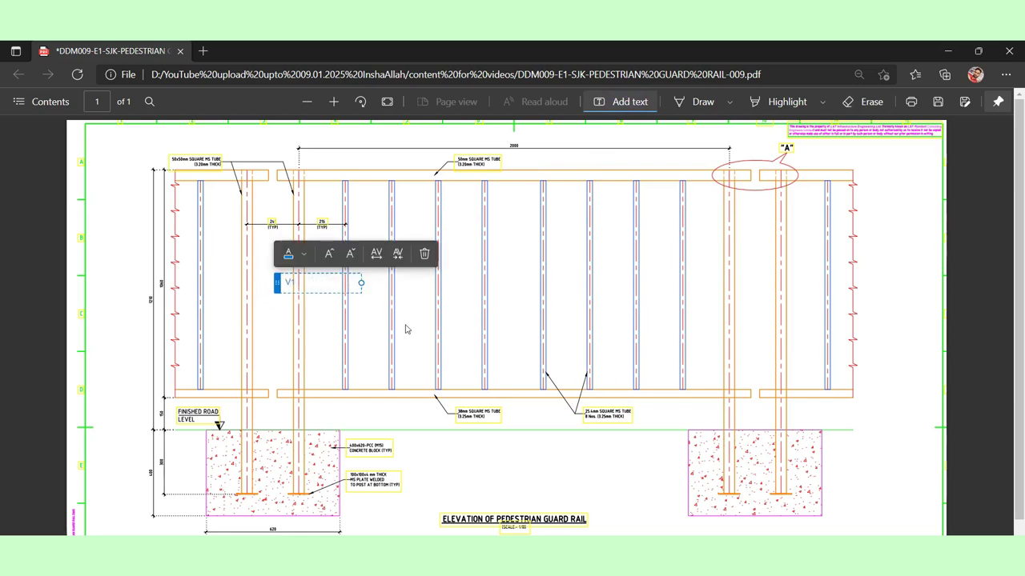
click(541, 270)
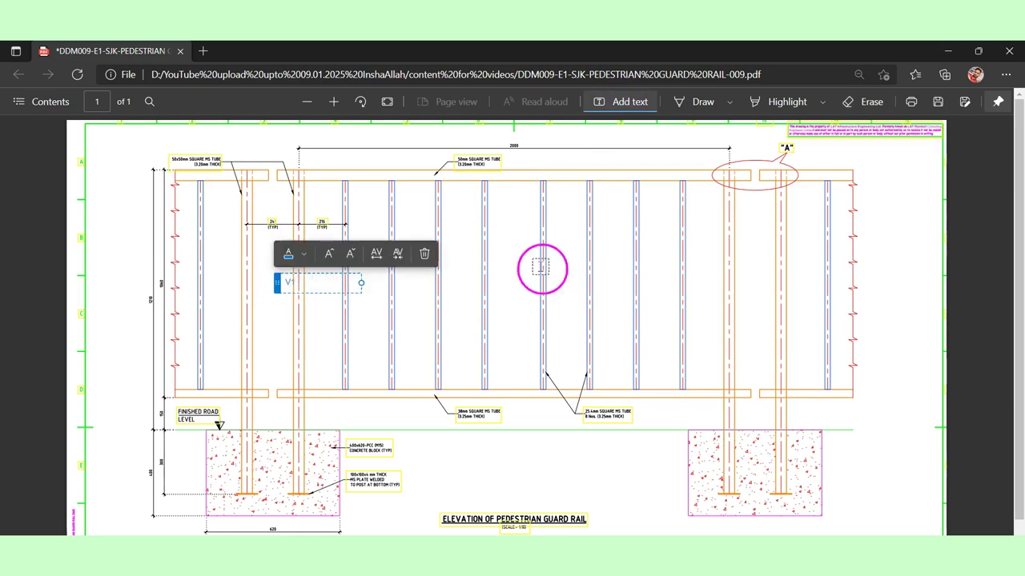
click(710, 262)
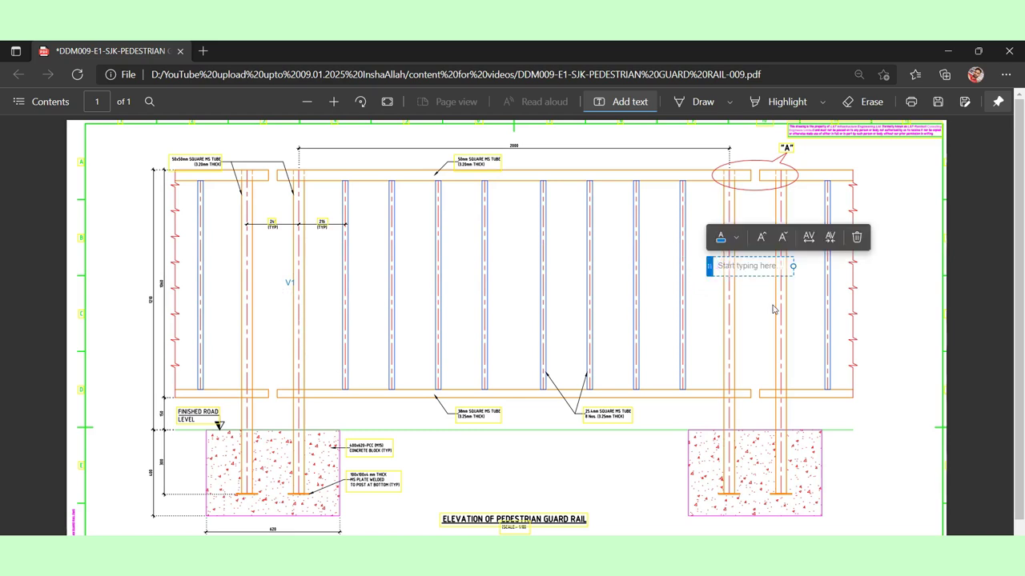
text(V1)
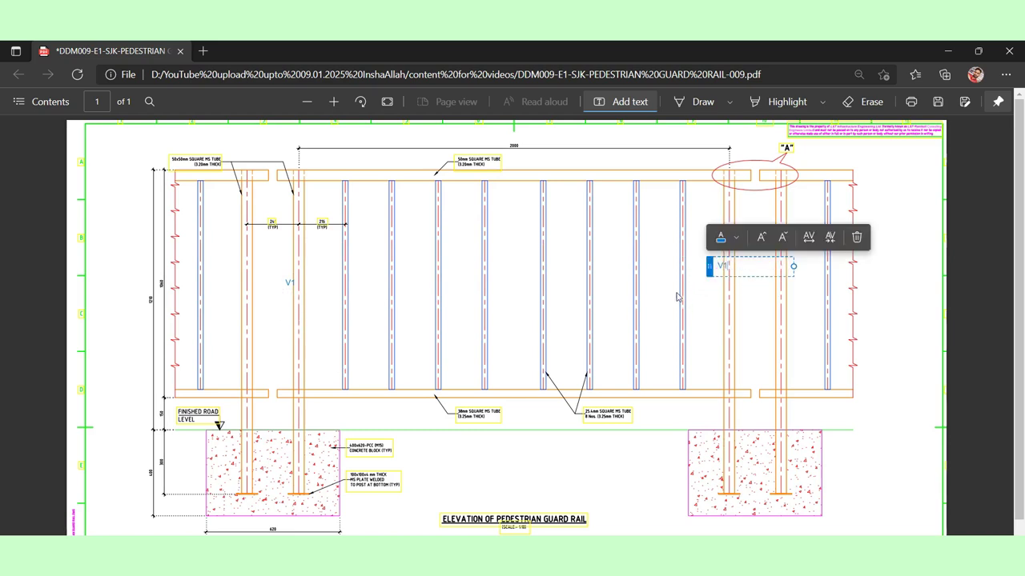
click(499, 285)
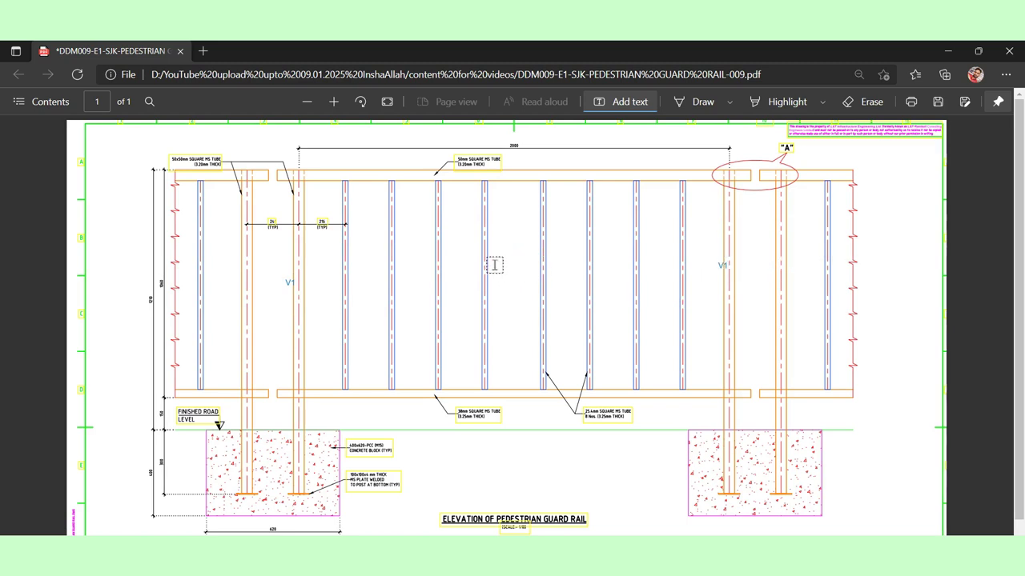
Add the text label "V2" among the inner vertical bars at the middle of the panel
click(495, 268)
text(V2)
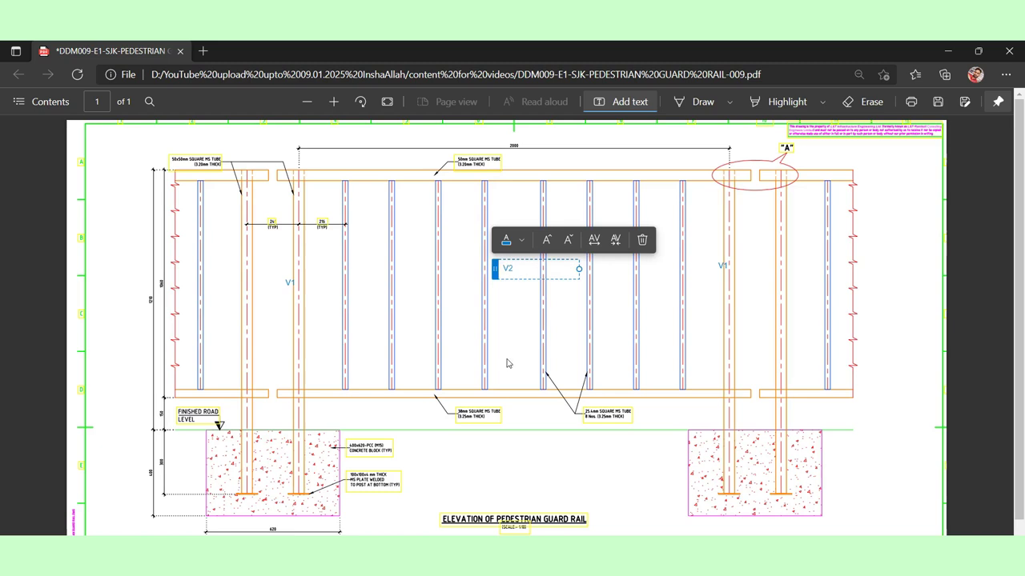
click(446, 349)
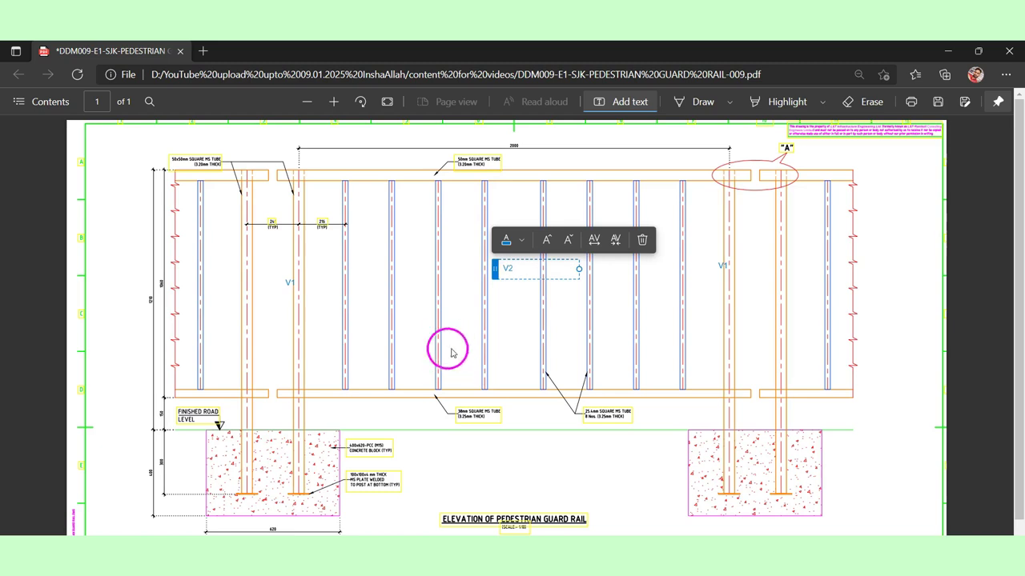
Label the upper horizontal rail "H1" and the lower horizontal rail "H2" with text annotations
click(525, 157)
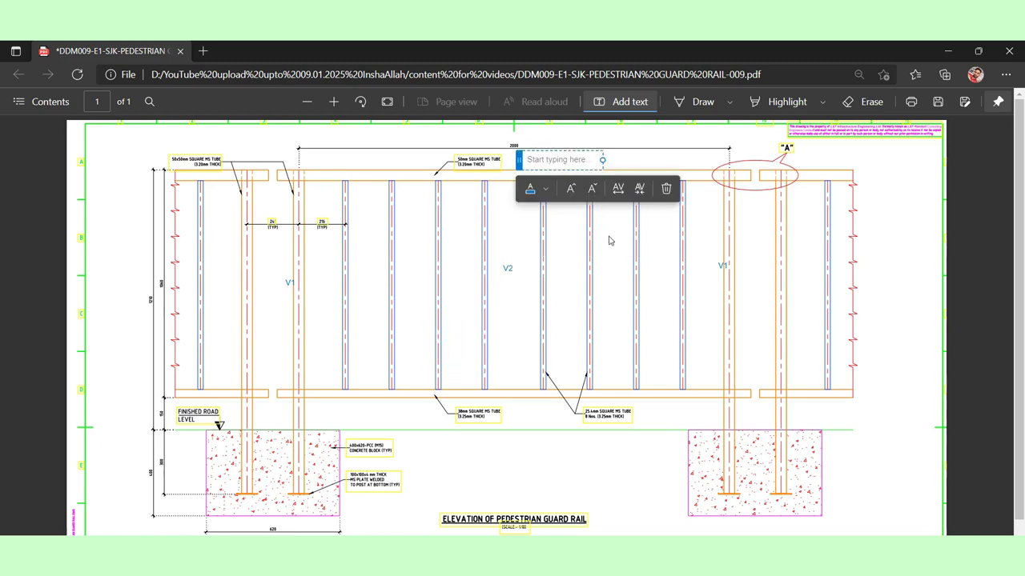
text(H1)
click(519, 405)
click(518, 405)
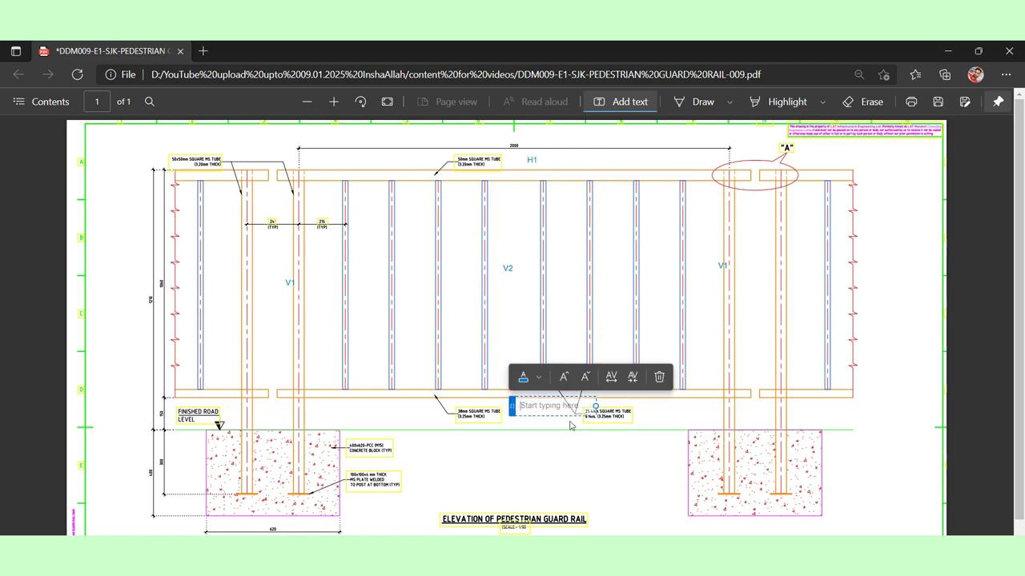
text(H2)
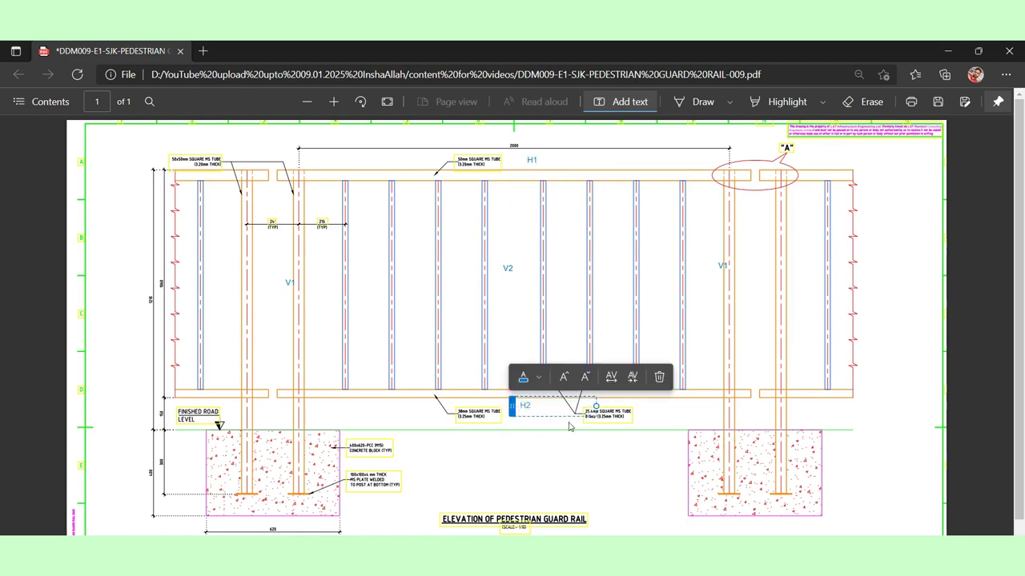
click(515, 458)
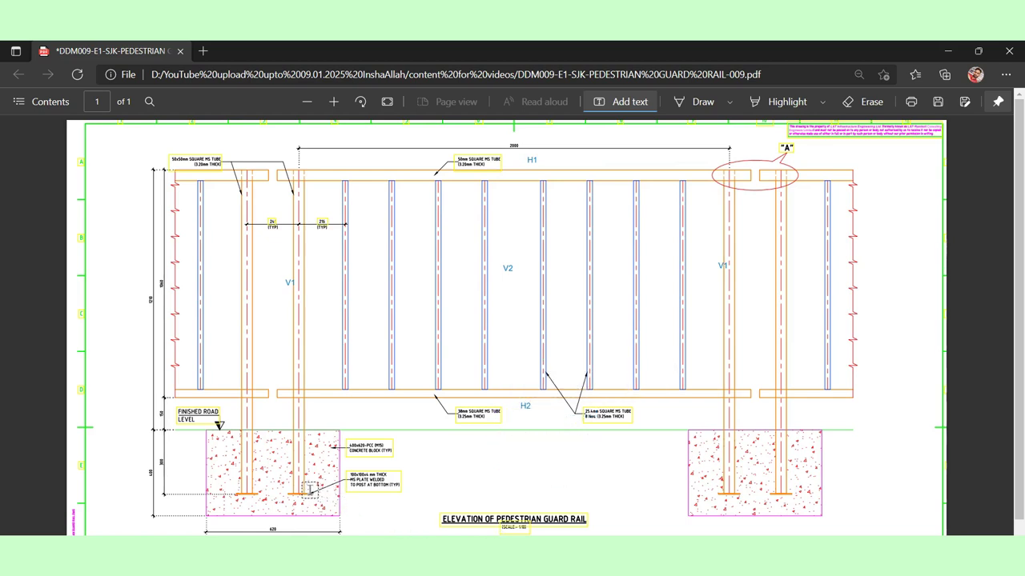
Add the text label "Base plate" beside the plate beneath the V1 post in the first concrete footing
click(309, 484)
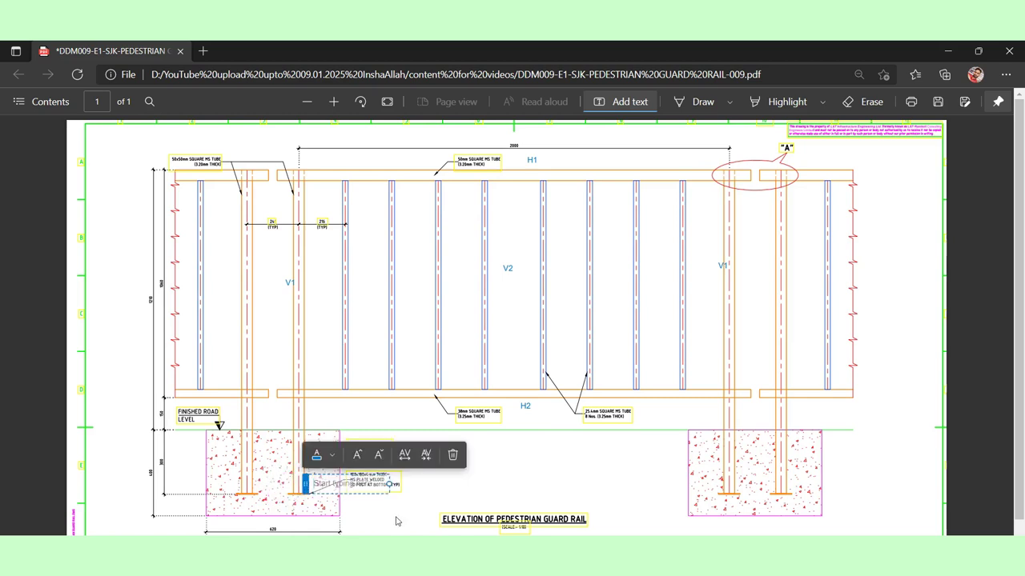
text(Base plate)
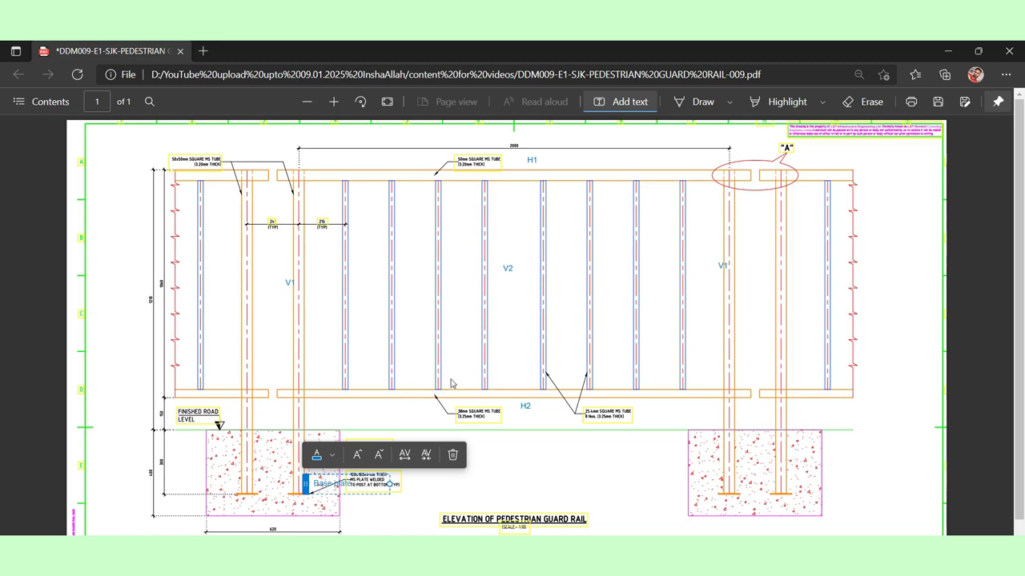
Finish adding text annotations on the drawing and switch to the PGR weight workbook in Excel
click(505, 481)
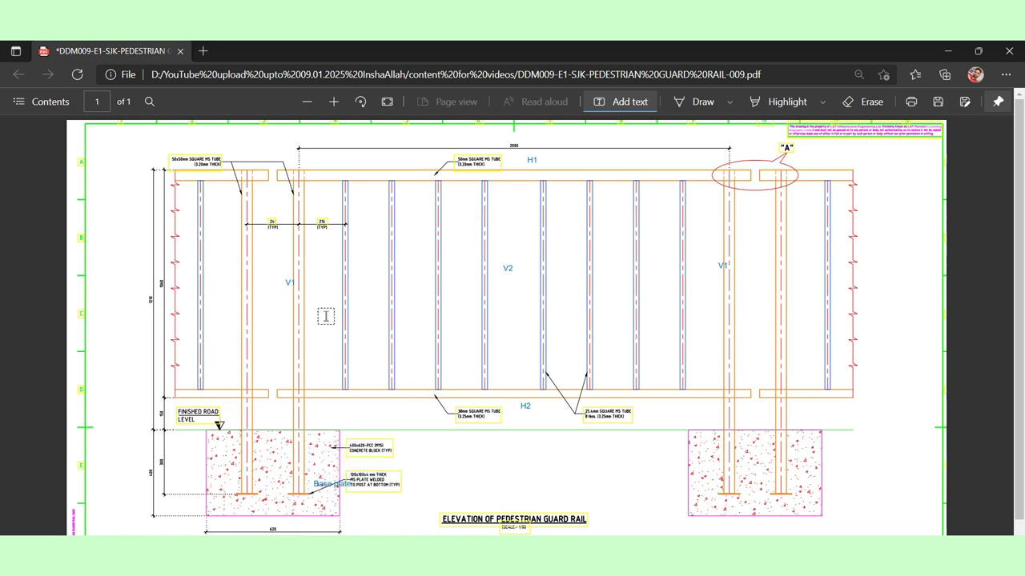
key(Escape)
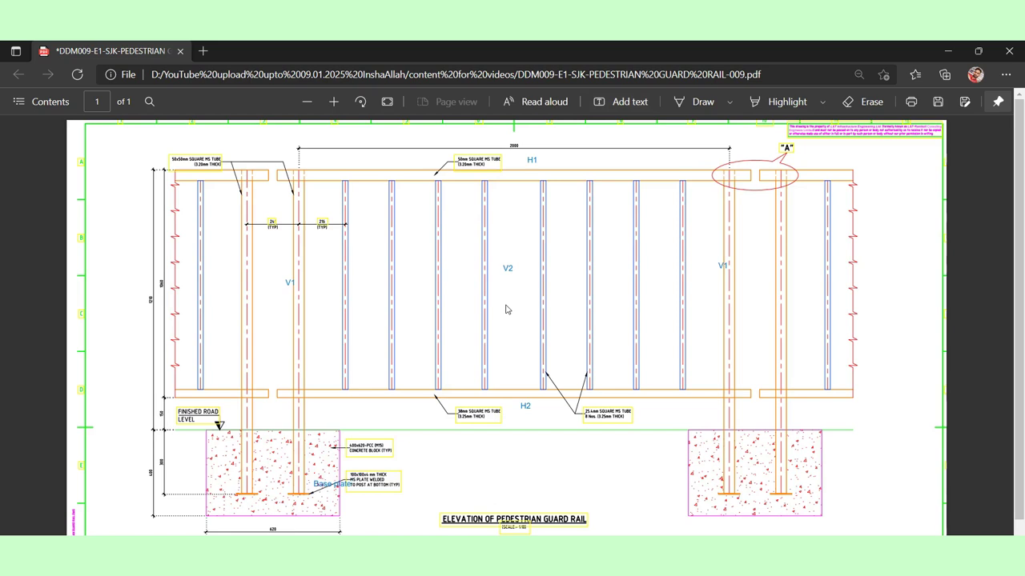
key(alt+Tab)
key(Tab)
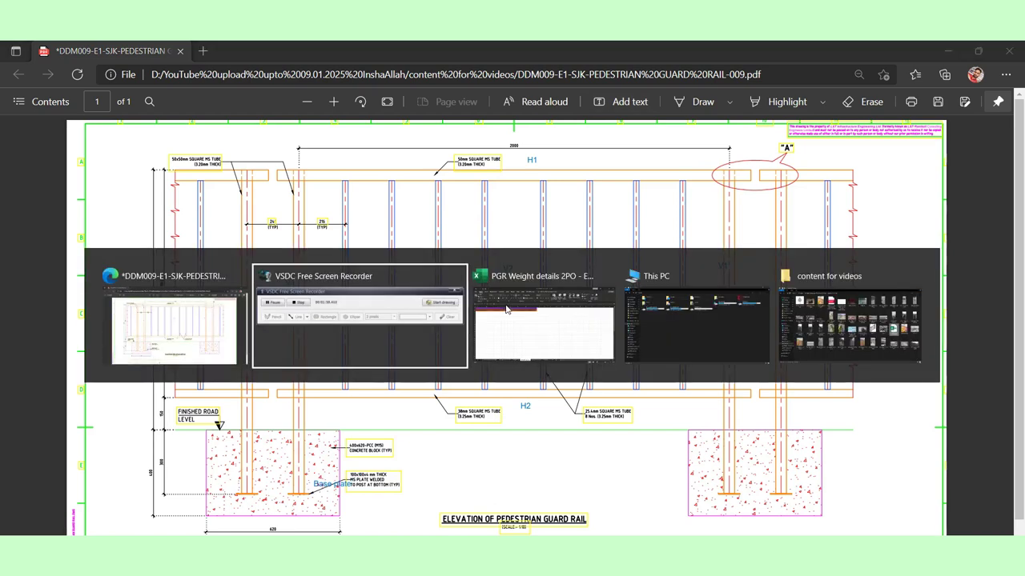
Fill the Denote column from C3 to C7 with V1, V2, H1, H2 and Base Plate
click(173, 219)
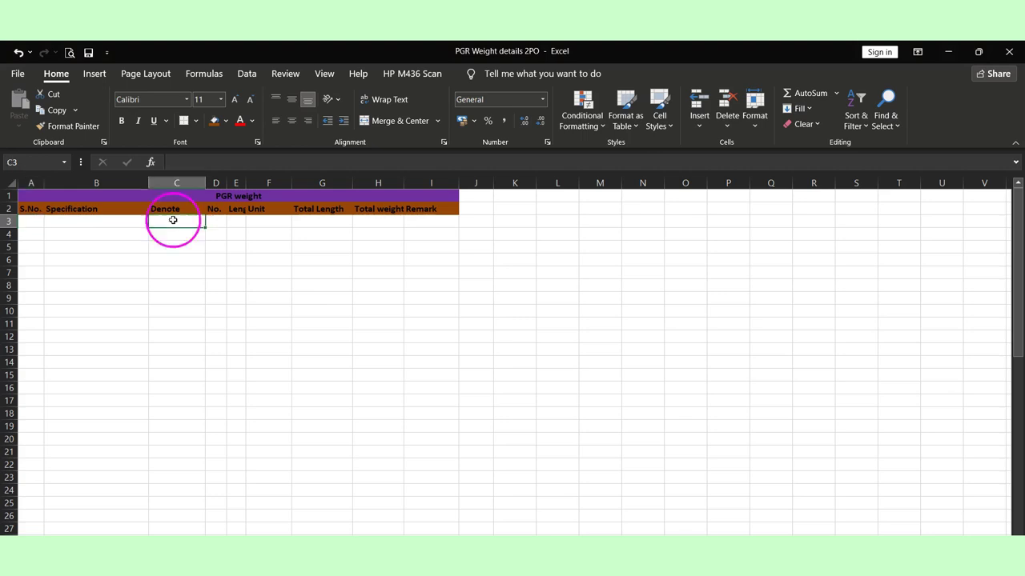
text(V1)
key(Return)
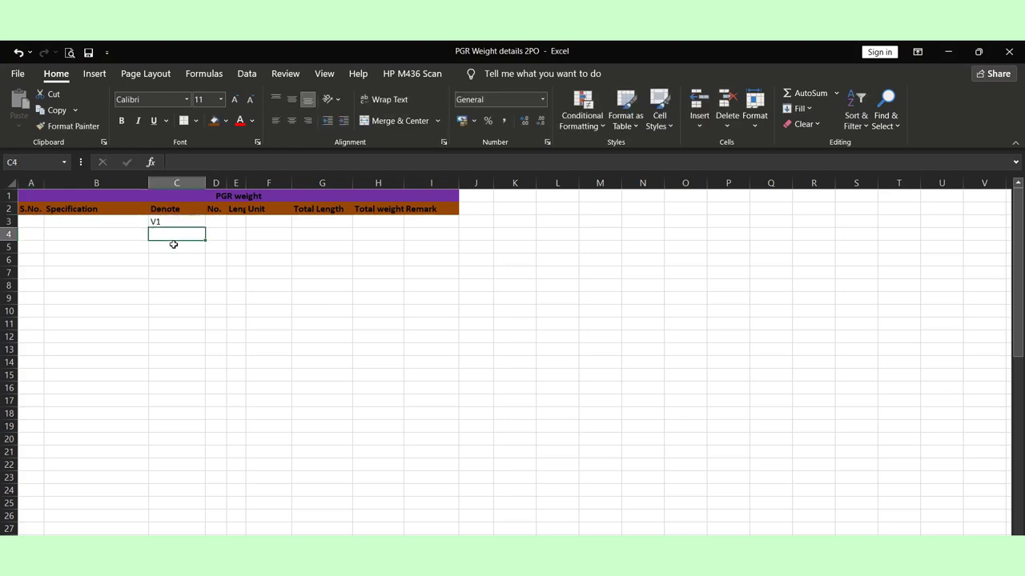
text(V1)
key(Return)
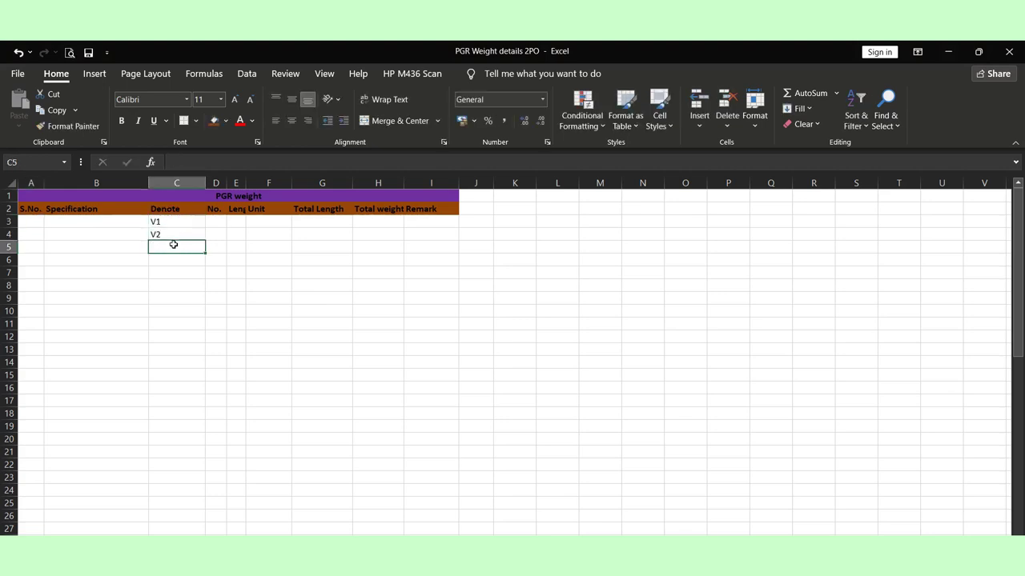
text(H1)
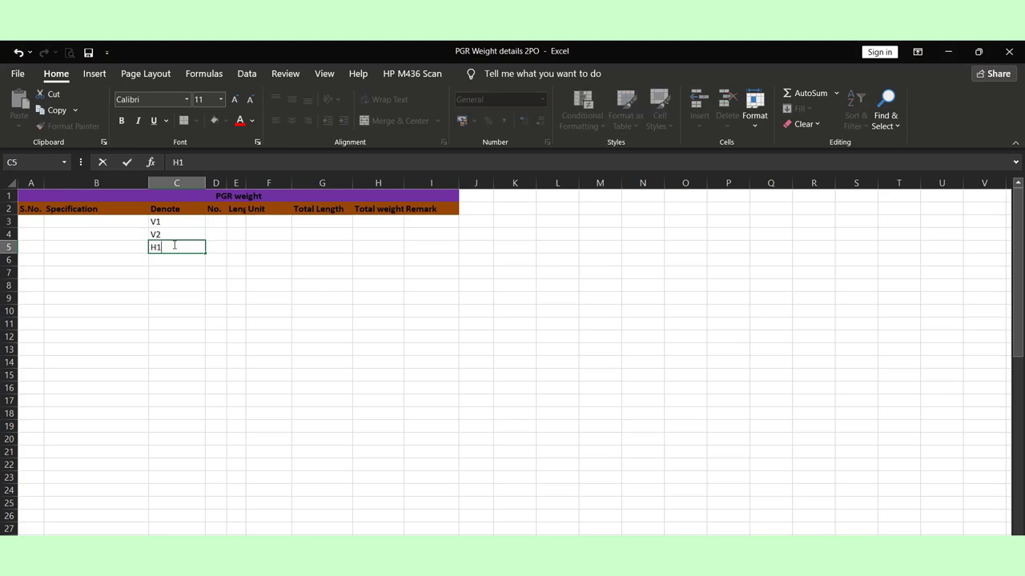
key(Return)
text(H2)
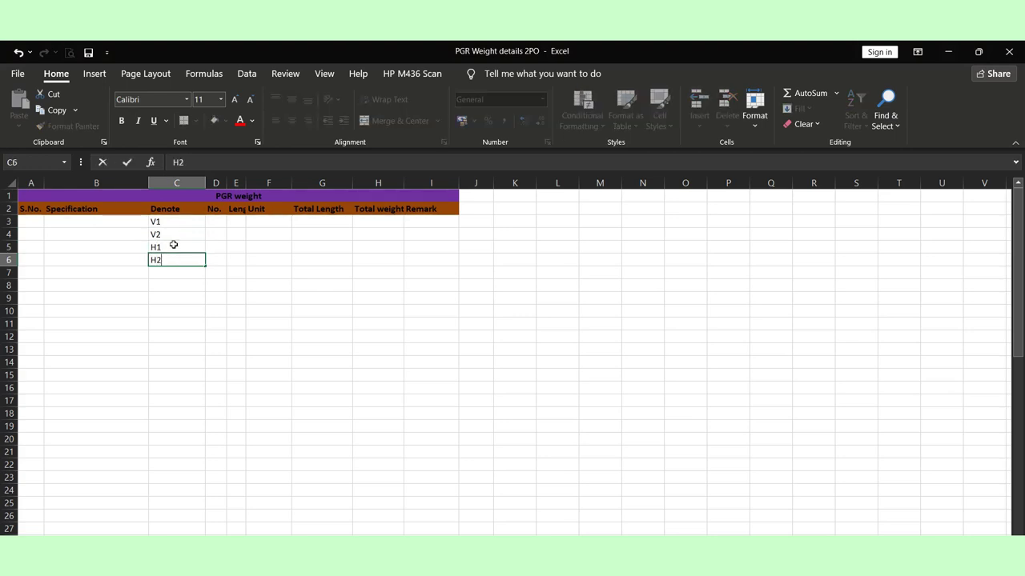
key(Return)
text(Base)
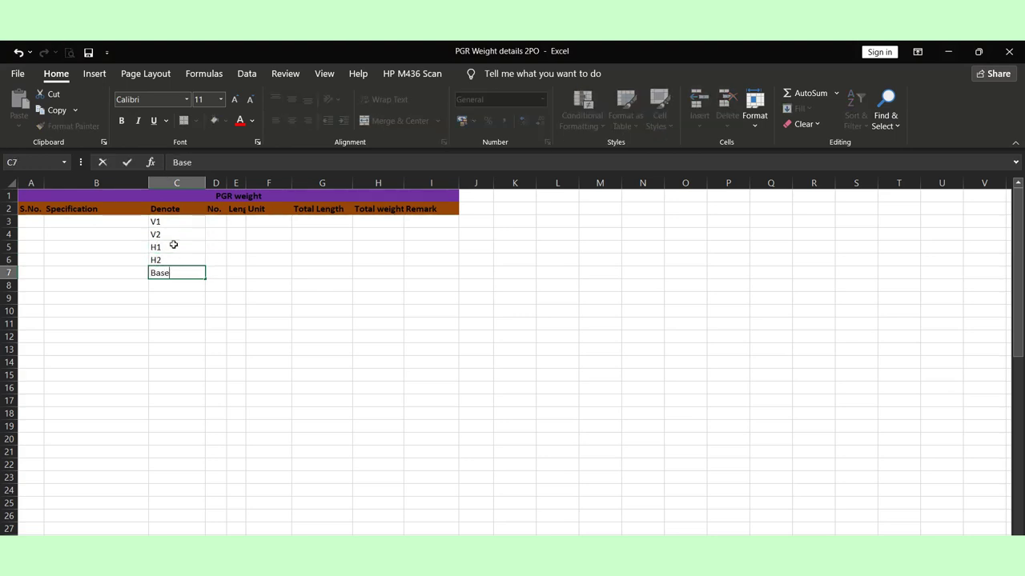
text( Plate)
key(Left)
Check the main posts' tube callout on the PDF drawing and enter "50x50x3.2 mm Sq, Tube" as V1's specification in Excel
key(Up)
key(Up)
key(Up)
key(Up)
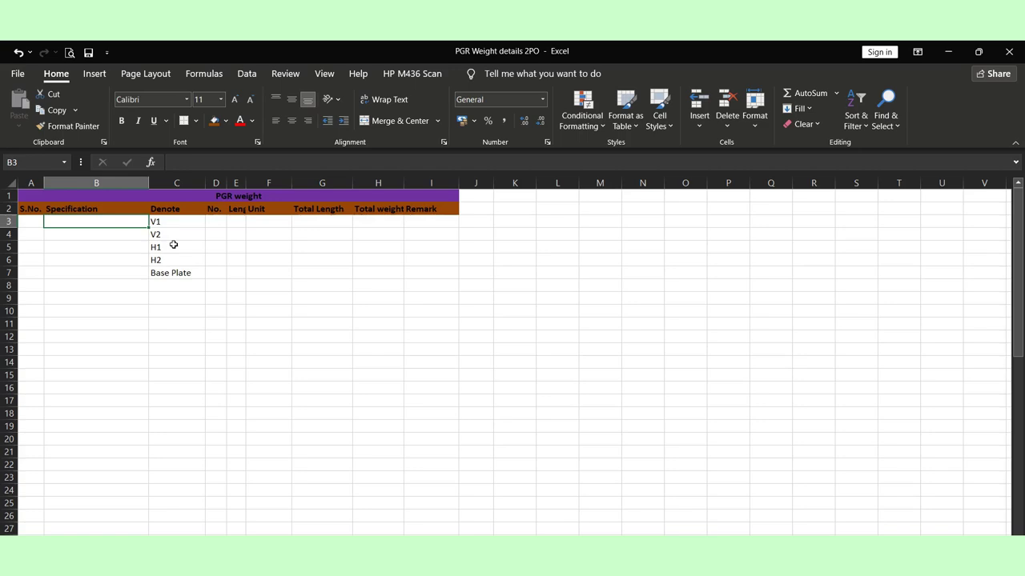
key(alt+Tab)
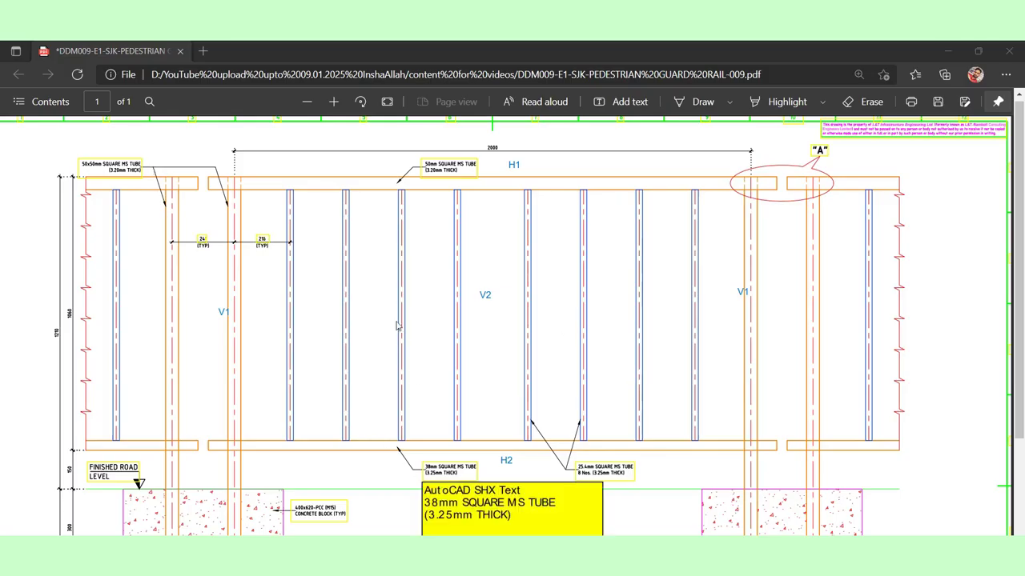
mouse_move(135, 182)
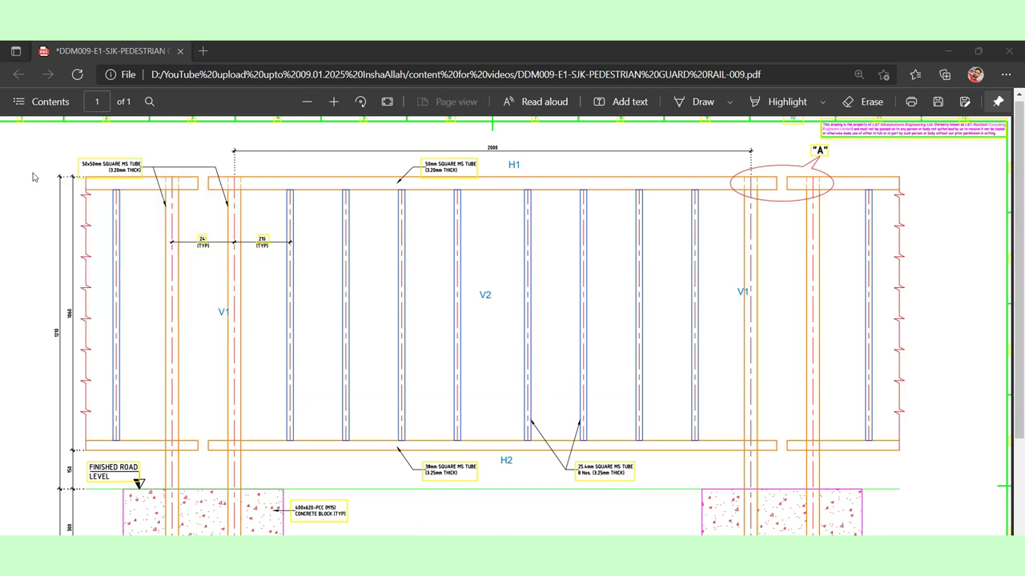
mouse_move(81, 163)
scroll(72, 156, up, 4)
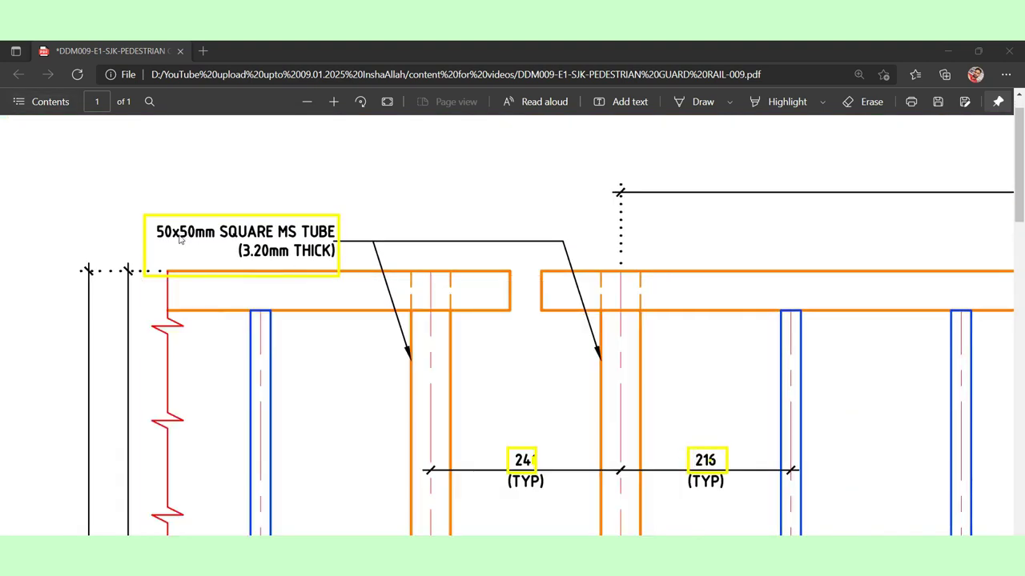
mouse_move(177, 247)
mouse_move(321, 269)
scroll(319, 236, down, 5)
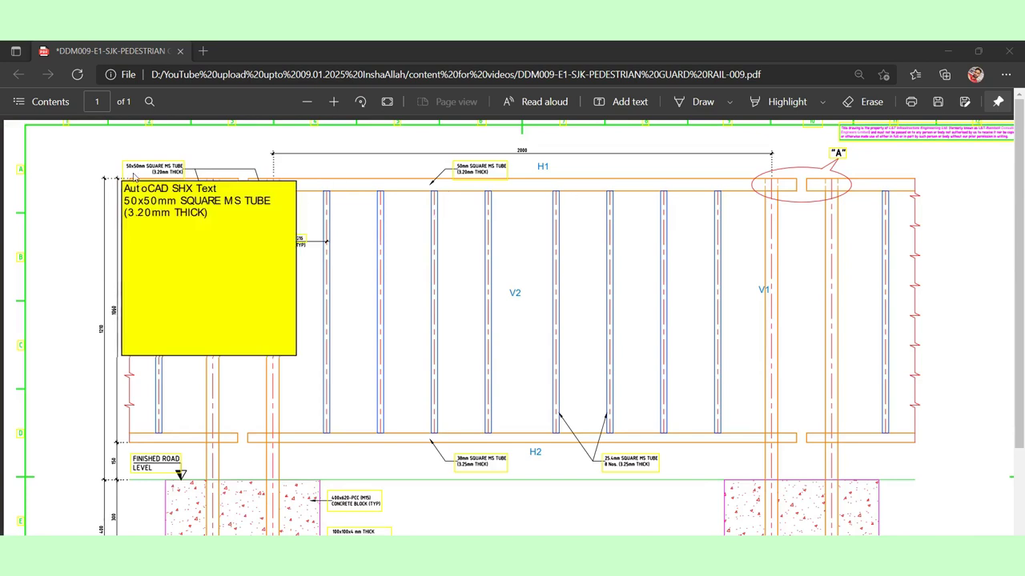
key(alt+Tab)
click(358, 288)
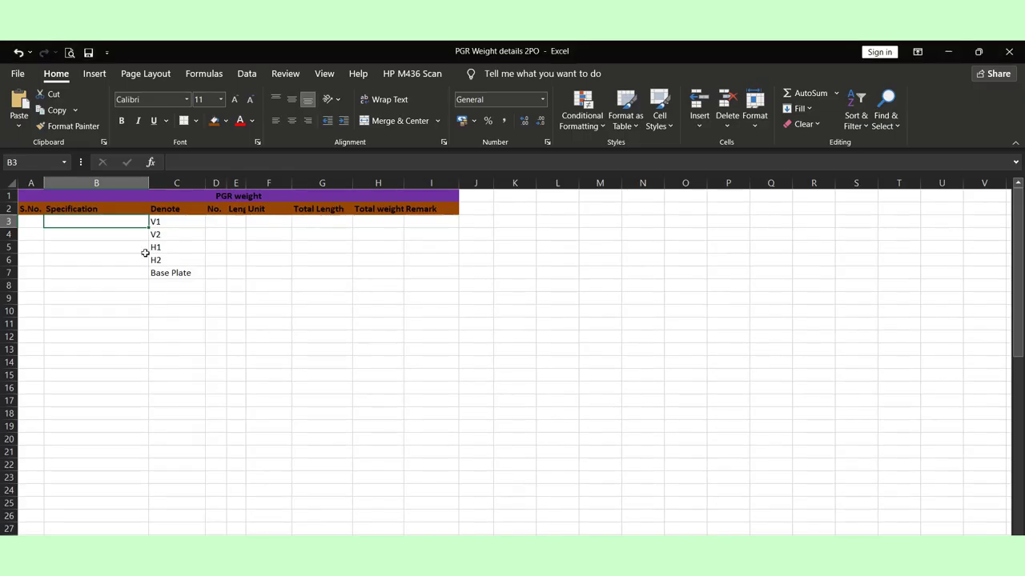
text(50)
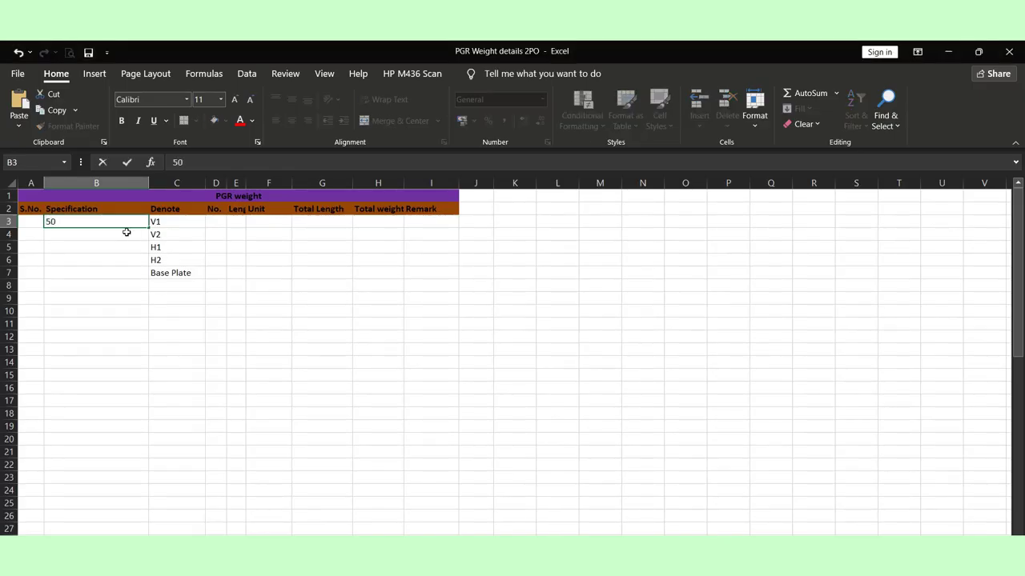
text(x50x3.2 mm Sq)
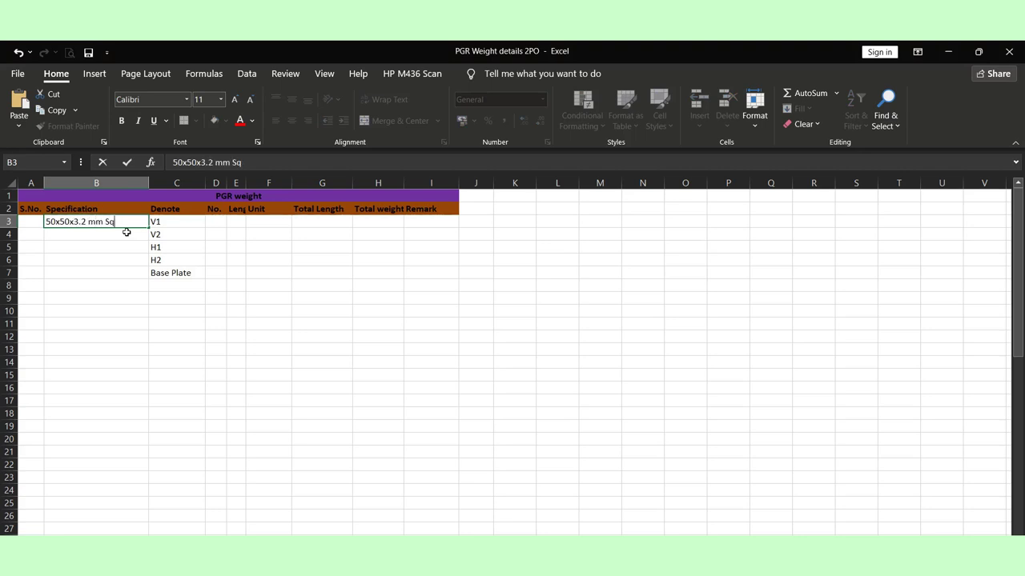
text(, Tube)
key(Return)
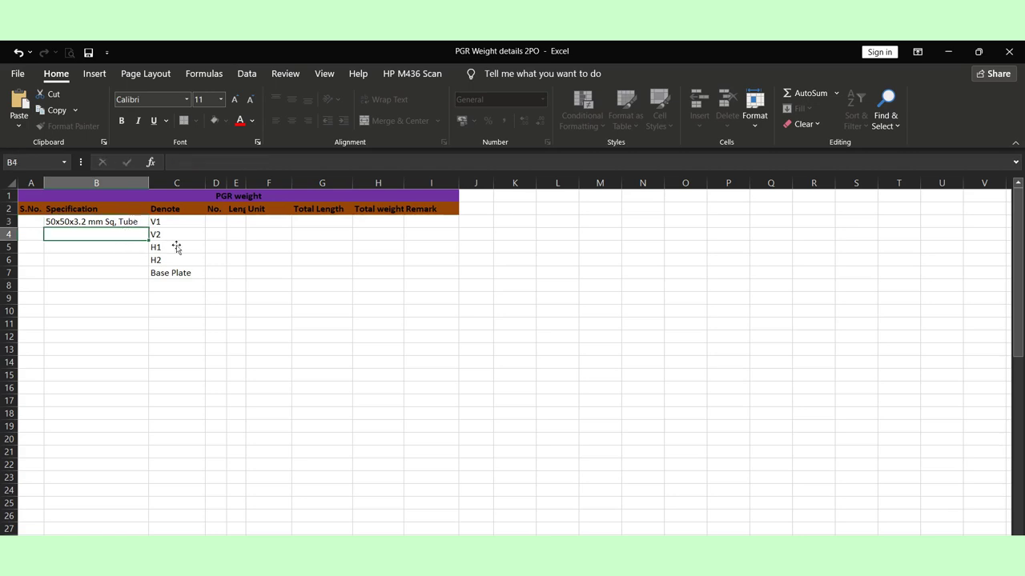
Check the inner bars' callout on the PDF, enter "25.4x25.4x3.25 mm Sq tube" as V2's specification in Excel, and autofit the Specification column
key(alt+Tab)
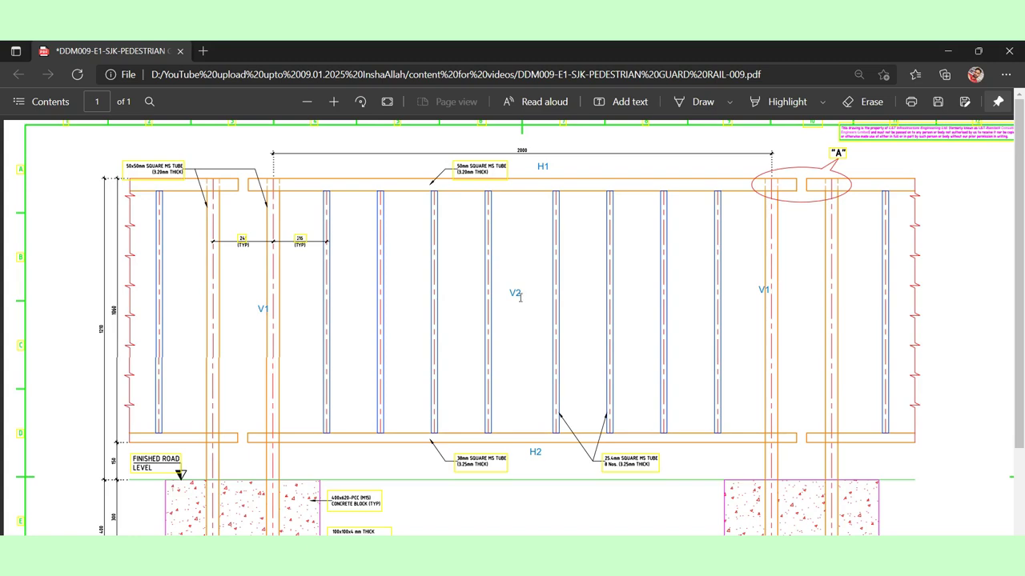
ctrl+scroll(518, 308, up, 3)
scroll(528, 304, down, 3)
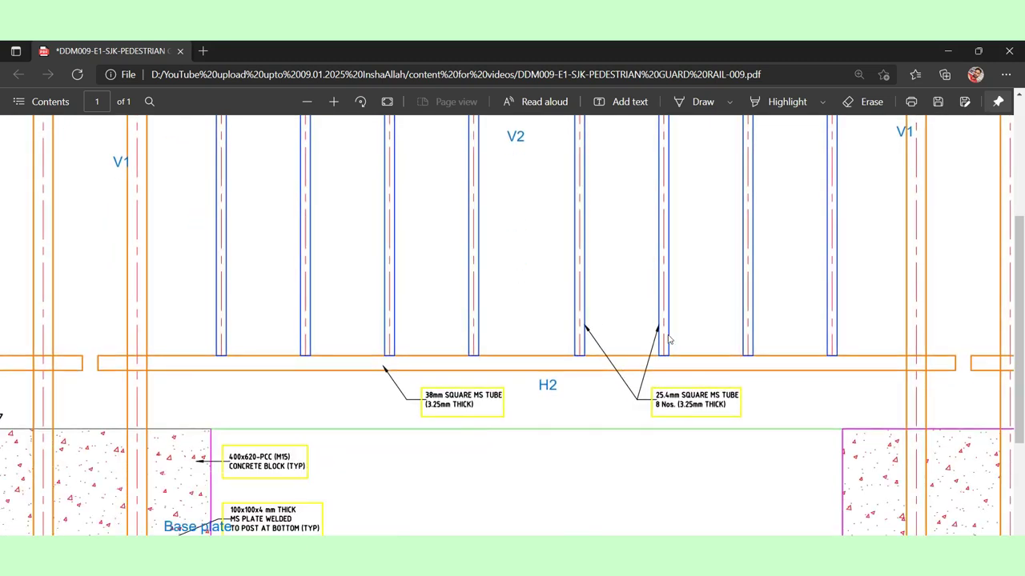
mouse_move(683, 429)
ctrl+scroll(687, 412, up, 3)
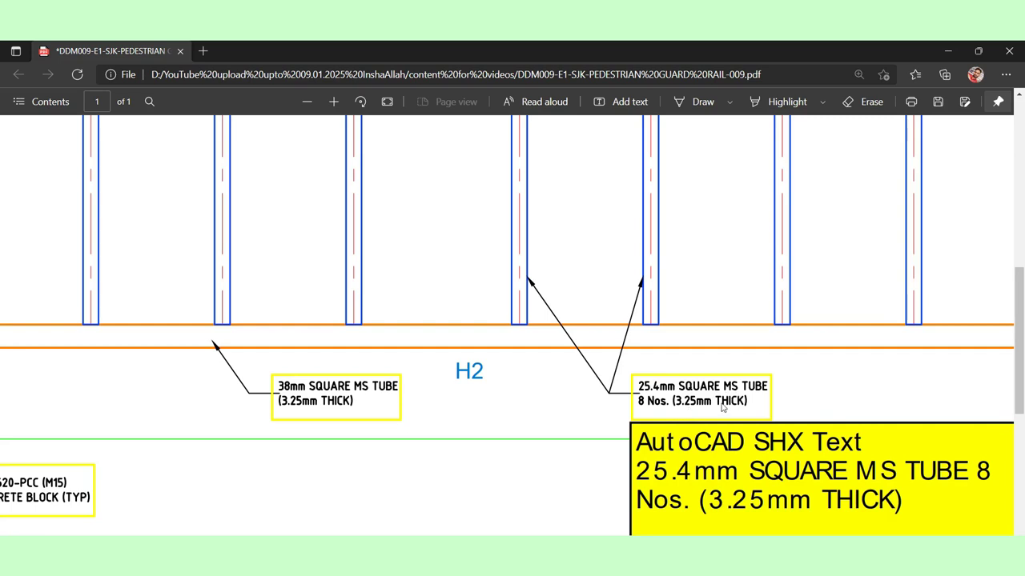
key(alt+Tab)
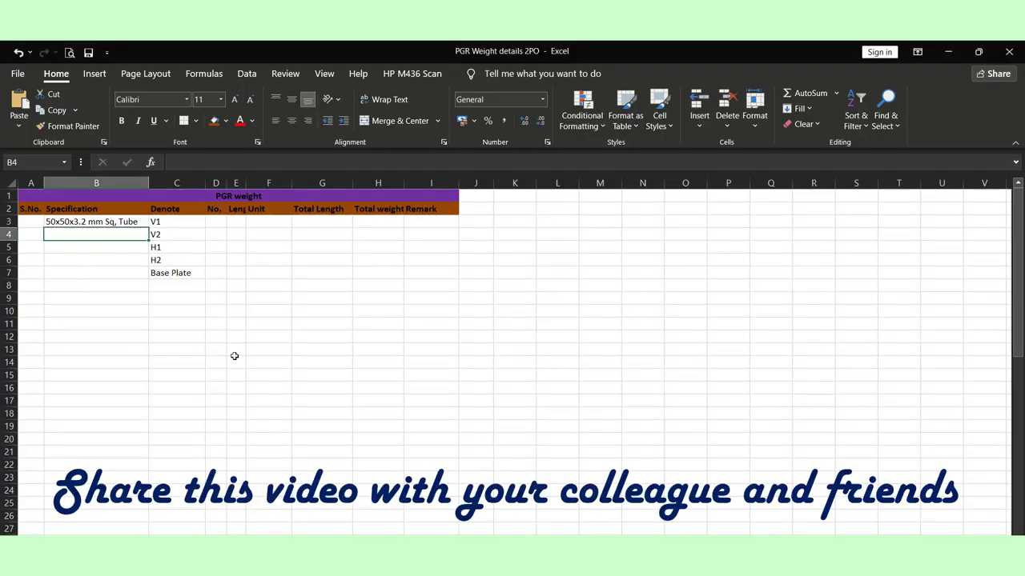
text(25..)
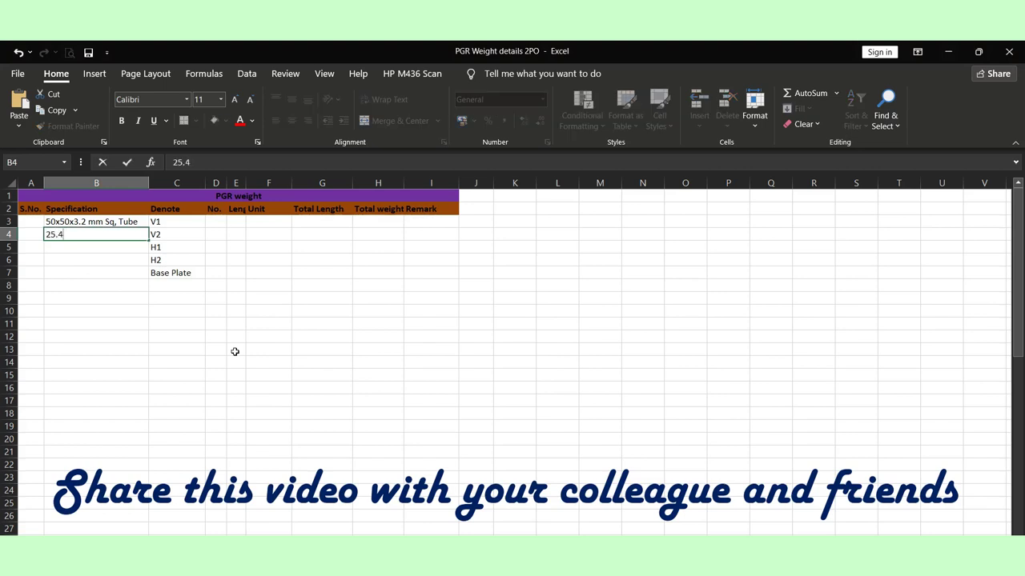
text(x25.4x3.25)
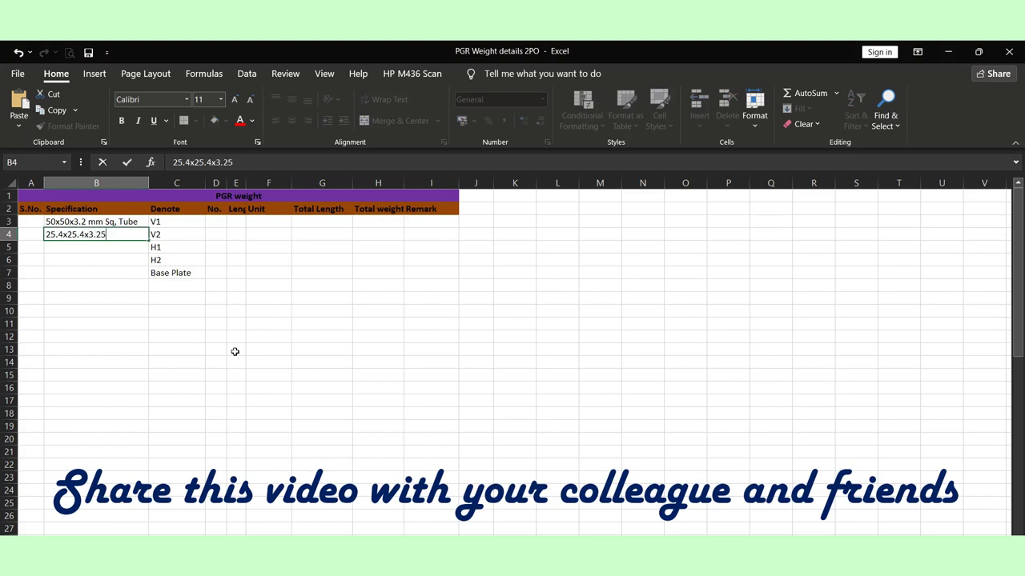
text( mm)
key(BackSpace)
text(m Sq tube)
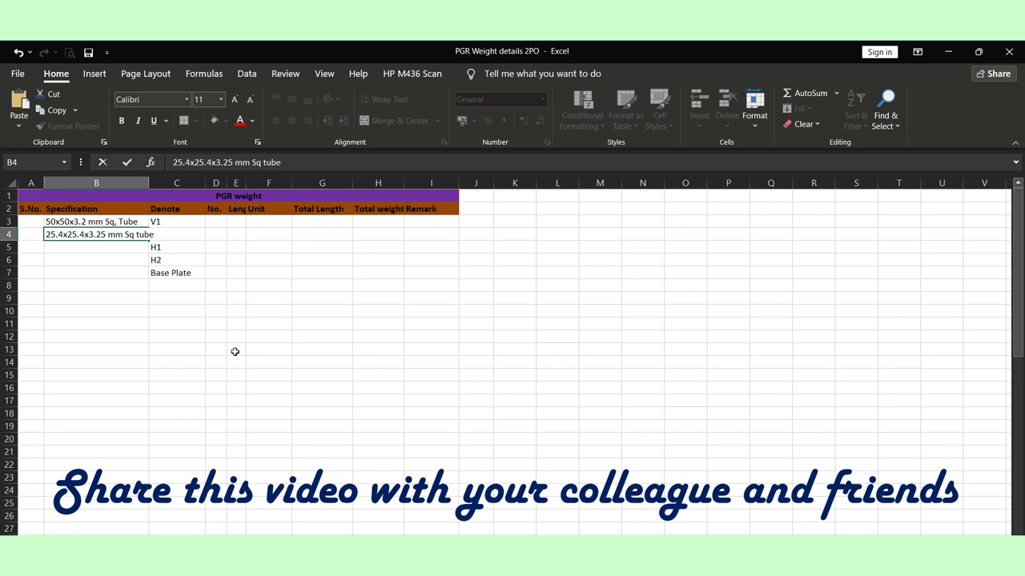
click(275, 295)
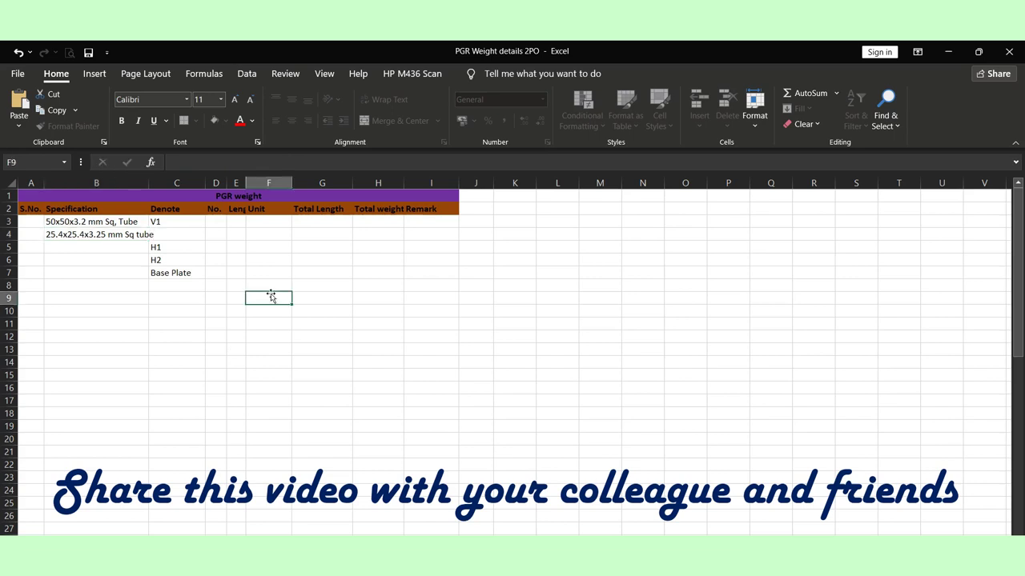
double_click(149, 183)
Enter the quantities in the No. column: 2 for V1 and 8 for V2
click(227, 222)
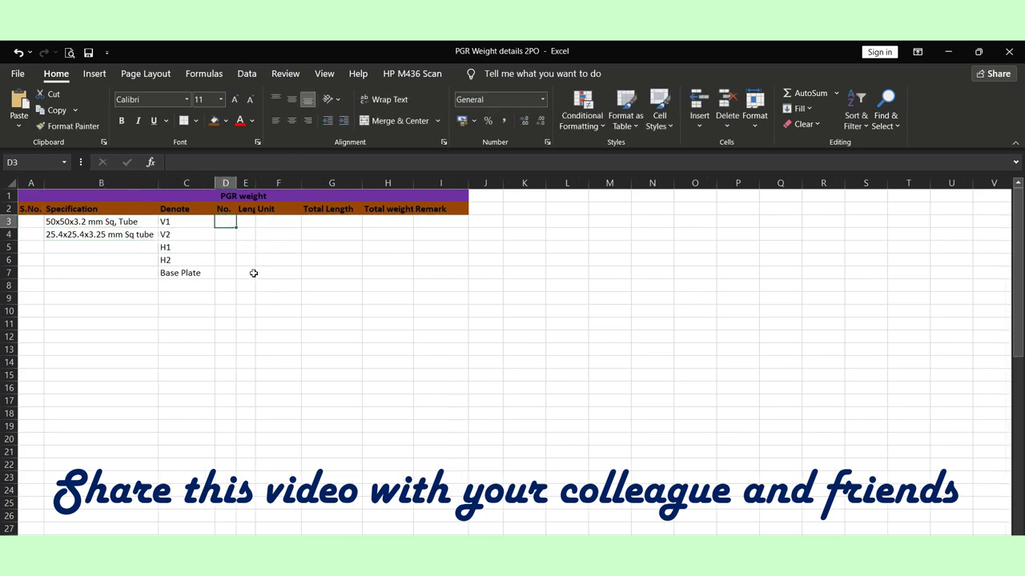
text(2)
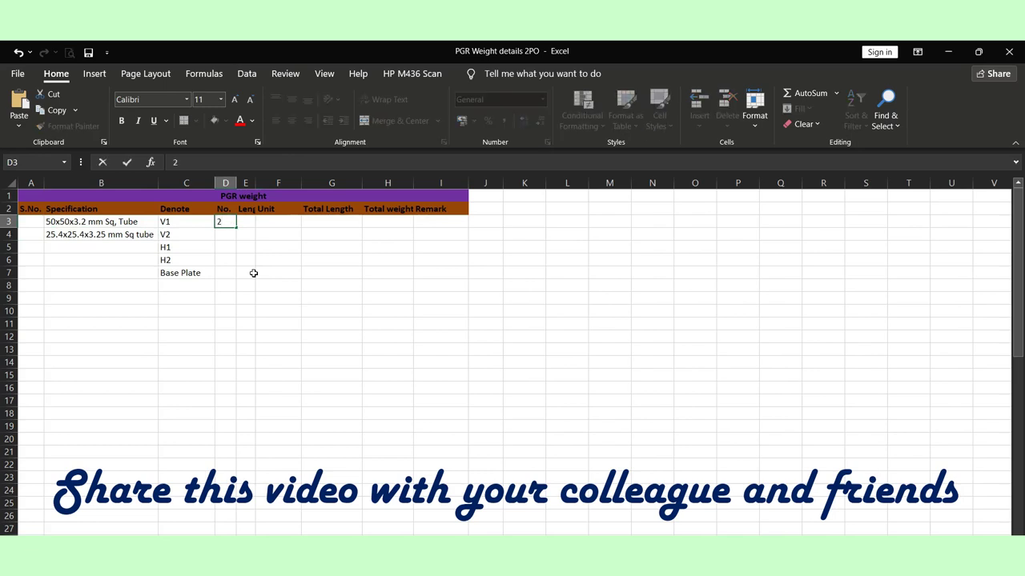
key(Return)
text(8)
click(264, 295)
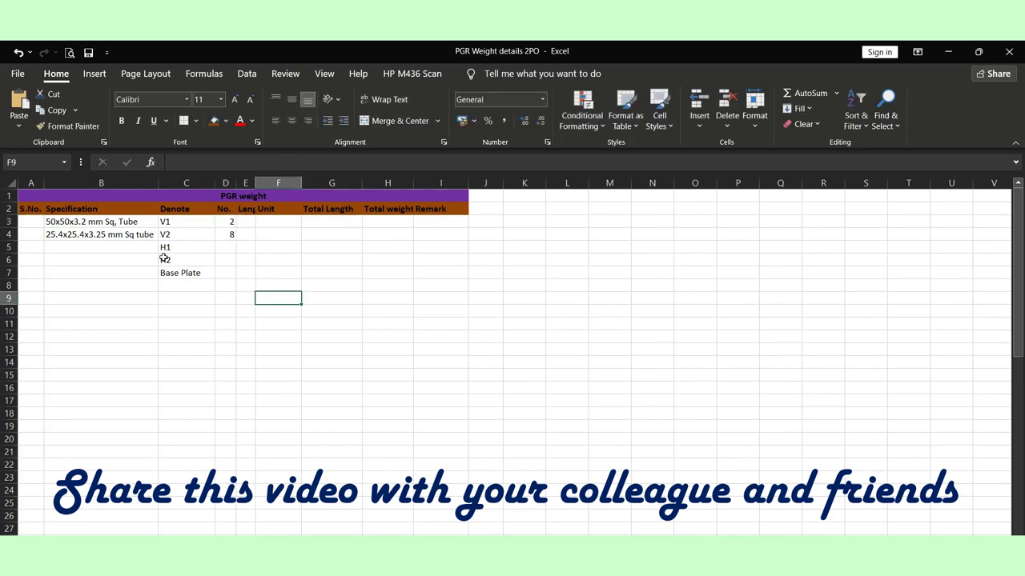
Select H1's specification cell, switch to the PDF drawing and circle the upper rail's "50mm SQUARE MS TUBE (3.20mm THICK)" callout with the Draw pen
click(125, 249)
key(alt+Tab)
click(309, 344)
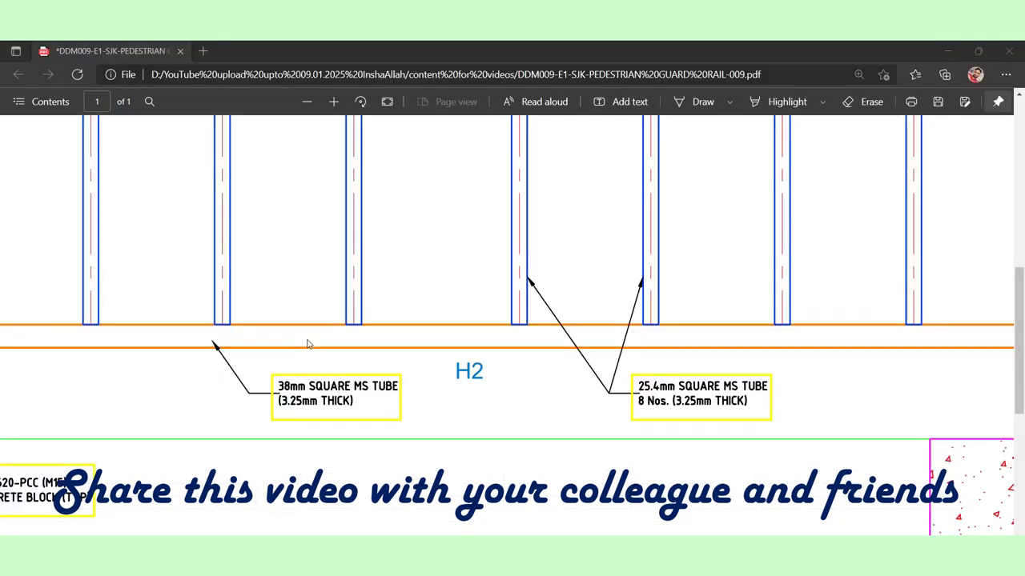
scroll(569, 262, down, 2)
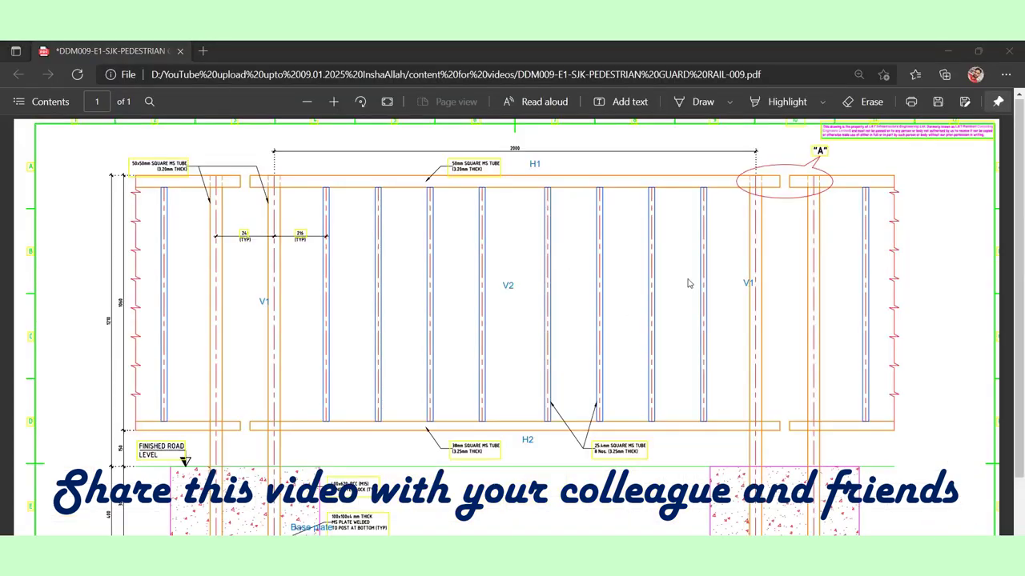
mouse_move(463, 171)
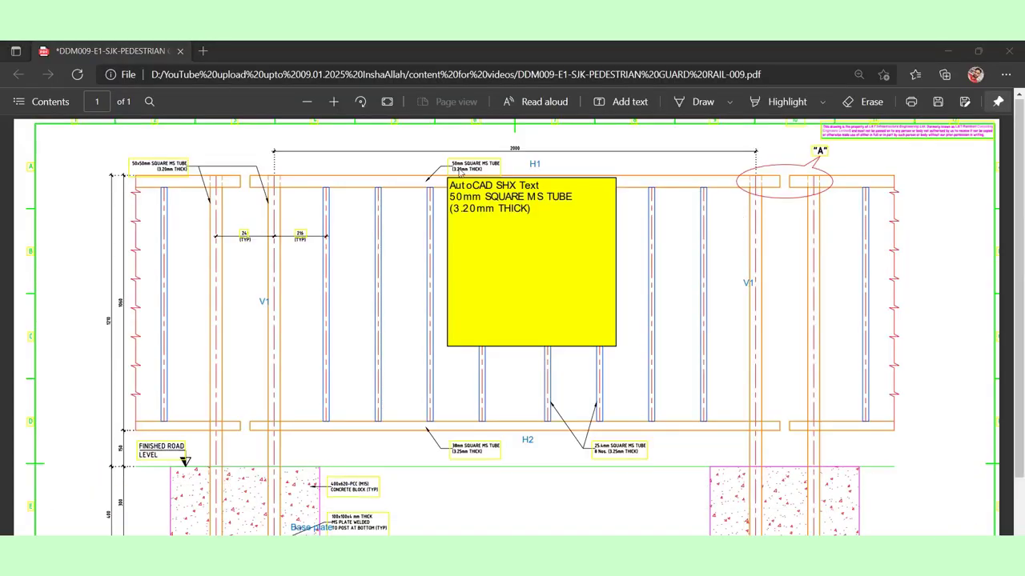
scroll(465, 160, up, 4)
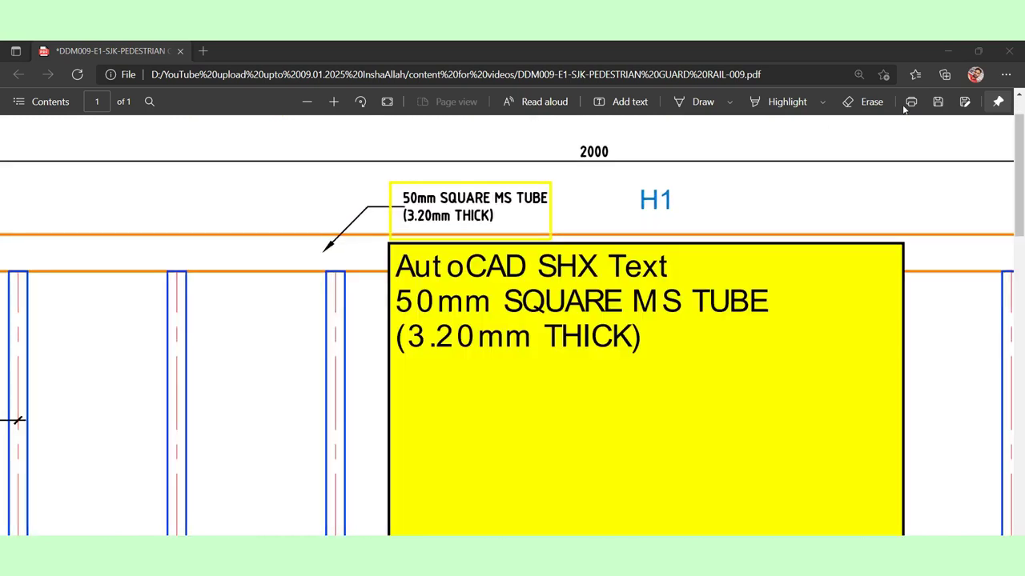
click(703, 102)
mouse_move(379, 176)
mouse_down()
mouse_move(580, 172)
mouse_move(366, 177)
mouse_up()
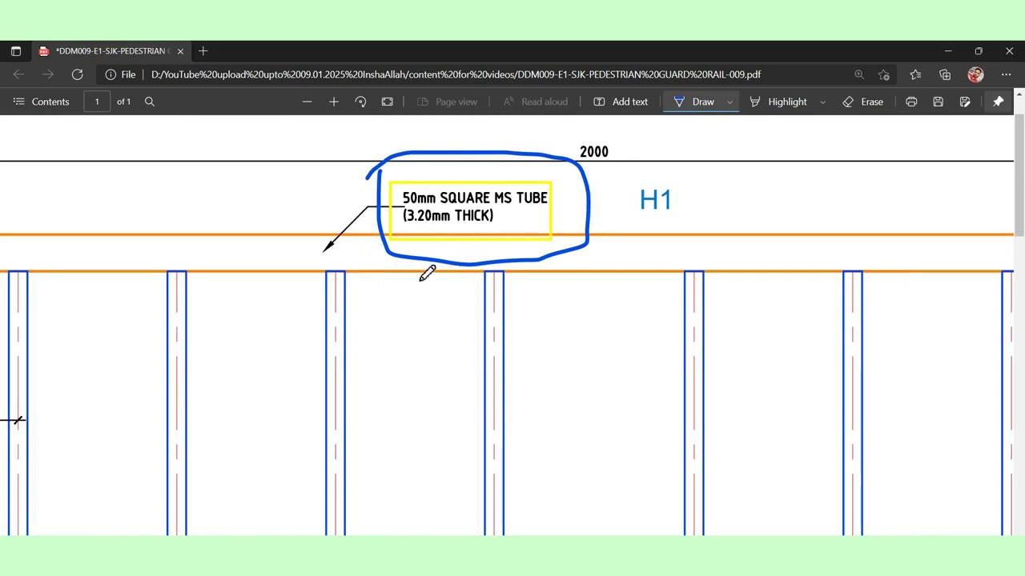
scroll(423, 270, down, 2)
scroll(449, 264, down, 3)
scroll(449, 264, down, 3)
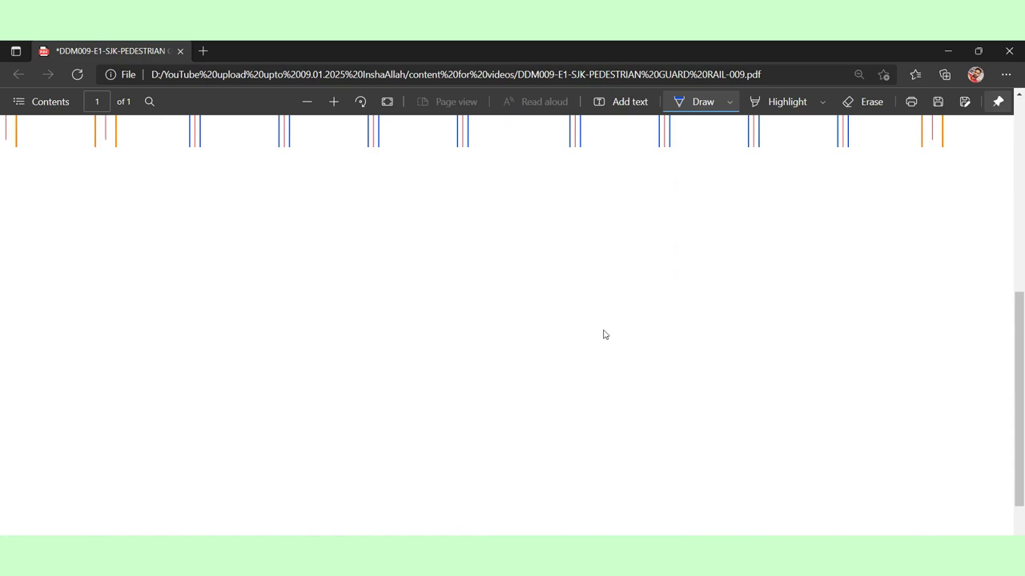
Turn off the Draw pen and check the lower rail H2's tube callout on the PDF drawing
click(702, 103)
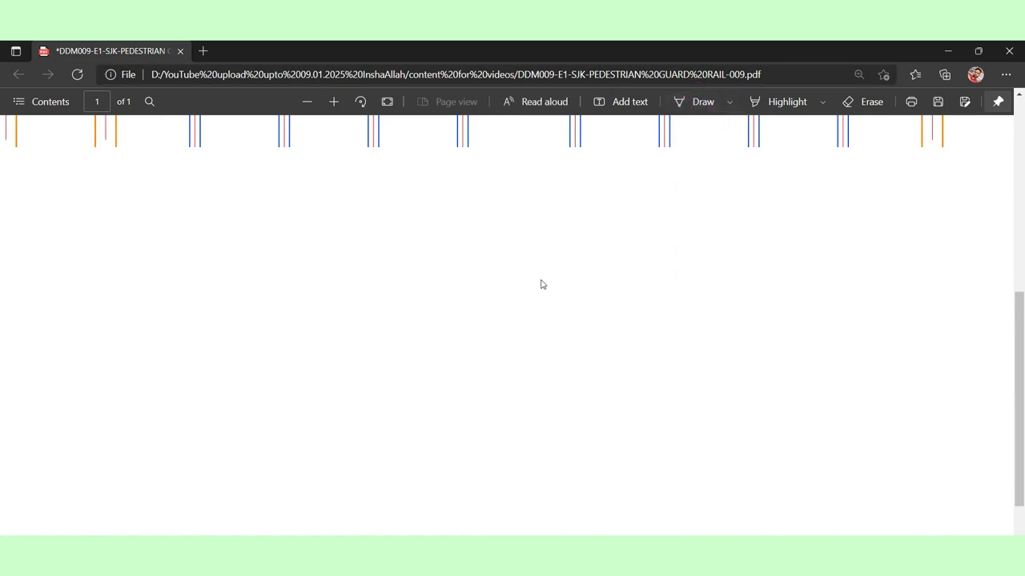
scroll(505, 320, down, 5)
scroll(501, 306, up, 3)
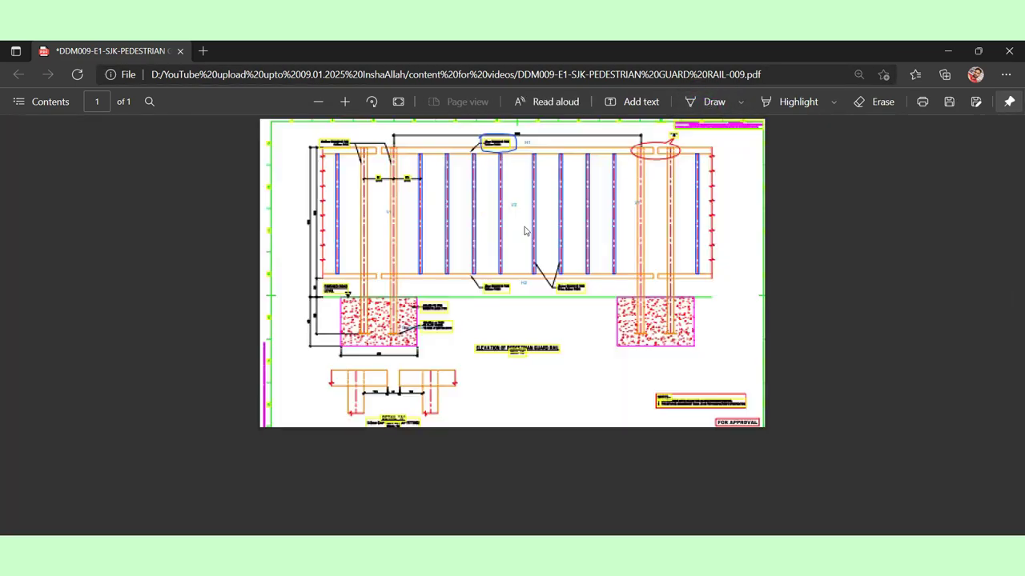
scroll(477, 359, up, 3)
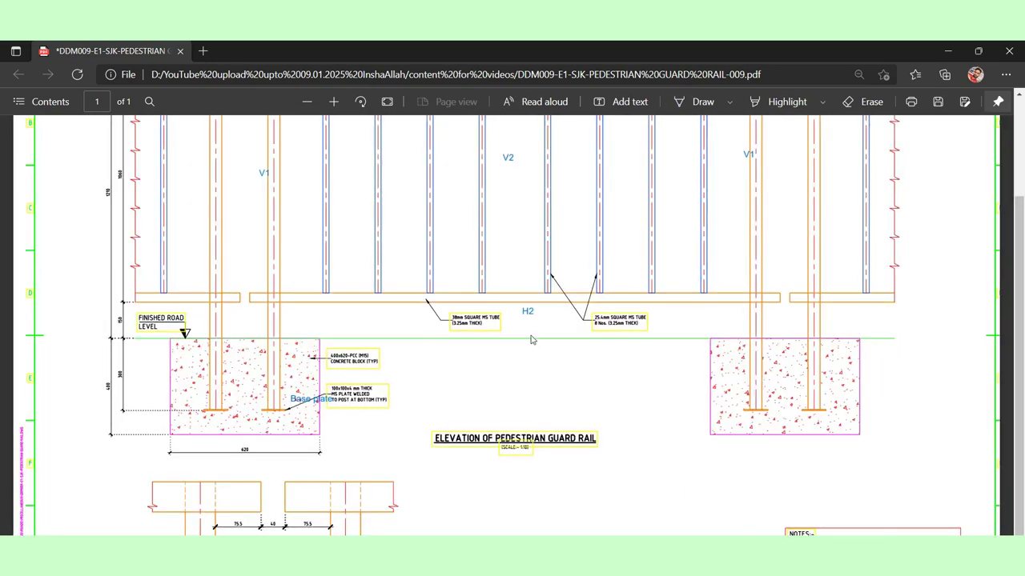
scroll(504, 328, up, 4)
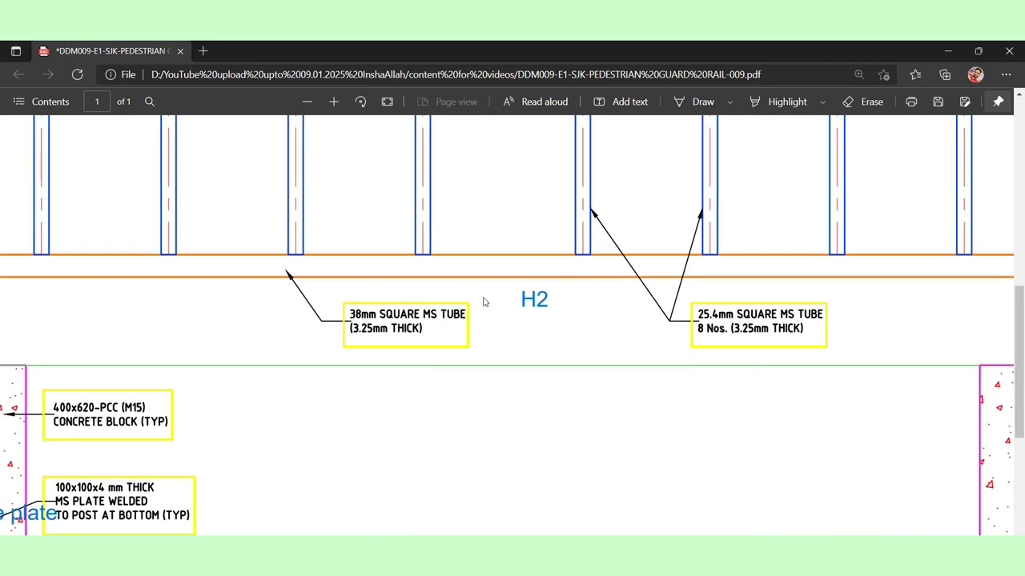
mouse_move(374, 324)
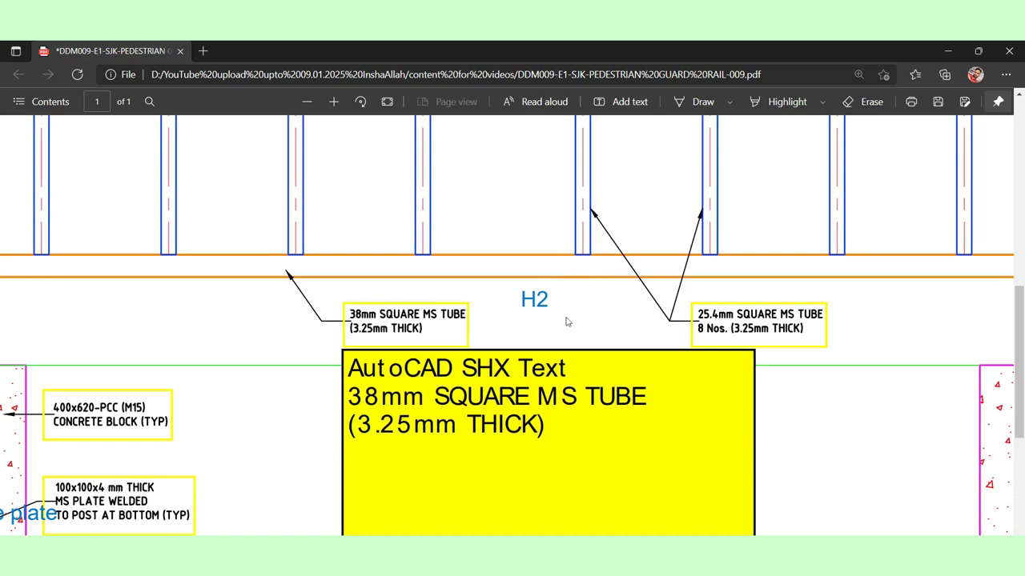
Switch to the Excel workbook and copy V1's specification into H1's specification cell
key(alt+Tab)
key(alt+Tab)
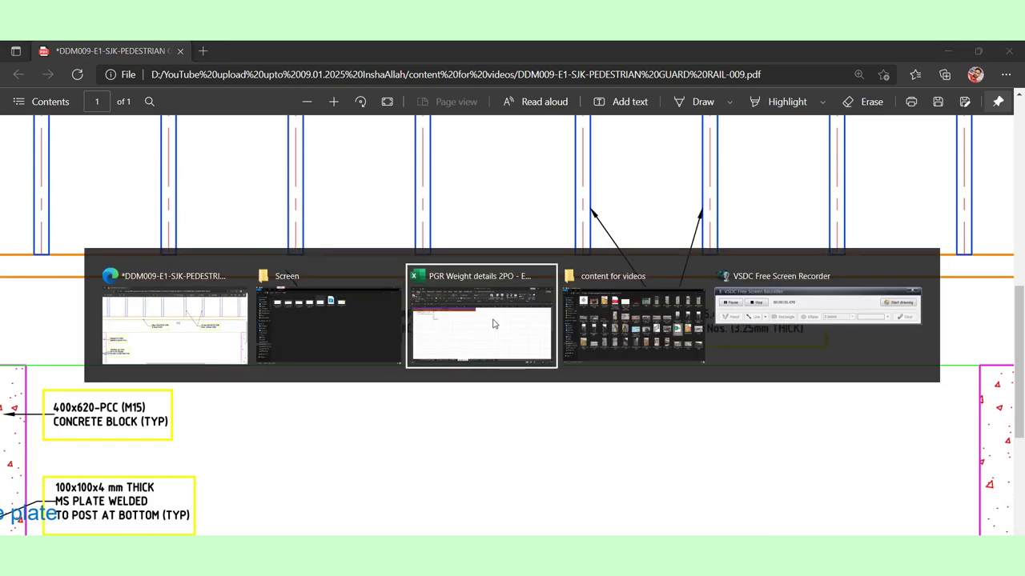
click(96, 228)
key(ctrl+c)
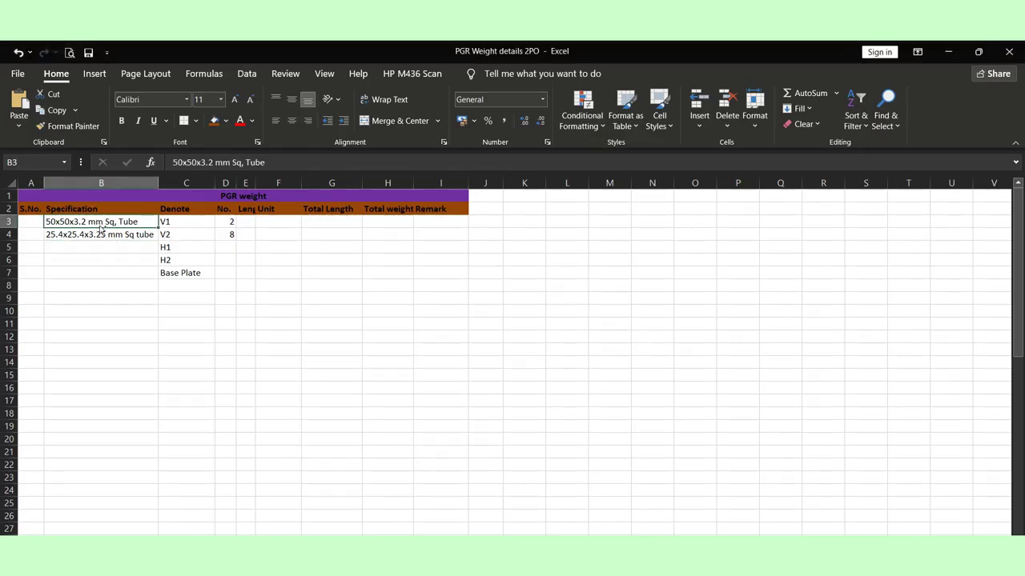
click(114, 247)
key(Return)
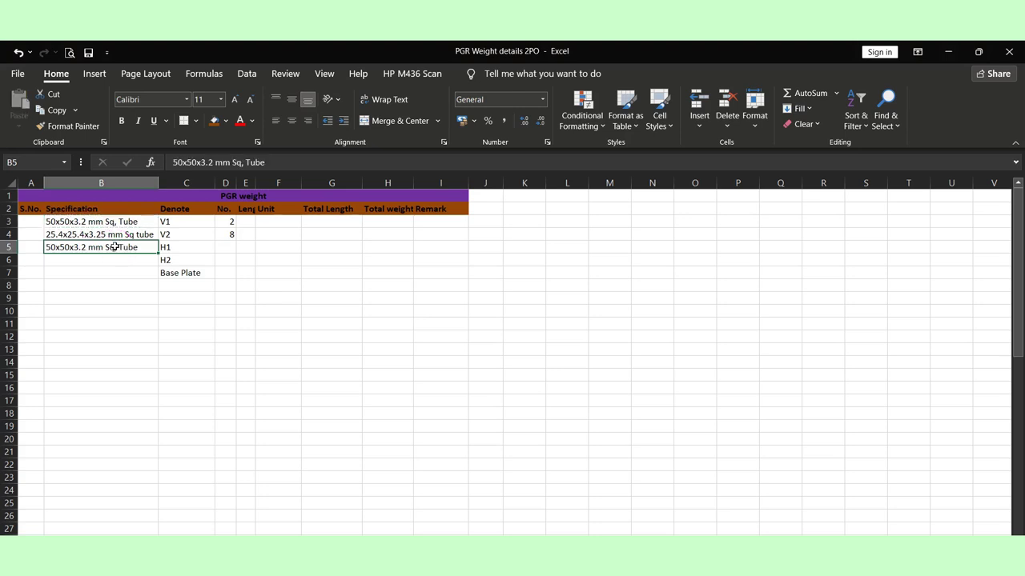
Enter "38x38x3.25 mm Sq. tube" as H2's specification
click(116, 258)
text(38x38x)
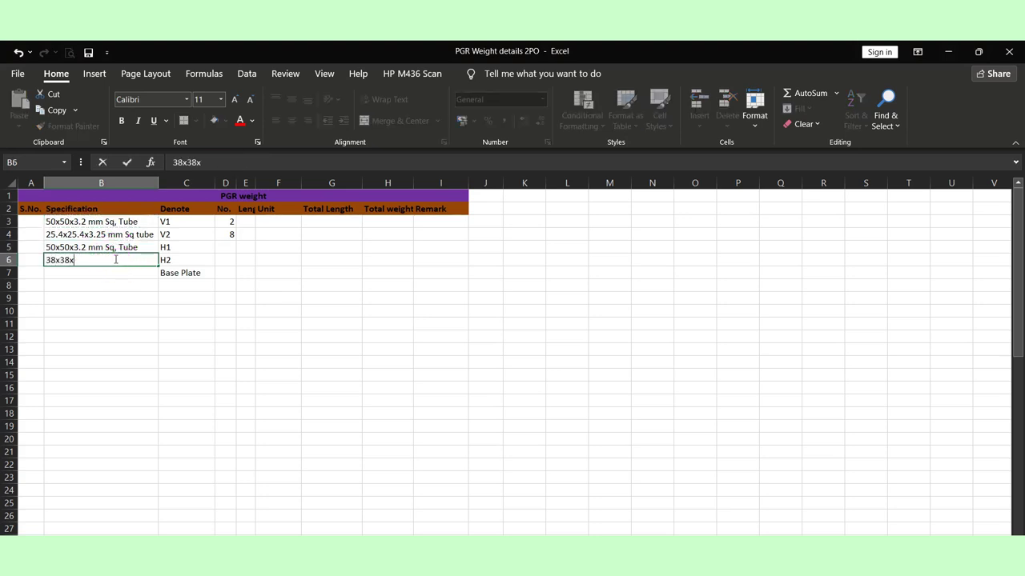
text(3.25 mm Sq. tube)
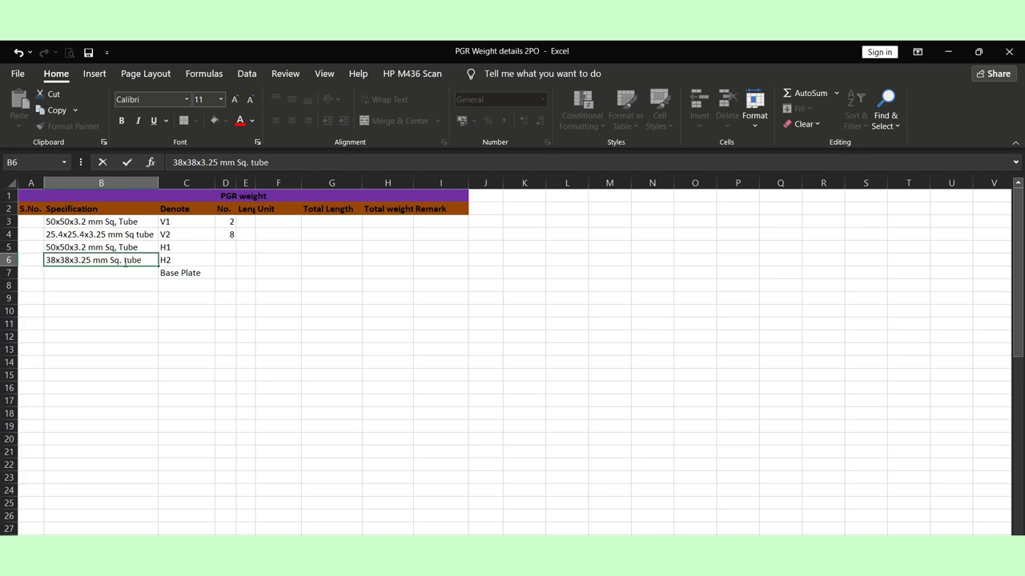
Enter a quantity of 1 for both H1 and H2 in the No. column
click(216, 248)
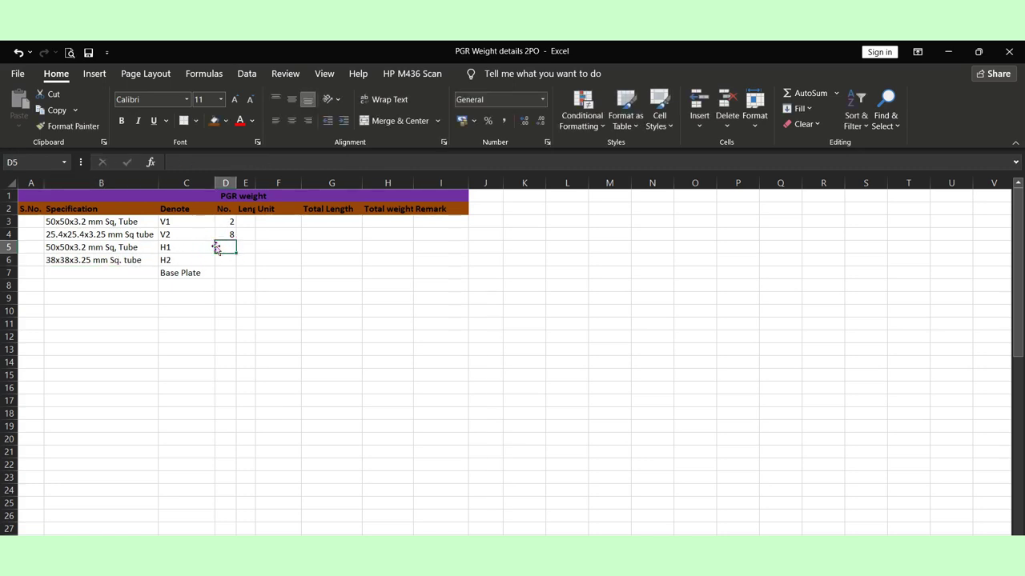
text(1)
key(Return)
text(1)
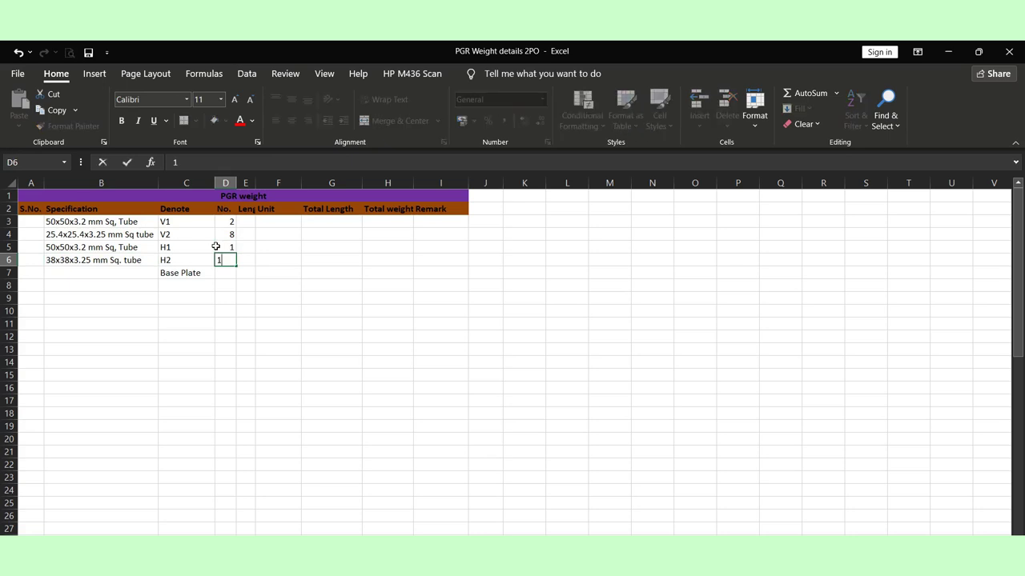
key(Return)
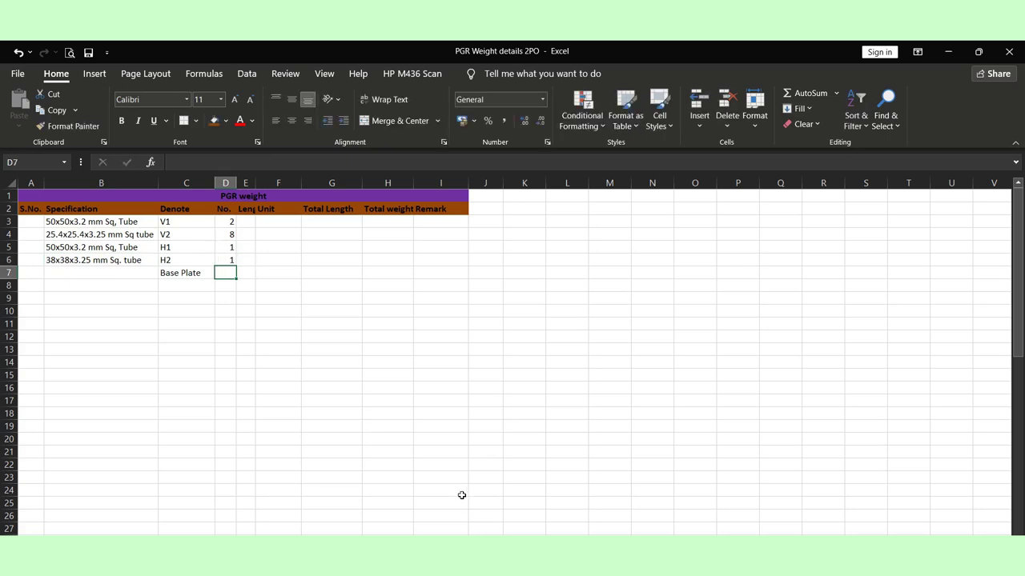
Switch to the PDF drawing and circle the base plate's "100x100x4 mm THICK MS PLATE" callout with the Draw pen
key(alt+Tab)
ctrl+scroll(340, 451, up, 5)
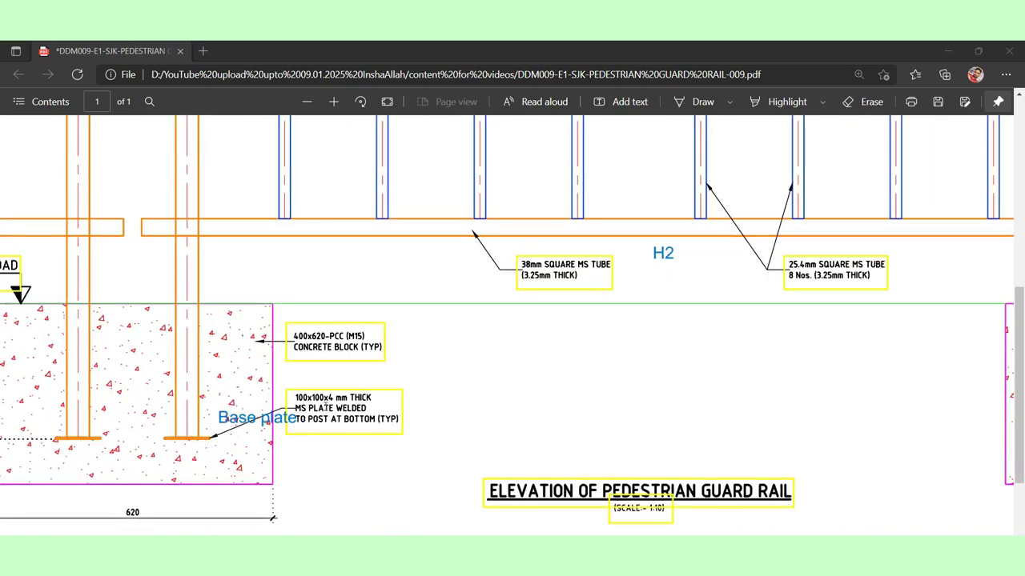
mouse_move(321, 400)
click(687, 105)
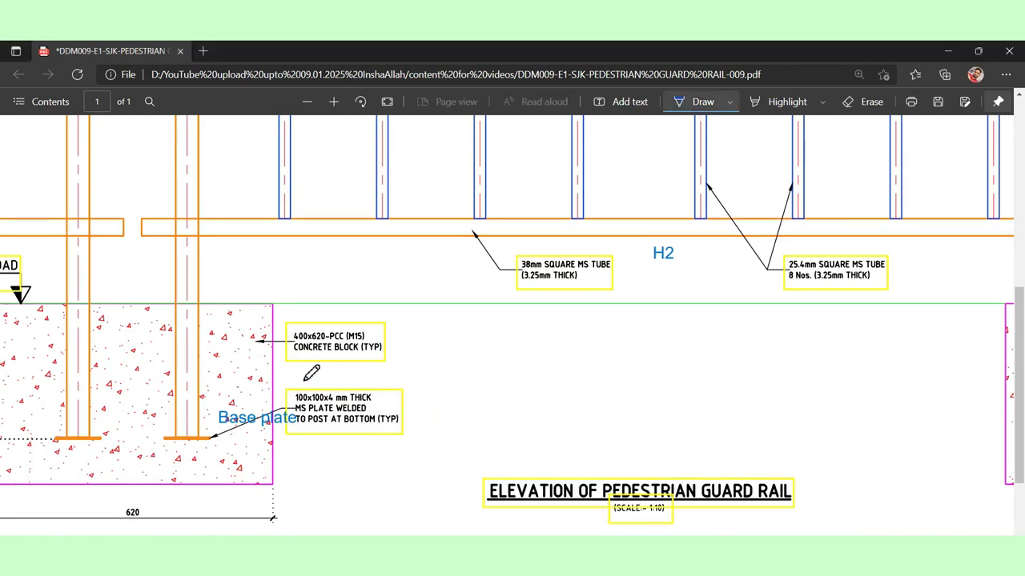
mouse_move(301, 373)
mouse_down()
mouse_move(441, 448)
mouse_move(308, 373)
mouse_up()
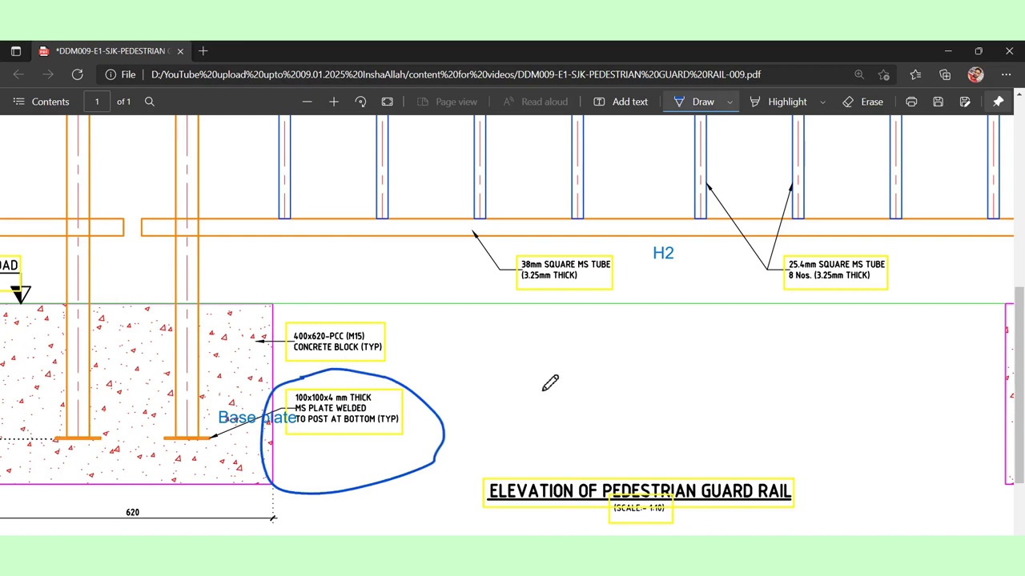
Switch back to Excel and enter "100x100x4mm thick" as the Base Plate's specification
key(alt+Tab)
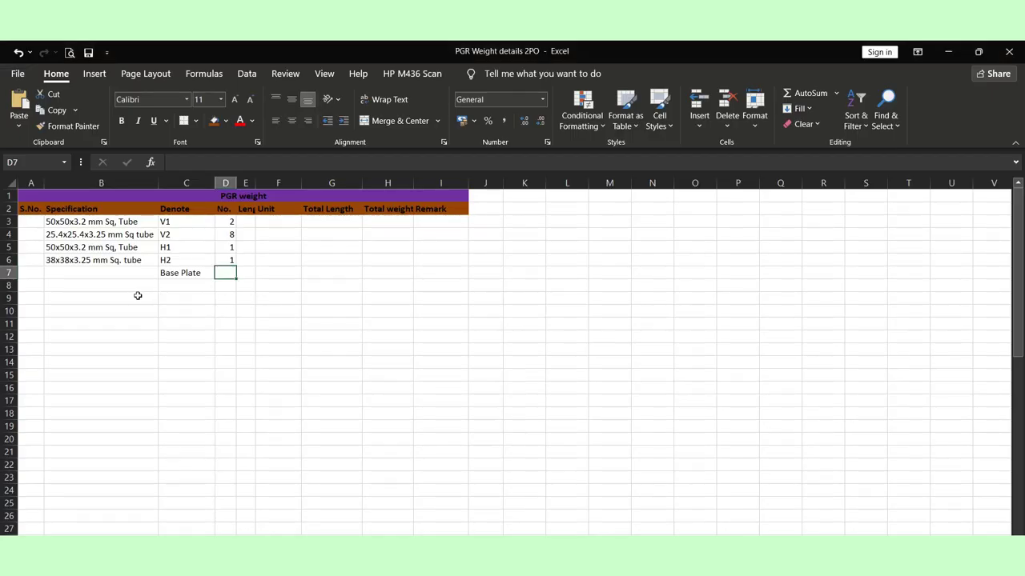
click(109, 274)
text(100)
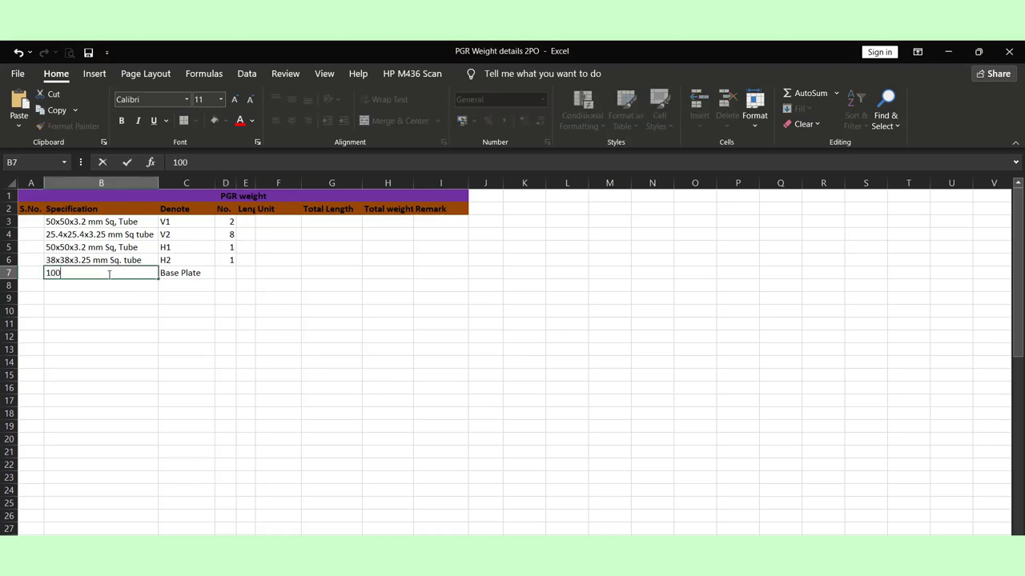
text(x100x4mm thick)
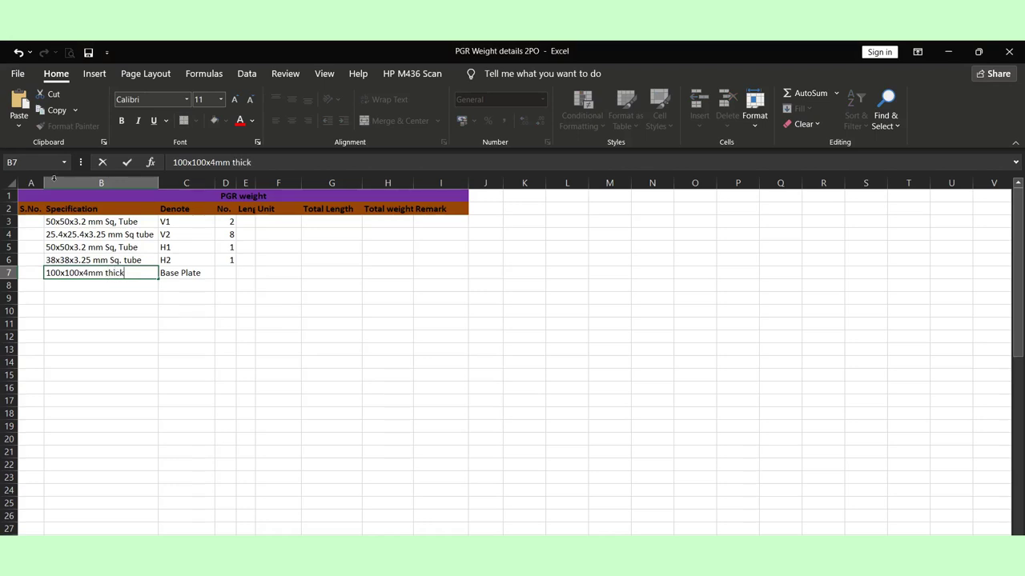
click(299, 352)
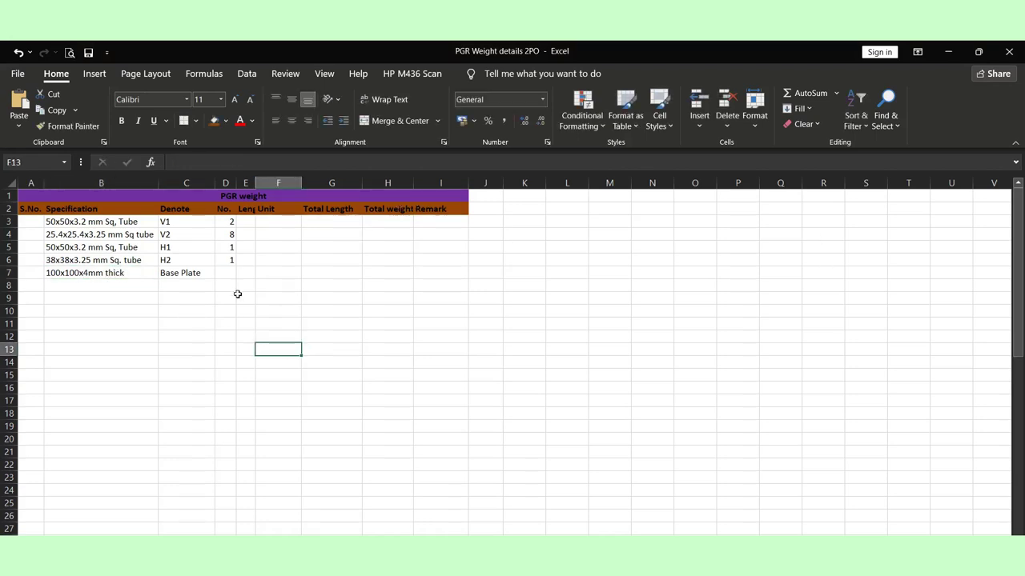
Enter a quantity of 2 for the Base Plate in the No. column
click(228, 275)
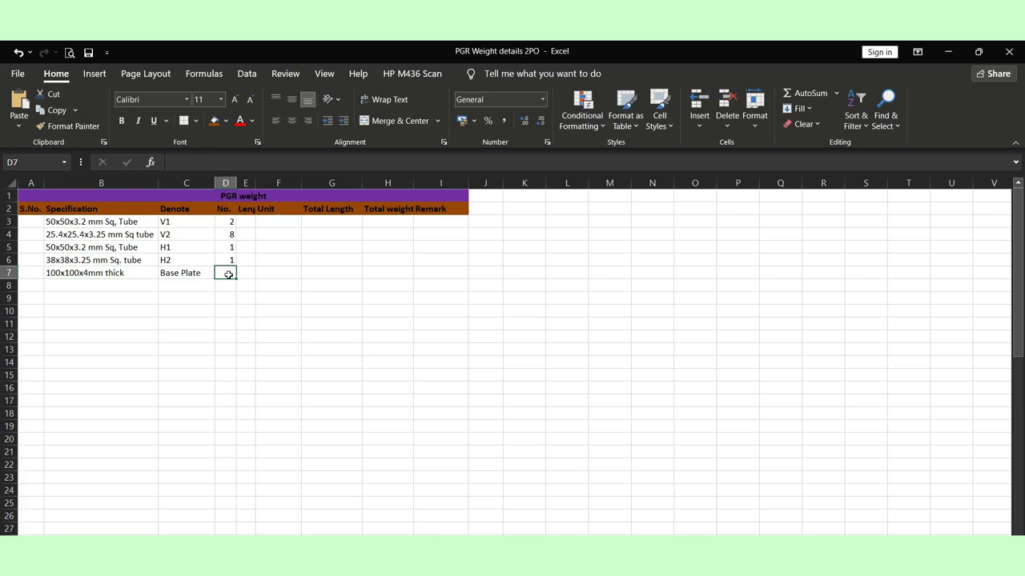
text(2)
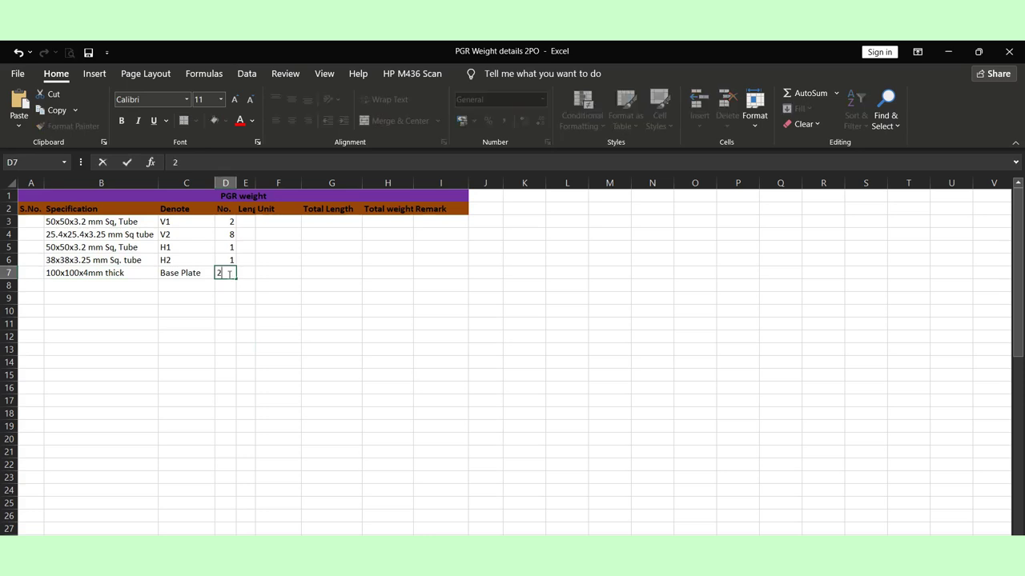
key(Tab)
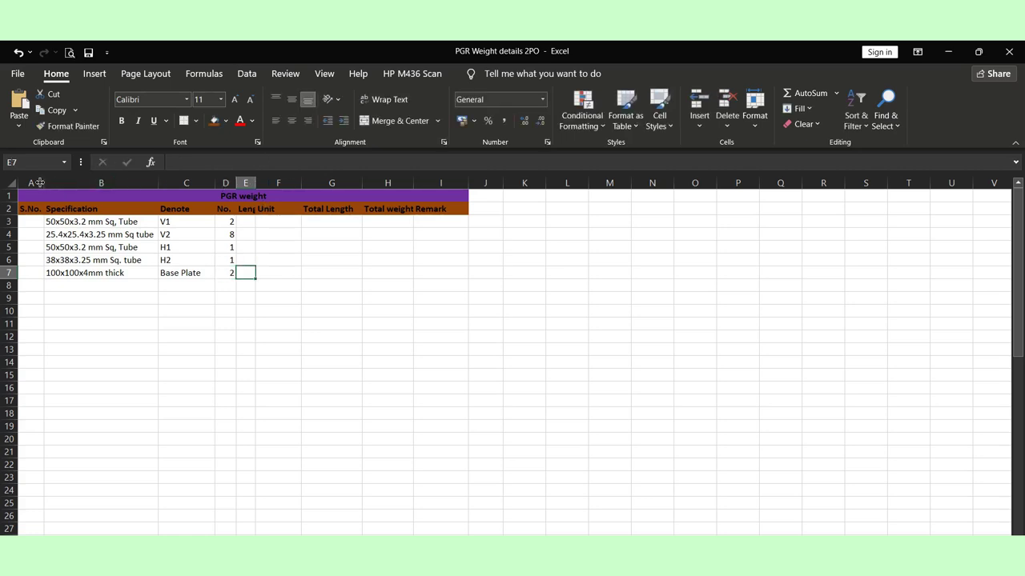
Autofit the widths of all table columns from S.No. to Remark
drag(36, 183, 468, 181)
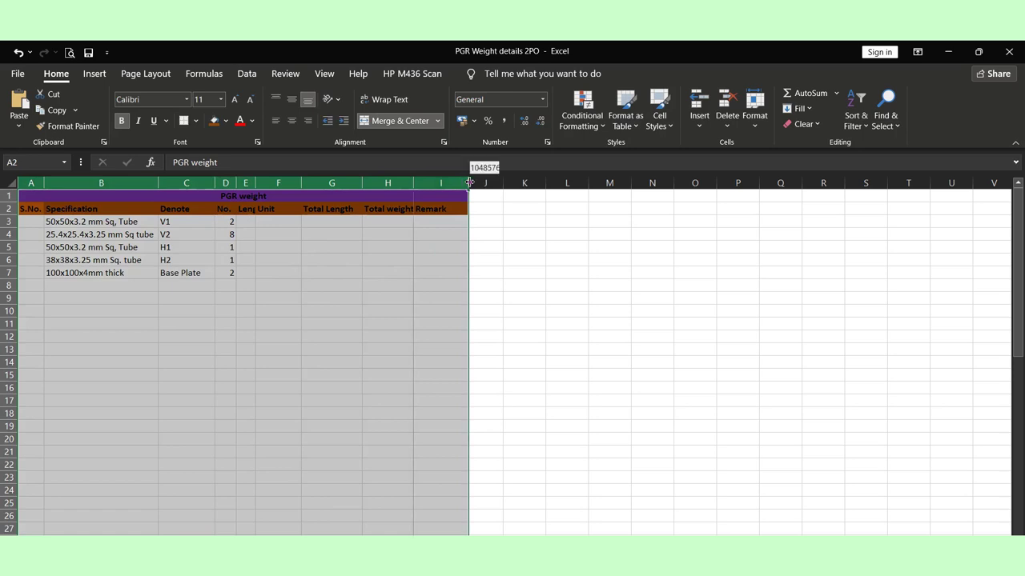
double_click(466, 181)
click(240, 297)
click(236, 221)
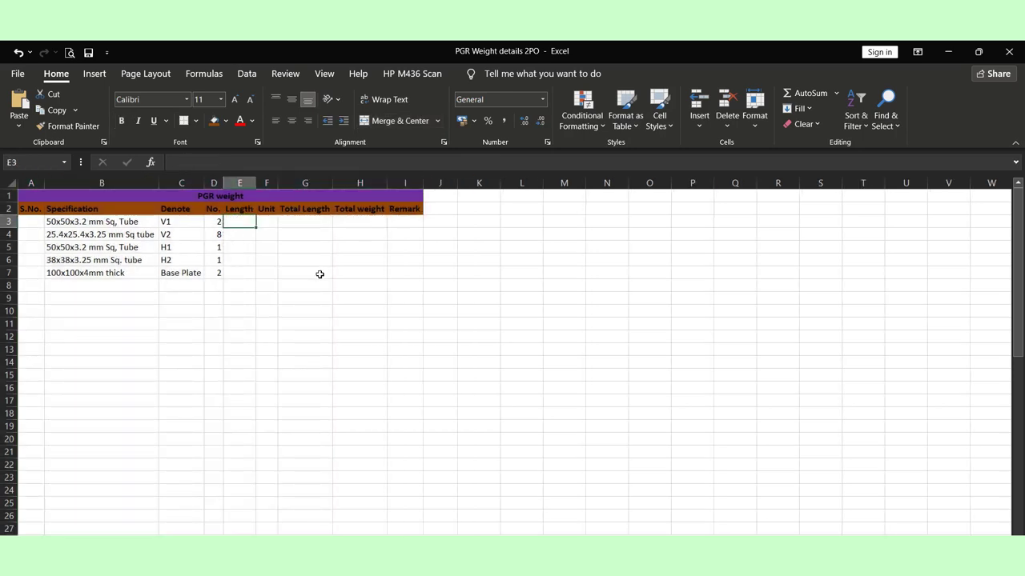
Rename the Unit header to "Unit weight" and autofit its column
click(266, 209)
click(215, 166)
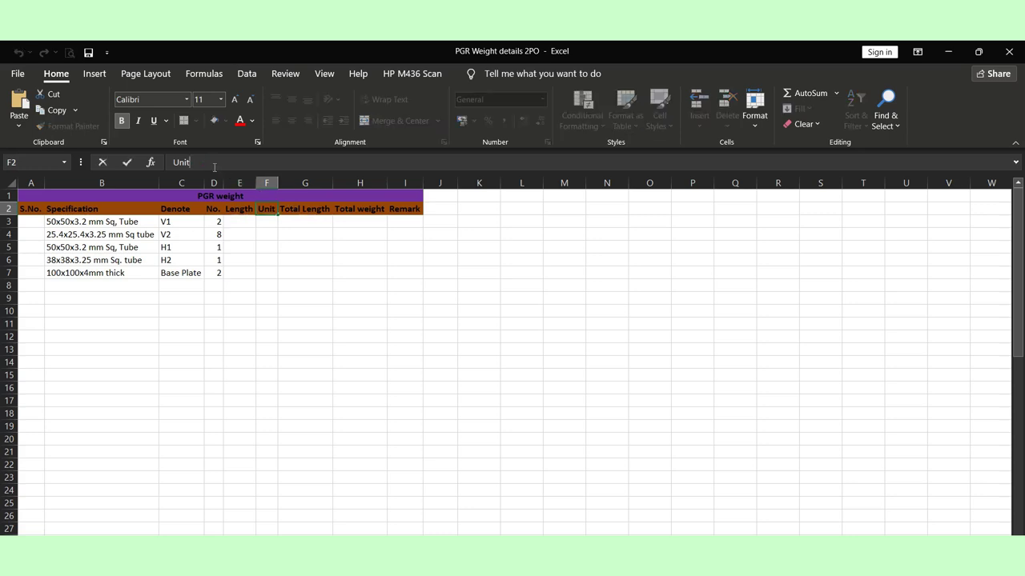
text(weight)
click(256, 335)
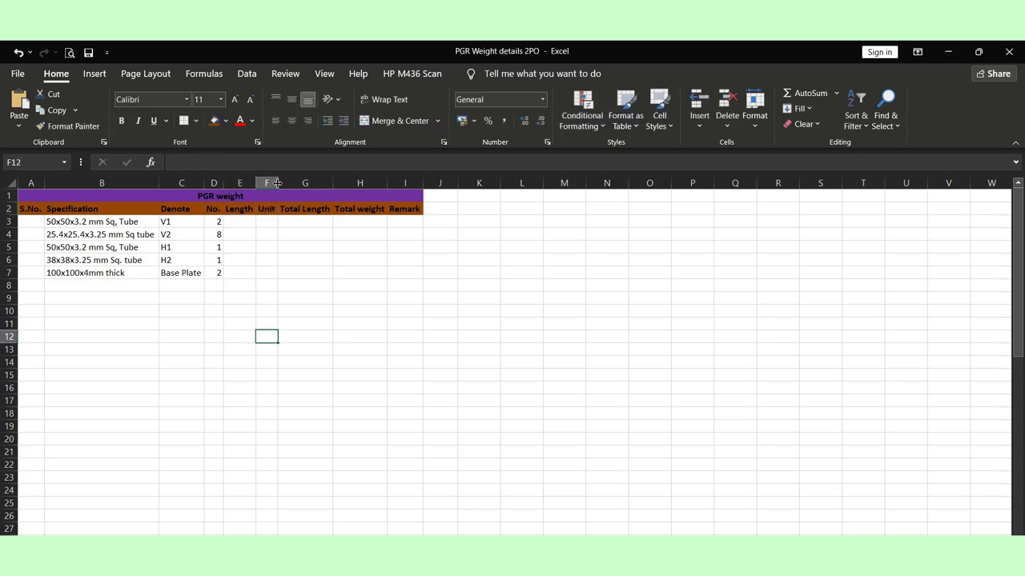
double_click(275, 184)
click(389, 259)
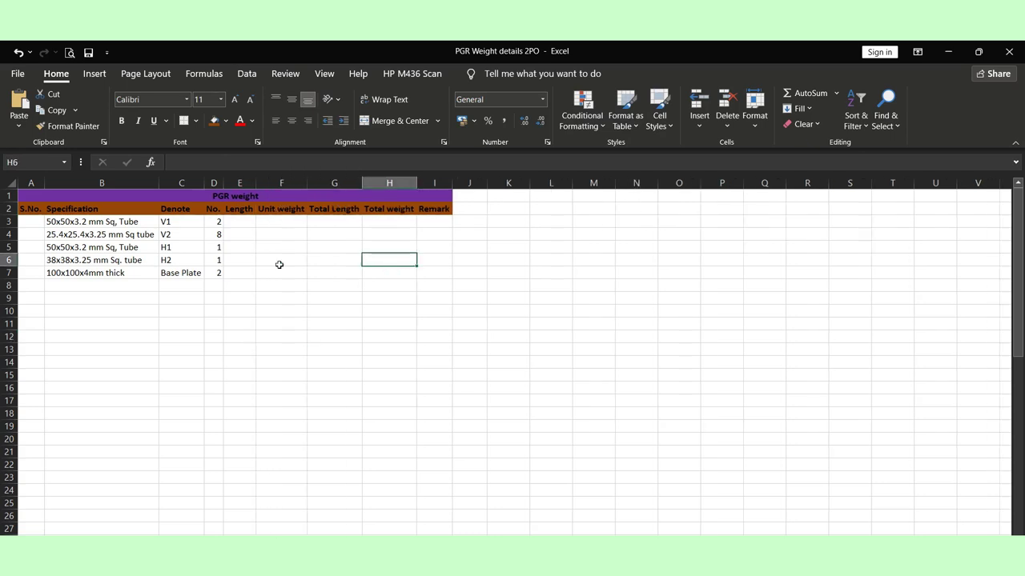
Number the five member rows 1 to 5 in the S.No. column by filling down from the first row
click(246, 224)
click(29, 224)
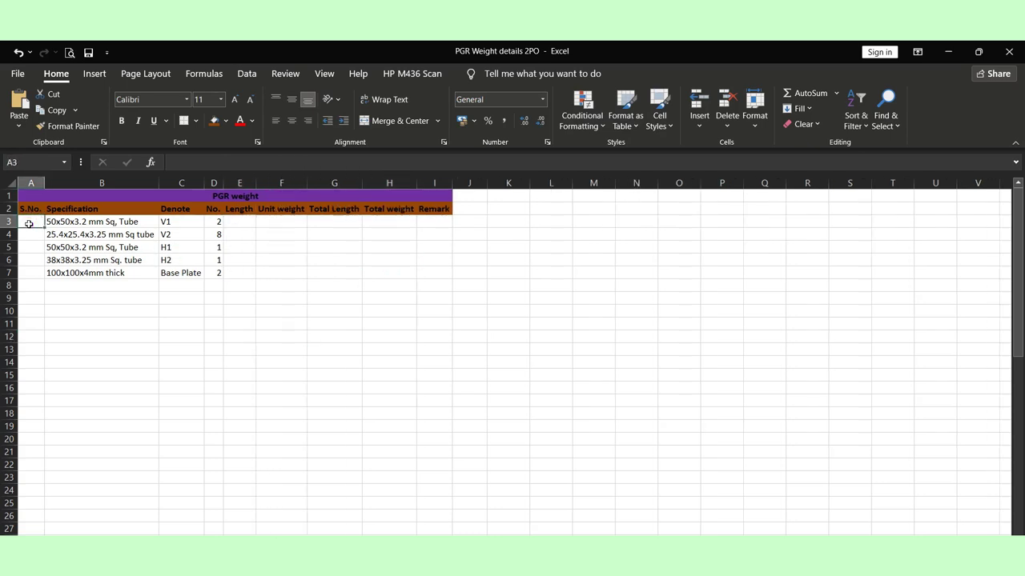
text(1)
key(Return)
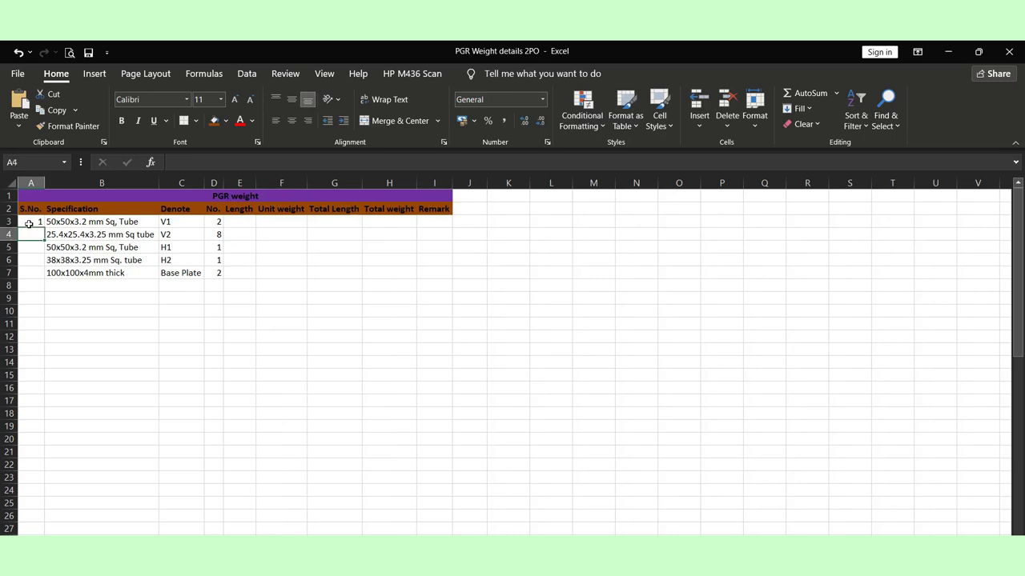
key(ctrl+Return)
drag(30, 223, 46, 275)
click(346, 241)
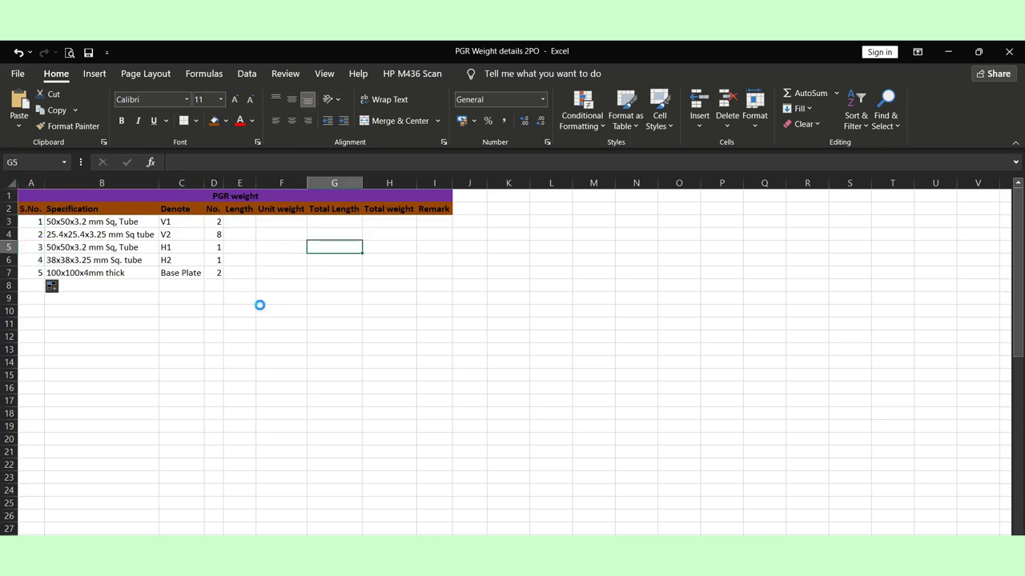
Switch to the PDF drawing, trace the leftmost post's full height, and examine the post's vertical dimensions above and below road level
key(alt+Tab)
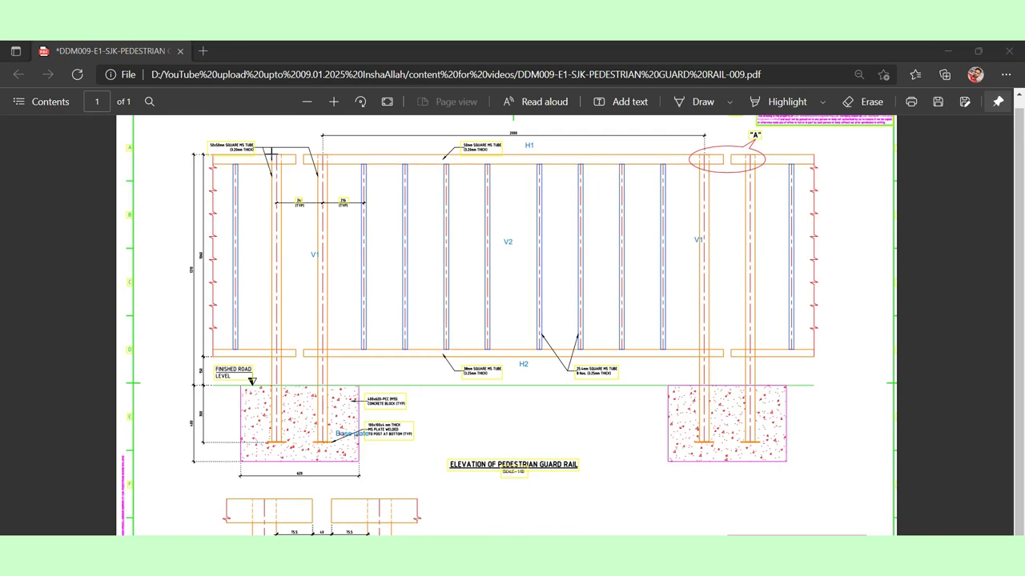
drag(271, 154, 273, 441)
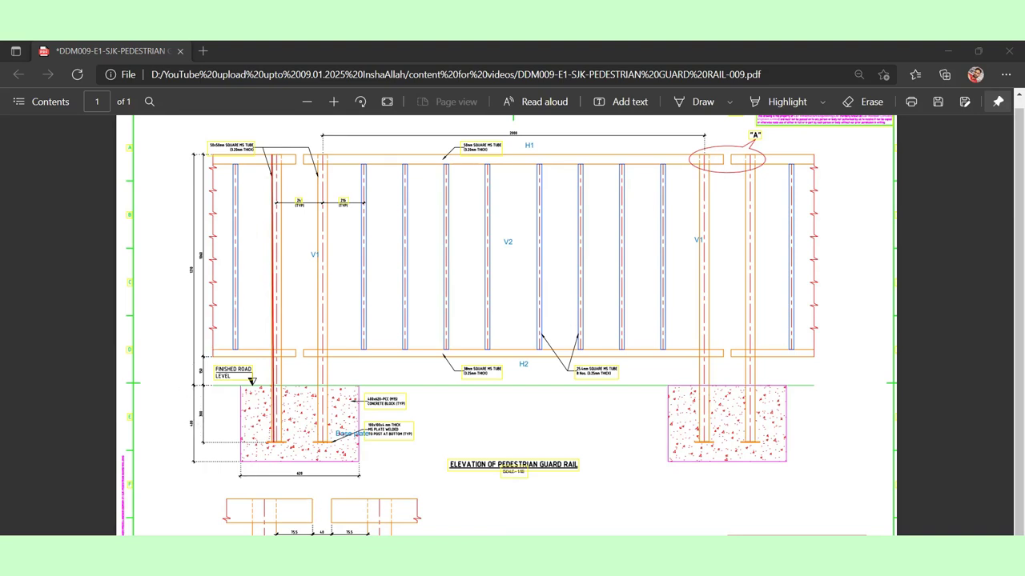
scroll(353, 421, up, 3)
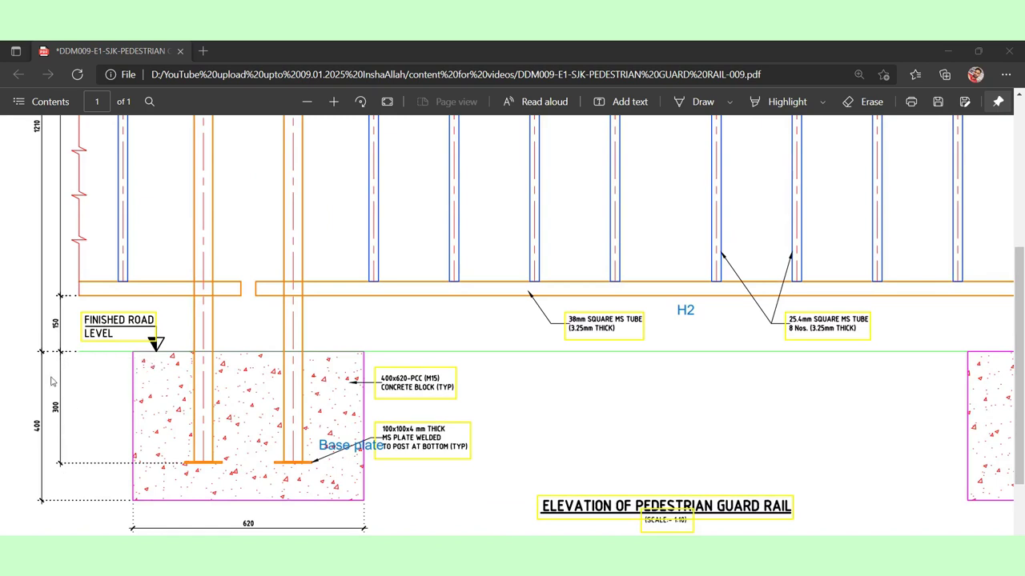
scroll(32, 314, up, 2)
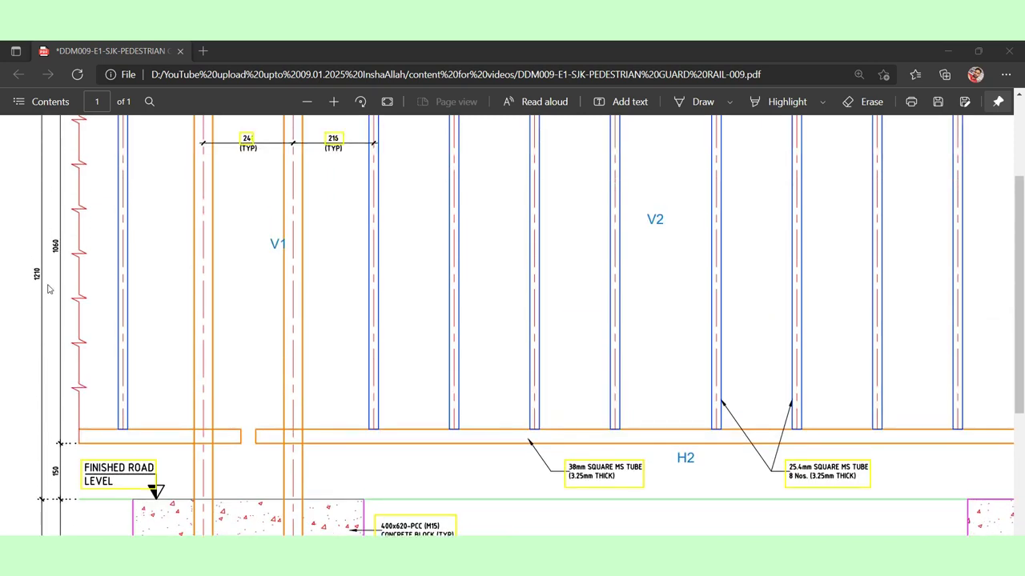
scroll(48, 287, up, 2)
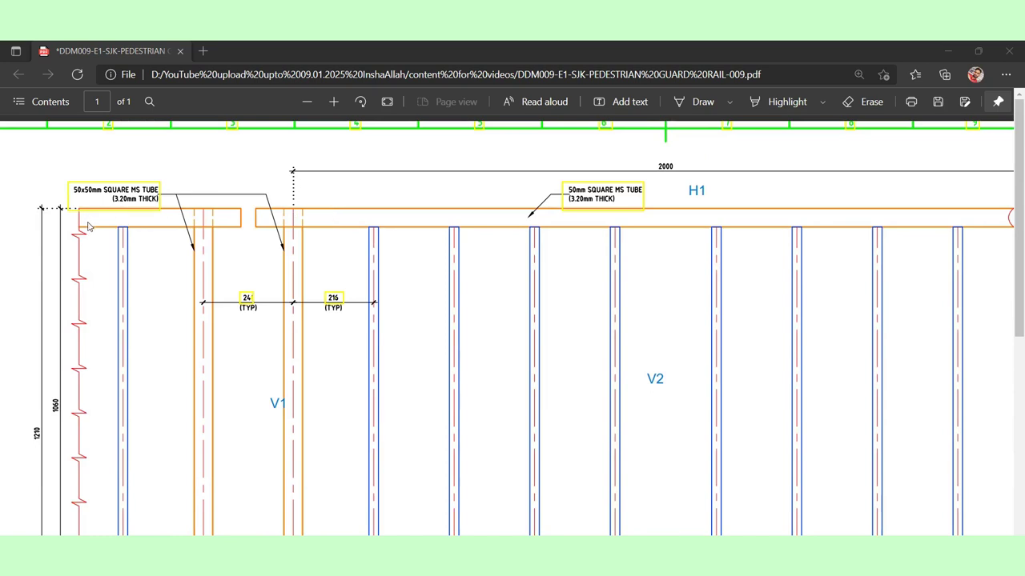
scroll(88, 226, down, 5)
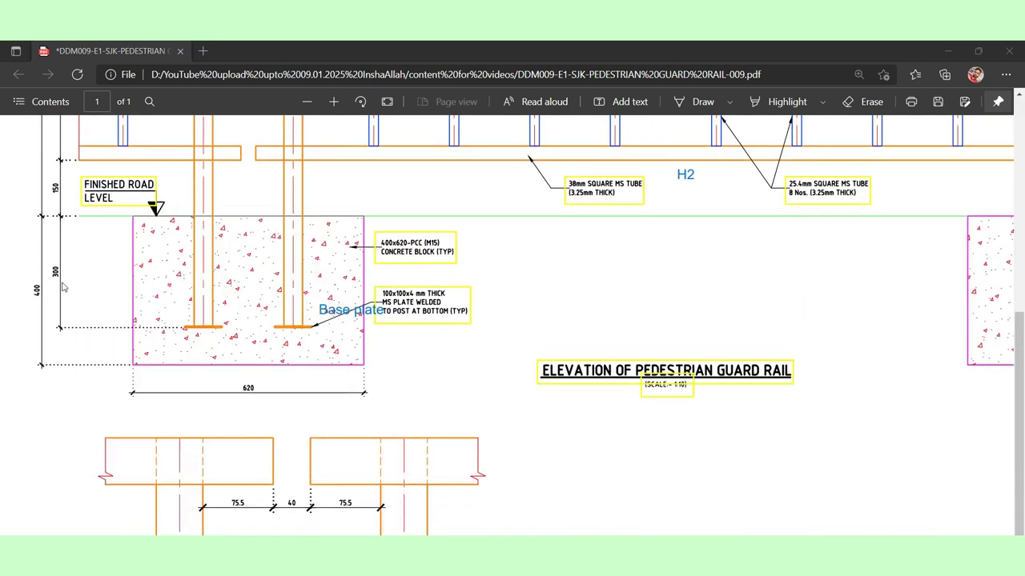
scroll(64, 288, up, 5)
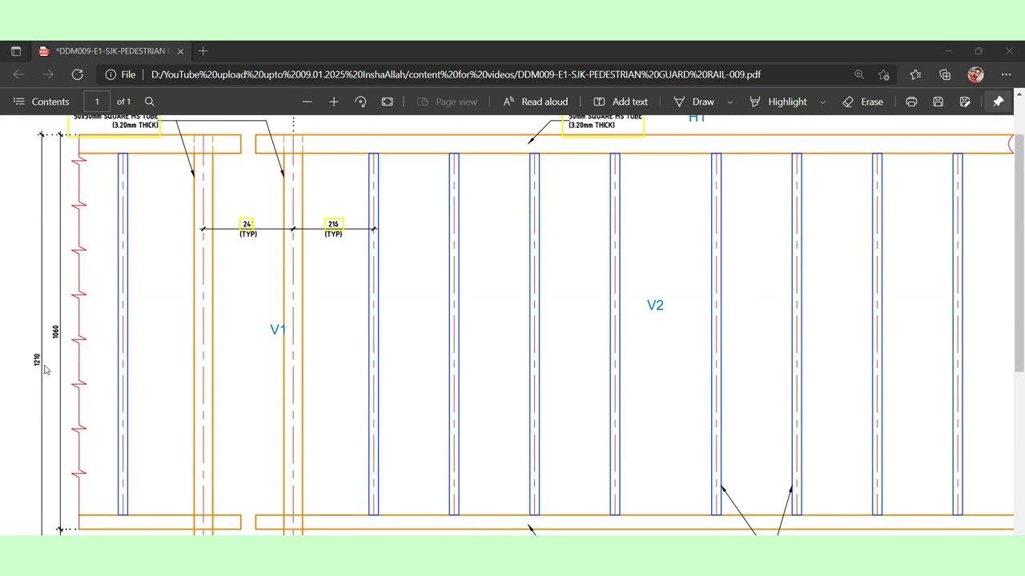
Switch back to Excel and start V1's Length formula in E3 as =300+1210
key(alt+Tab)
key(alt+Tab)
key(alt+Tab)
key(alt+Tab)
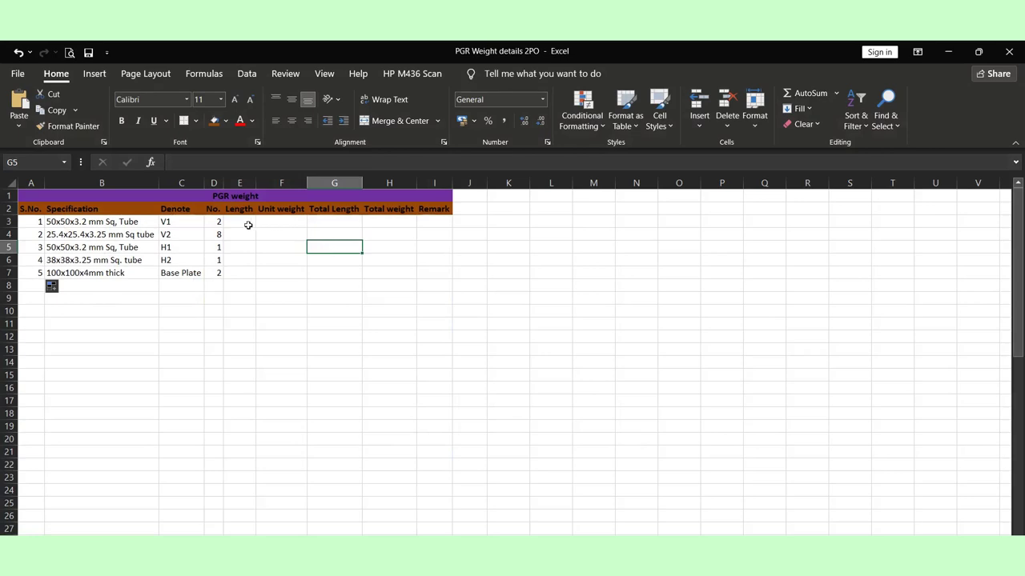
click(248, 225)
text(=)
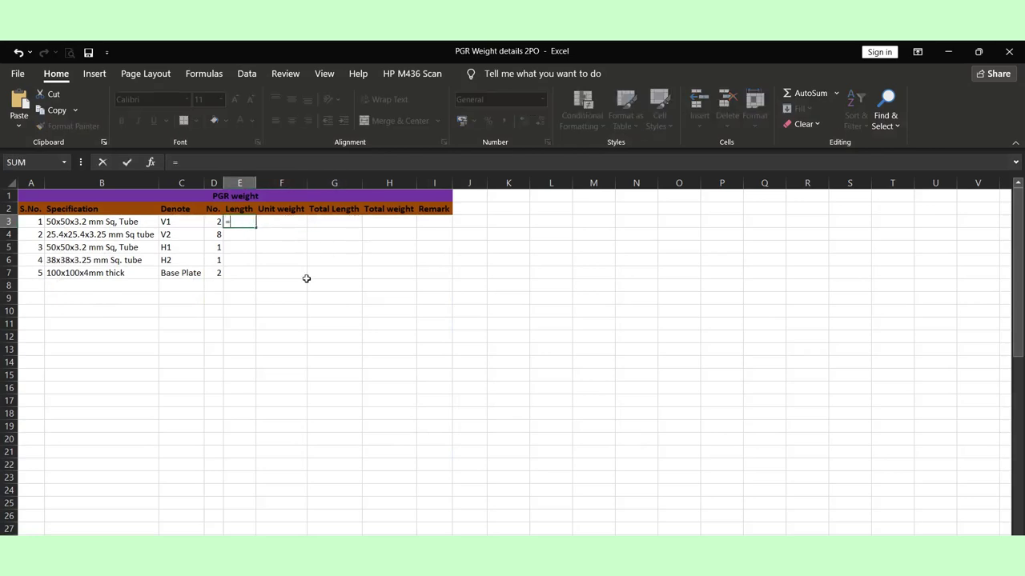
text(300+1210)
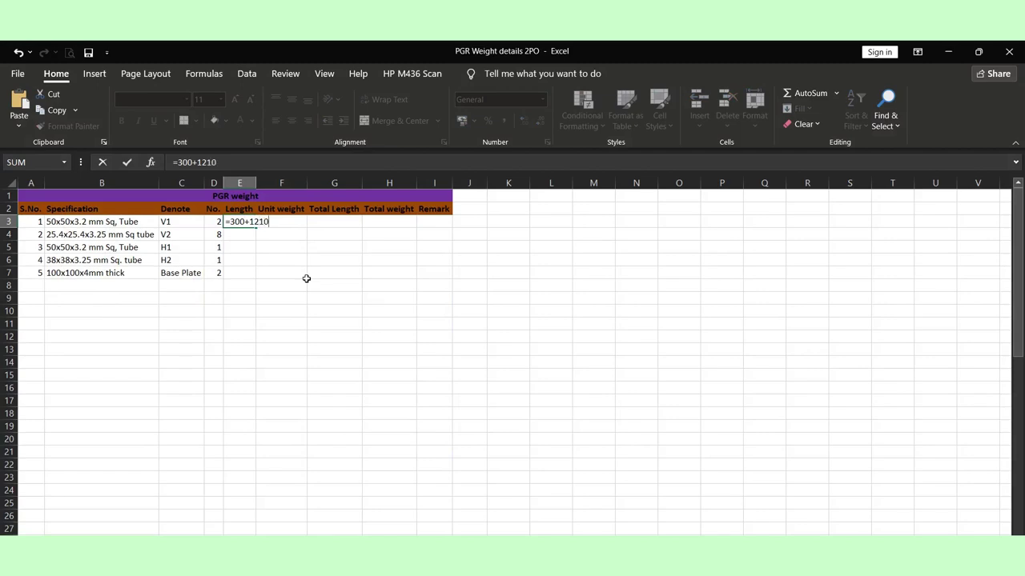
Examine the PDF drawing for the top rail's tube size and how the V1 post meets rail H1 and the base plate
key(alt+Tab)
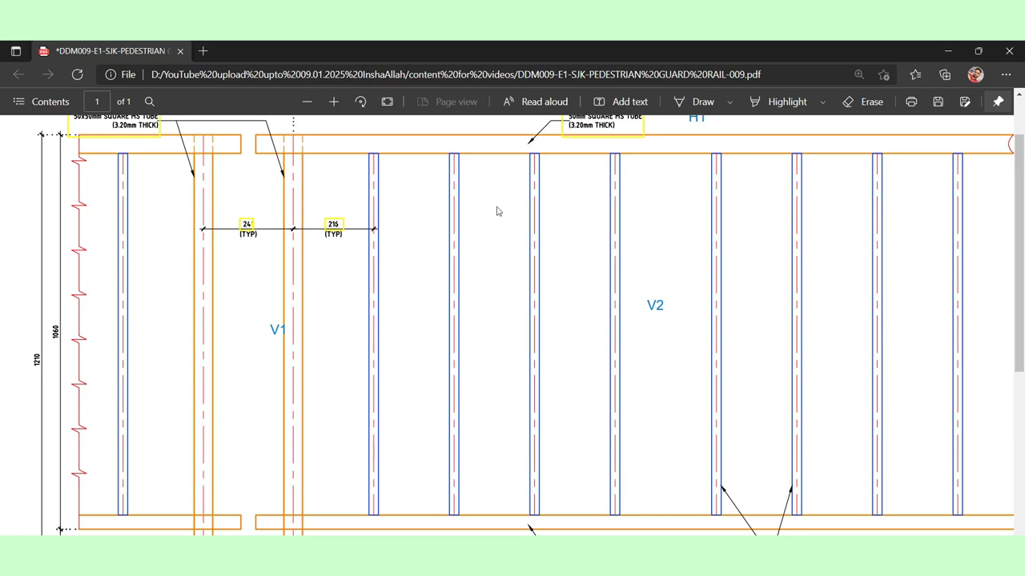
scroll(512, 209, up, 1)
mouse_move(584, 195)
scroll(583, 192, up, 1)
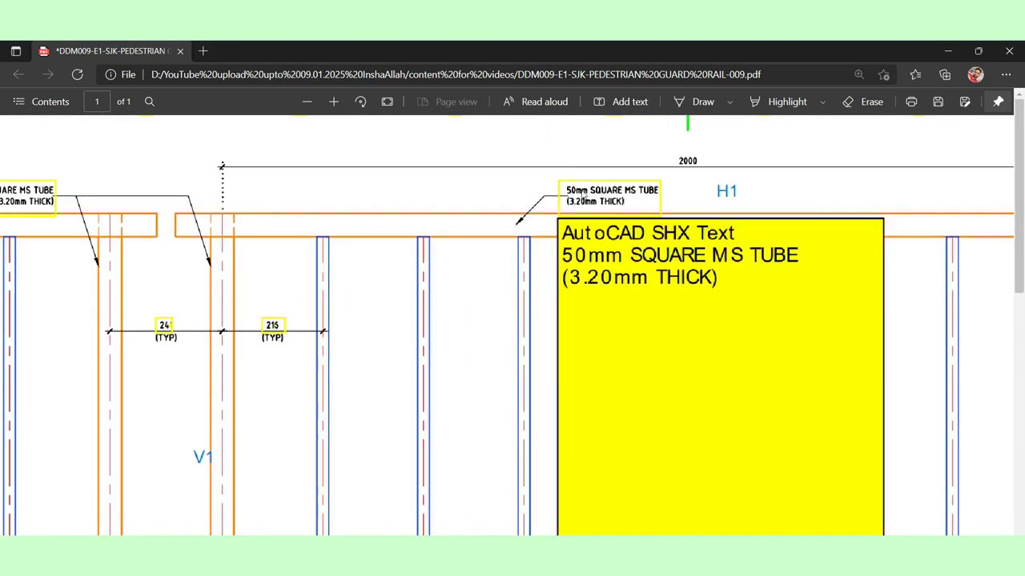
scroll(222, 301, down, 1)
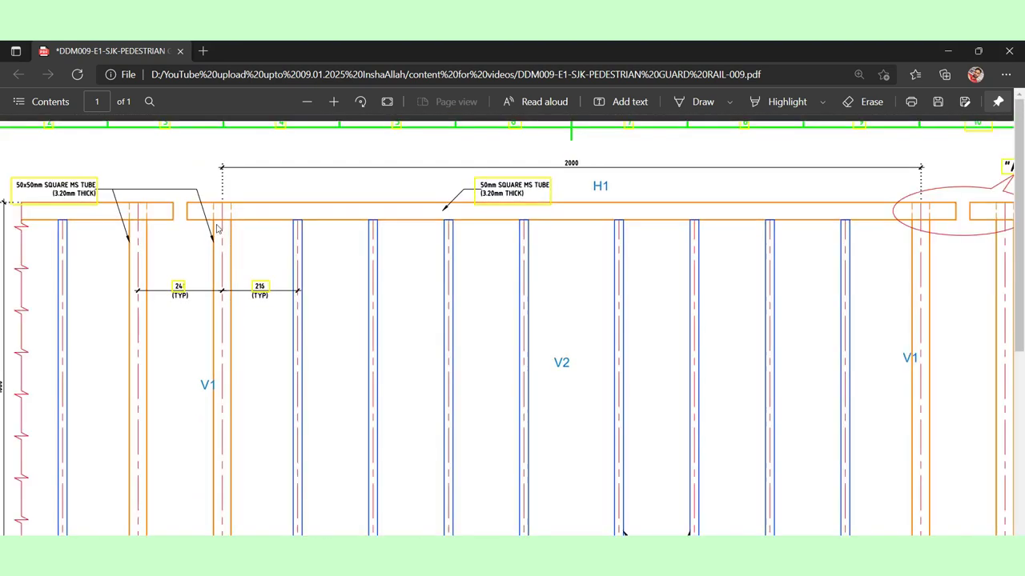
scroll(227, 228, down, 5)
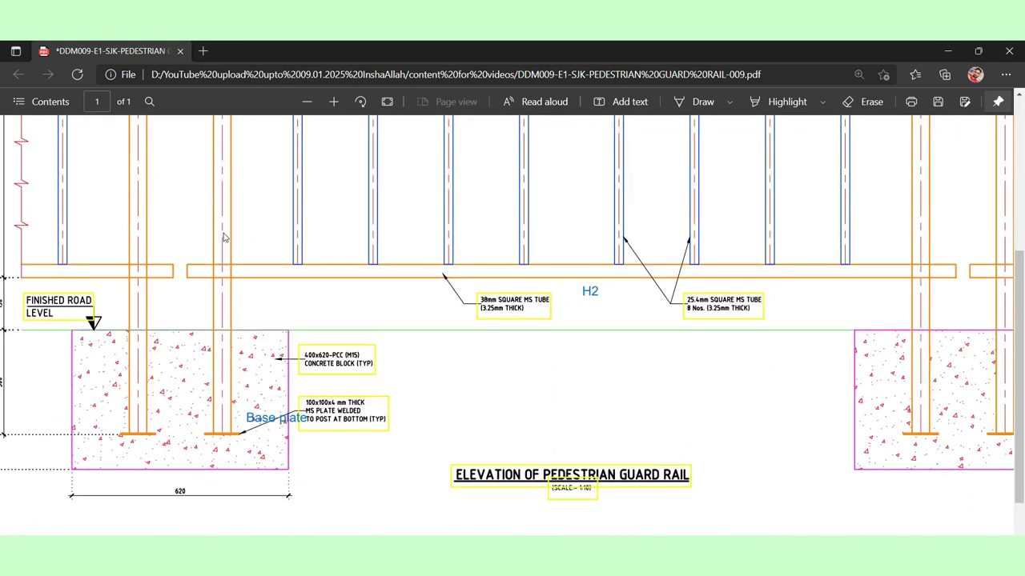
scroll(227, 264, up, 5)
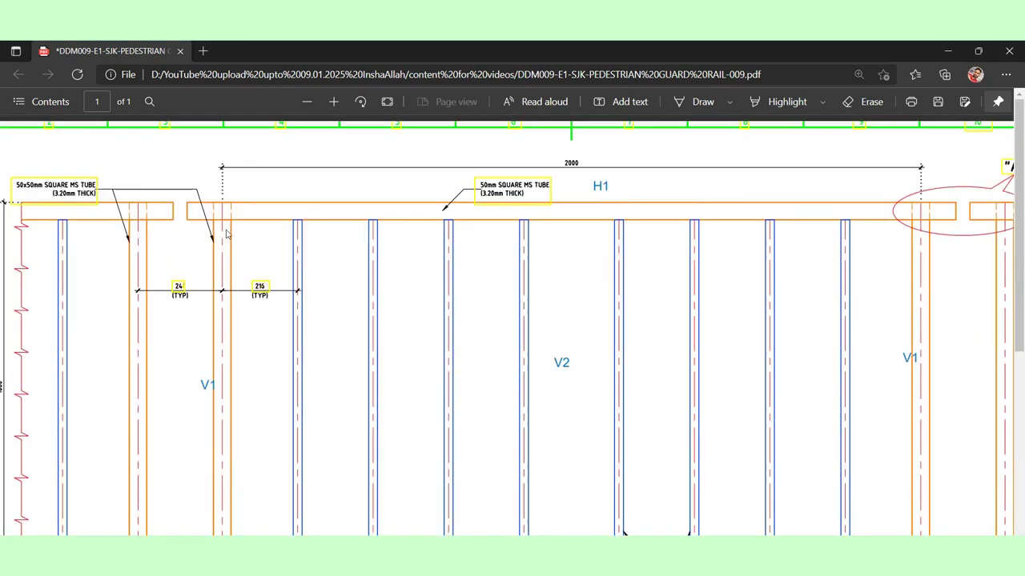
scroll(229, 240, down, 2)
scroll(227, 236, up, 2)
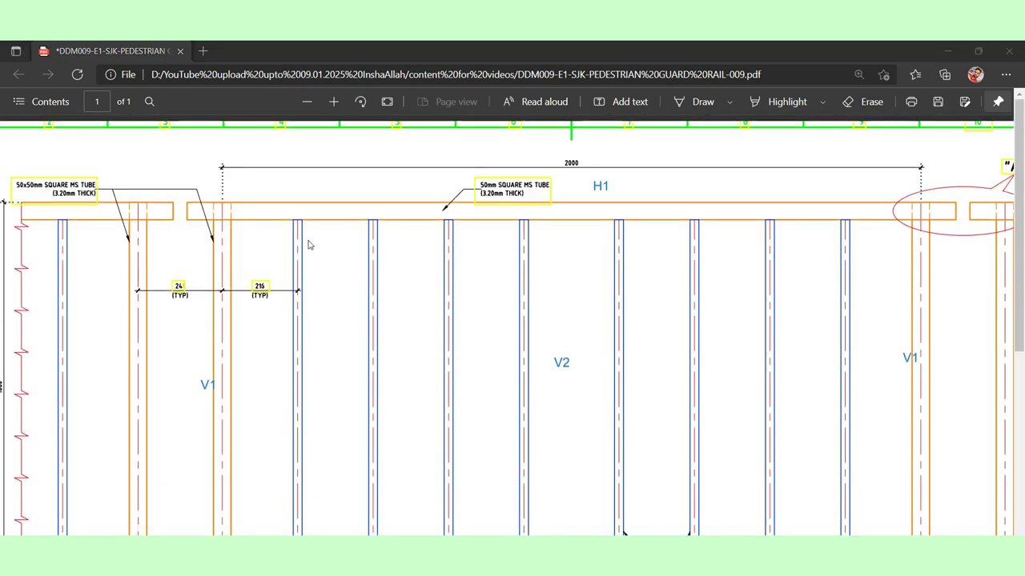
Return to Excel and complete V1's Length formula as =300+1210-50
key(alt+Tab)
key(alt+Tab)
key(alt+Tab)
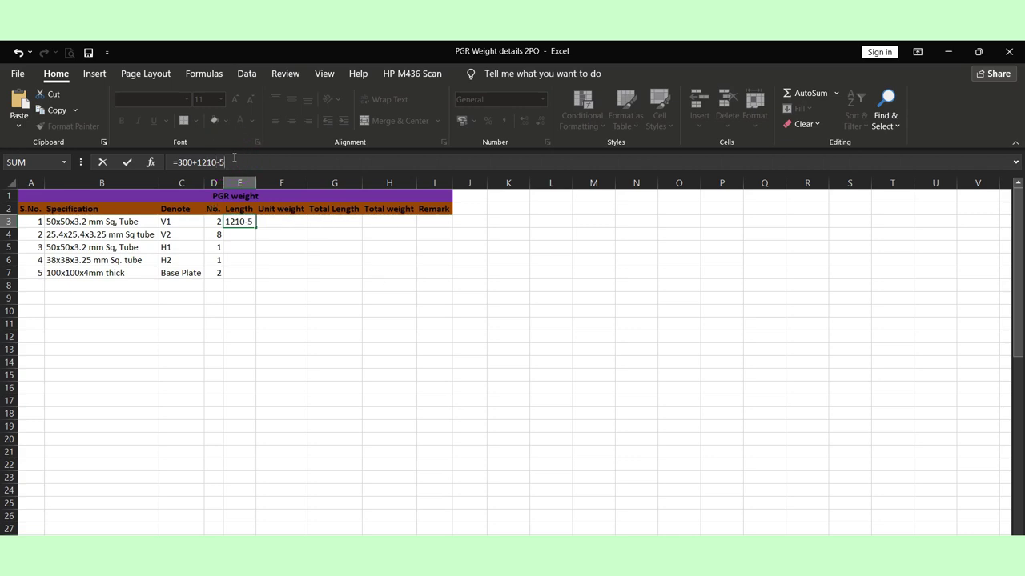
text(0)
key(Return)
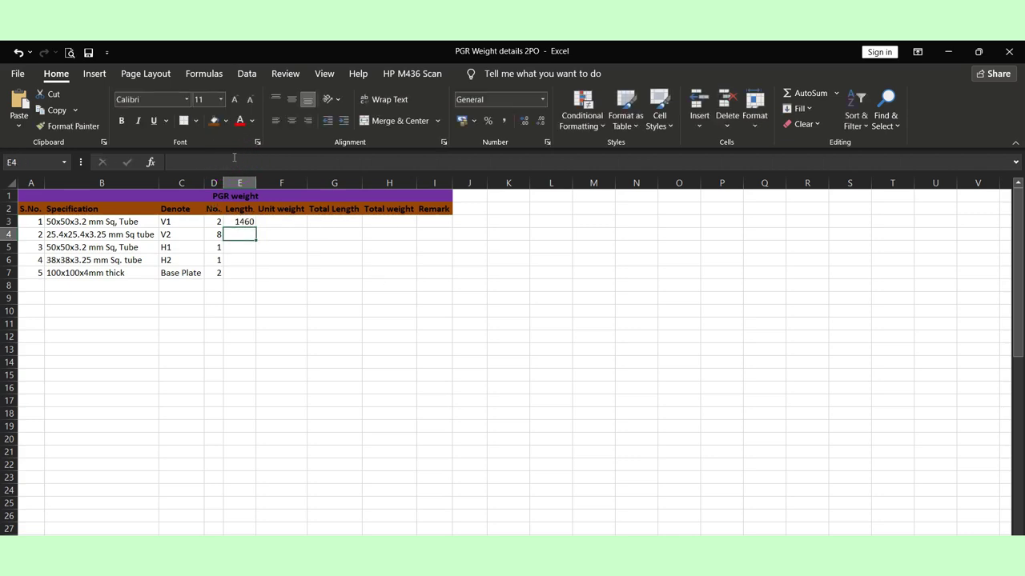
Examine the PDF drawing for the overall rail height and the H1 and H2 tube sizes that determine V2's length
key(alt+Tab)
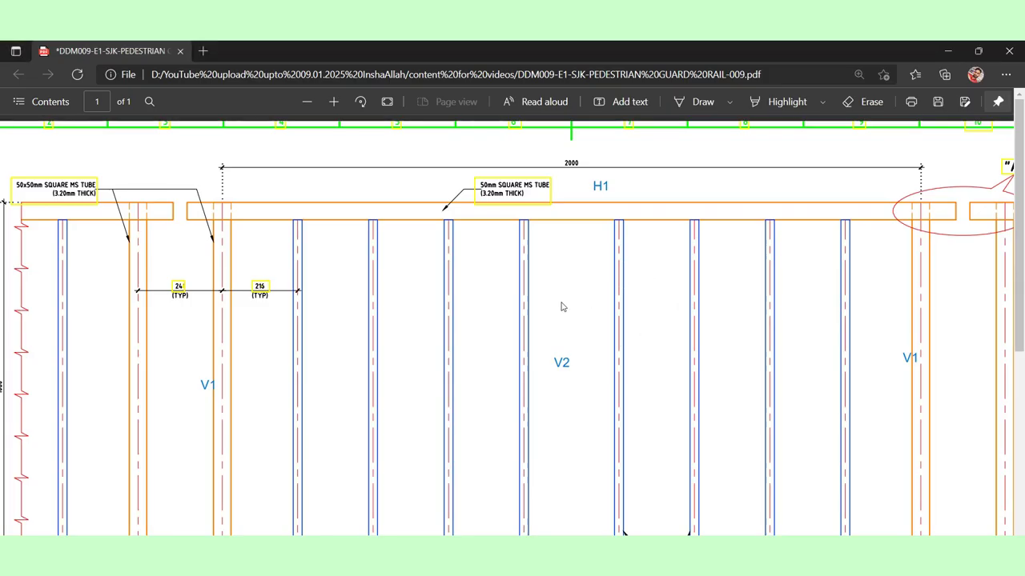
scroll(561, 306, down, 3)
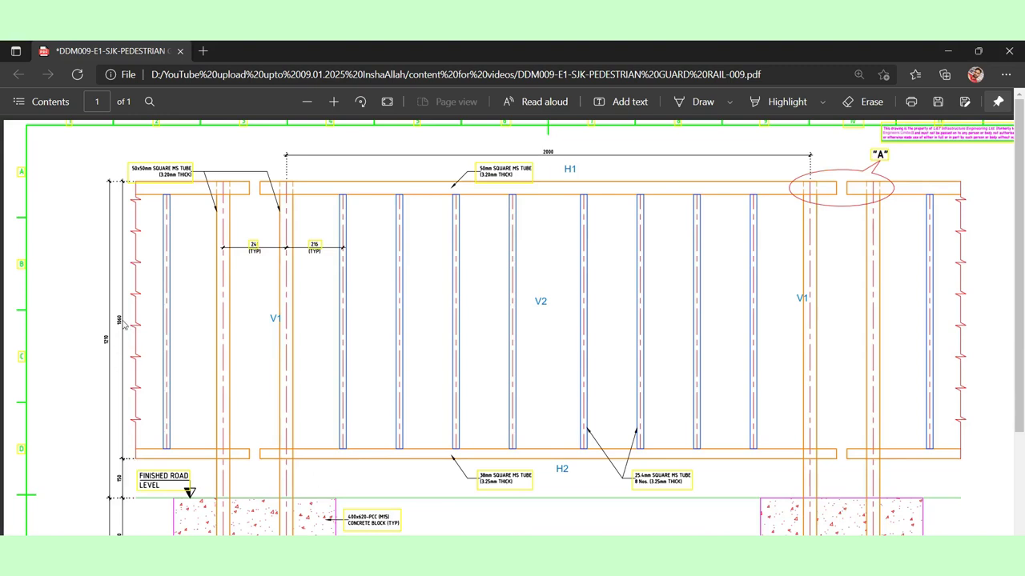
scroll(143, 422, up, 3)
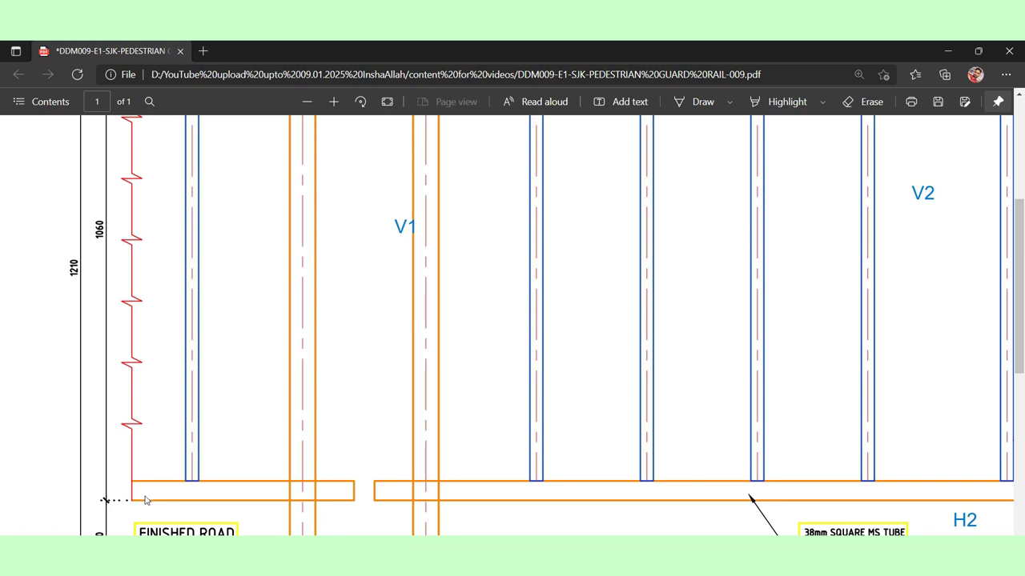
scroll(142, 487, up, 3)
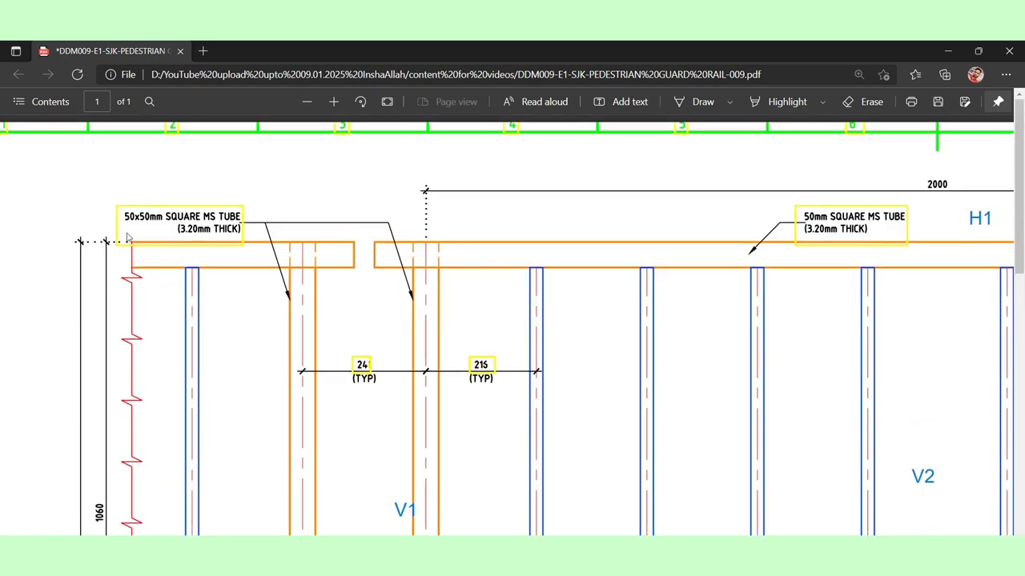
scroll(121, 352, down, 2)
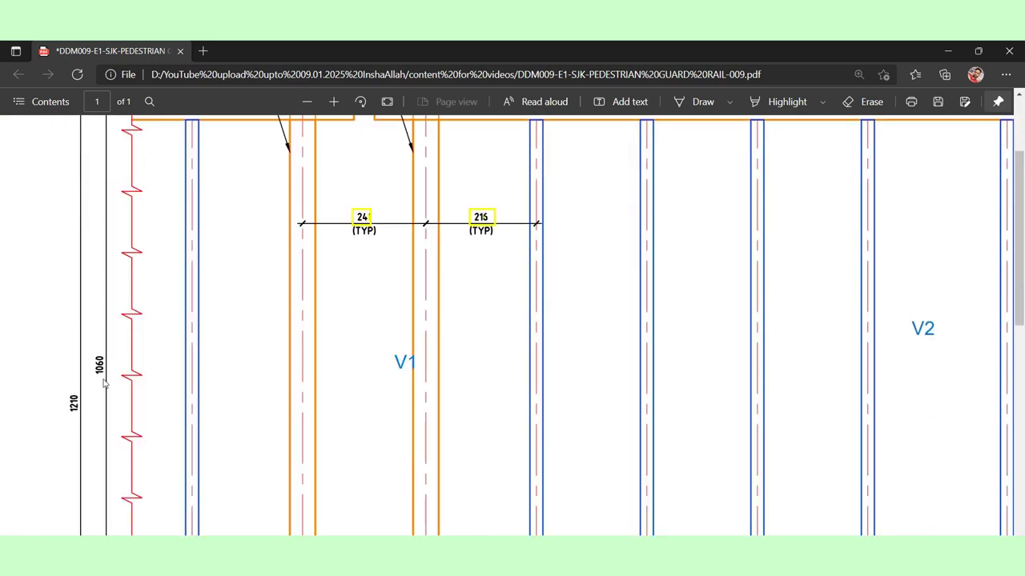
scroll(166, 359, down, 2)
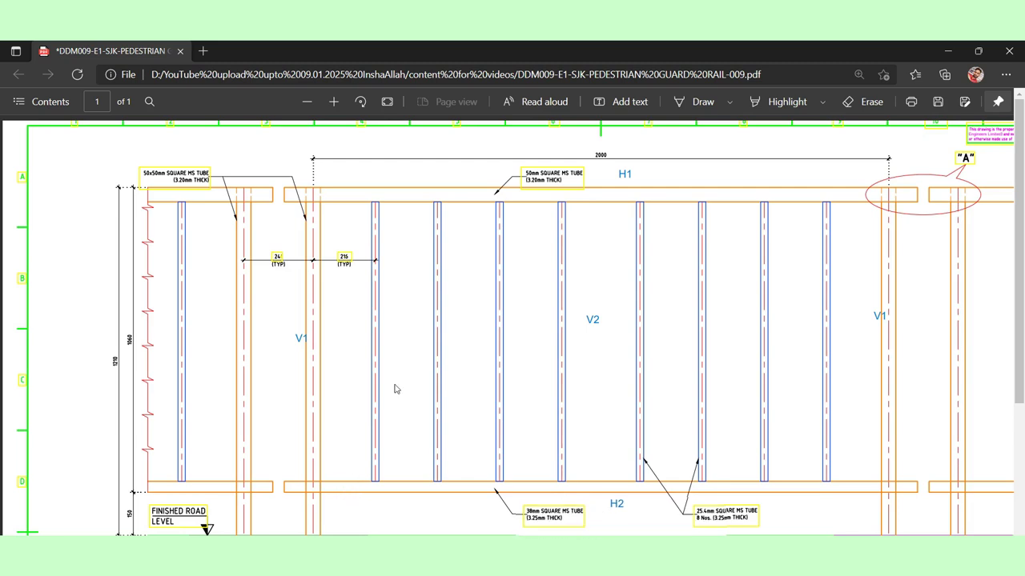
scroll(601, 334, up, 1)
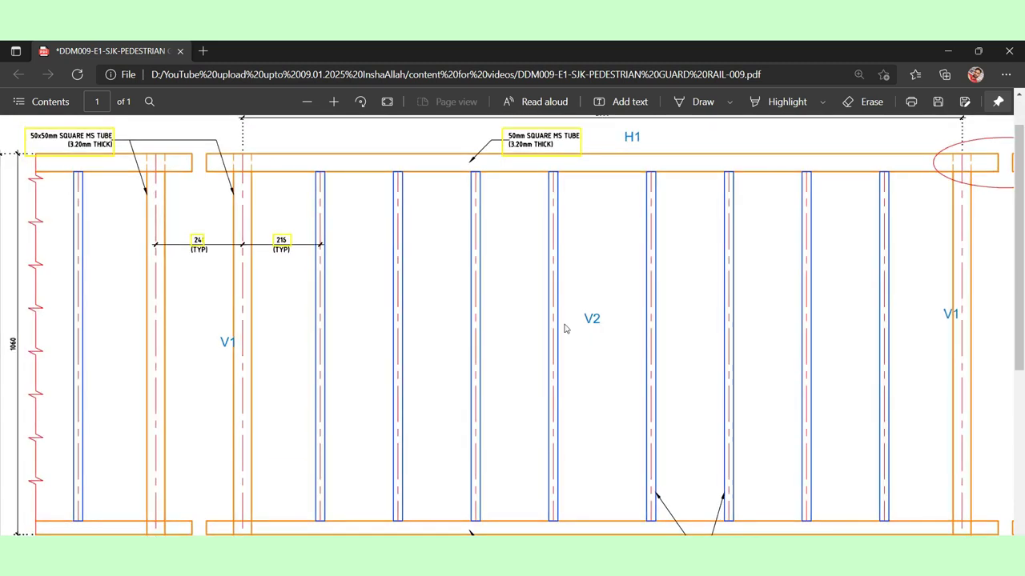
scroll(565, 328, down, 1)
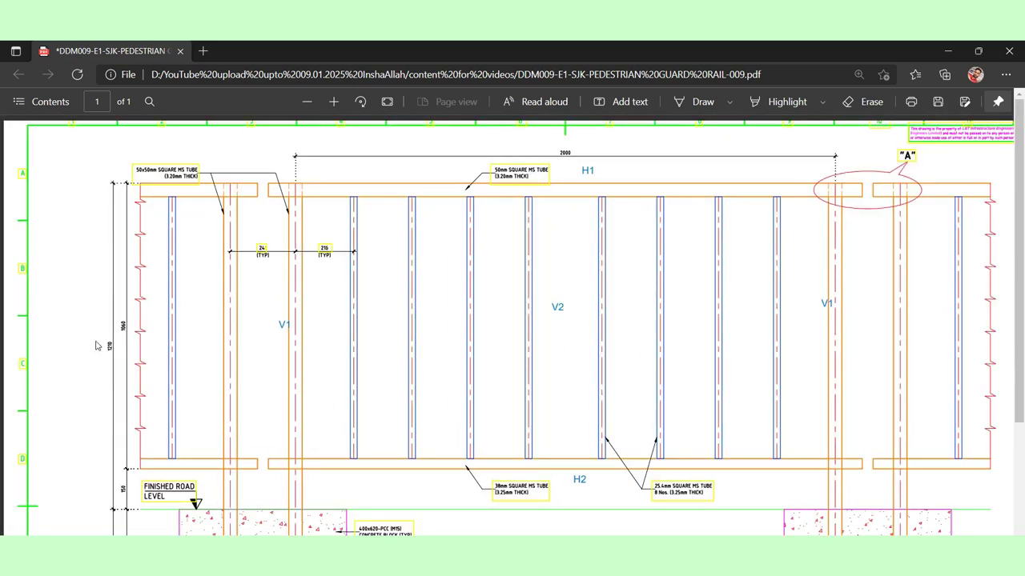
scroll(88, 342, up, 1)
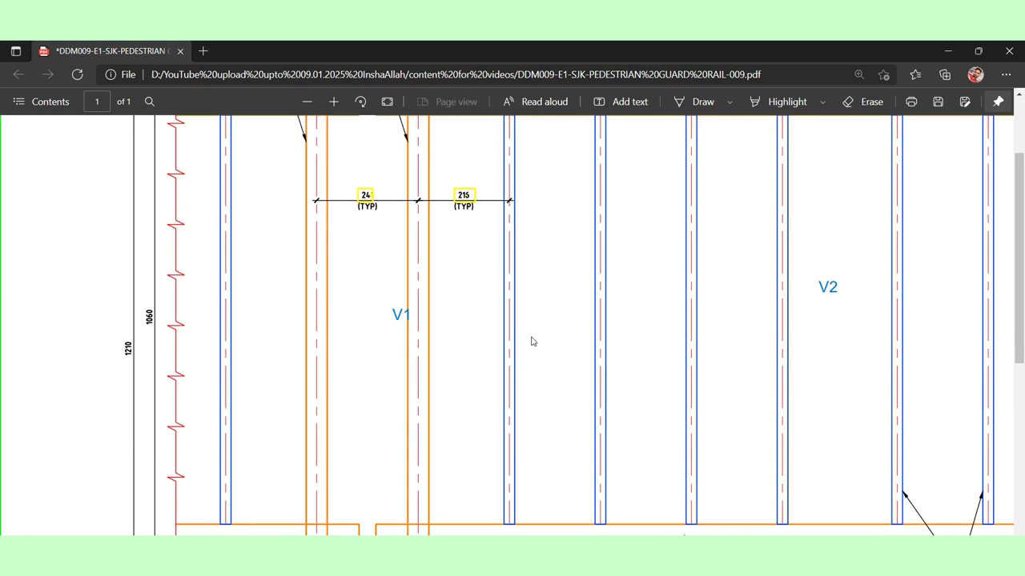
scroll(531, 344, down, 1)
mouse_move(598, 150)
mouse_move(634, 516)
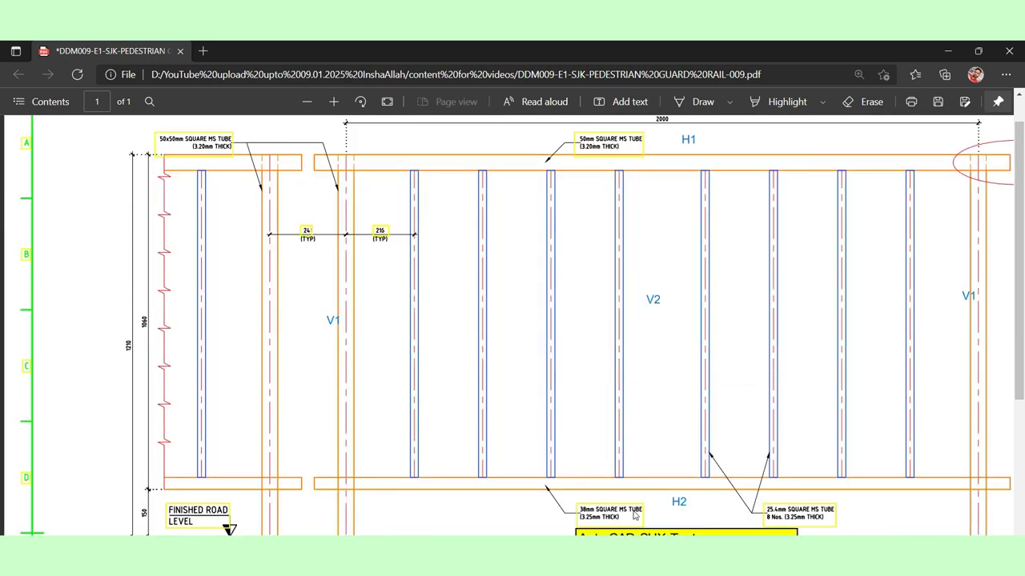
scroll(590, 516, up, 1)
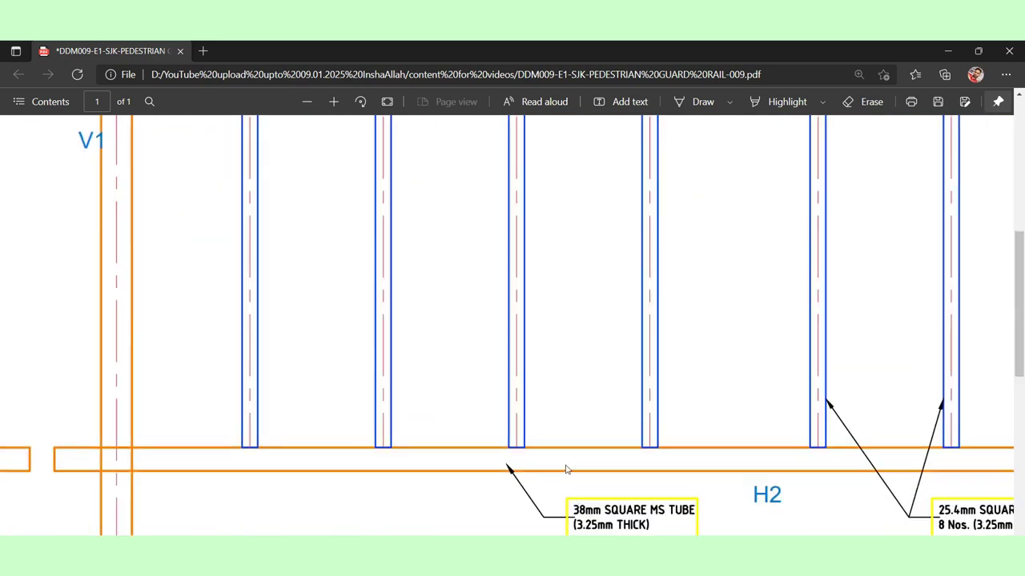
Return to Excel and enter =1060-50-38 as V2's Length in E4
key(alt+Tab)
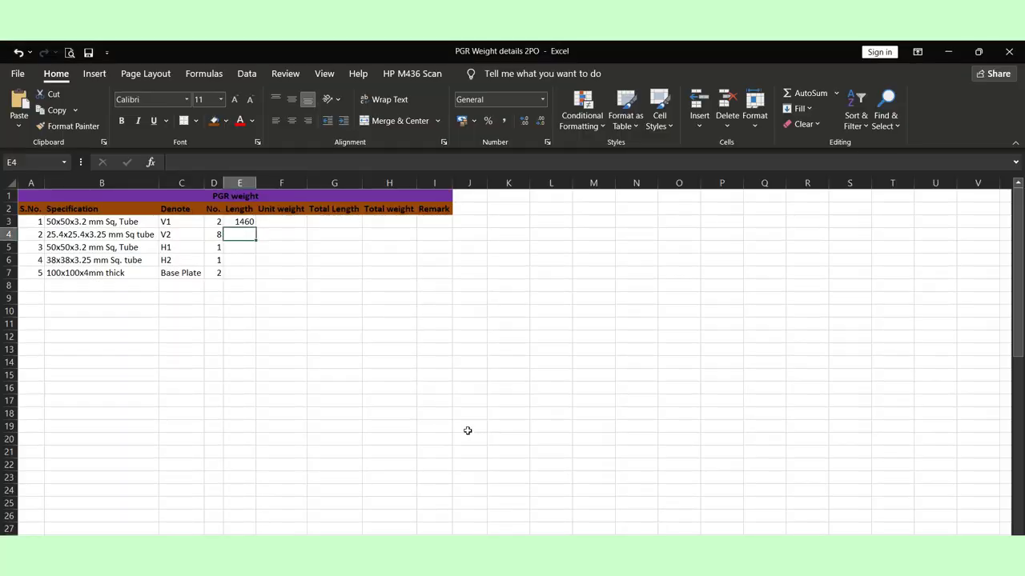
text(1060)
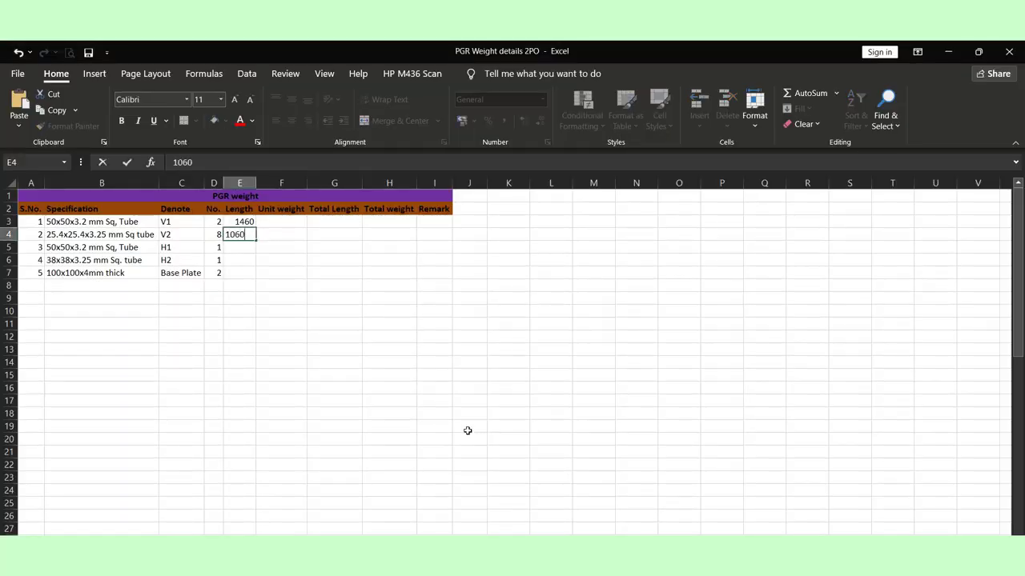
key(BackSpace)
key(BackSpace)
key(BackSpace)
key(BackSpace)
text(=)
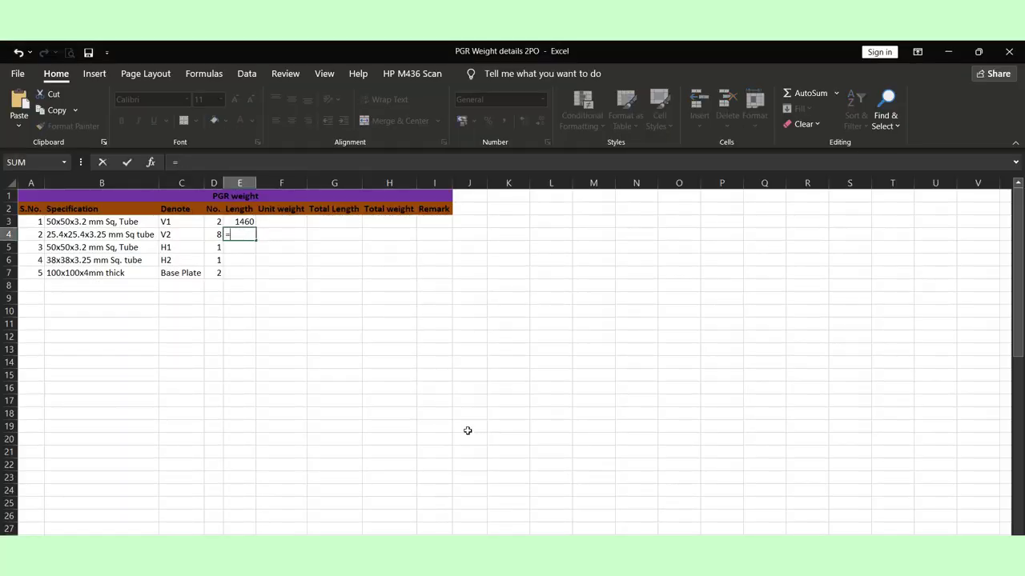
text(1060-50-38)
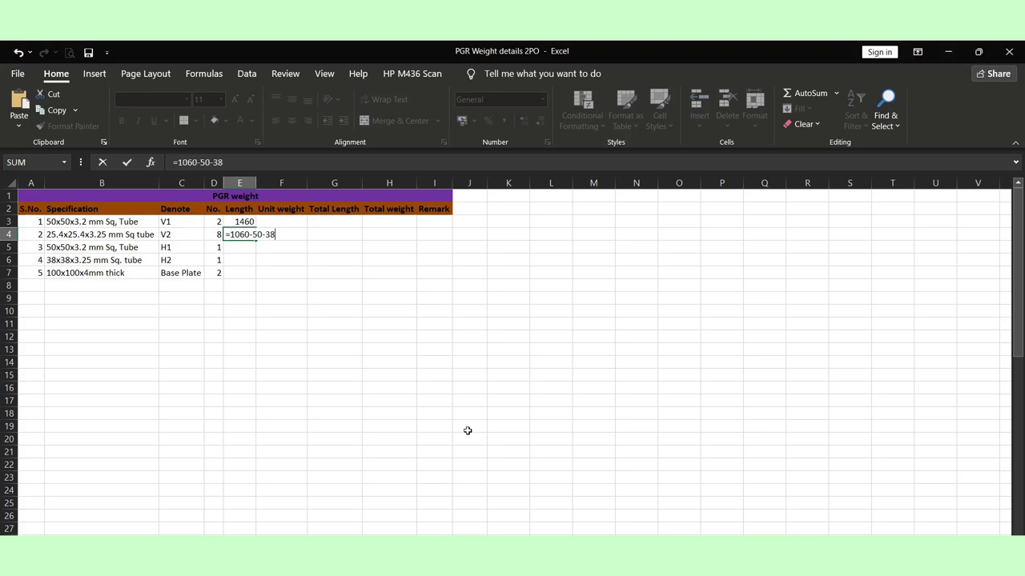
key(Return)
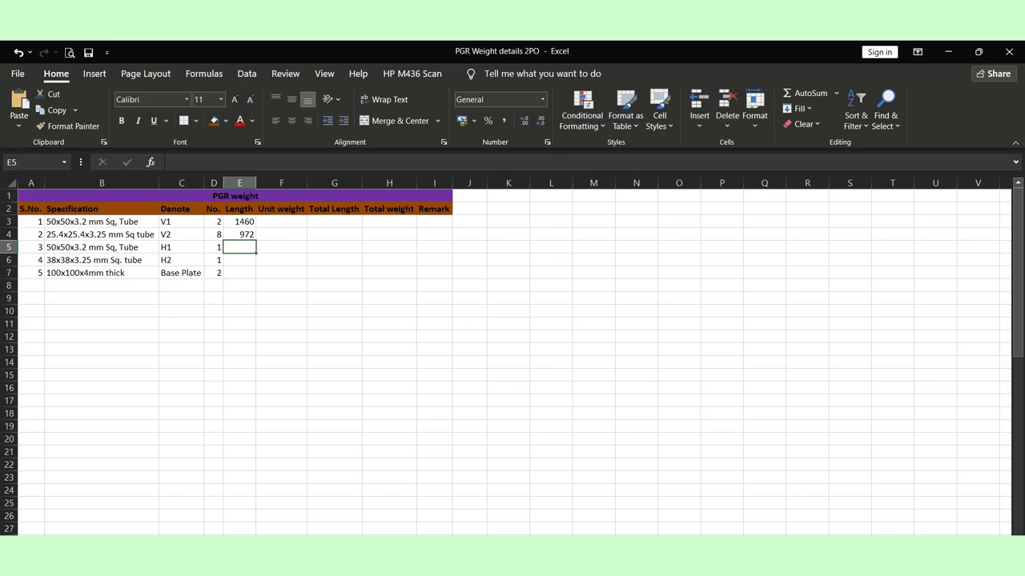
Switch to the PDF drawing, mark H1's overhang beyond the V1 post near callout A, and circle the "A" label
key(alt+Tab)
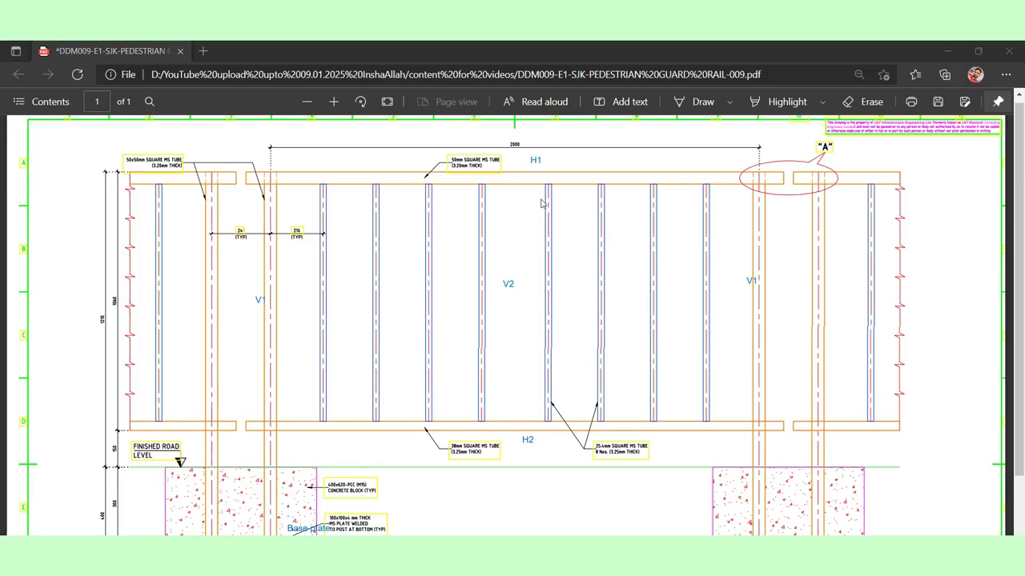
scroll(542, 161, up, 2)
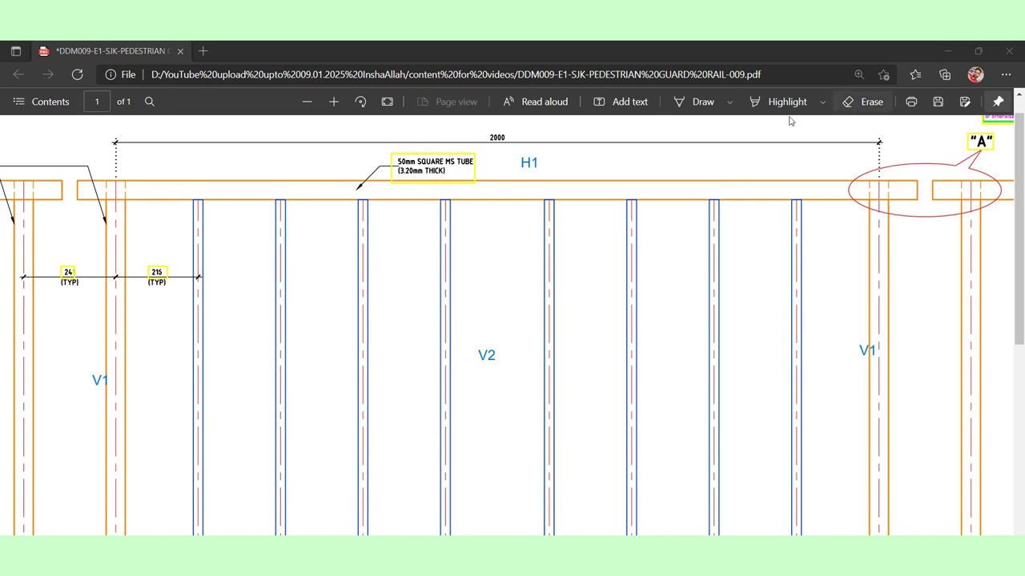
click(686, 104)
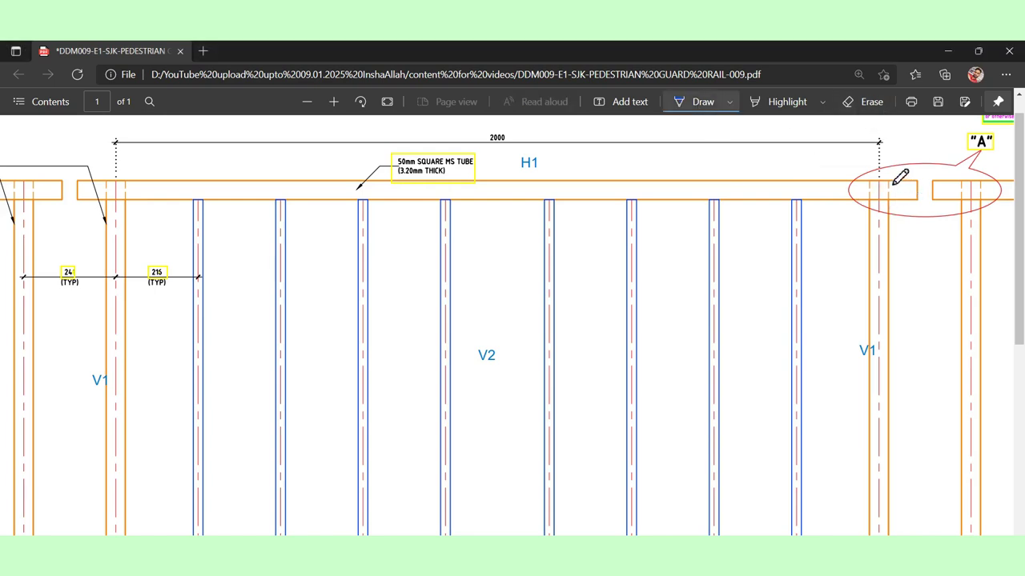
drag(891, 182, 920, 180)
mouse_move(998, 130)
mouse_down()
mouse_move(968, 146)
mouse_move(1002, 154)
mouse_move(999, 128)
mouse_up()
scroll(637, 288, down, 2)
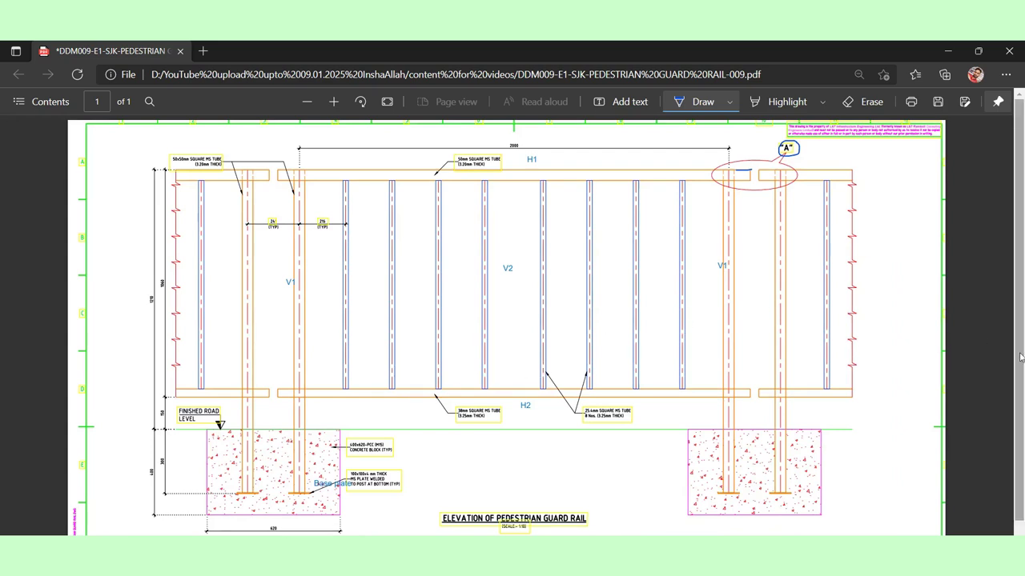
In Detail "A", underline the rail's overhang past the post with the Draw pen and circle its 75.5 dimension
scroll(960, 457, down, 2)
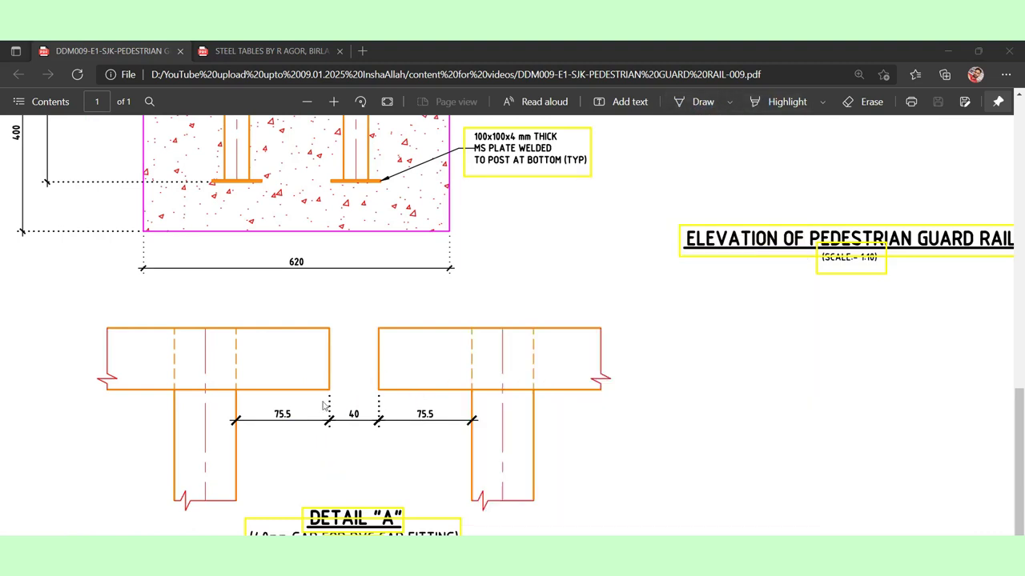
click(700, 101)
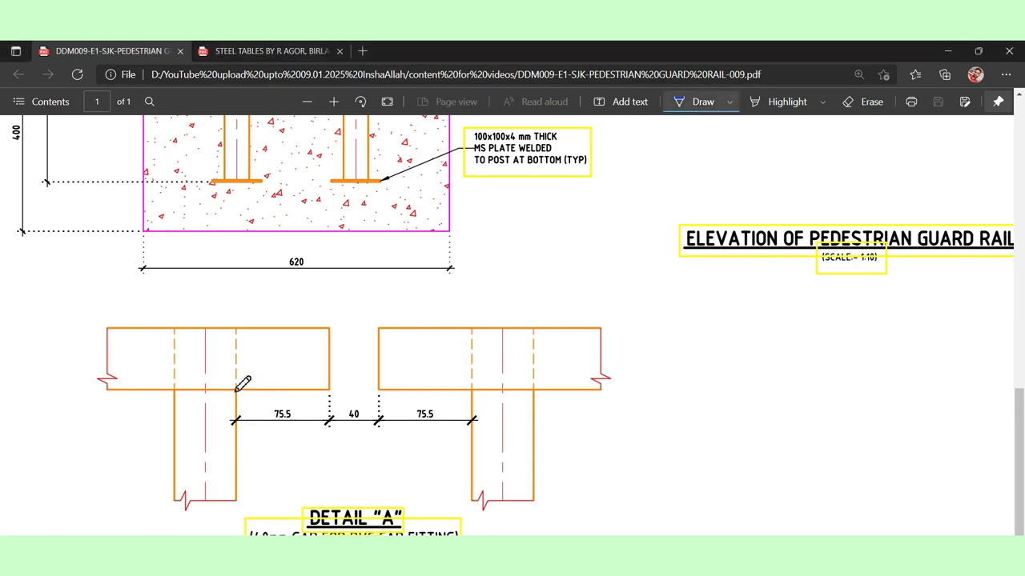
mouse_move(237, 391)
mouse_down()
mouse_move(328, 388)
mouse_move(285, 434)
mouse_up()
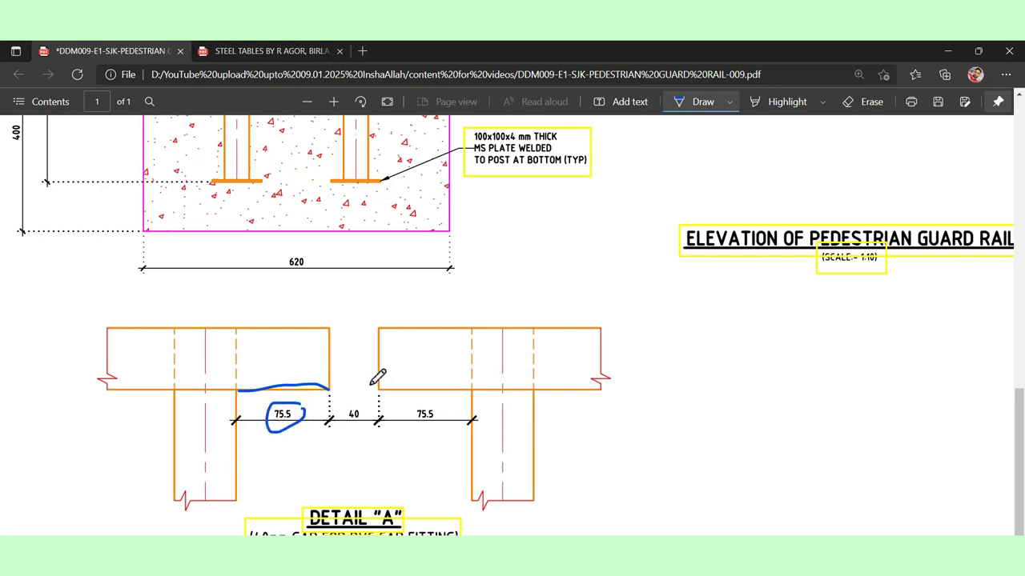
On the elevation, link callout A to the top rail's end and mark the rail's overhang at the opposite post
scroll(608, 288, up, 10)
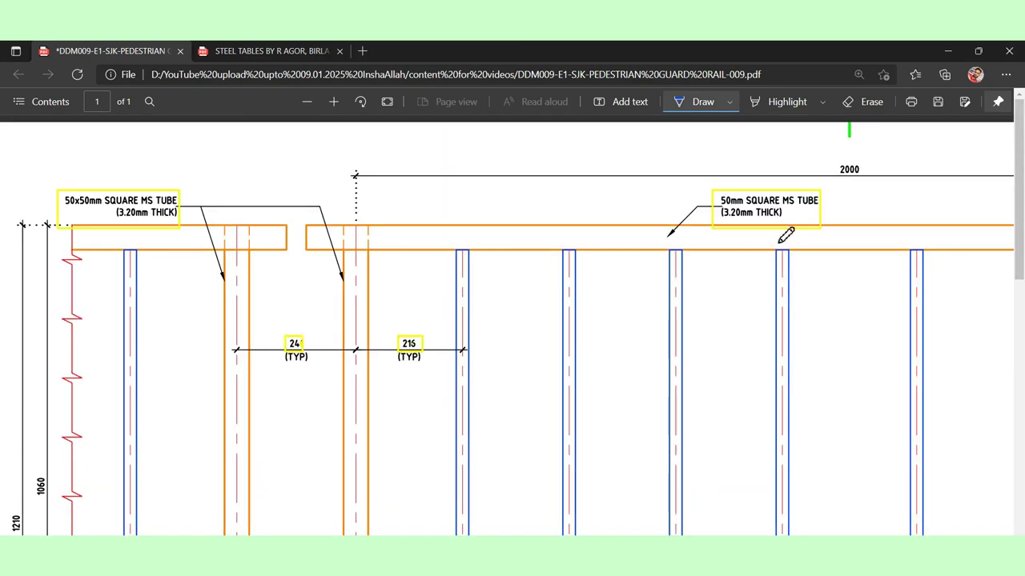
scroll(689, 276, down, 2)
mouse_move(961, 148)
mouse_down()
mouse_move(889, 164)
mouse_move(880, 207)
mouse_move(951, 160)
mouse_move(951, 141)
mouse_move(943, 149)
mouse_up()
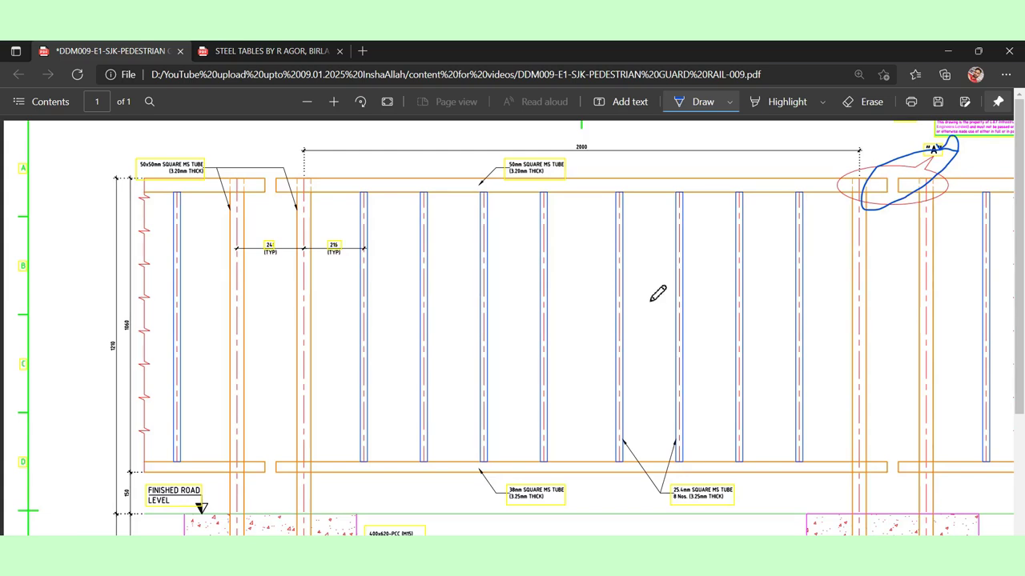
scroll(728, 318, down, 1)
scroll(729, 318, down, 3)
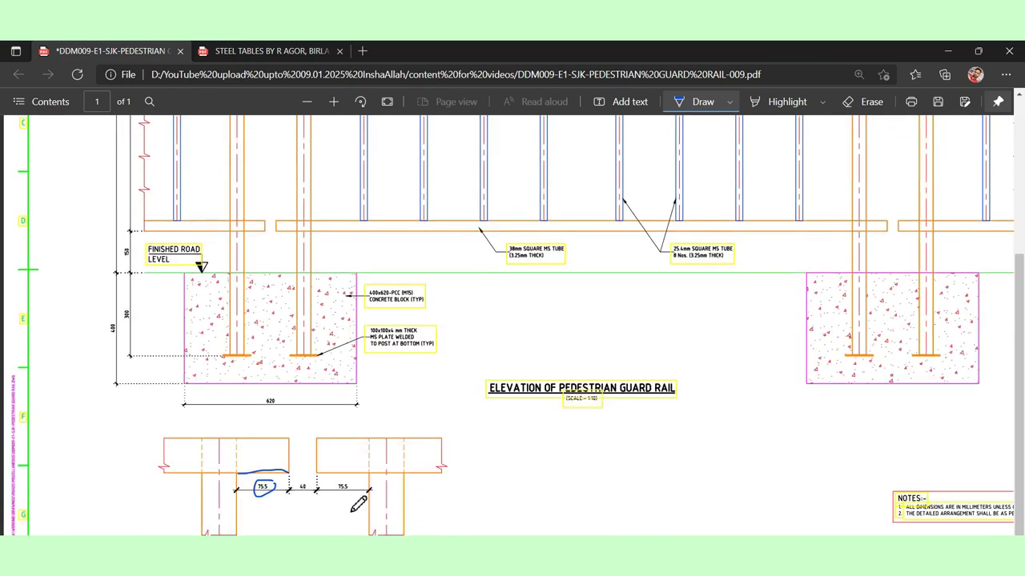
scroll(821, 355, up, 3)
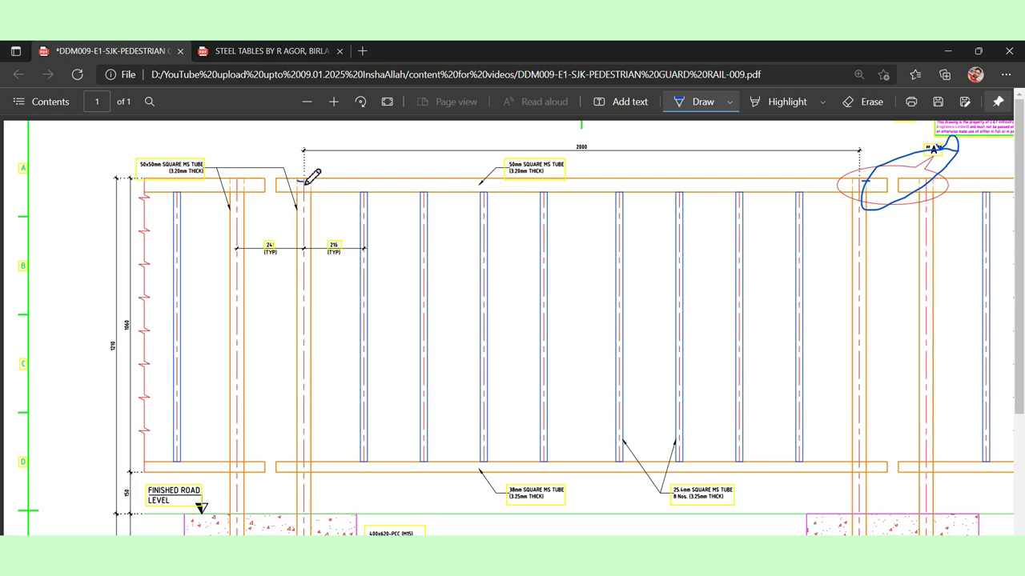
mouse_move(298, 181)
mouse_down()
mouse_move(279, 180)
mouse_move(289, 183)
mouse_up()
Return to Excel and enter =2000+25*2+75.5*2 as H1's Length in E5
key(alt+Tab)
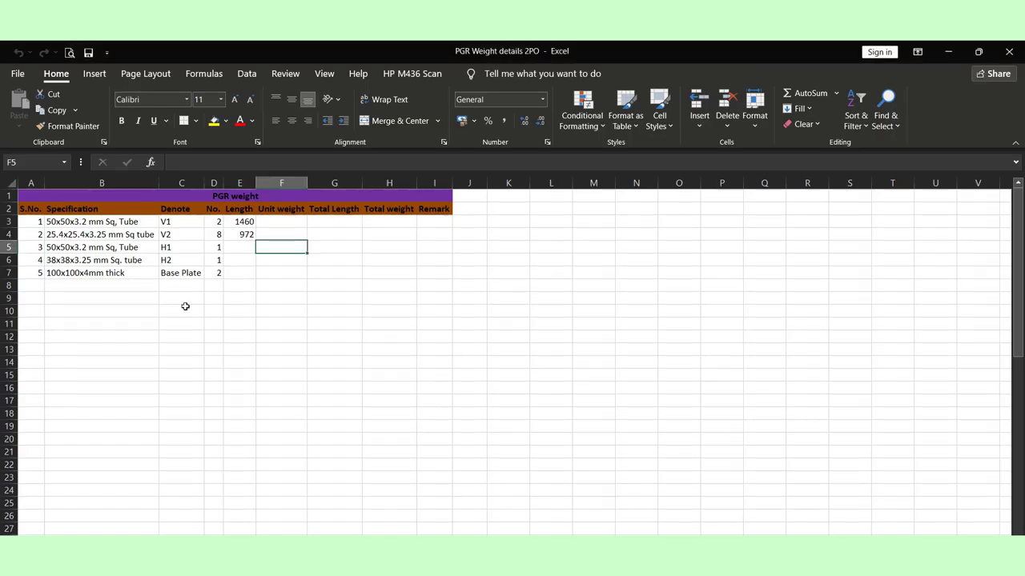
click(243, 248)
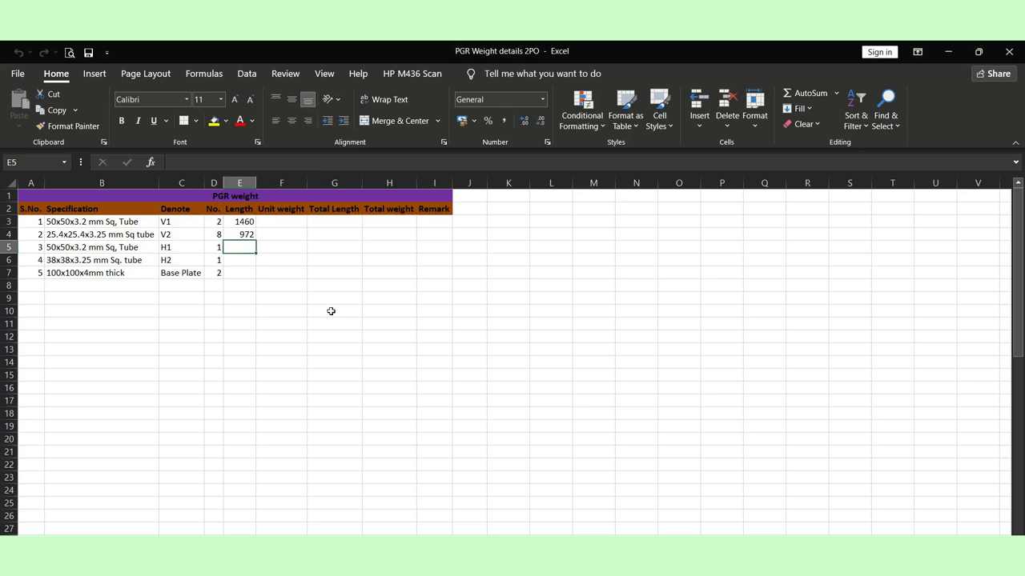
text(=200)
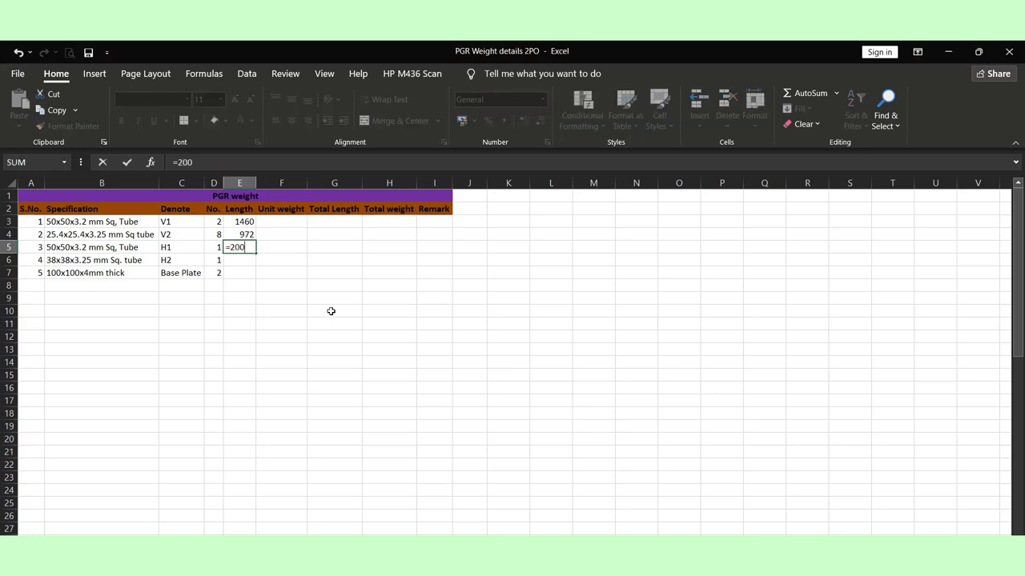
text(0+25*2+75.5*2)
key(Return)
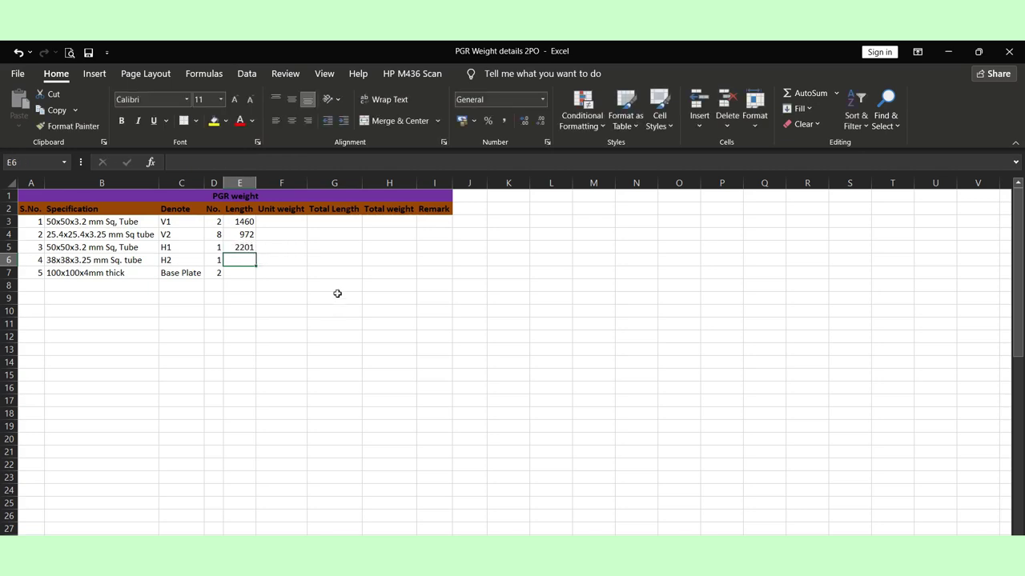
Switch to the PDF drawing and mark the bottom rail H2 at the V1 post and at its overhanging ends
key(alt+Tab)
scroll(620, 389, down, 3)
scroll(486, 320, up, 1)
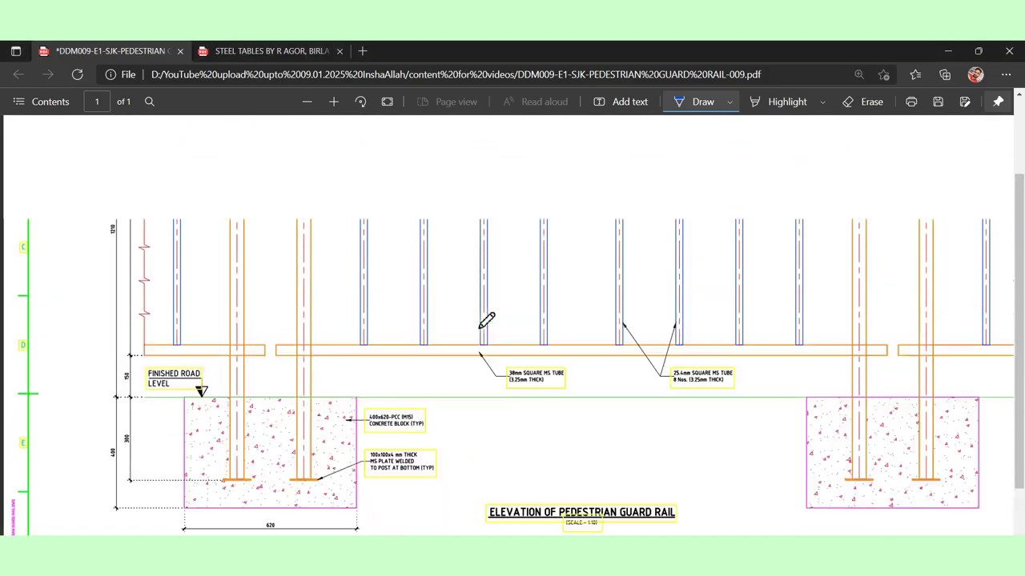
scroll(487, 320, up, 1)
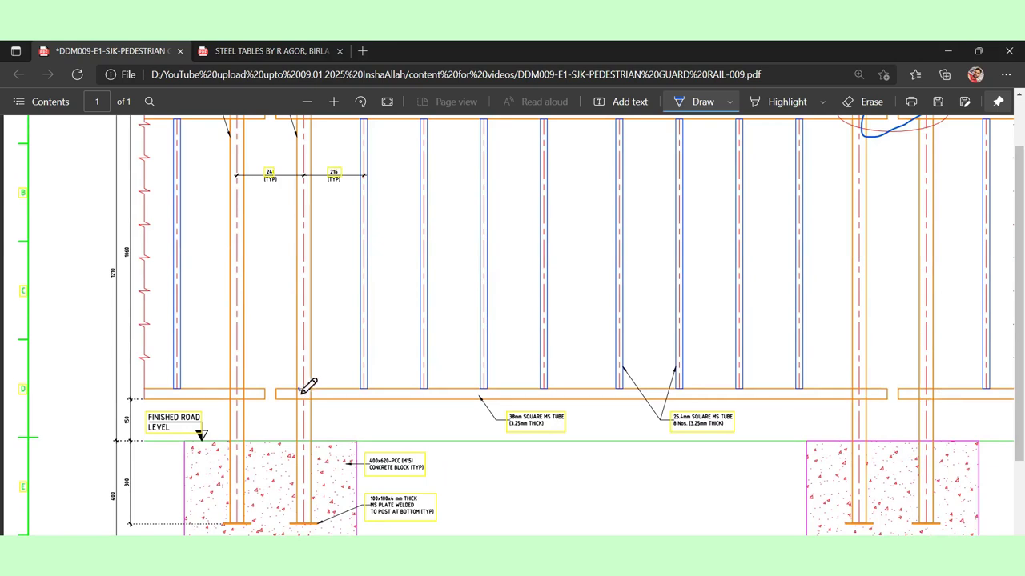
drag(299, 390, 312, 390)
scroll(318, 388, up, 2)
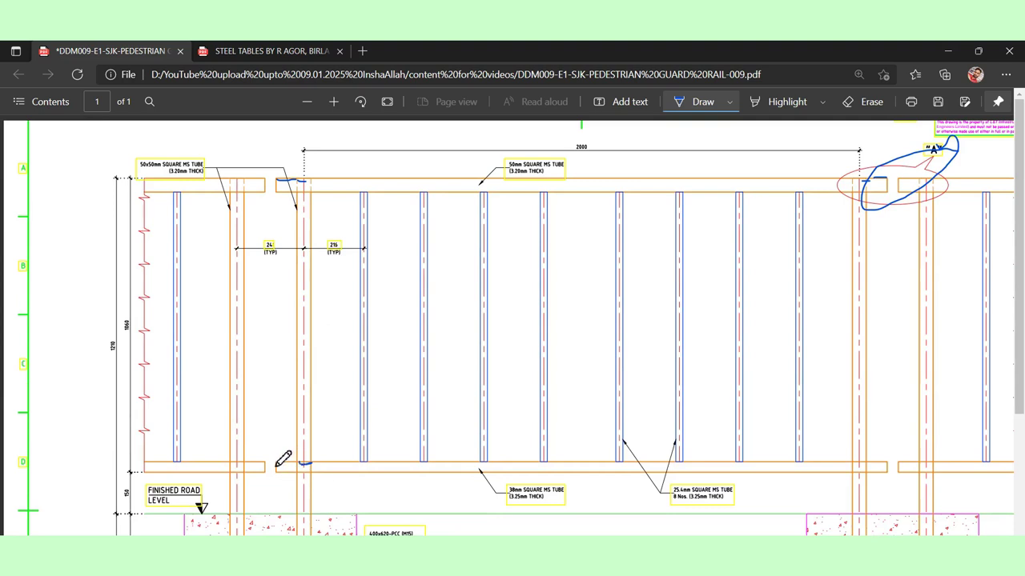
drag(276, 463, 311, 462)
drag(868, 463, 887, 462)
mouse_move(299, 322)
mouse_down()
mouse_move(304, 331)
mouse_move(322, 313)
mouse_up()
scroll(404, 390, down, 2)
scroll(320, 399, up, 2)
Return to Excel and enter =E5-100 as H2's Length in E6
key(alt+Tab)
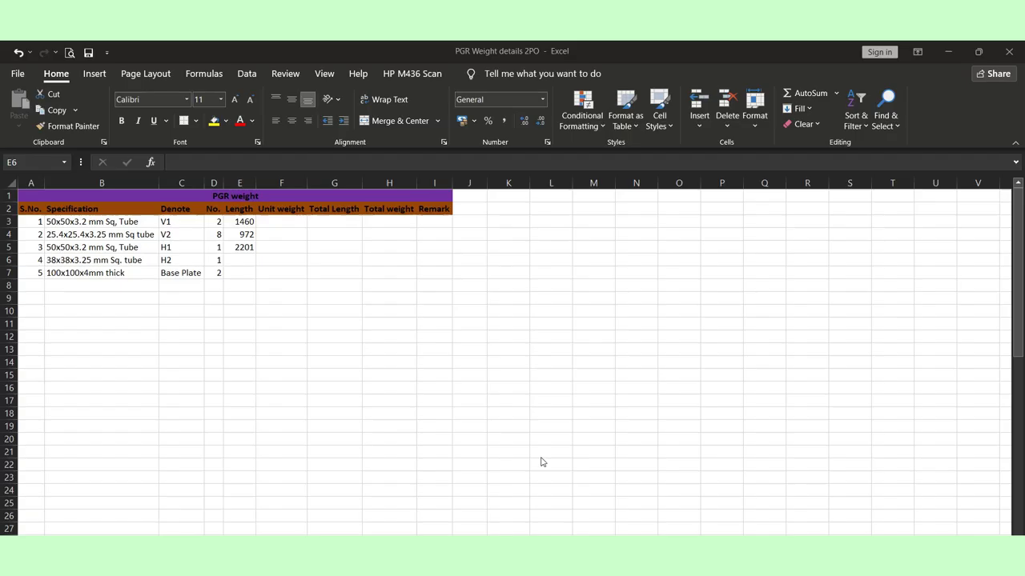
text(=)
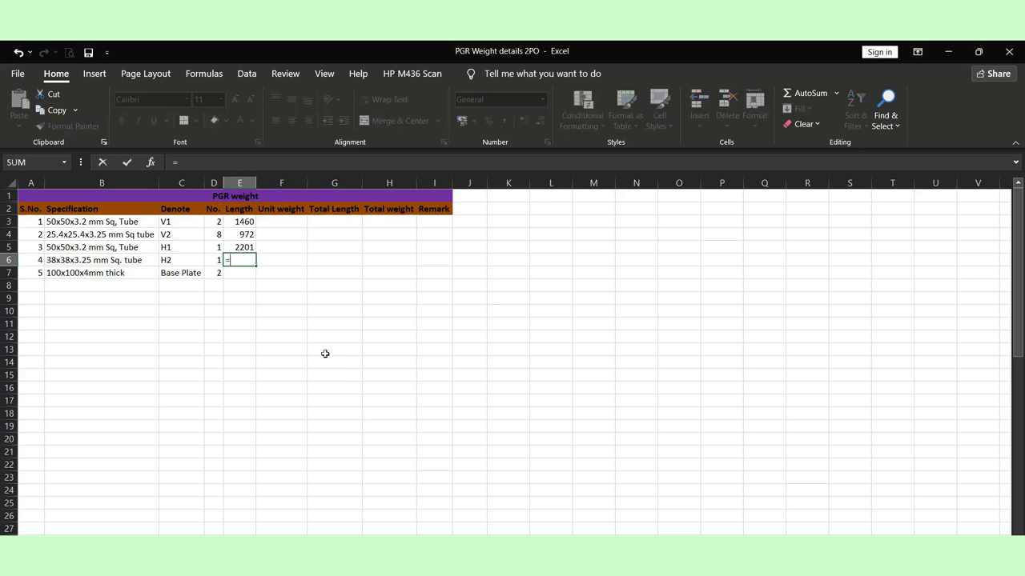
click(231, 249)
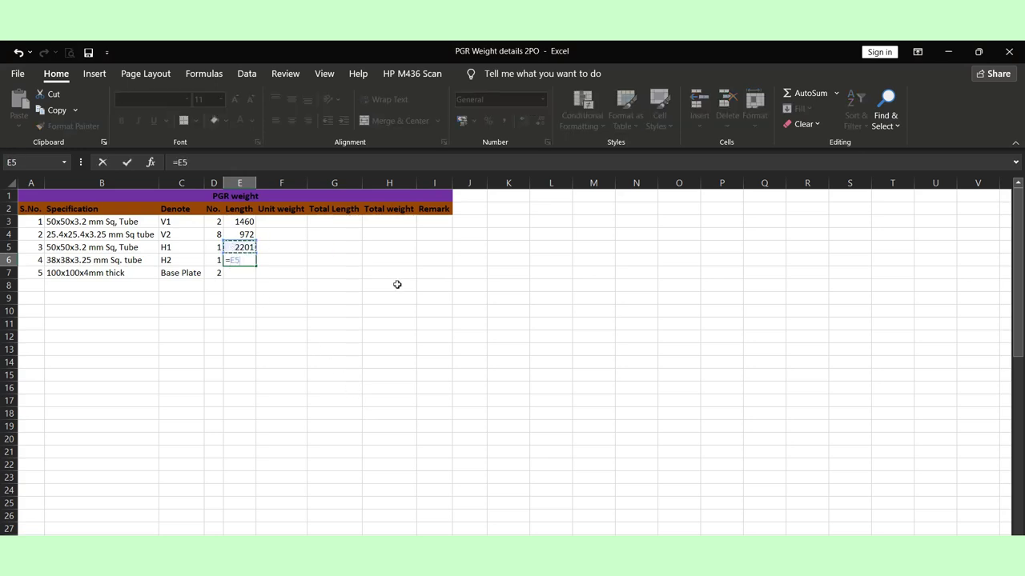
text(-)
text(100)
key(Return)
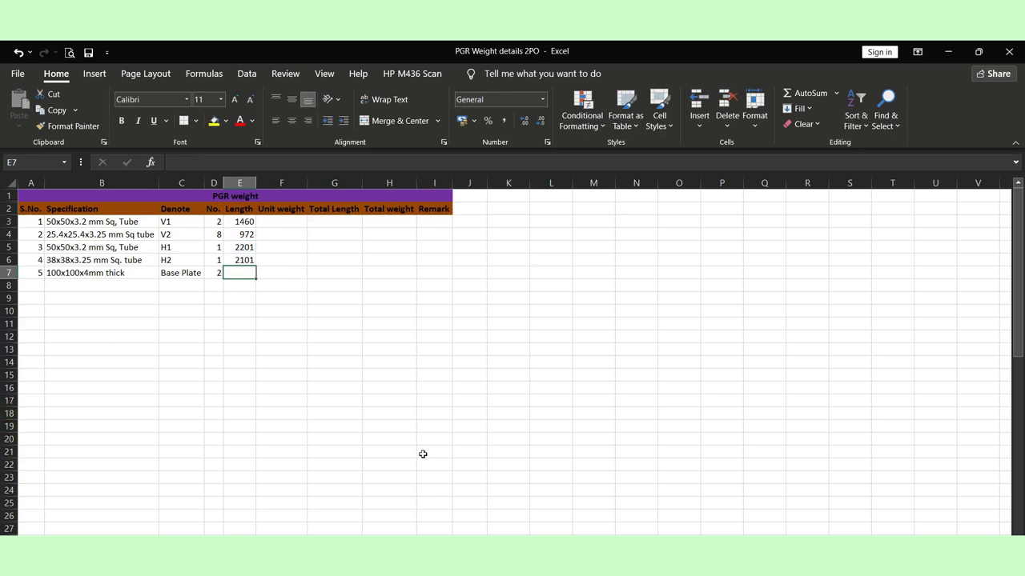
Select V1's Unit weight cell F3, and look through the Steel Tables PDF's contents for section weight tables
click(286, 224)
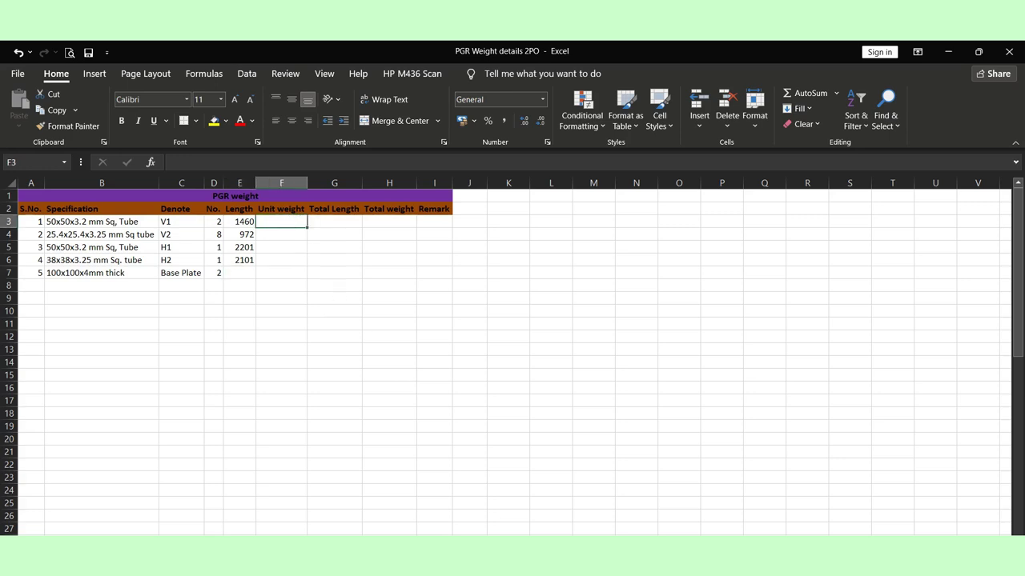
key(alt+Tab)
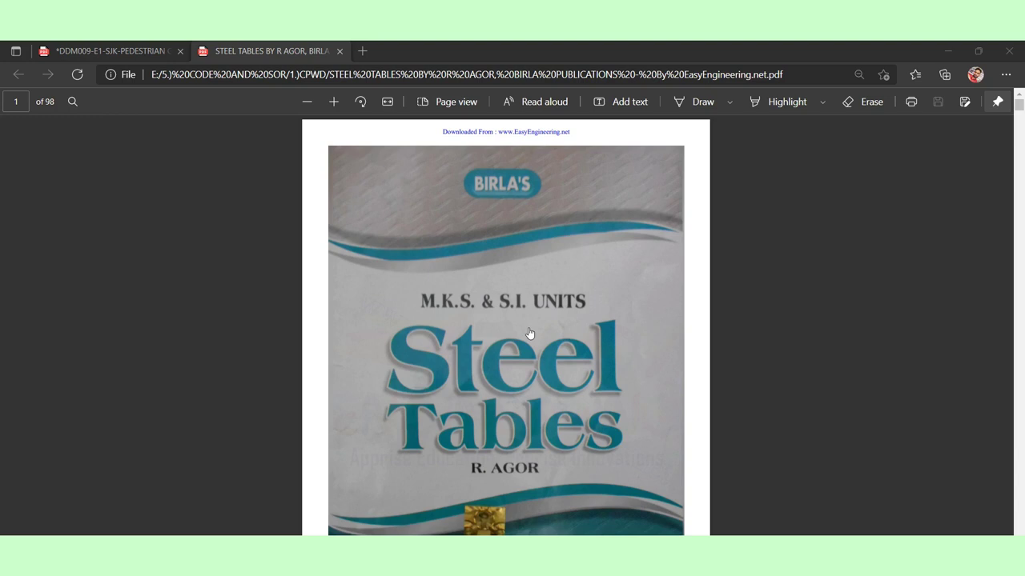
scroll(528, 333, down, 1)
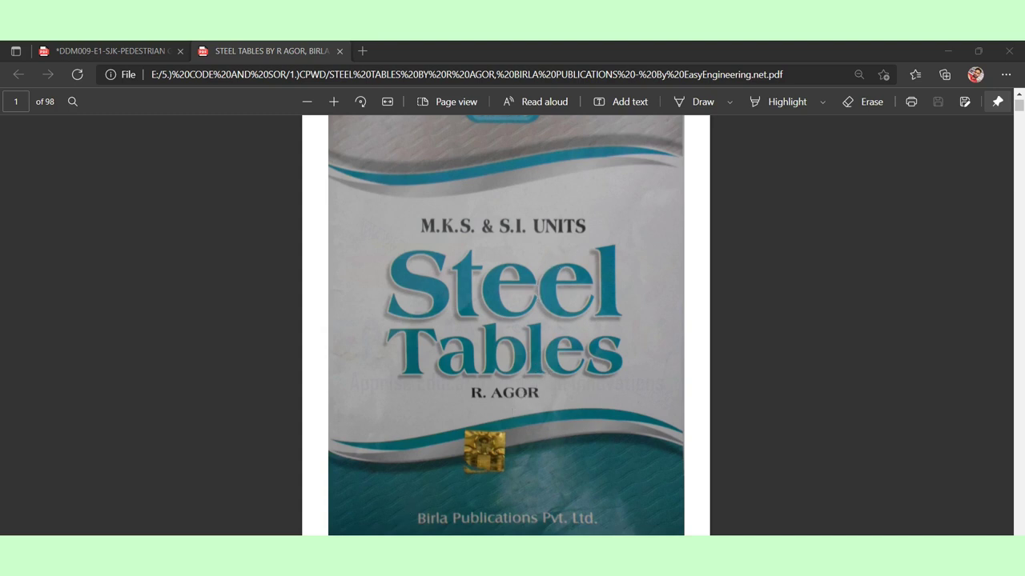
scroll(523, 344, down, 10)
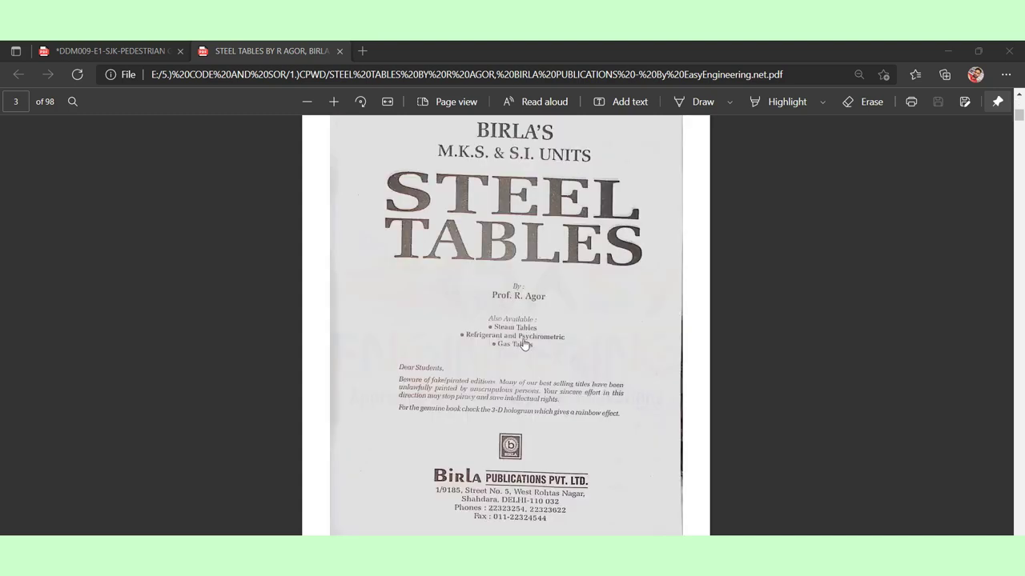
scroll(524, 344, down, 6)
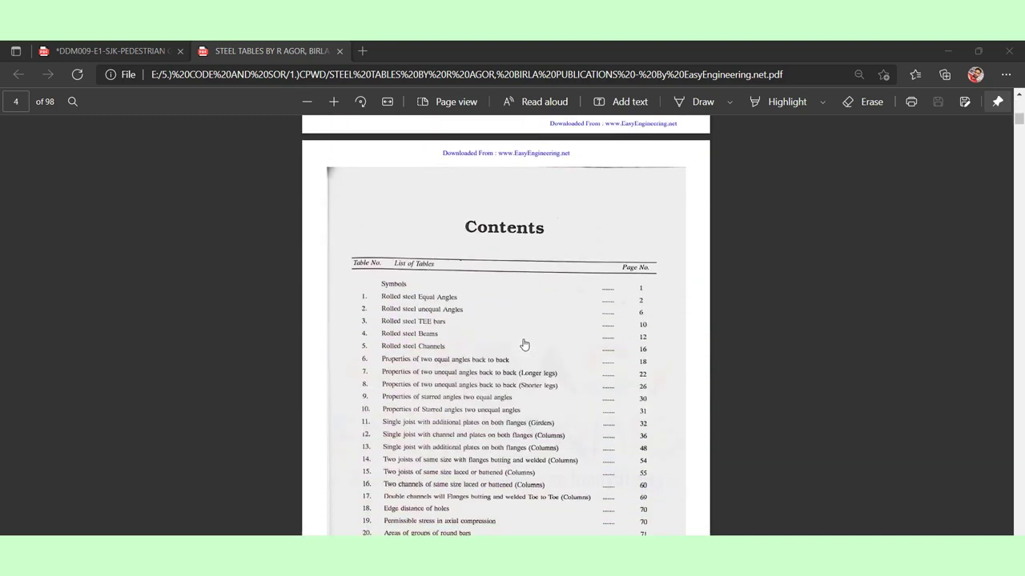
scroll(524, 344, down, 1)
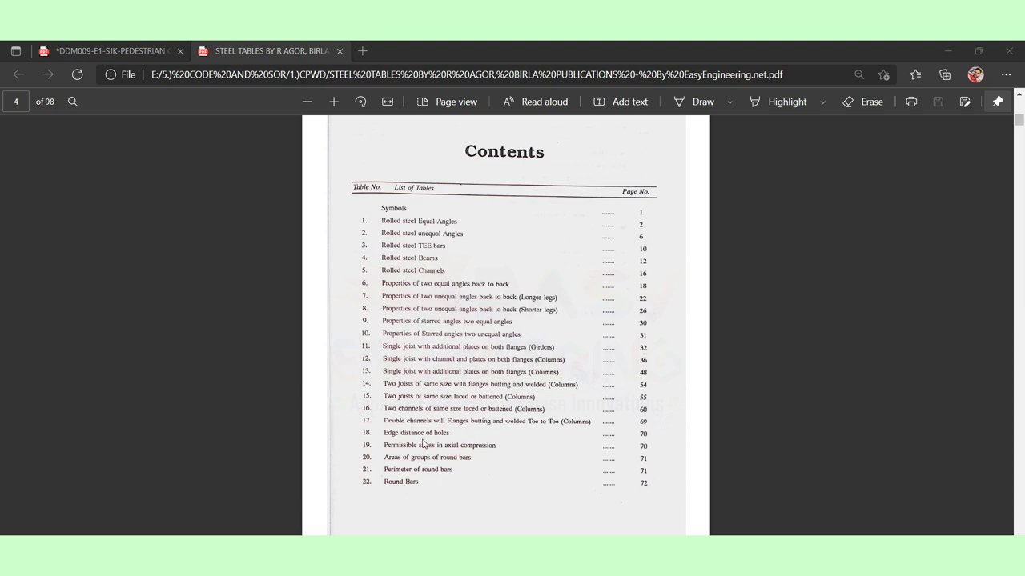
scroll(396, 492, down, 3)
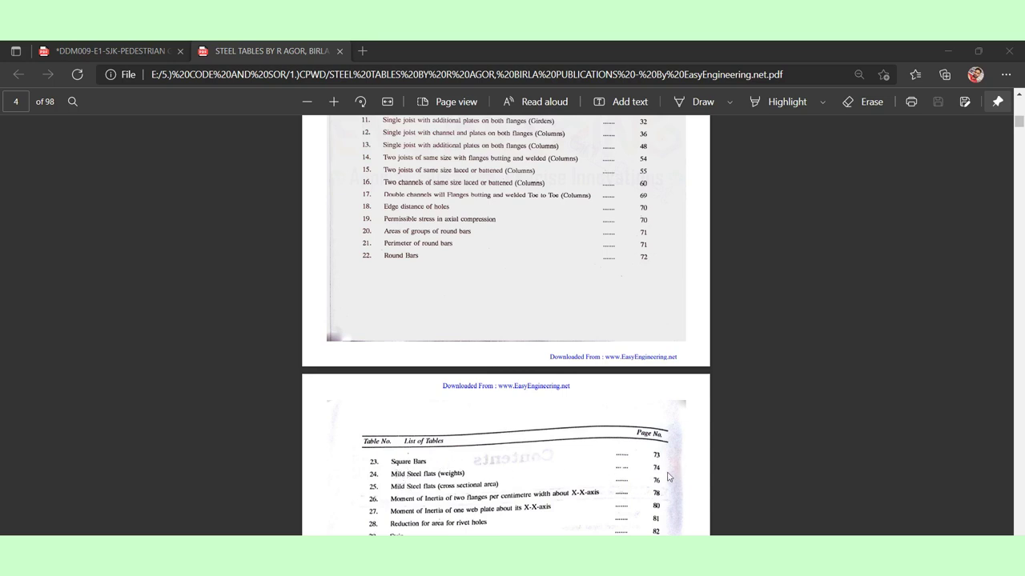
scroll(485, 400, down, 2)
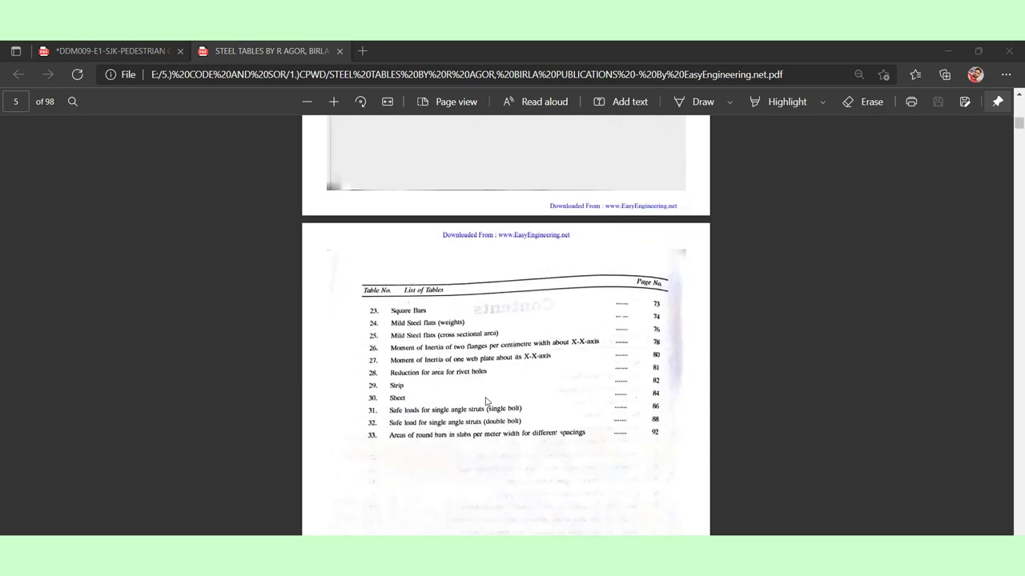
scroll(485, 400, down, 13)
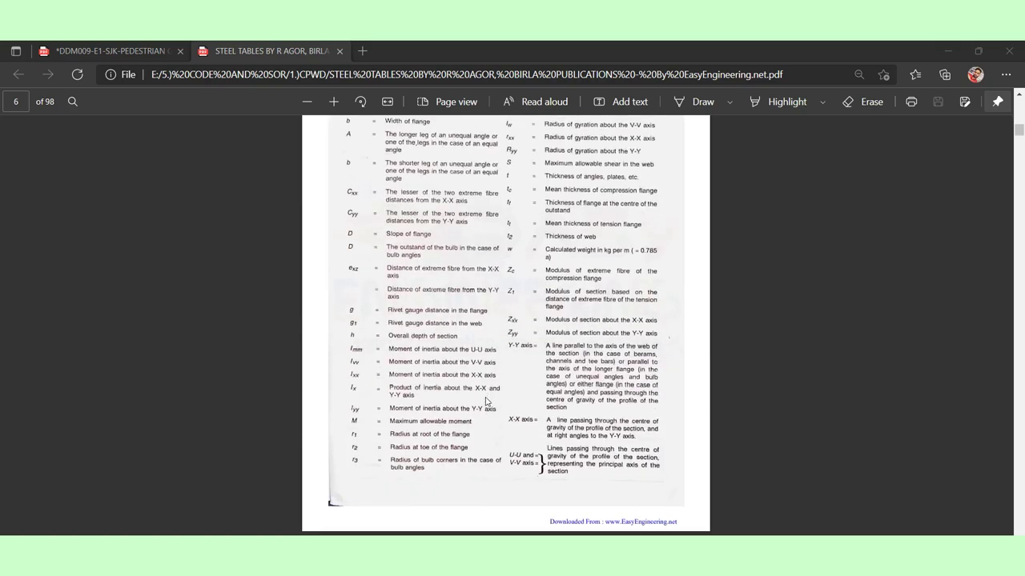
scroll(485, 401, up, 20)
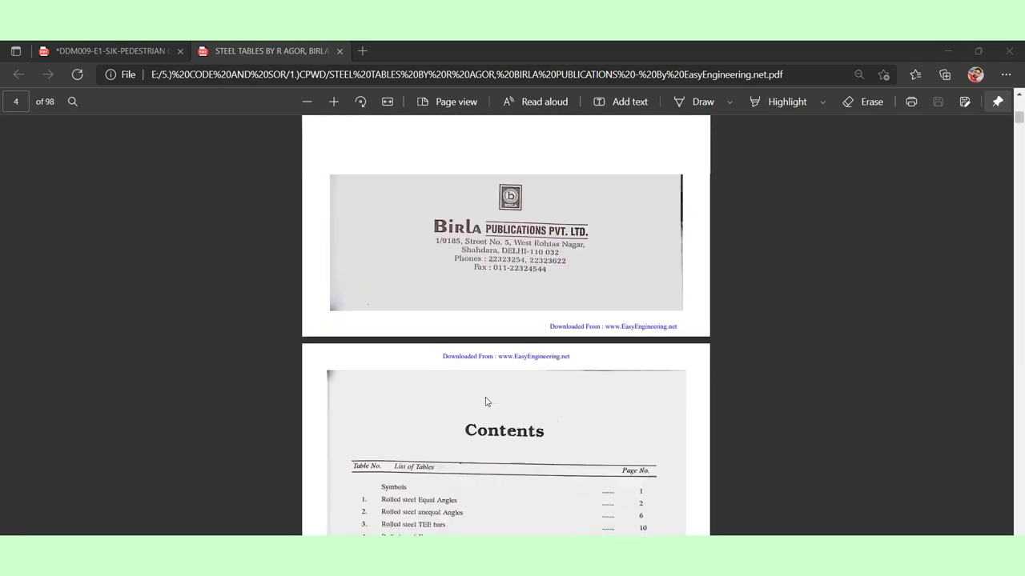
scroll(485, 402, up, 10)
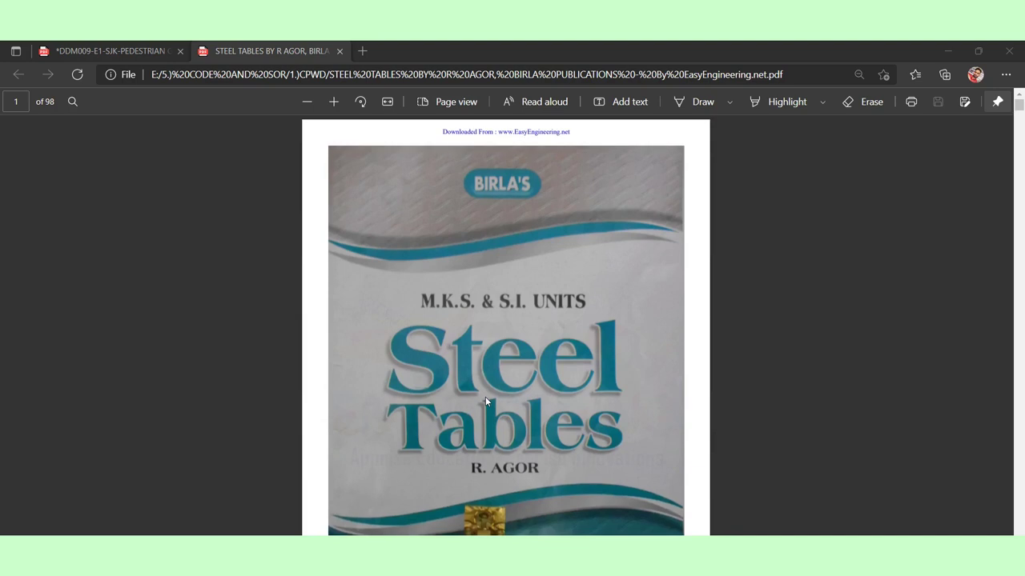
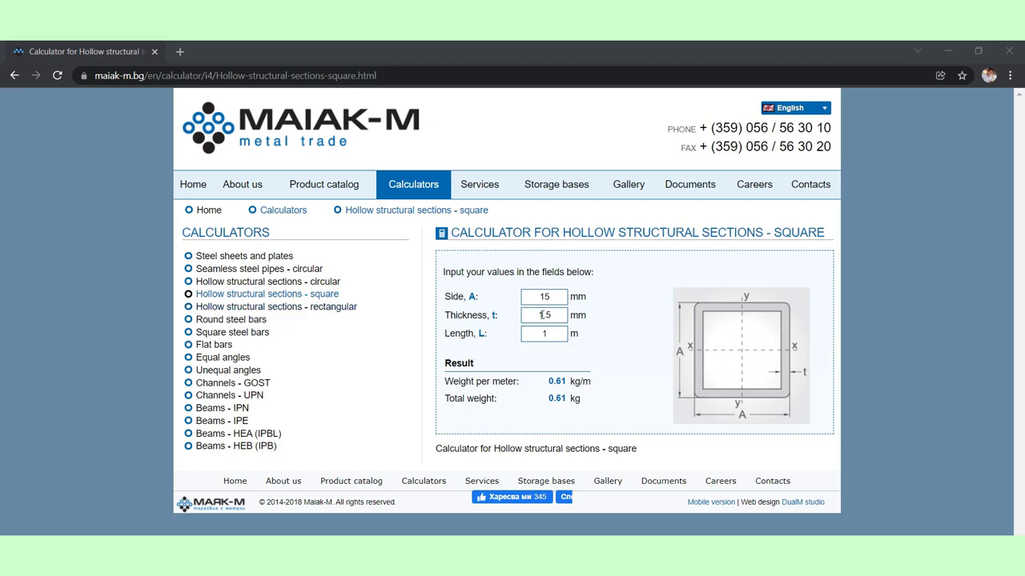
Check V1's specification in Excel, and set the square hollow section calculator to side 50 mm and thickness 3.2 mm
key(alt+Tab)
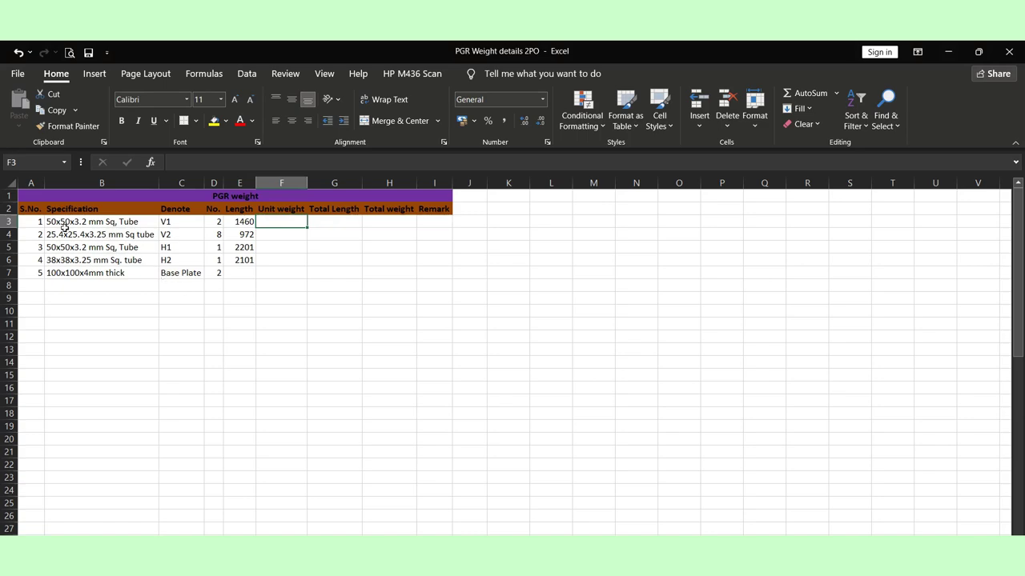
key(alt+Tab)
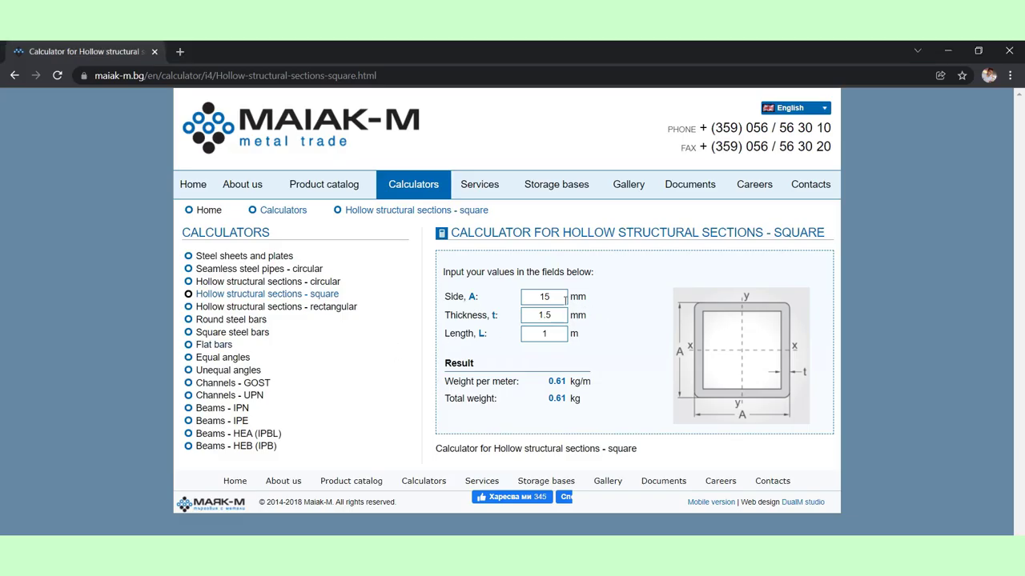
click(563, 298)
key(BackSpace)
text(50)
key(Tab)
text(3.2)
Return to Excel and enter 4.56 as V1's Unit weight in F3
key(alt+Tab)
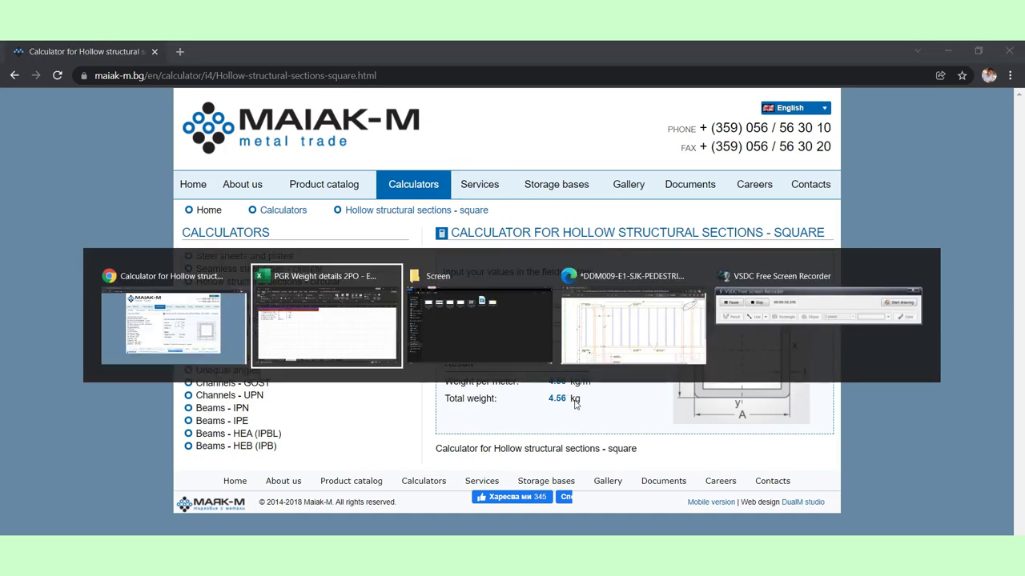
text(4.56)
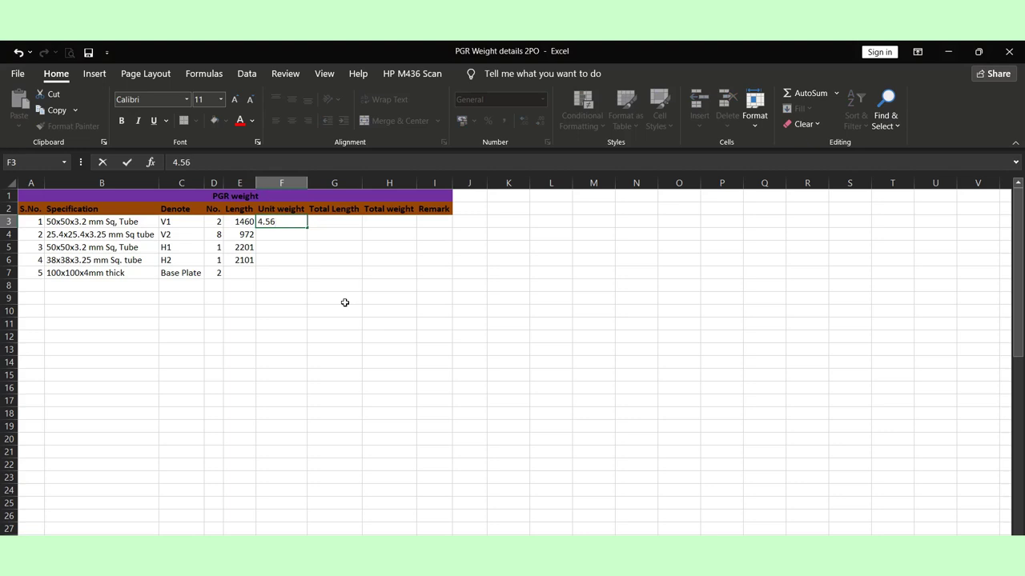
key(Return)
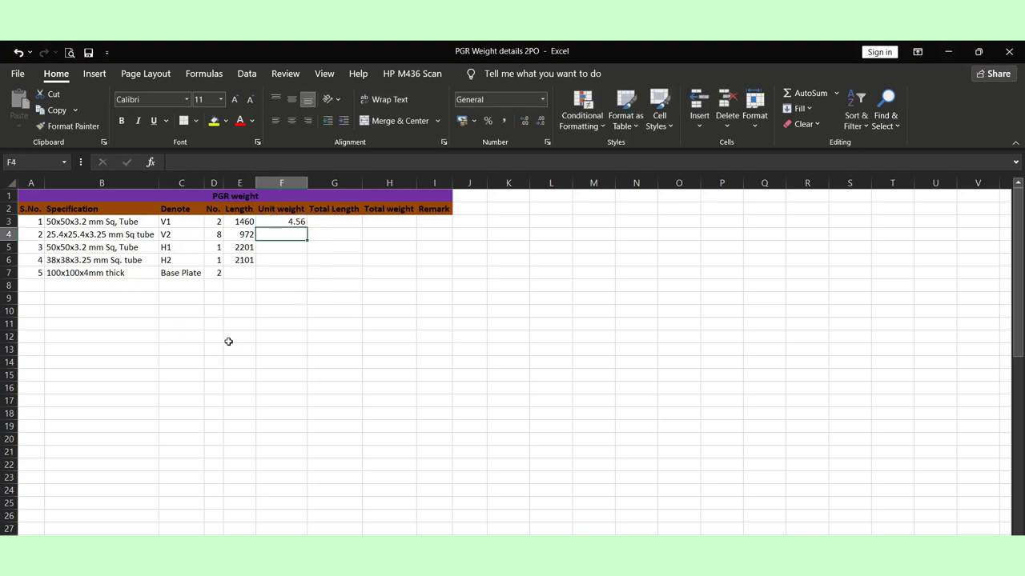
Switch to the browser's square hollow section calculator and set thickness to 3.25 mm and side to 25 mm for V2
key(alt+Tab)
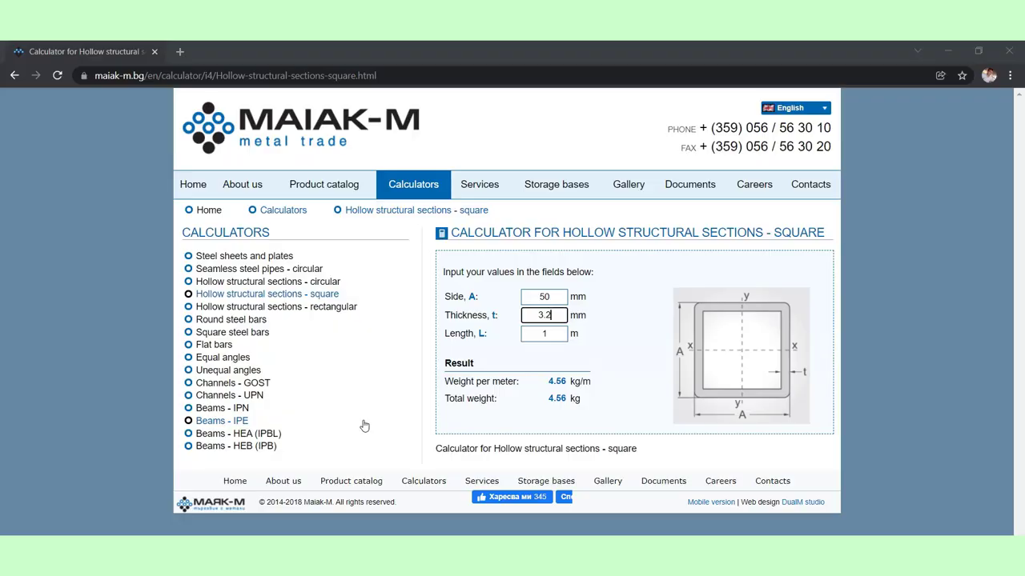
click(559, 315)
text(5)
click(557, 298)
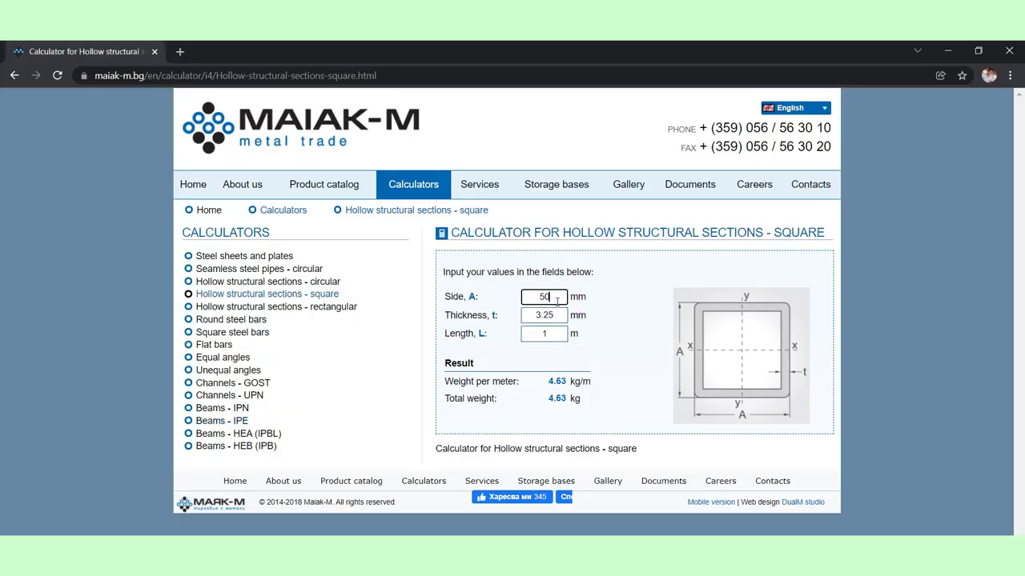
key(BackSpace)
text(25)
Return to Excel and enter 2.08 as V2's Unit weight in F4
key(alt+Tab)
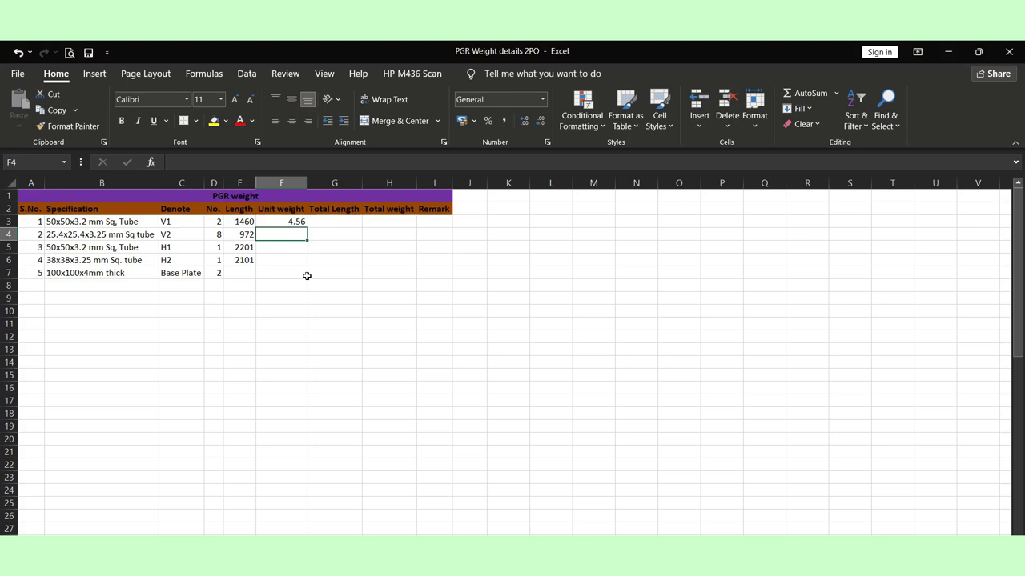
text(2.08)
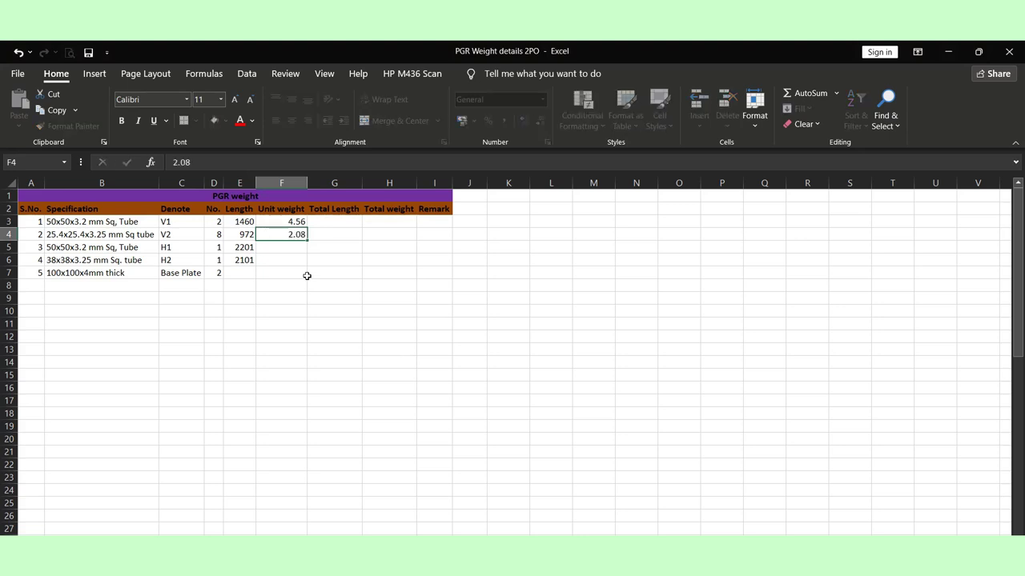
key(Return)
Copy V1's Unit weight from F3 into H1's Unit weight cell F5
click(287, 226)
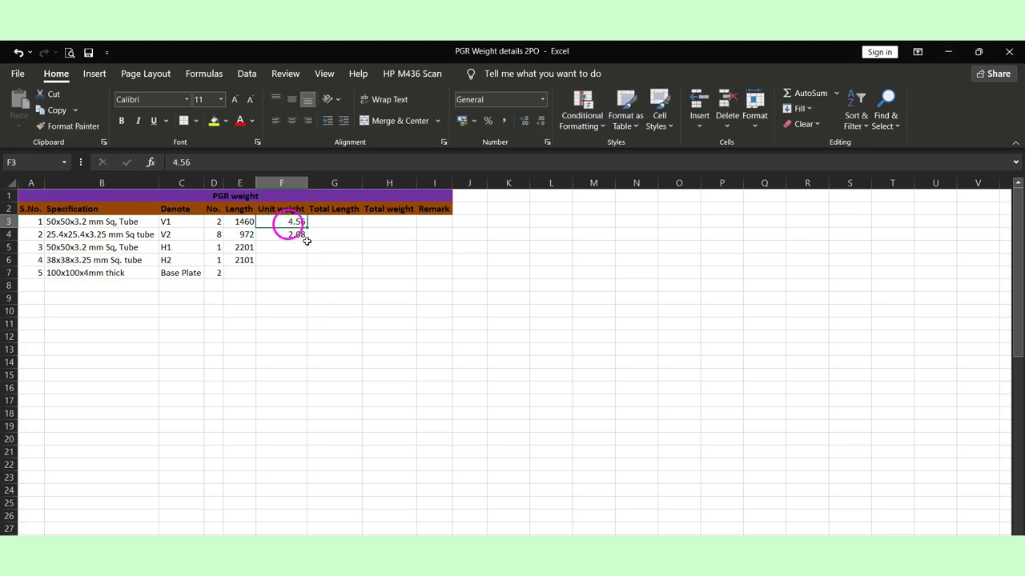
key(ctrl+c)
click(293, 245)
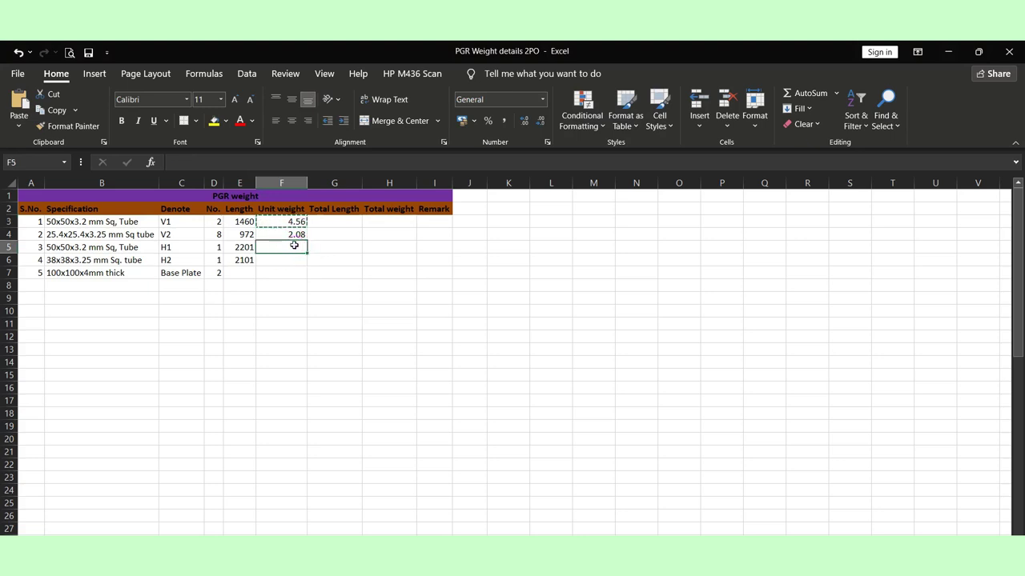
key(Return)
Select H2's Unit weight cell F6, and set the side to 38 mm in the browser's square hollow section calculator
click(286, 259)
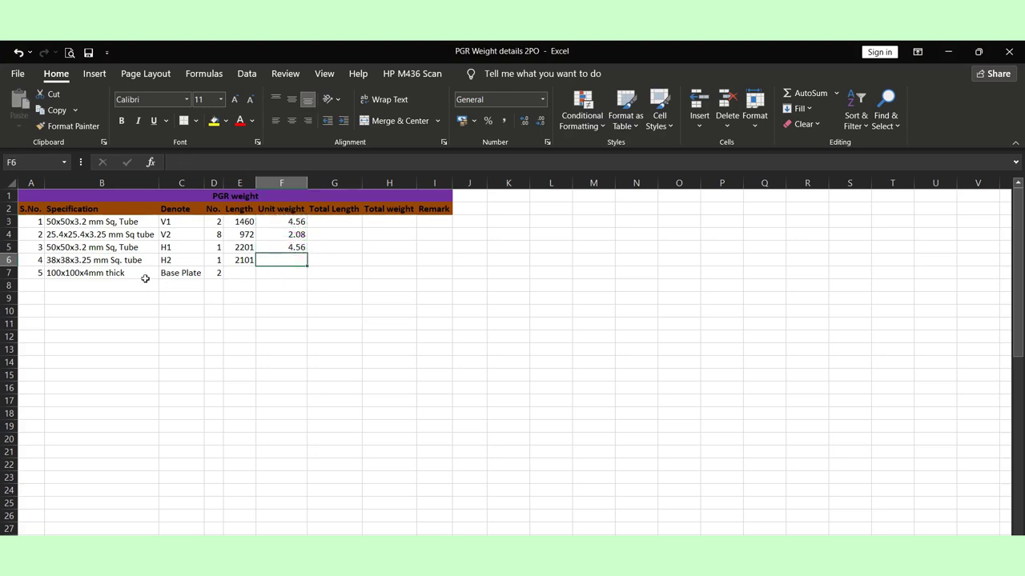
key(alt+Tab)
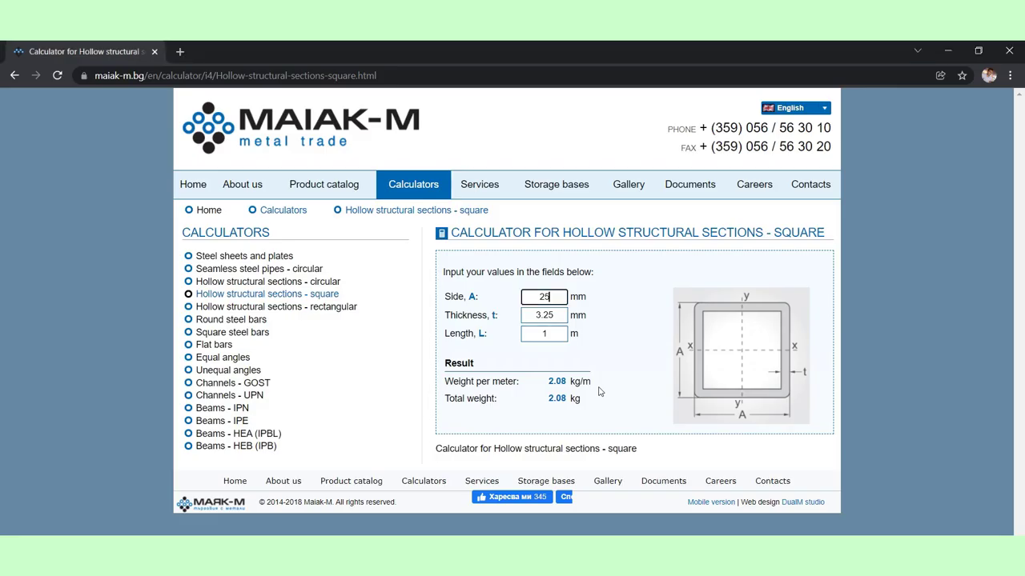
key(BackSpace)
key(BackSpace)
text(38)
Return to Excel and enter 3.4 as H2's Unit weight in F6
key(alt+Tab)
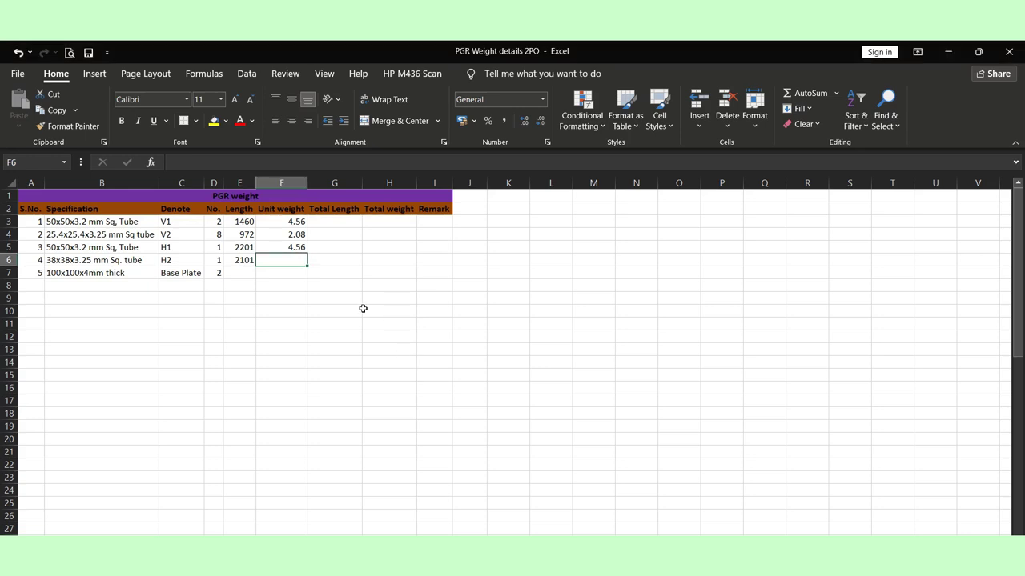
text(3.4)
key(Return)
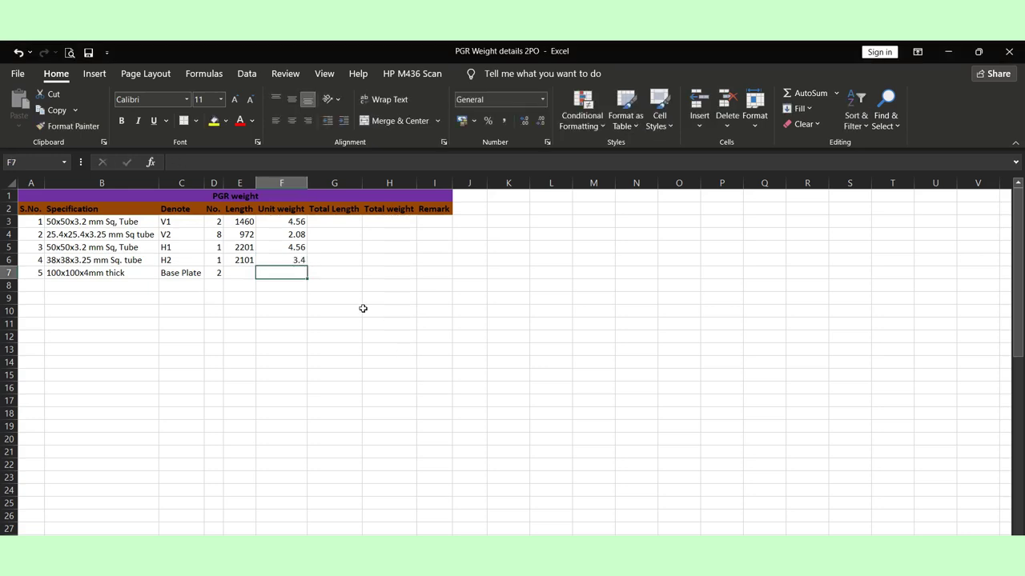
Switch to the browser, open the steel sheets and plates calculator, and set thickness 4 mm, width 100 mm and length 100 mm
key(alt)
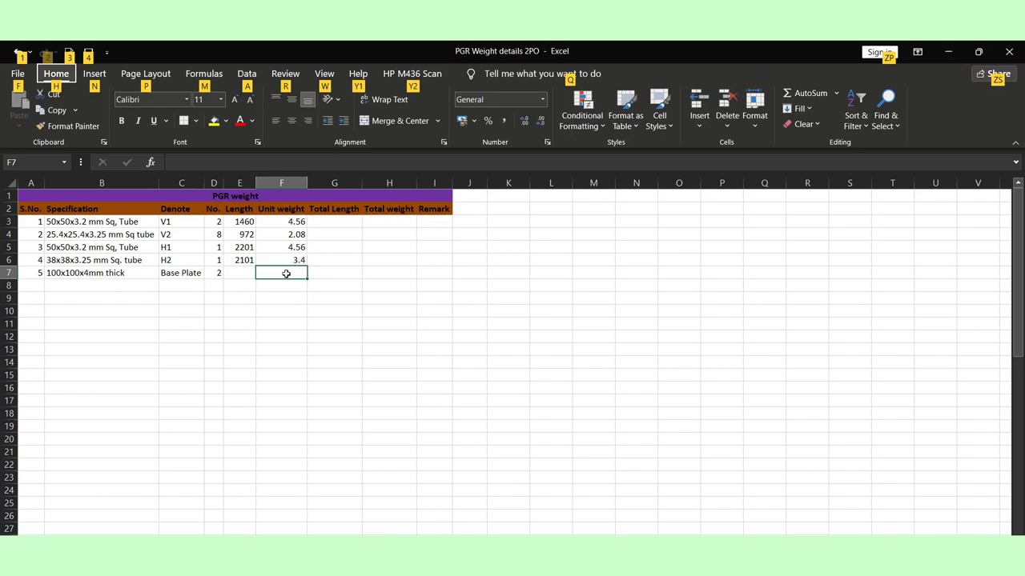
key(alt)
key(alt+Tab)
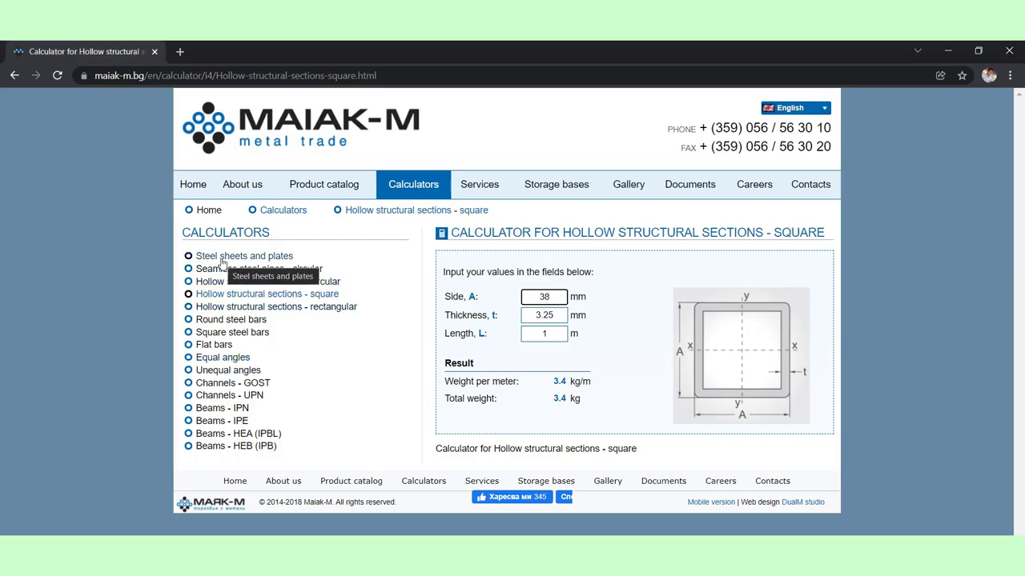
click(377, 325)
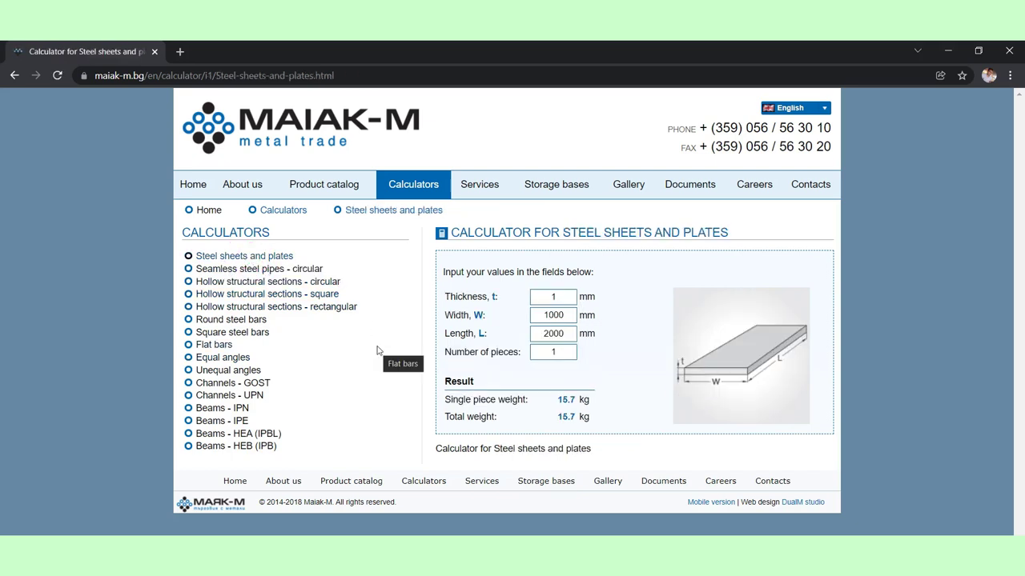
click(566, 296)
key(BackSpace)
text(4)
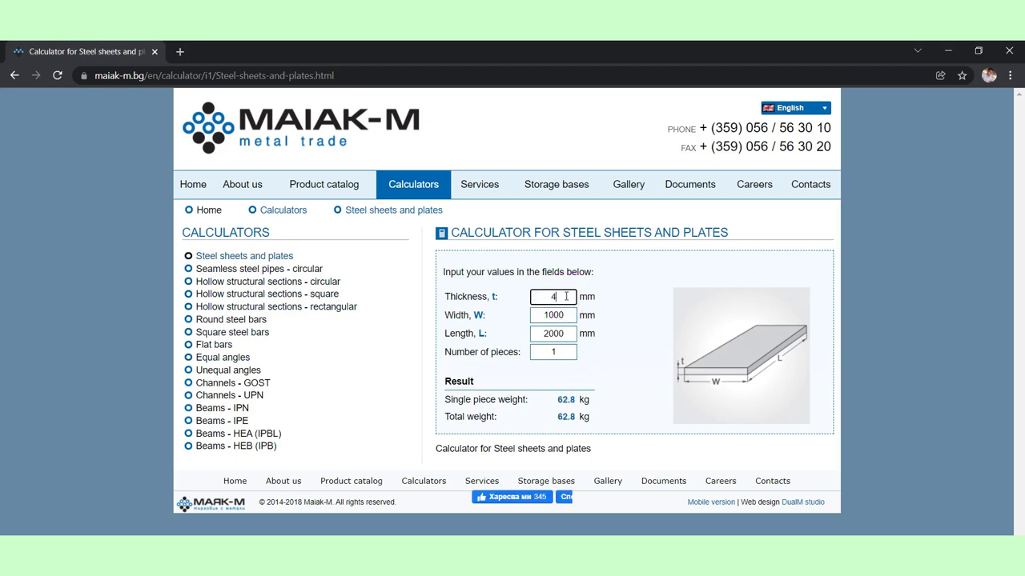
click(570, 313)
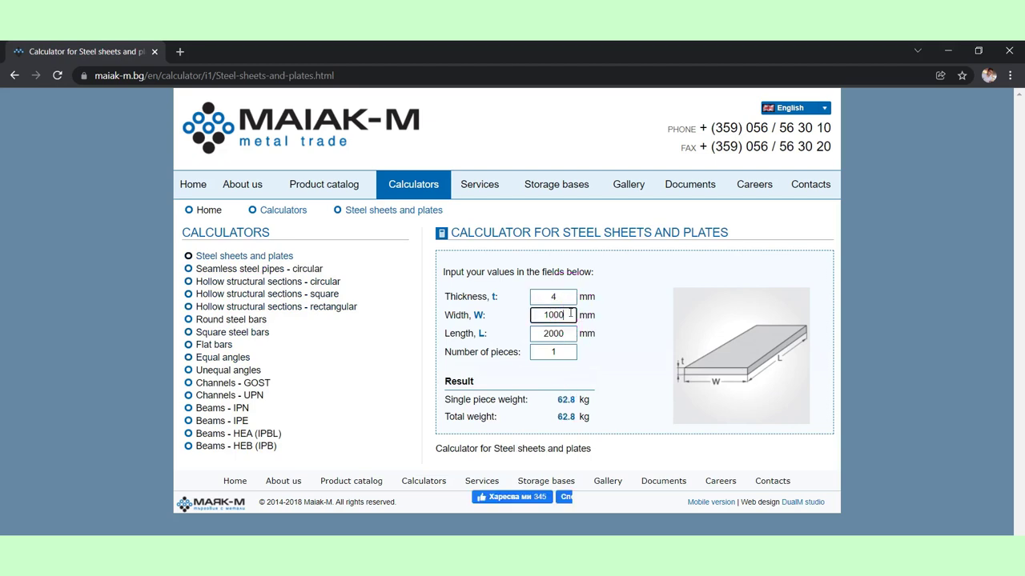
key(BackSpace)
drag(568, 336, 542, 335)
text(100)
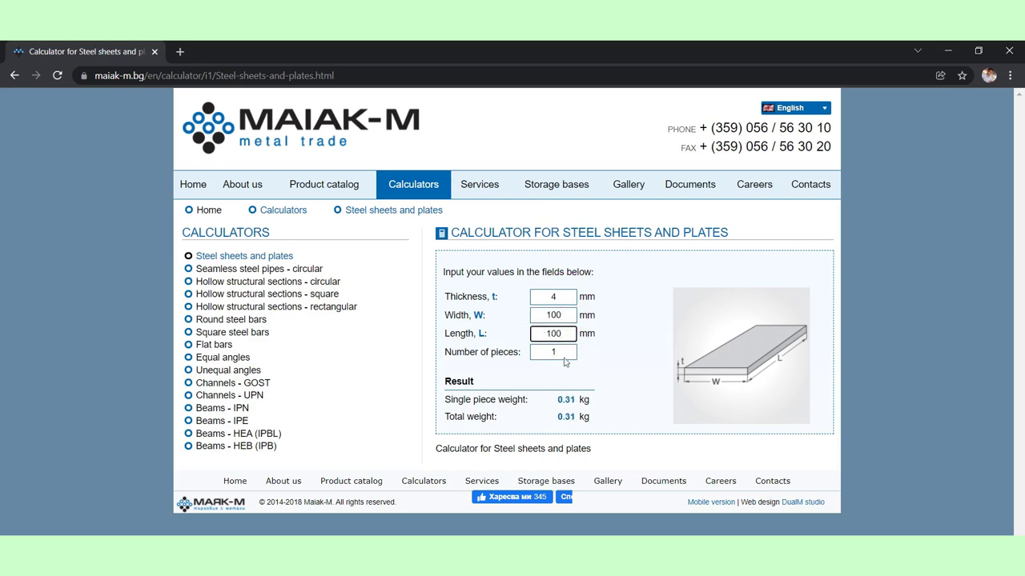
click(565, 355)
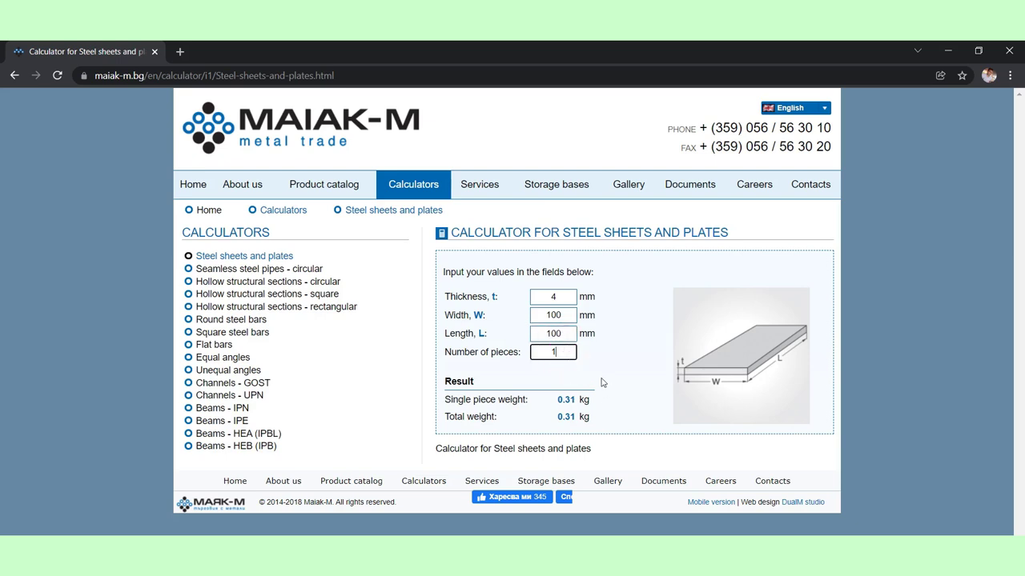
Return to Excel and enter .31 as the Base Plate's Unit weight in F7
key(alt+Tab)
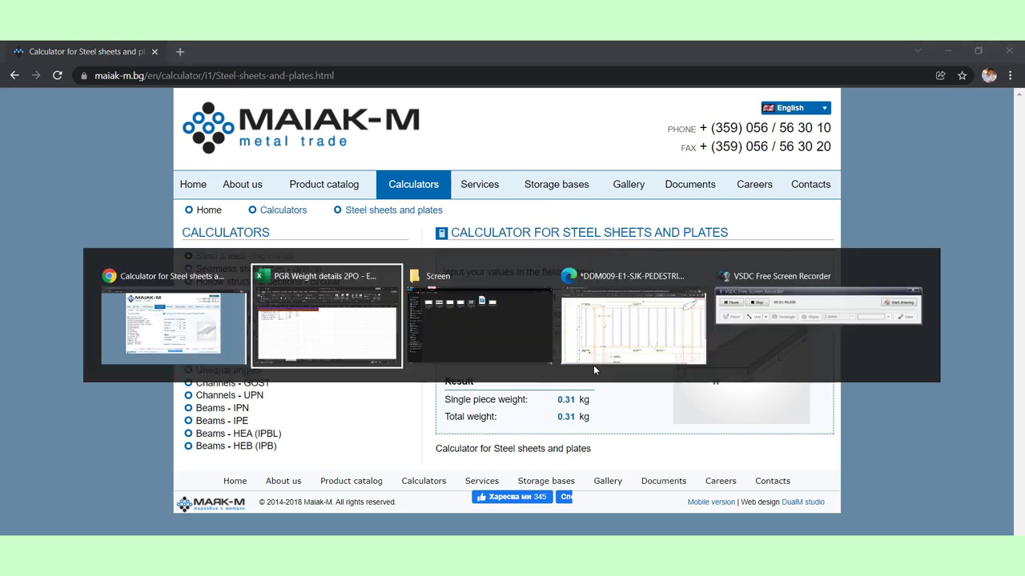
text(.31)
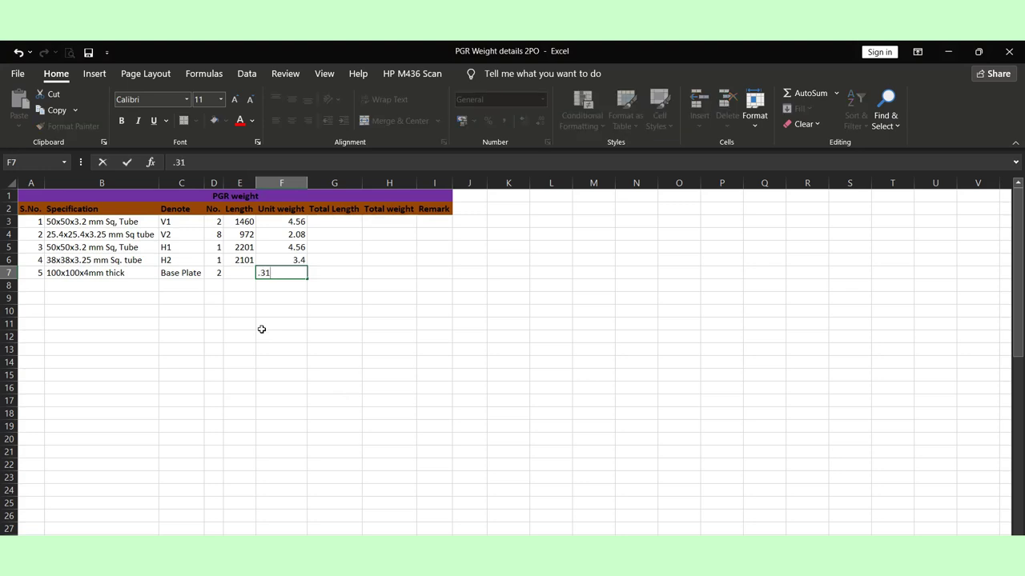
key(Return)
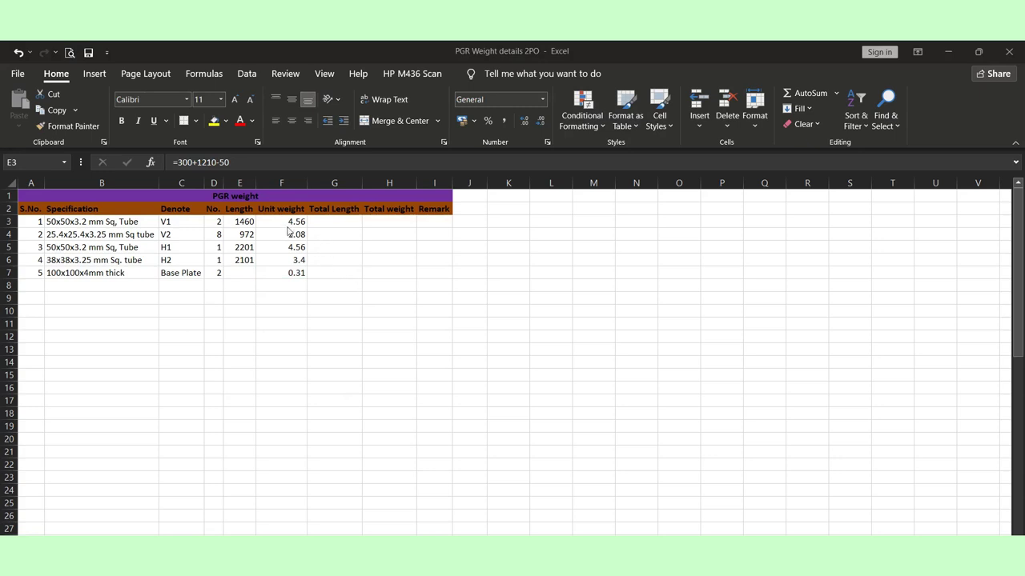
click(289, 220)
drag(288, 221, 290, 272)
click(328, 258)
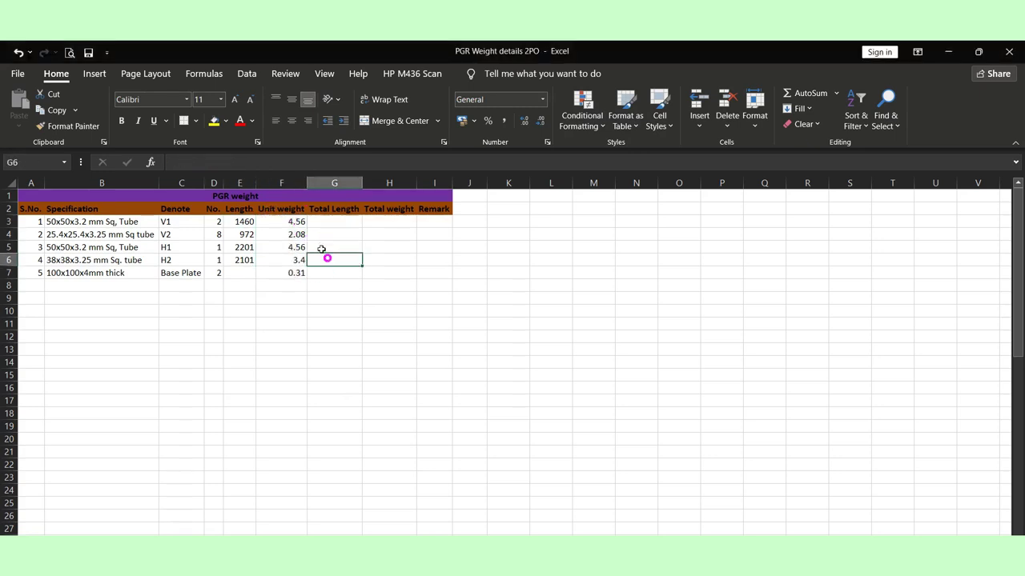
click(281, 221)
click(242, 221)
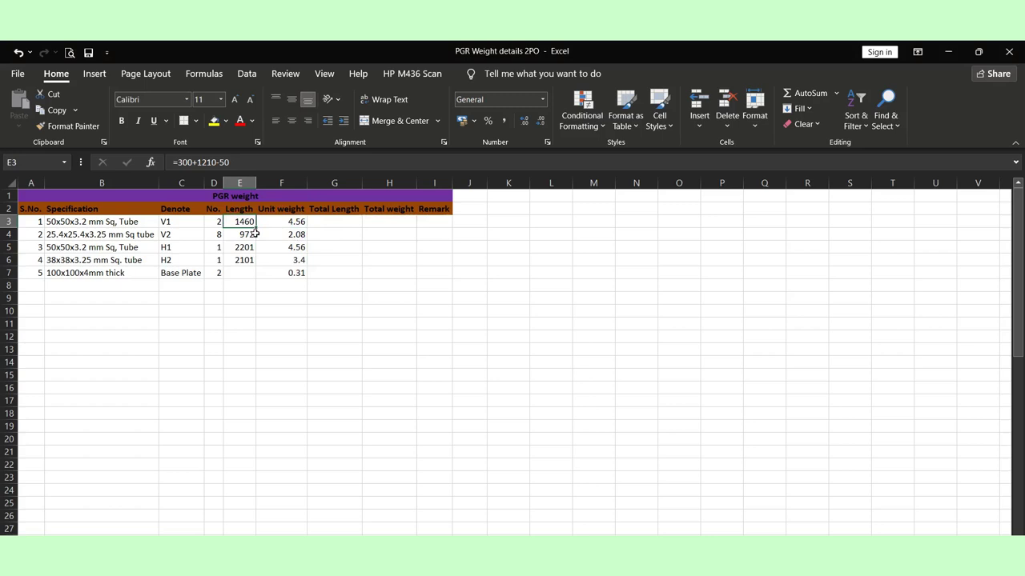
click(251, 211)
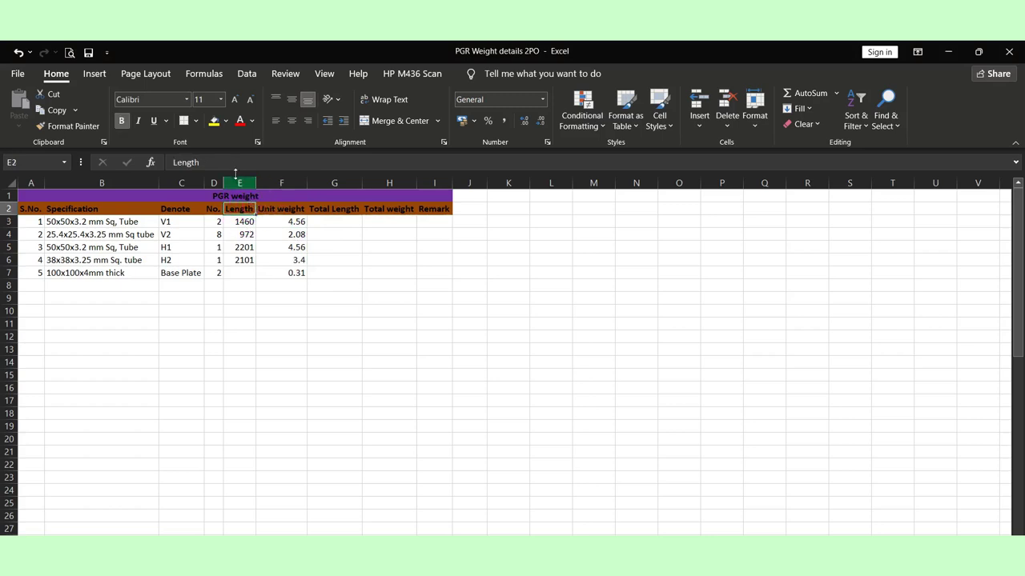
click(228, 163)
text((m))
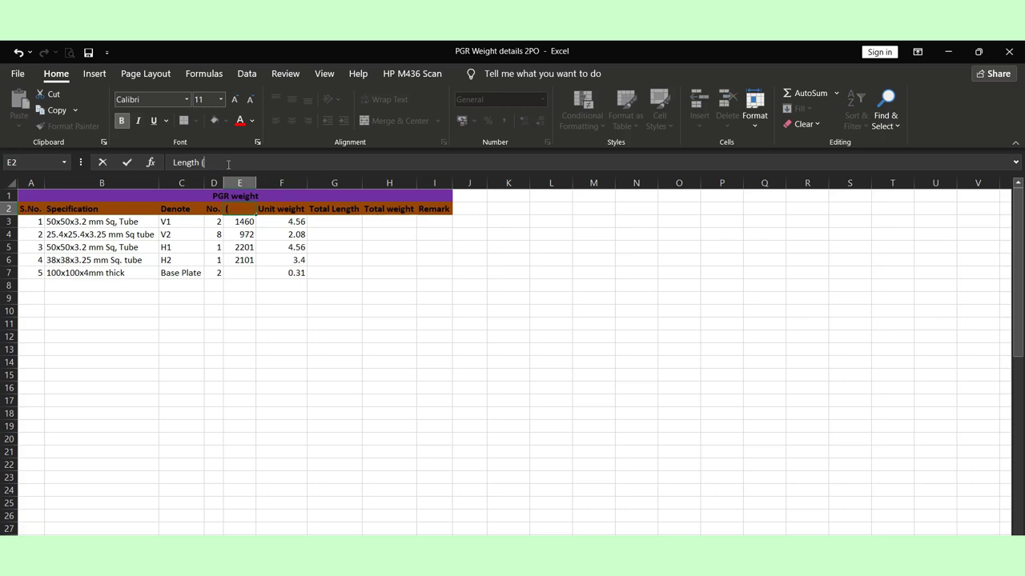
click(221, 275)
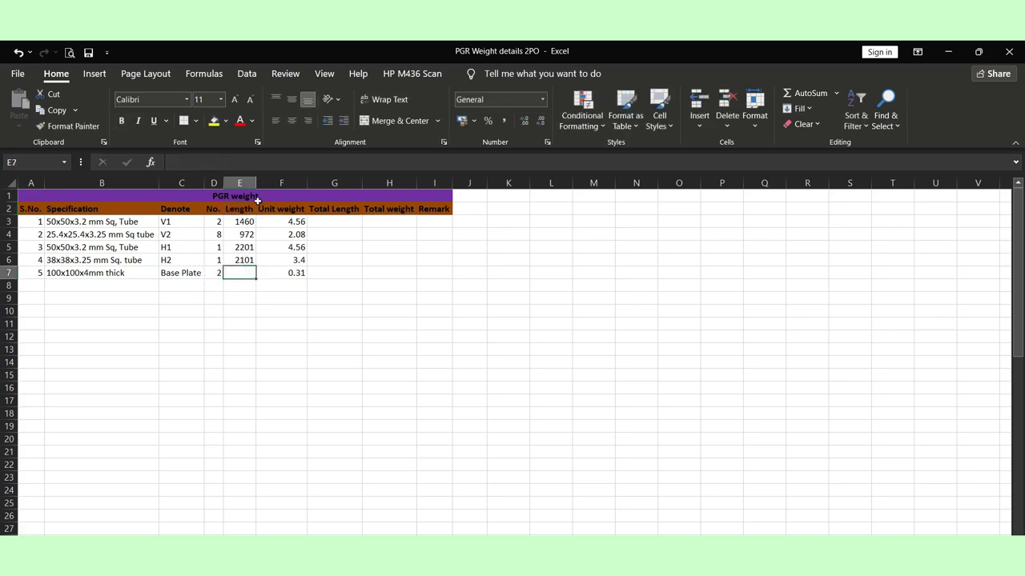
click(240, 222)
double_click(239, 223)
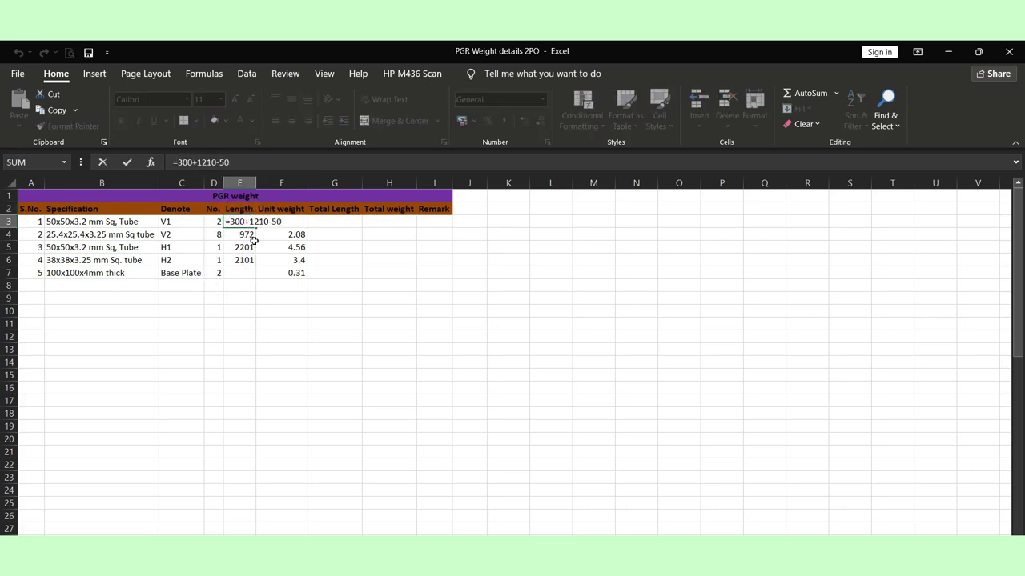
click(271, 309)
Enter the formula =D3*E3/1000 as V1's Total Length in G3
click(321, 222)
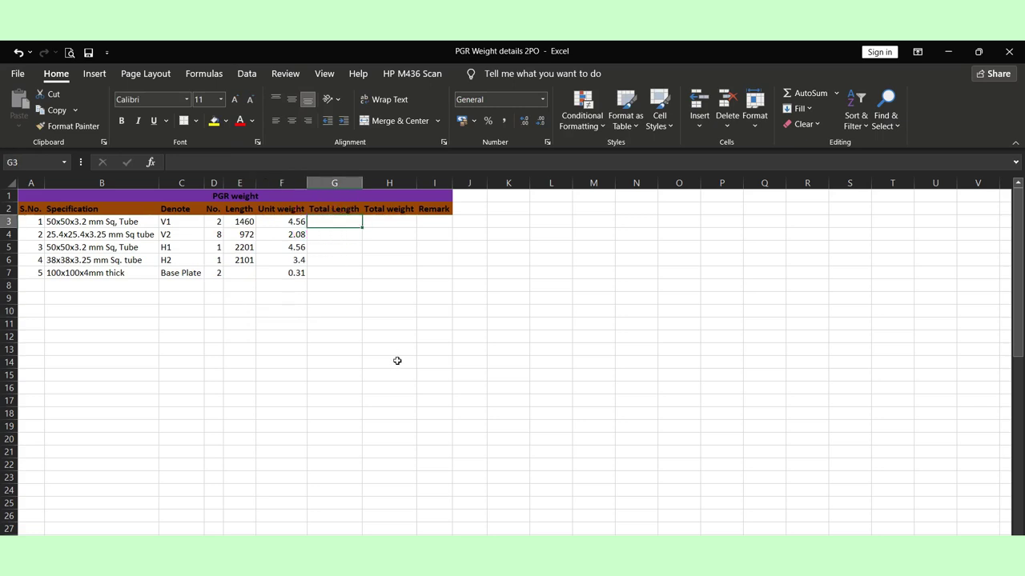
text(=)
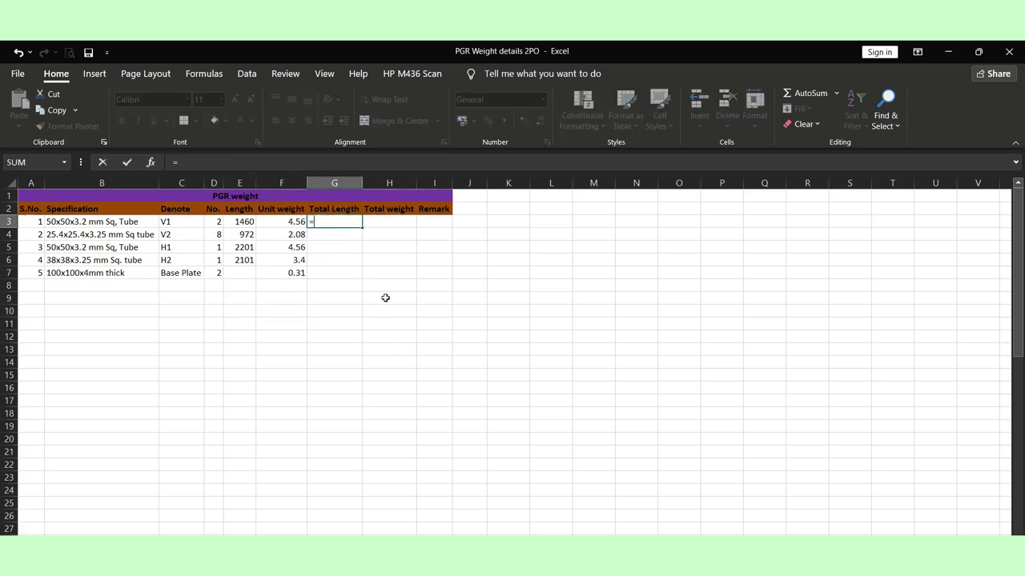
click(218, 222)
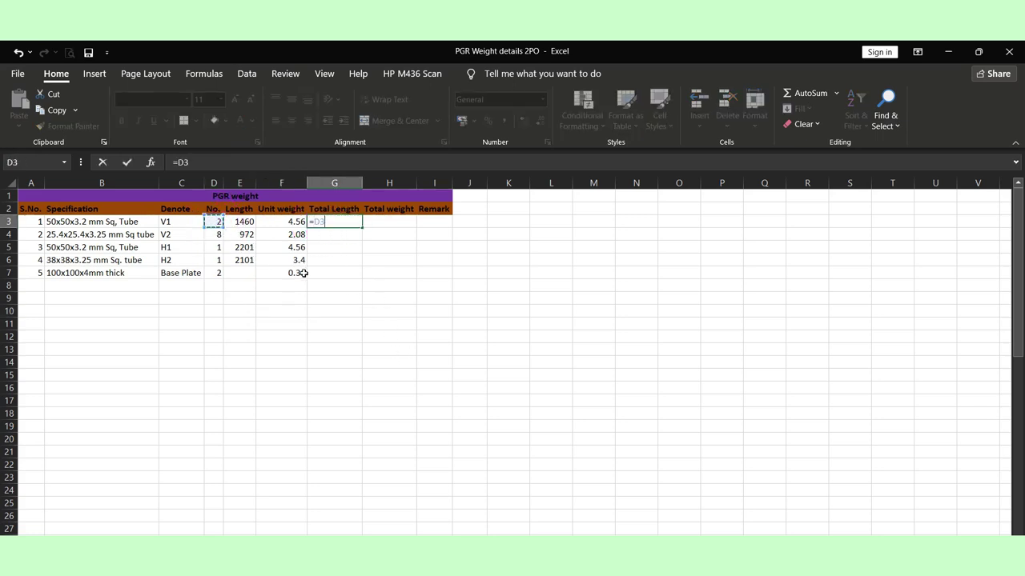
text(*)
click(249, 222)
text(/)
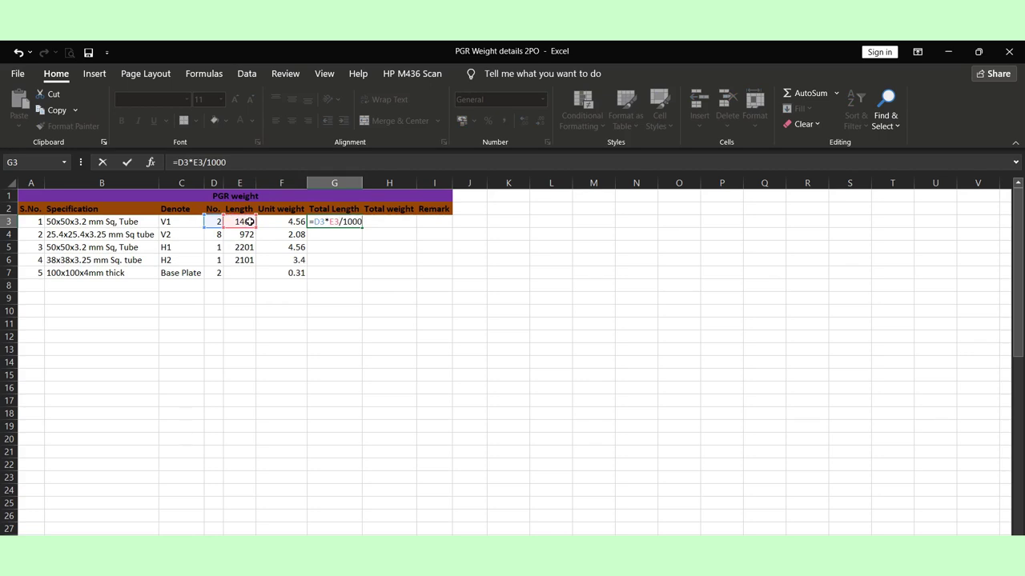
text(1000)
key(Return)
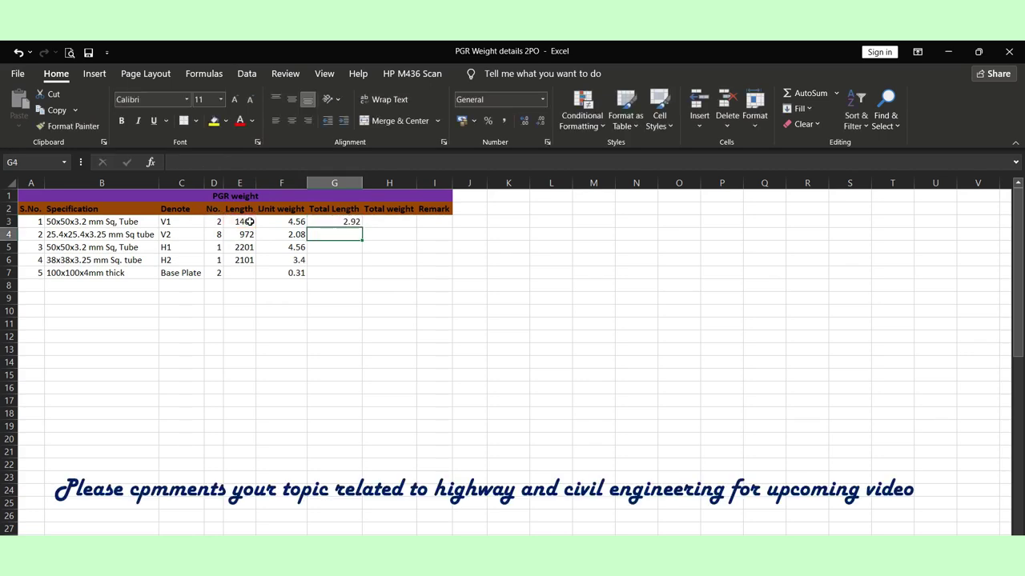
Fill the V1 total length formula down through the Base Plate row and clear the Base Plate's total length
click(338, 222)
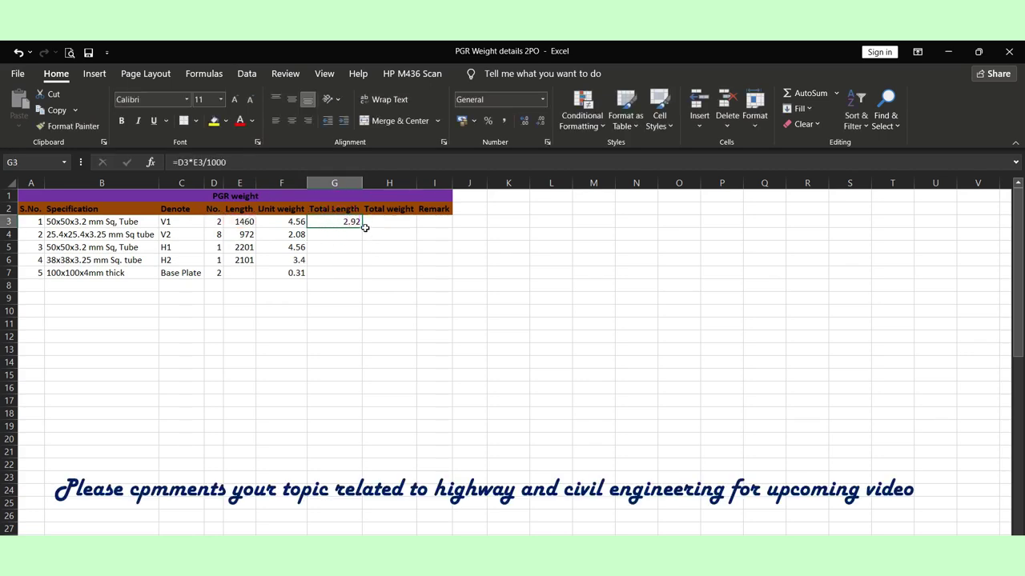
drag(361, 227, 356, 280)
click(400, 261)
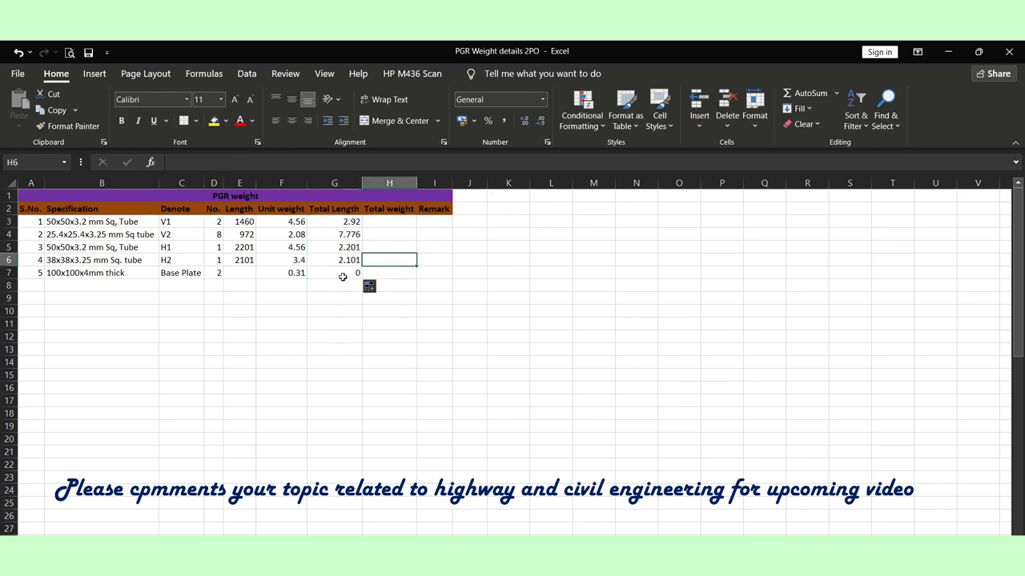
click(342, 273)
key(Delete)
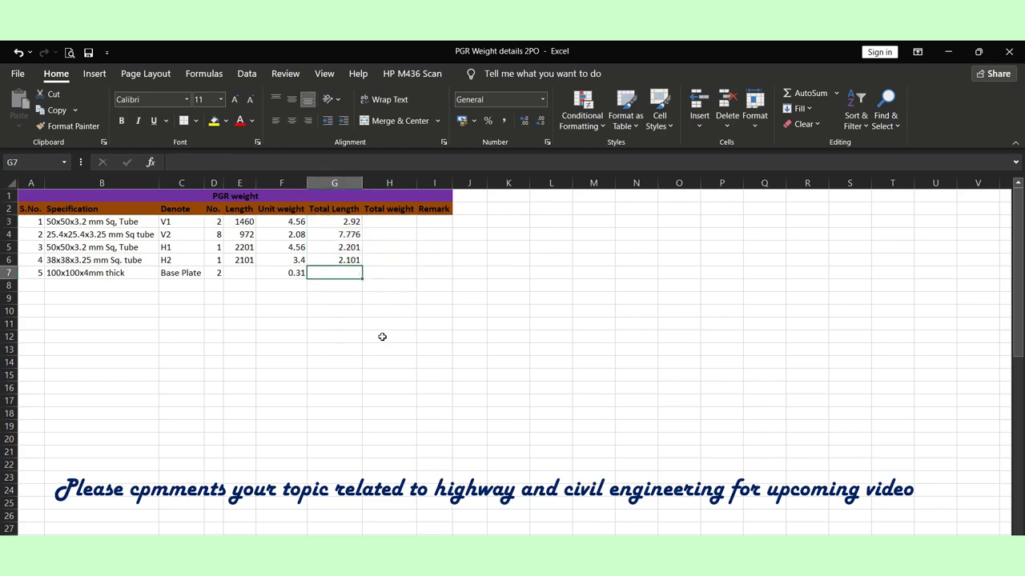
Calculate V1's total weight in H3 with =G3*F3 and fill the formula down through the Base Plate row
click(389, 272)
click(386, 222)
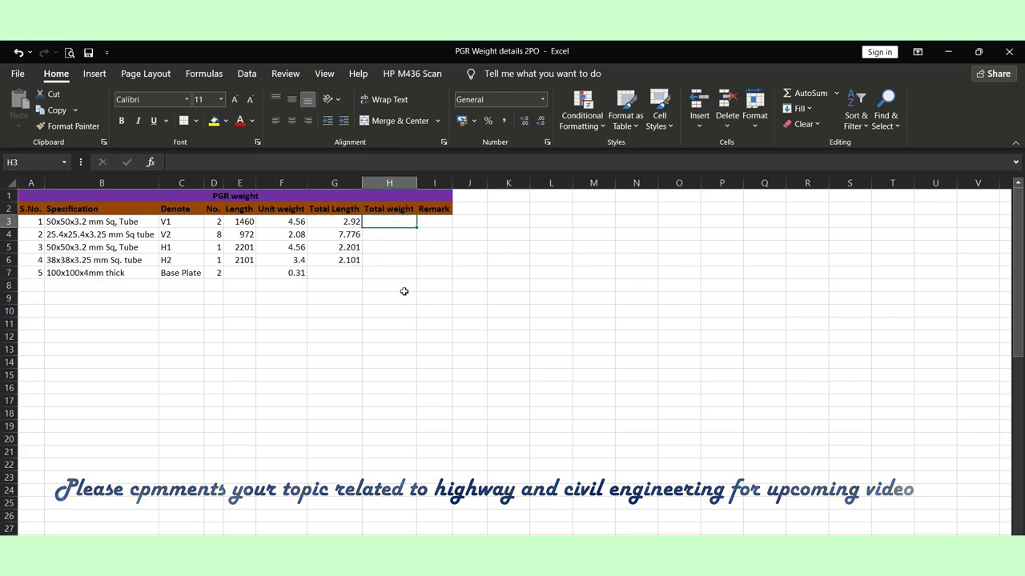
text(=)
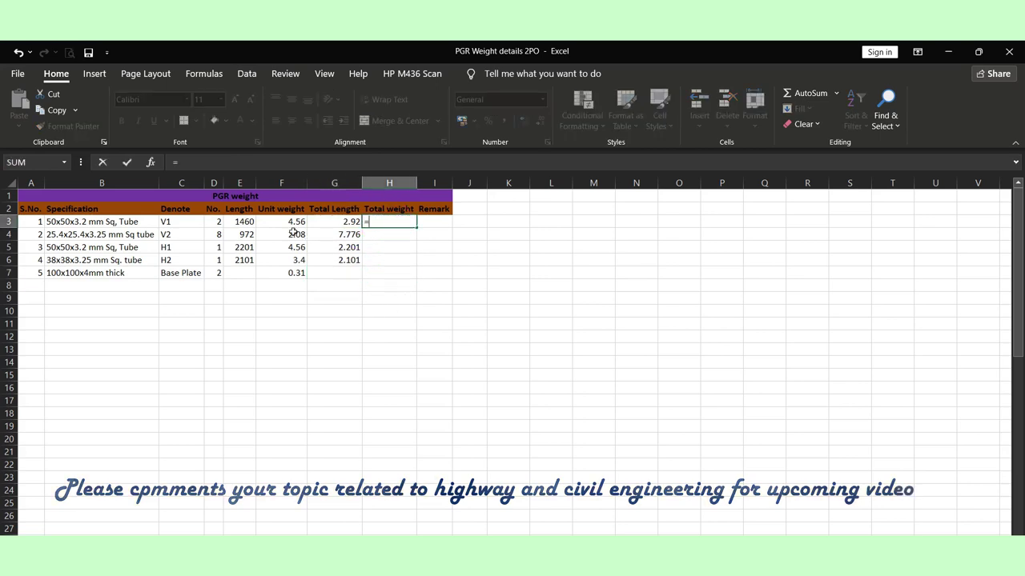
click(334, 221)
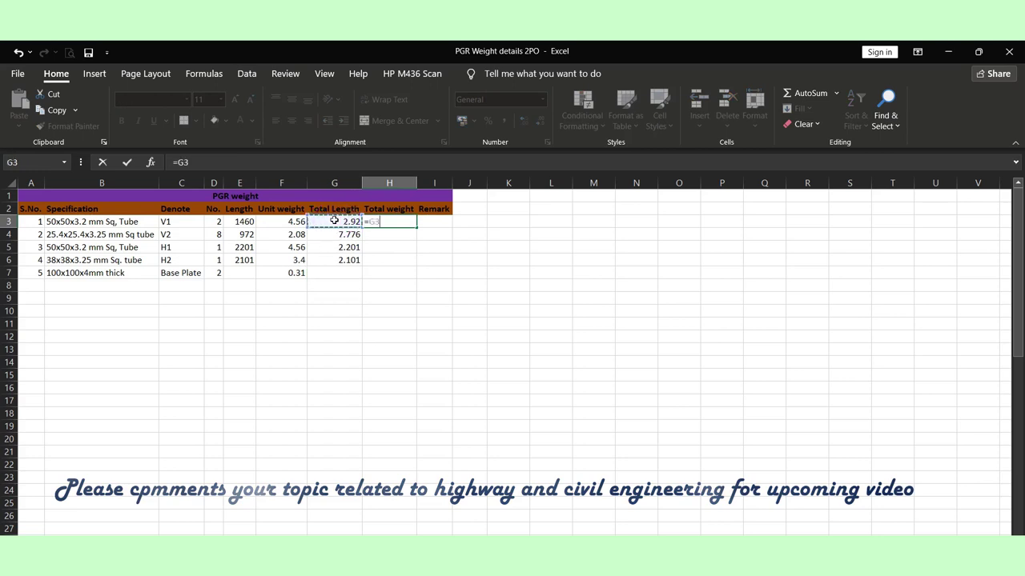
text(*)
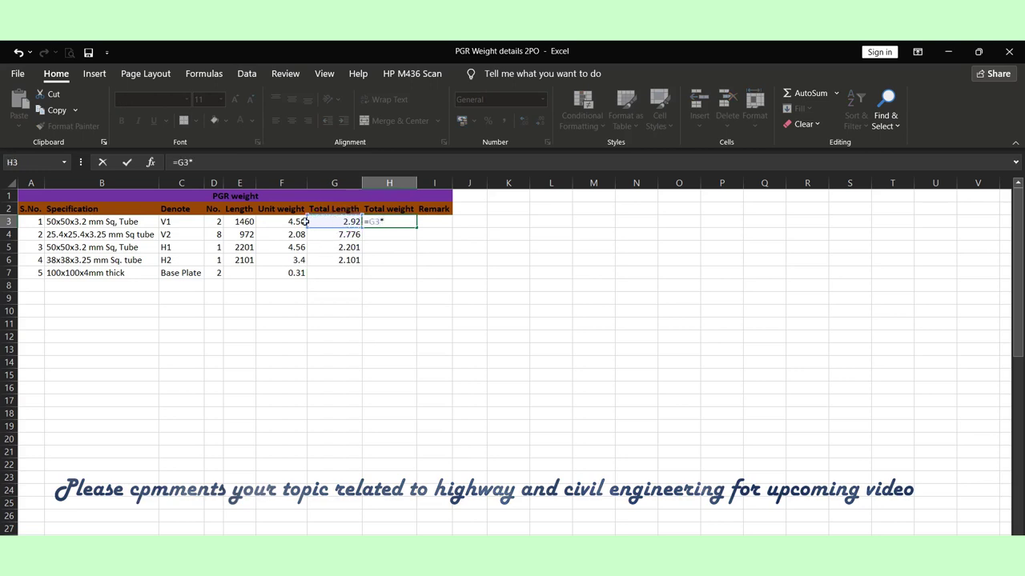
click(288, 221)
key(Return)
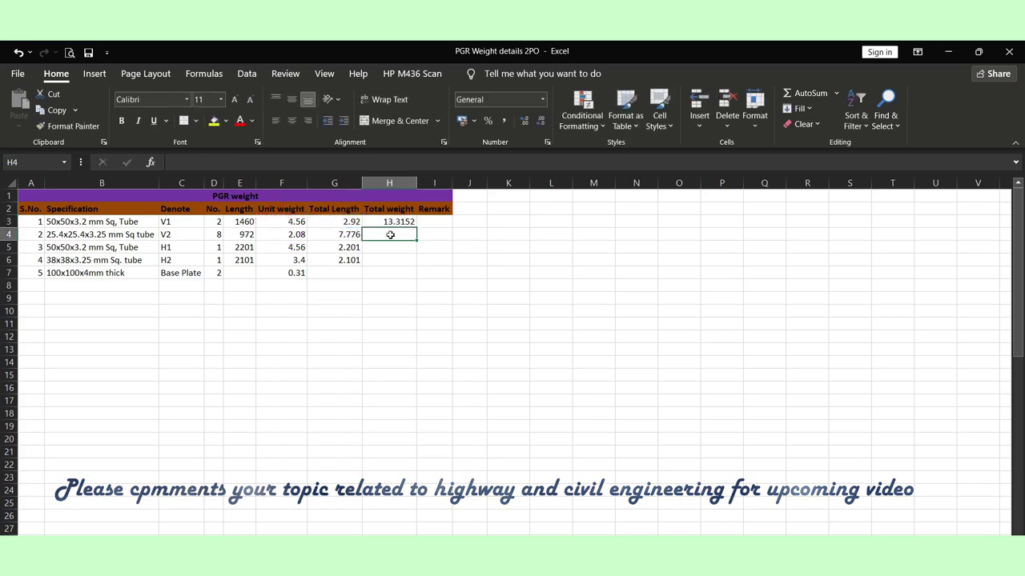
click(393, 222)
drag(417, 228, 408, 272)
Replace the Base Plate's total weight formula in H7 with =F7*D7, unit weight times number
click(405, 273)
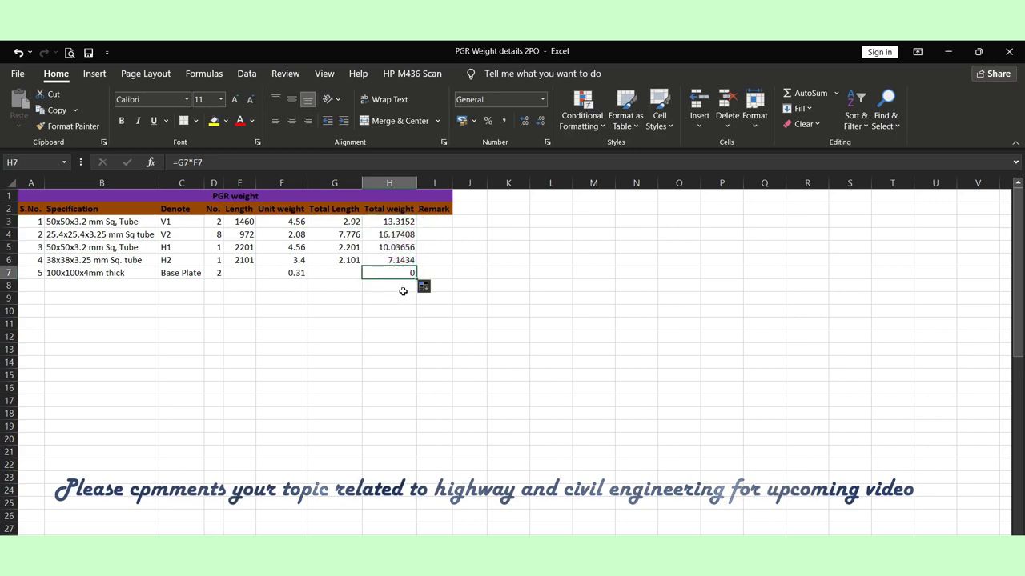
text(=)
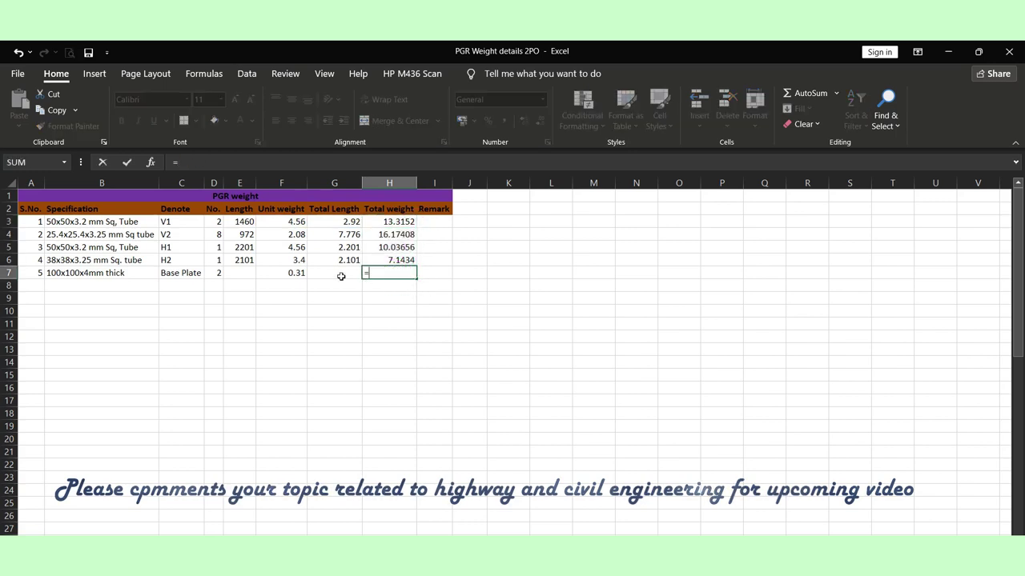
click(292, 273)
text(*)
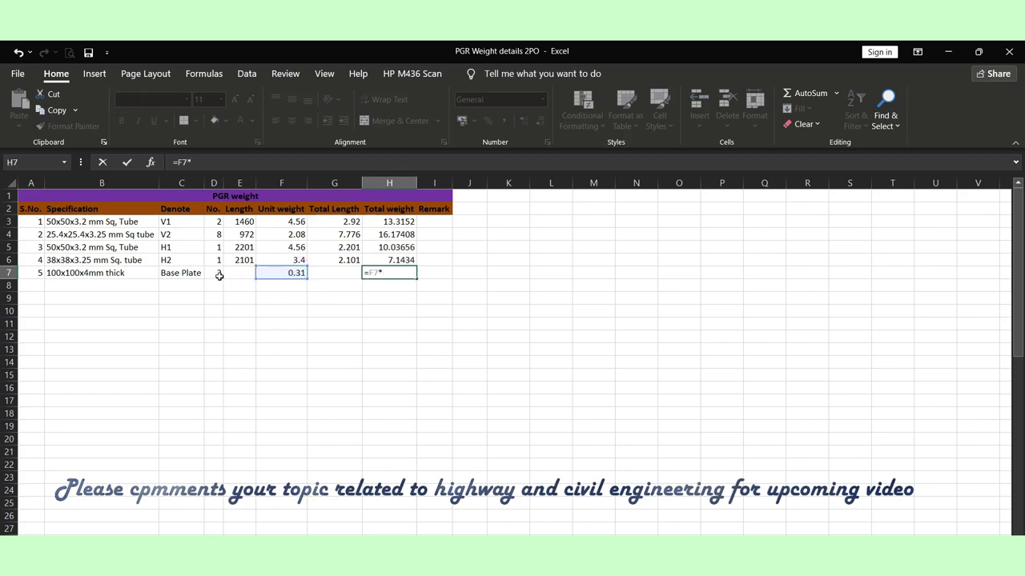
click(218, 273)
key(Return)
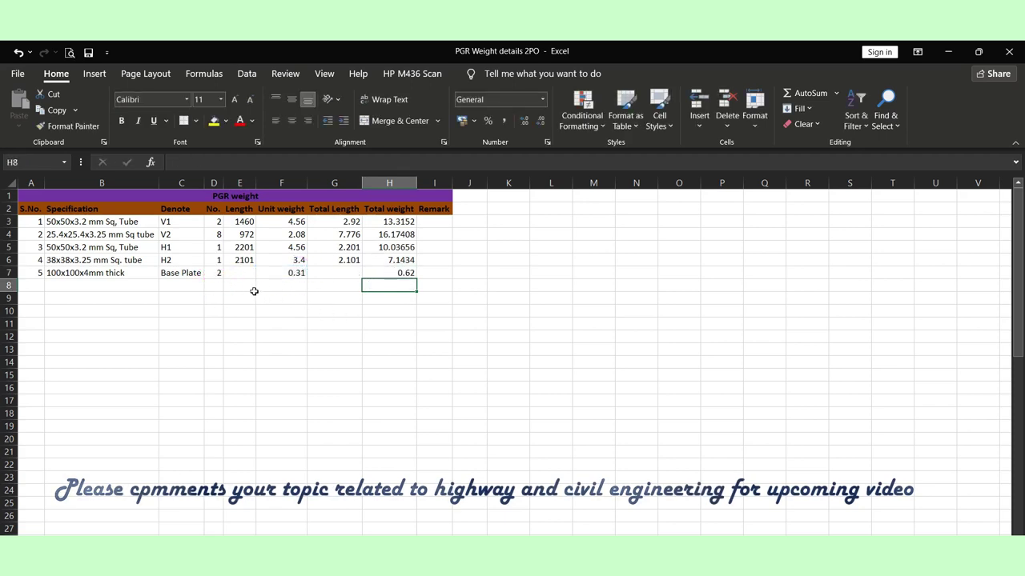
Label cell F8 "Total -" and sum the total weights H3:H7 in cell H8
click(285, 292)
text(Total +)
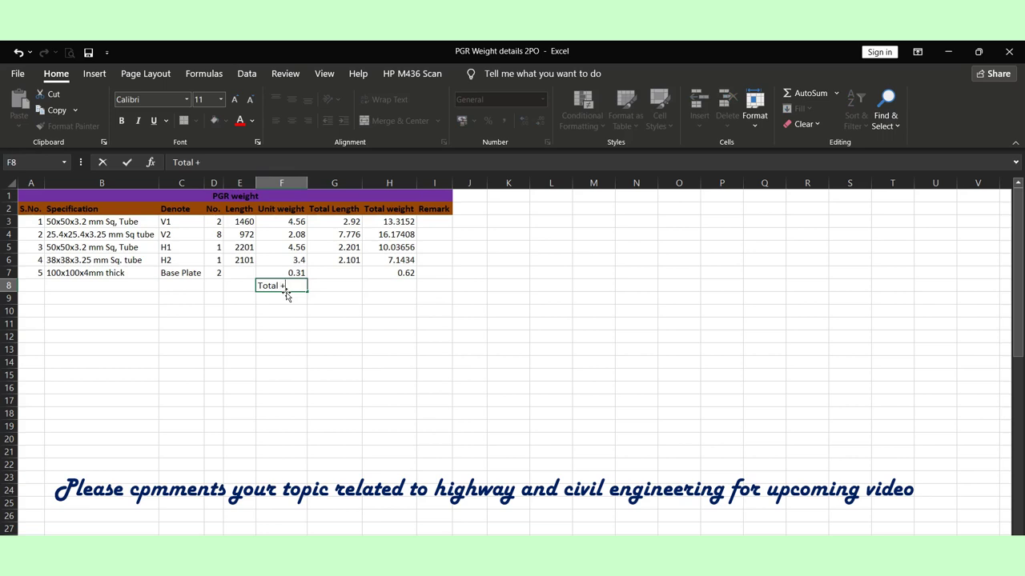
text(-)
click(350, 334)
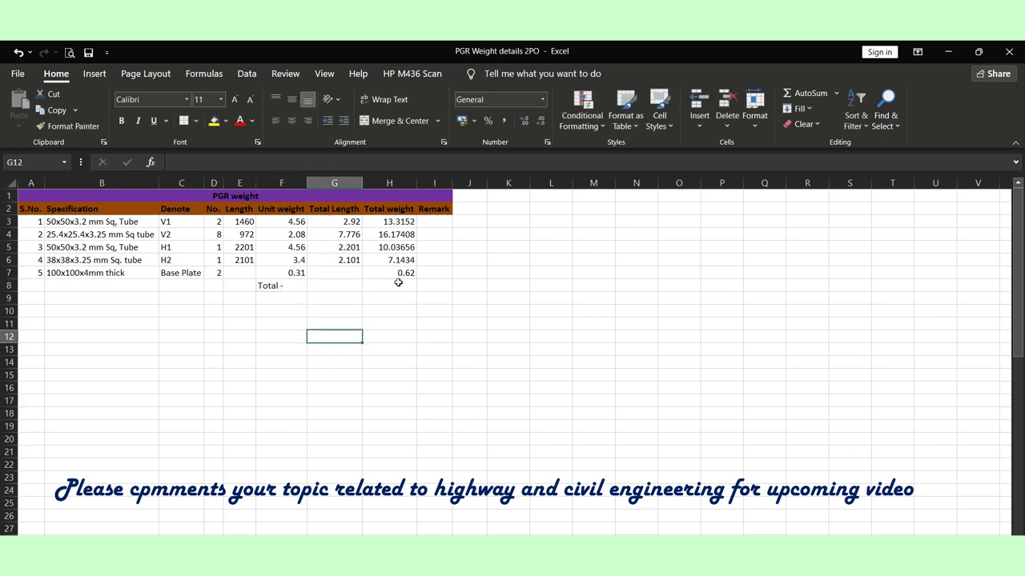
click(395, 288)
key(alt+equal)
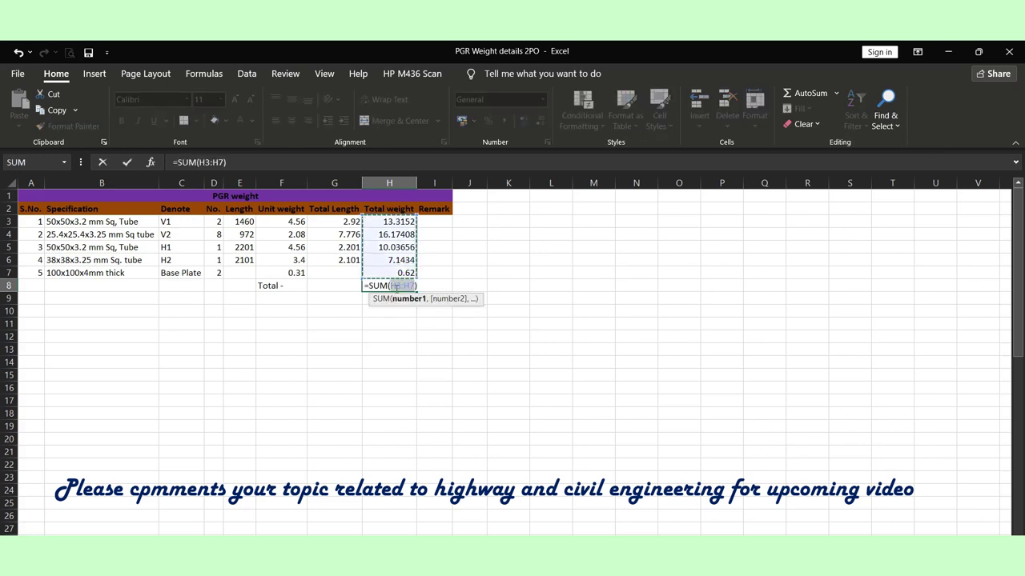
key(Return)
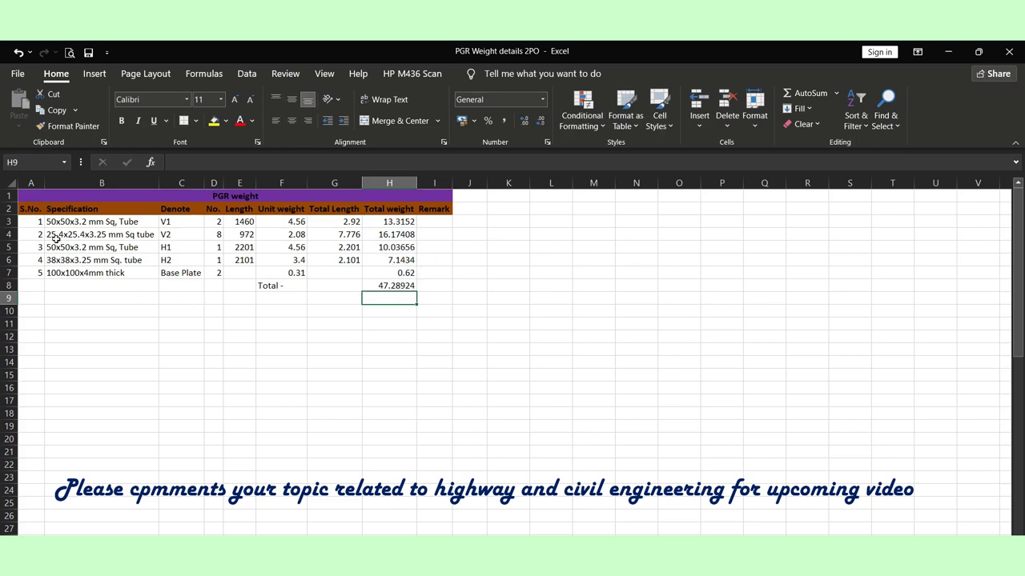
Apply all borders to the whole weight table, A1 to I8
drag(41, 196, 231, 282)
key(alt)
key(h)
key(b)
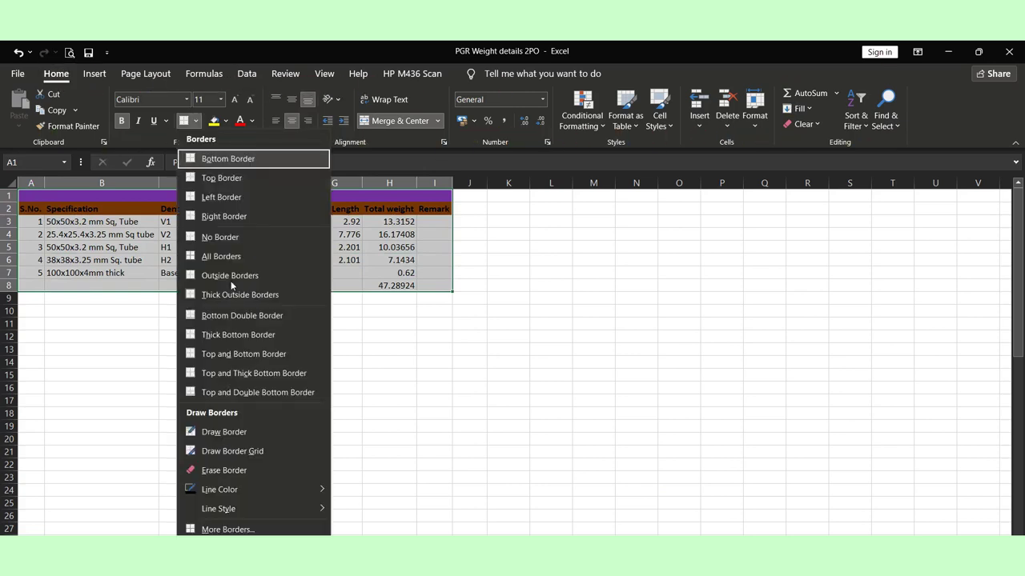
key(a)
click(327, 344)
Format the Total row, A8 to I8, with yellow fill, bold text and font size 12
drag(435, 285, 32, 286)
click(213, 121)
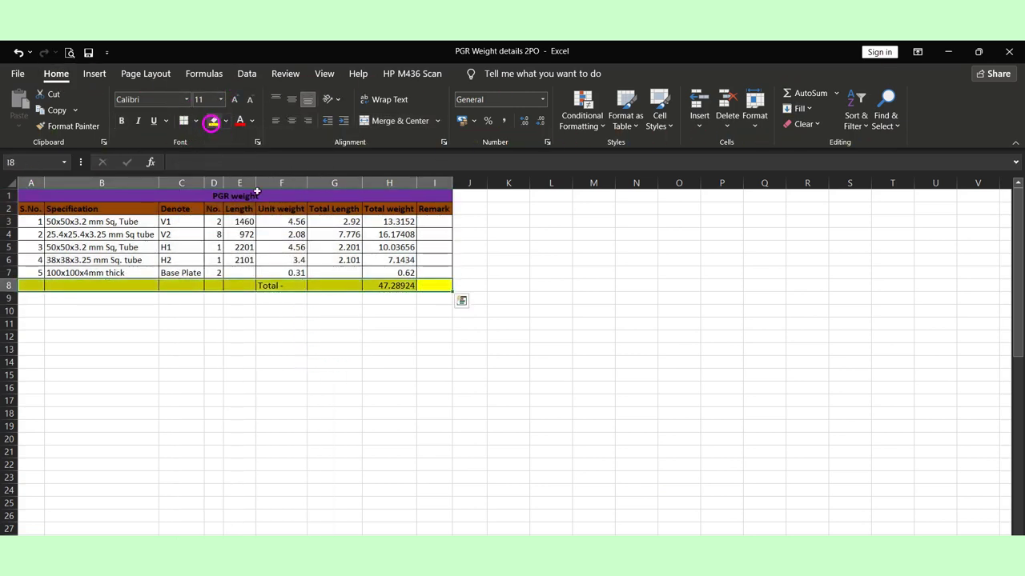
click(333, 311)
drag(446, 286, 32, 286)
click(120, 122)
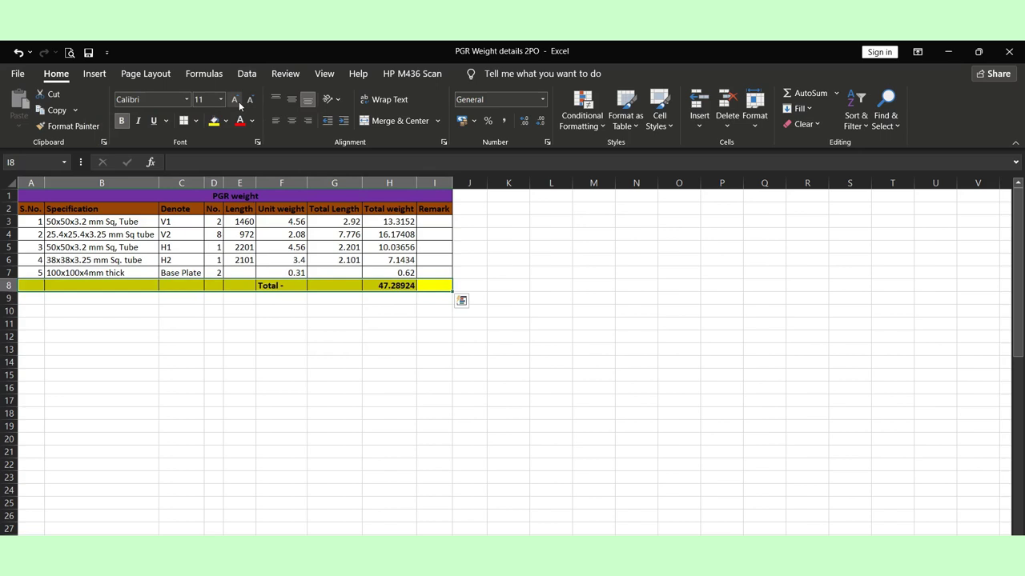
click(496, 308)
Check the formulas in the Total weight column, from the V1 row down to the overall total
click(391, 226)
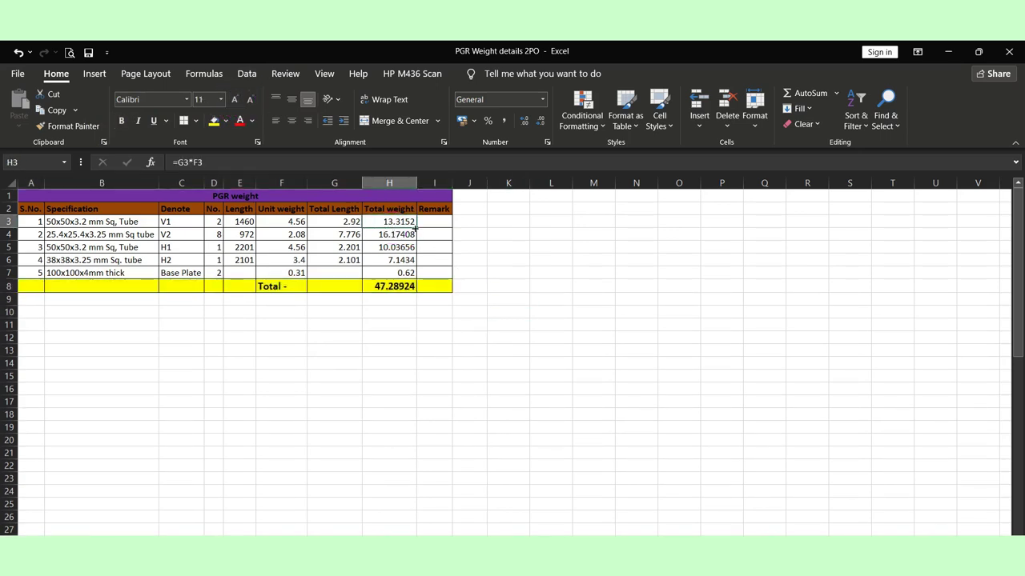
click(406, 223)
double_click(406, 222)
key(Escape)
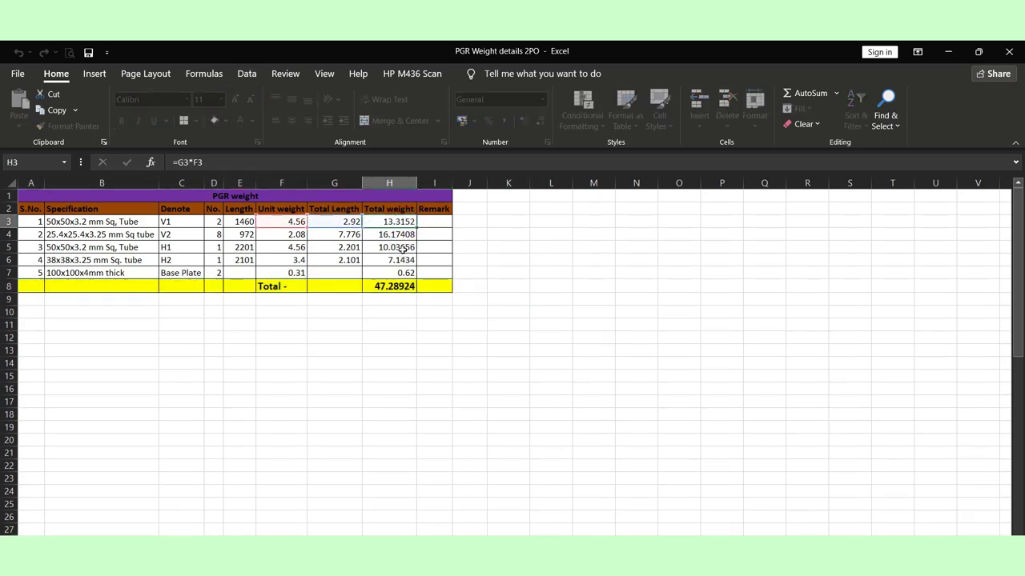
double_click(400, 234)
key(Escape)
double_click(398, 247)
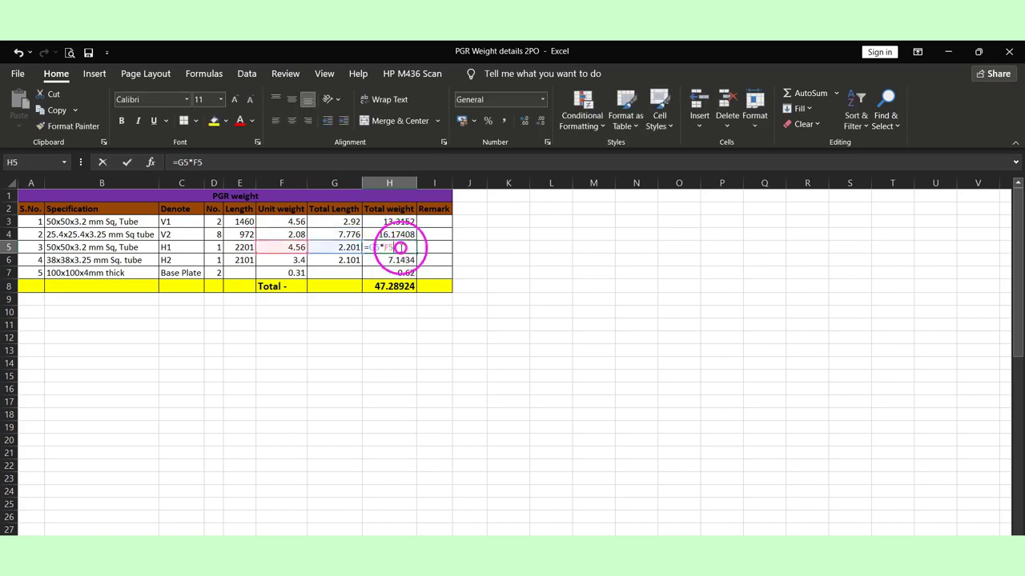
key(Escape)
click(397, 261)
double_click(398, 261)
key(Escape)
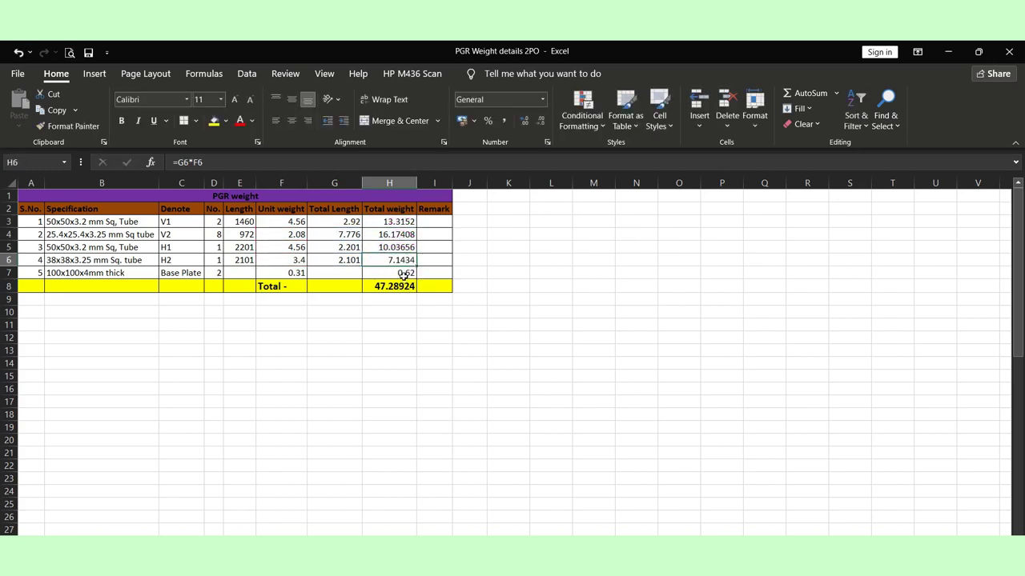
click(404, 287)
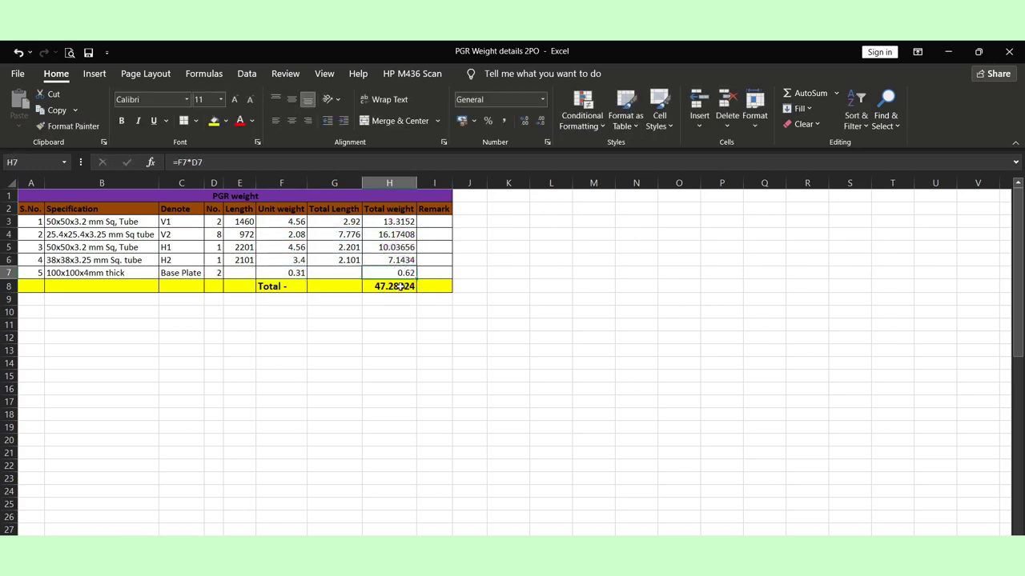
double_click(403, 288)
key(Escape)
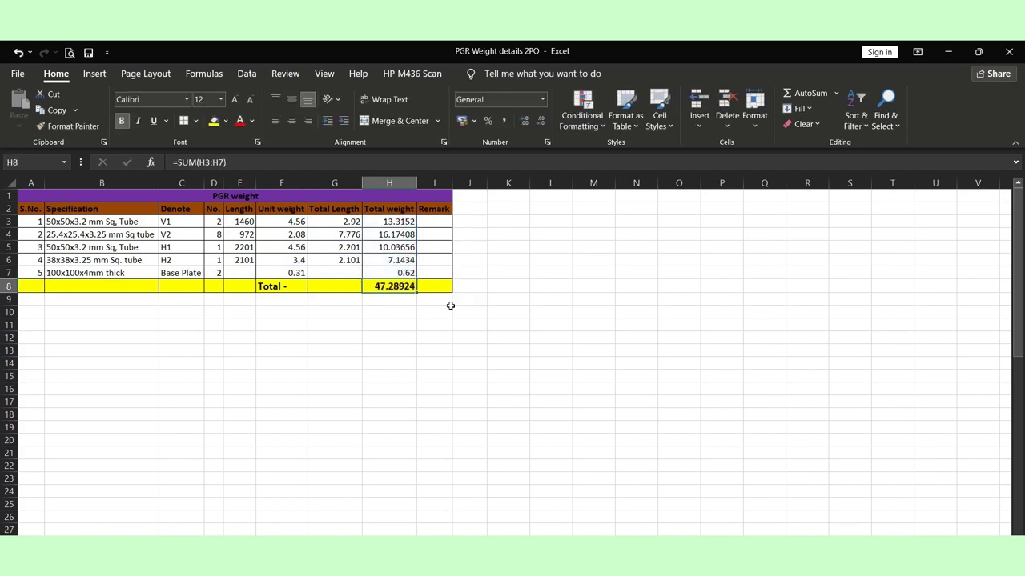
click(334, 402)
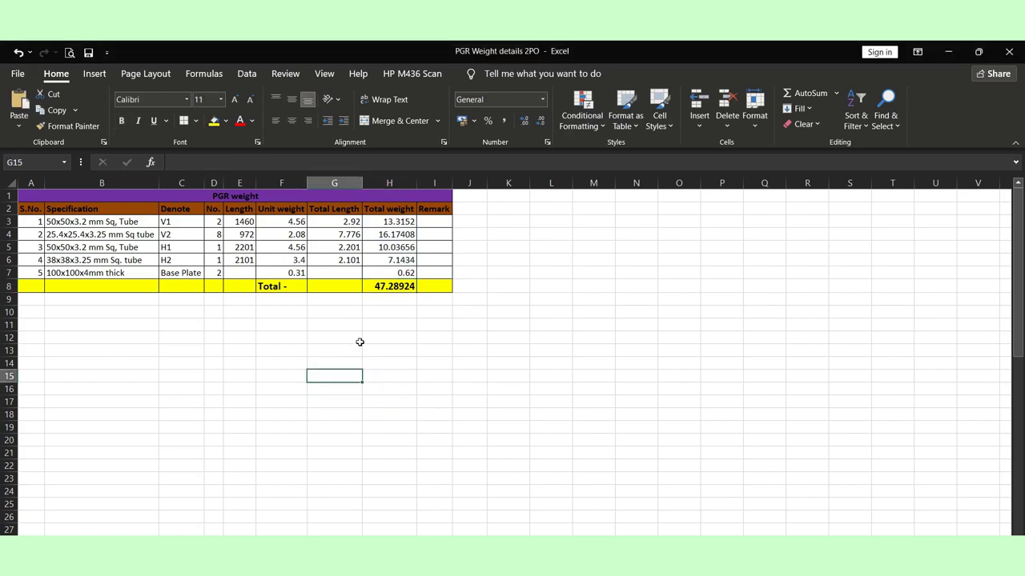
Insert a blank row above the PGR weight title row
key(ctrl+Up)
key(ctrl+Home)
key(shift+space)
key(ctrl+shift+plus)
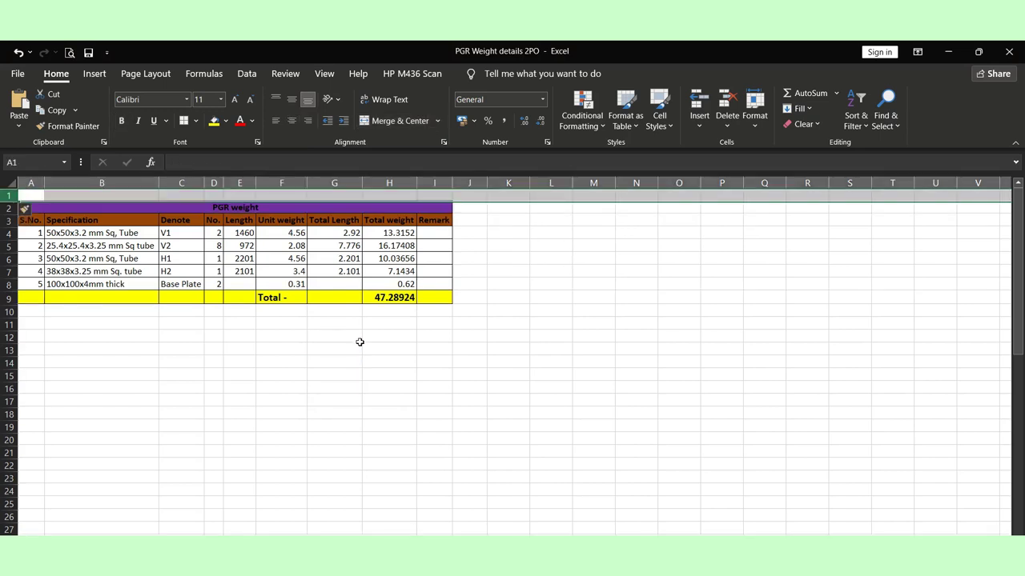
Merge and center cells A1 to I1 in the blank row across the table's width
key(Right)
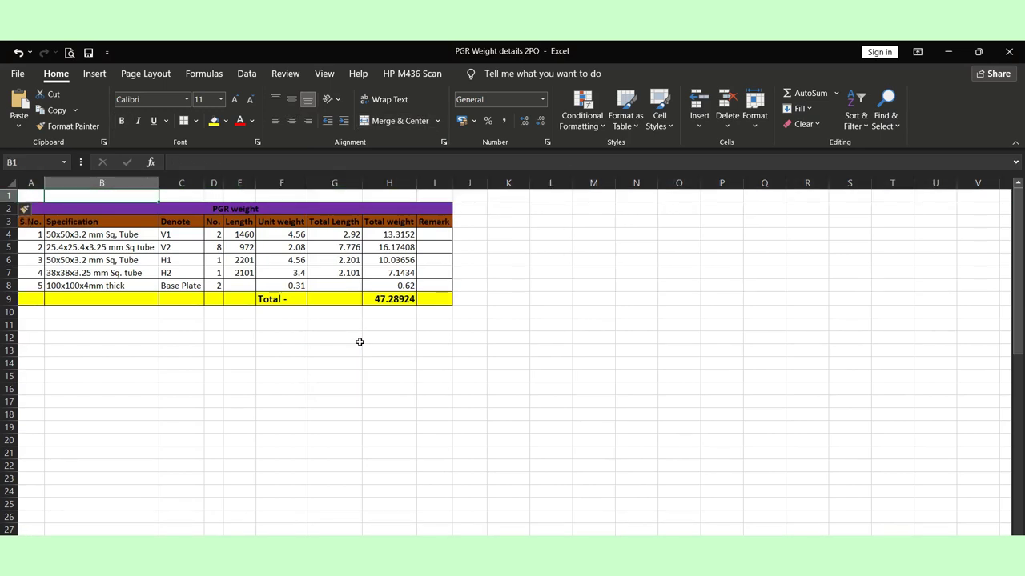
key(Left)
key(shift+Right)
key(shift+Right)
key(shift+Right)
key(shift+Right)
key(shift+Right)
key(shift+Right)
key(shift+Right)
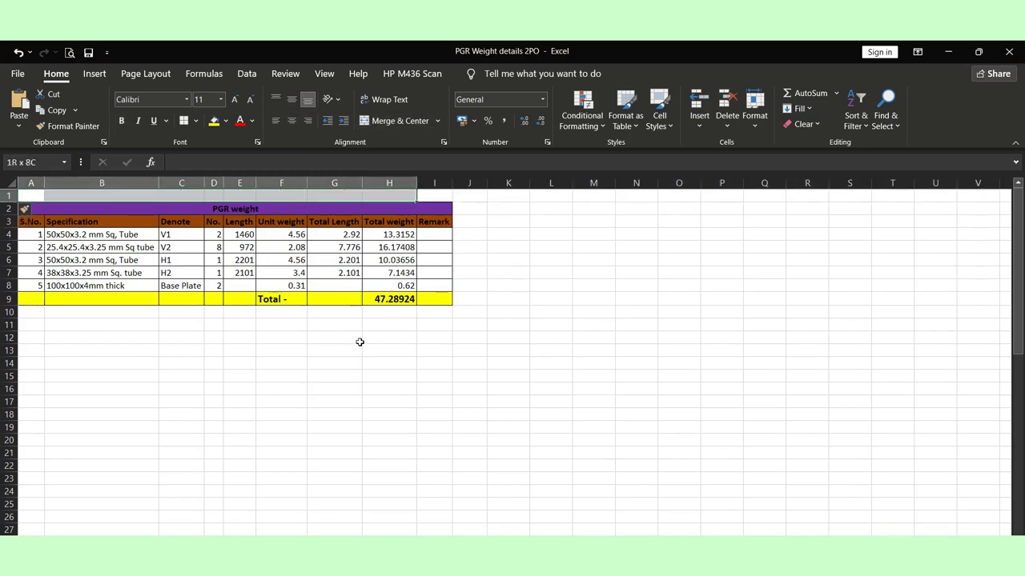
key(shift+Right)
key(alt)
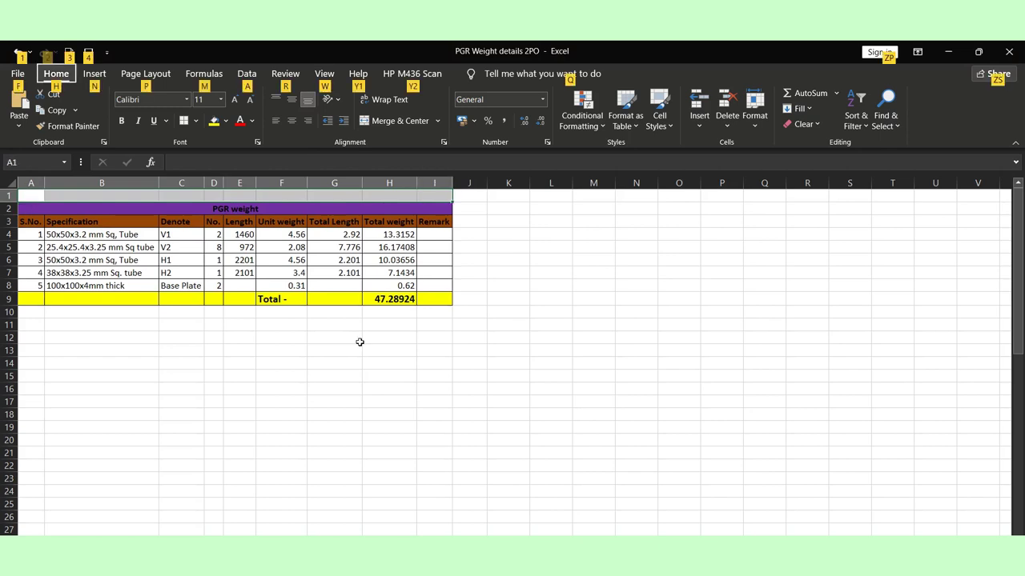
key(h)
key(m)
text(c)
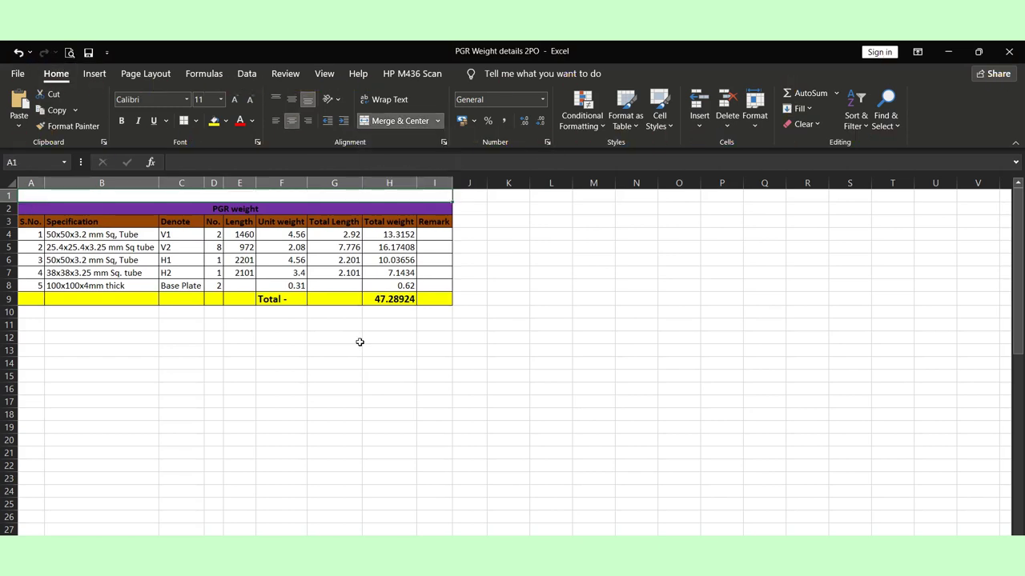
Enter "Method-01" as the heading in the merged cell above the table
text(Meth)
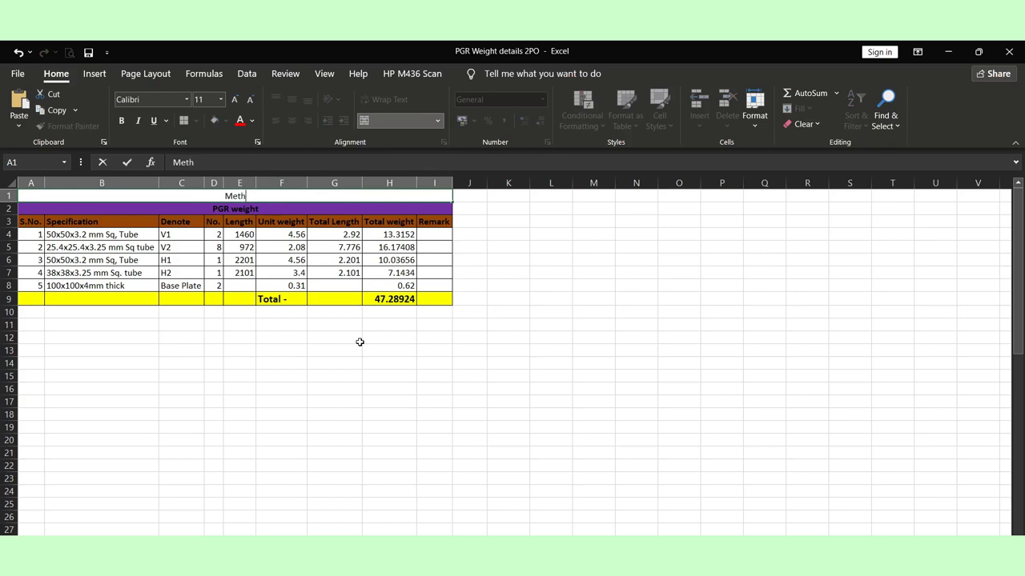
text(od-01)
key(ctrl+Return)
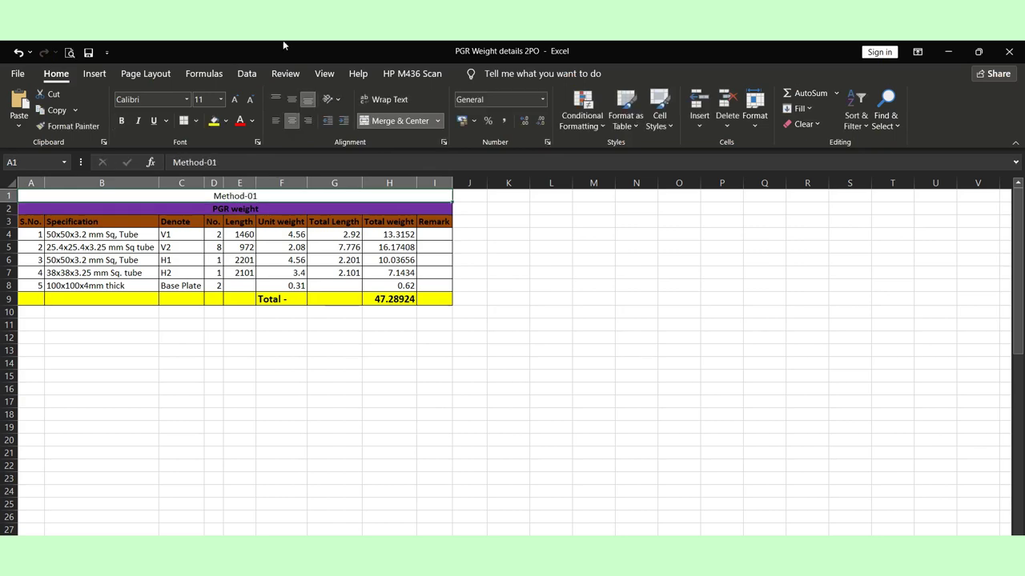
Format the Method-01 heading with font size 18, bold text and a light blue fill
click(208, 99)
text(18)
key(Return)
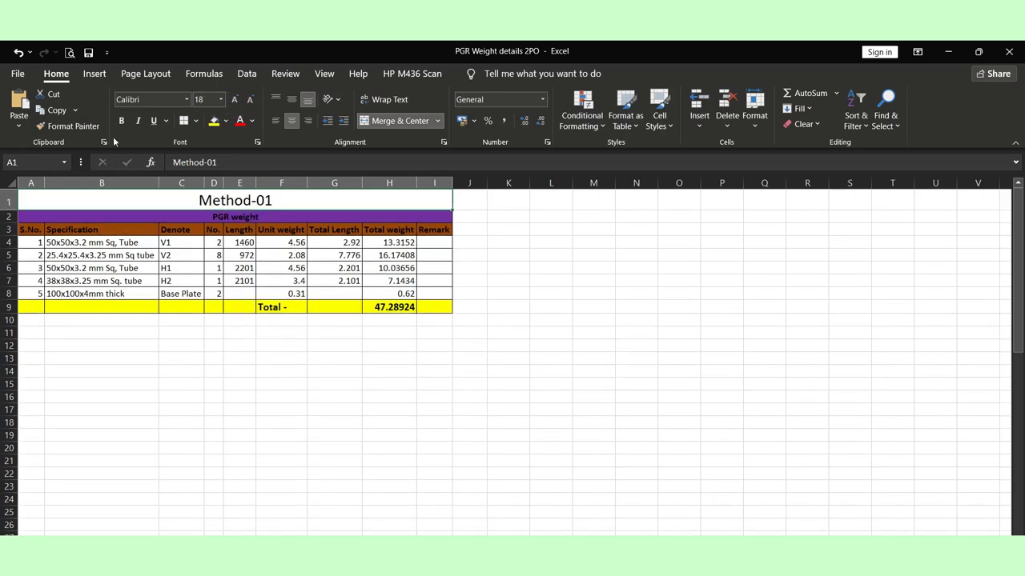
click(120, 121)
click(226, 120)
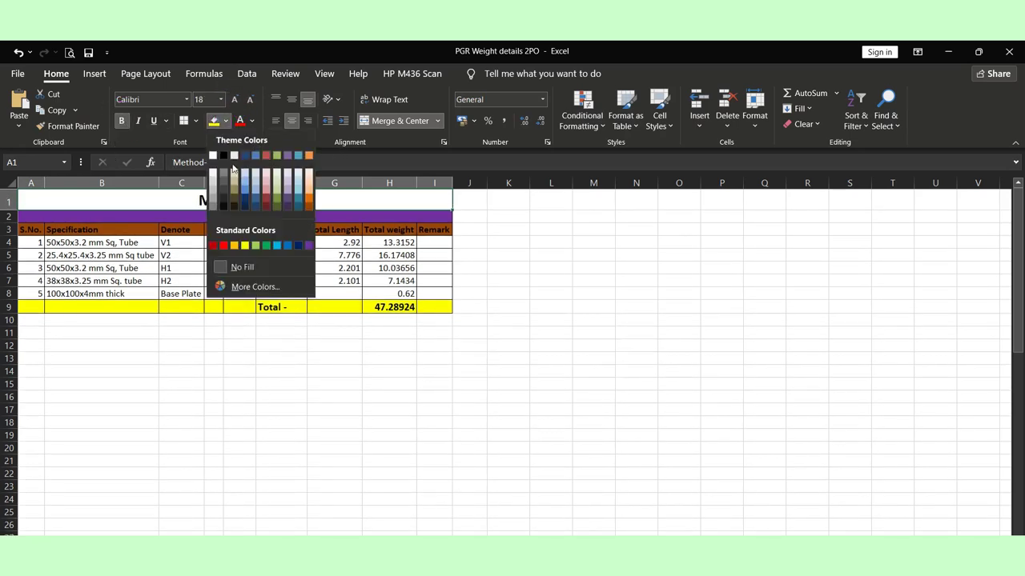
click(255, 183)
click(472, 304)
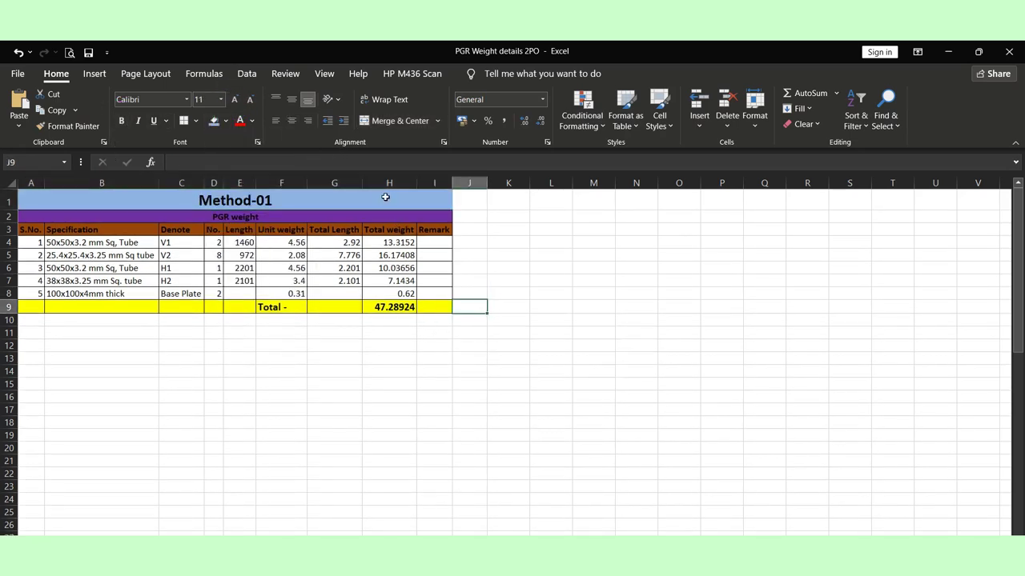
click(507, 203)
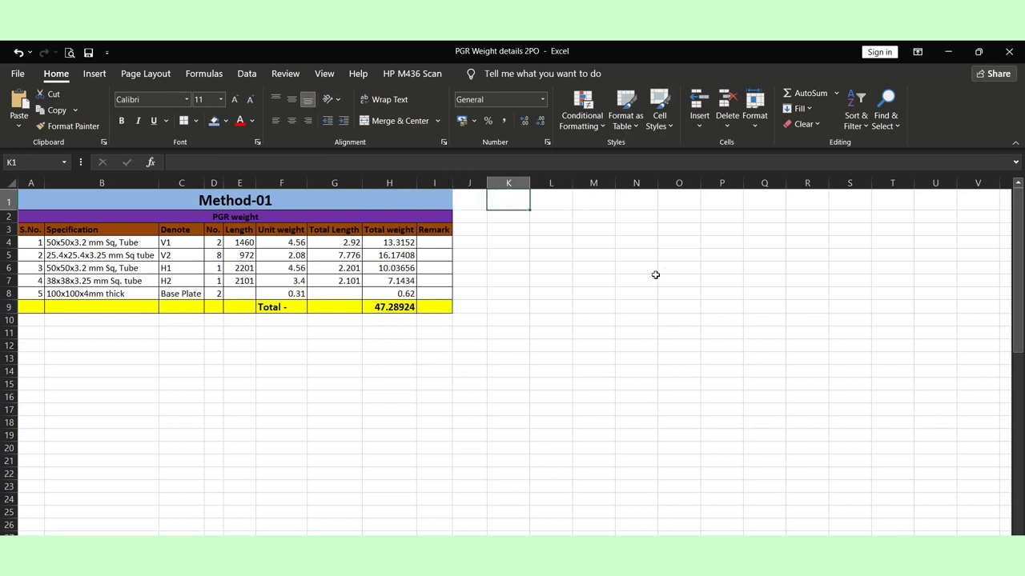
key(Down)
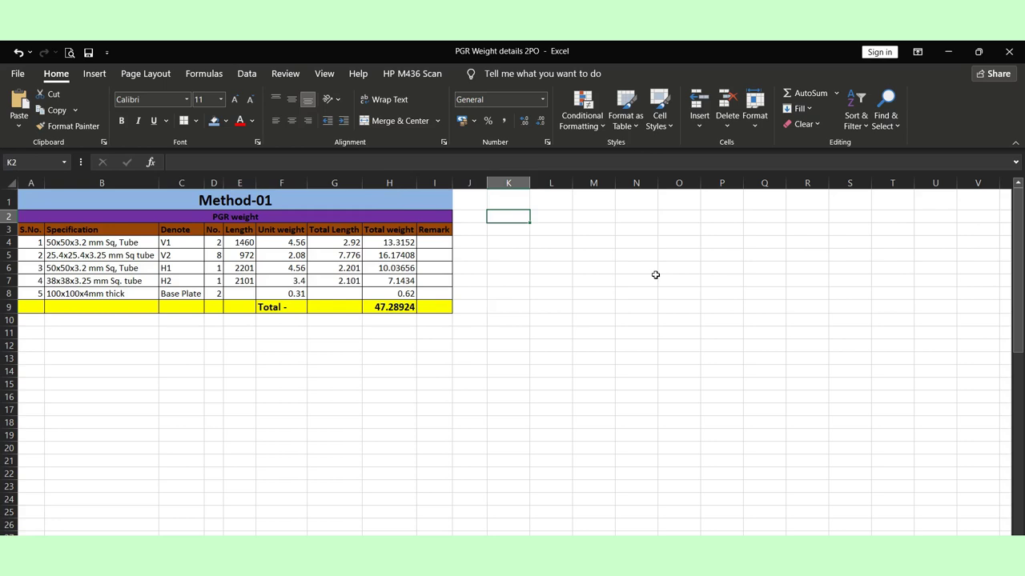
key(Down)
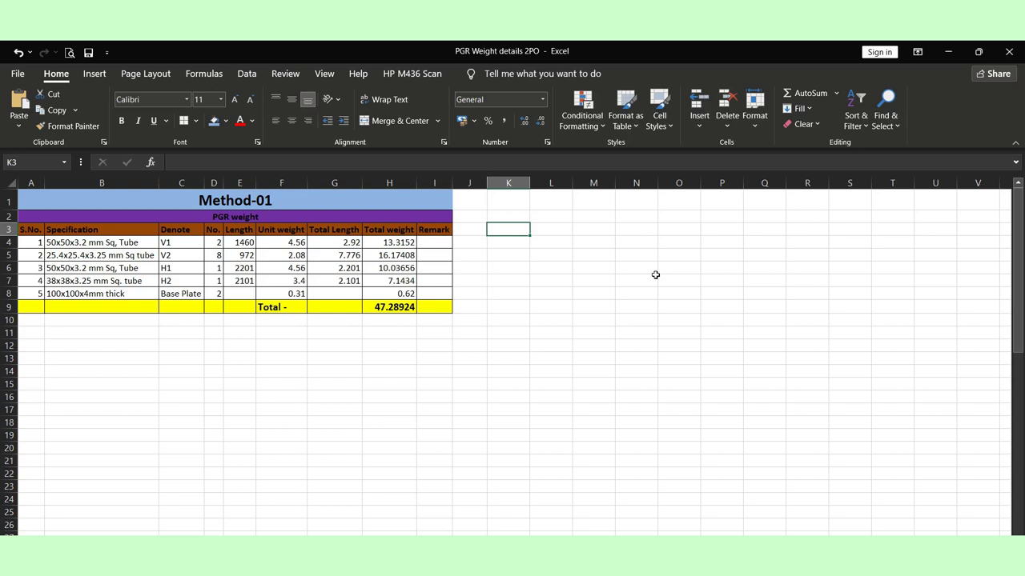
key(Right)
key(Down)
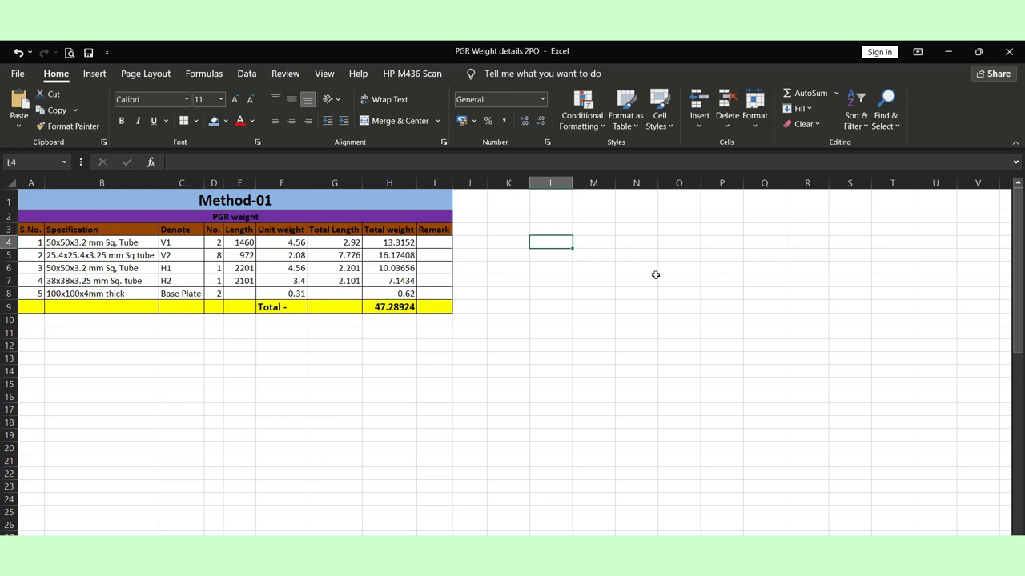
Copy the component data from S.No. to Length, cells A4 to E8, and paste it starting at cell L4
key(Left)
key(Left)
key(Left)
key(Left)
key(Left)
key(Left)
key(Left)
key(Left)
key(Left)
key(Left)
key(Left)
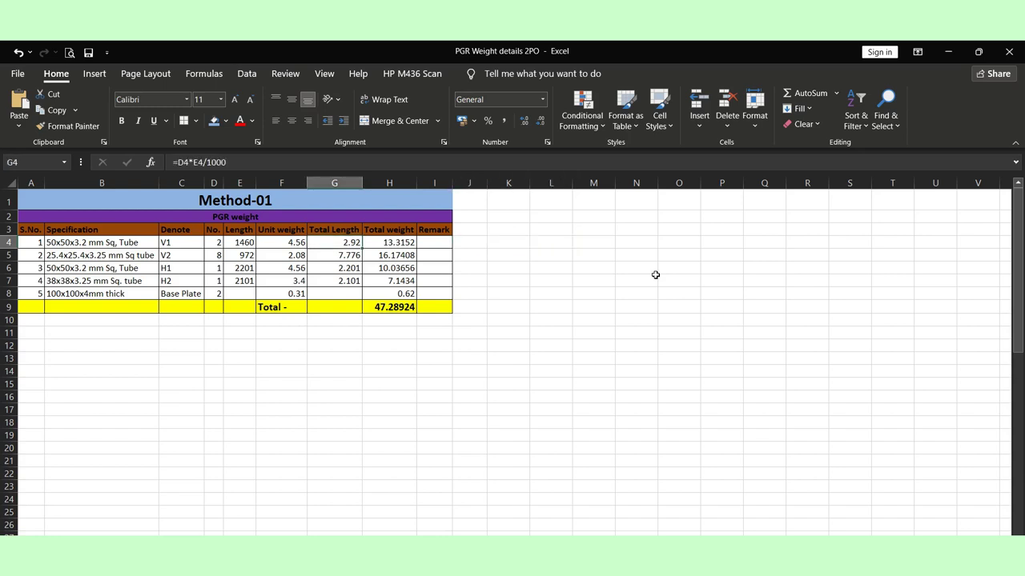
key(shift+Right)
key(shift+Right)
key(shift+Right)
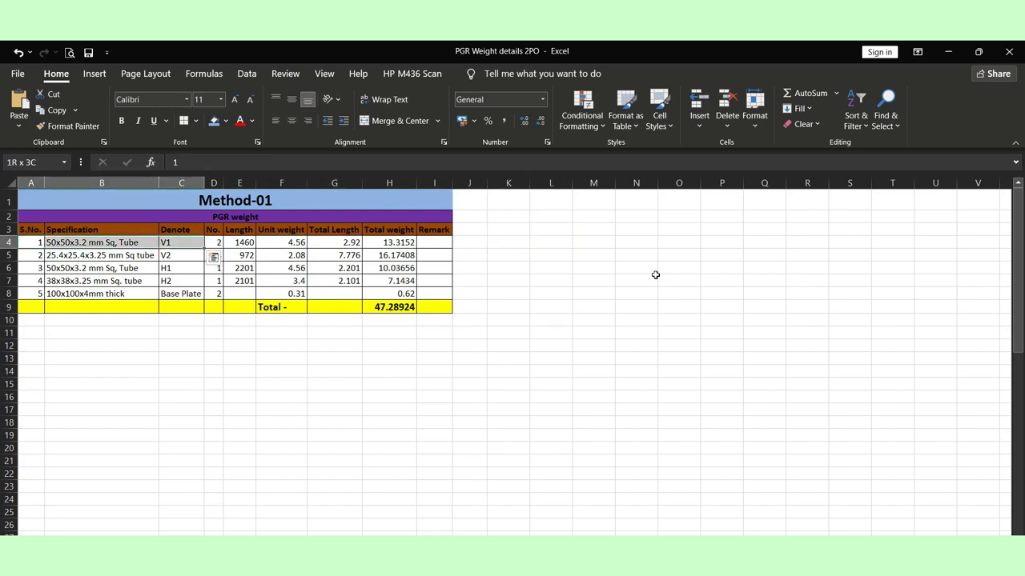
key(shift+Right)
key(shift+Down)
key(shift+Down)
key(shift+Down)
key(shift+Down)
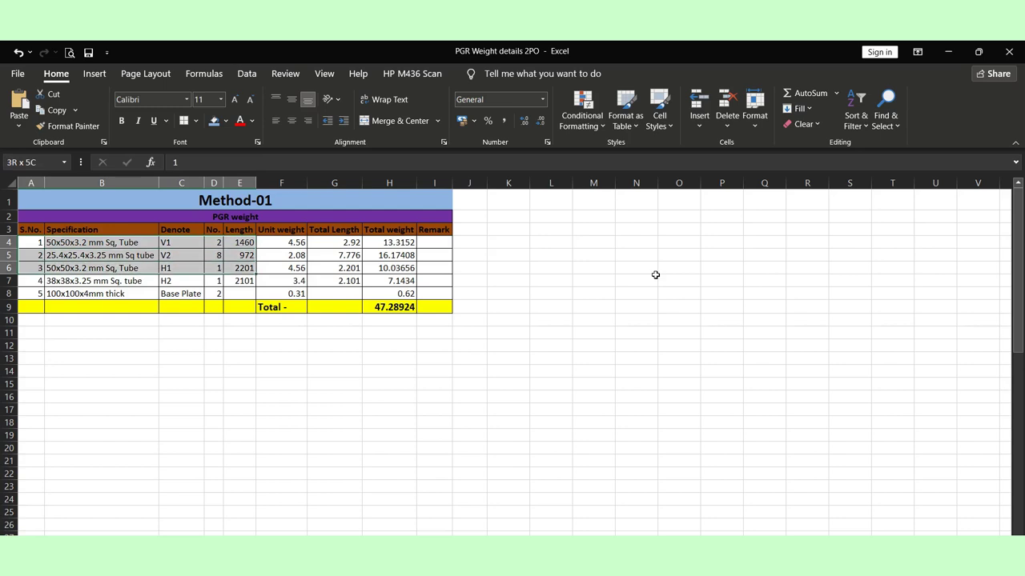
key(ctrl+c)
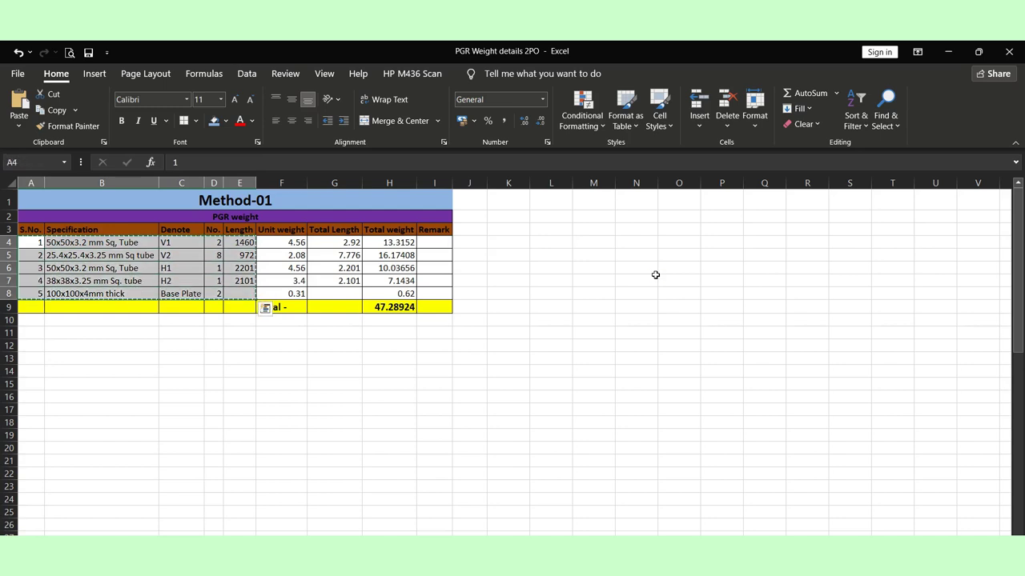
key(Right)
key(Right)
key(Right)
key(Right)
key(Right)
key(Right)
key(Right)
key(Right)
key(Right)
key(Right)
key(Right)
key(Right)
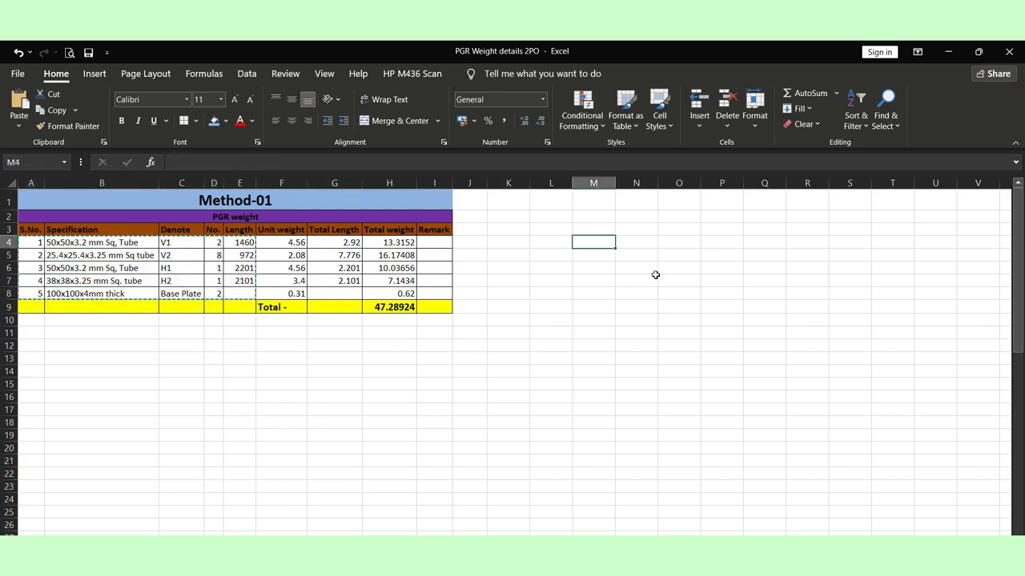
key(Left)
key(ctrl+v)
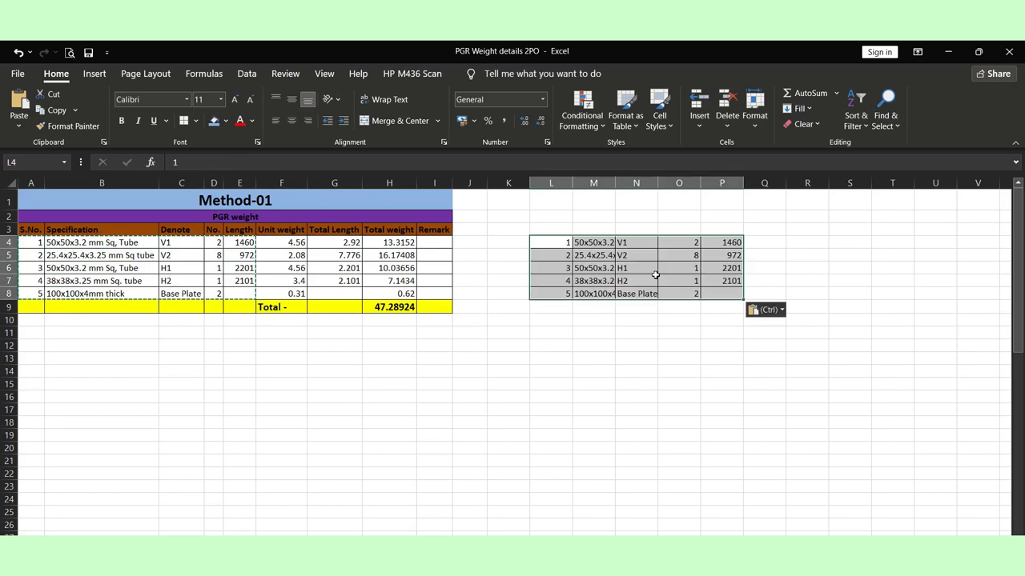
Copy the S.No. to Length column headers, cells A3 to E3, and paste them above the copied data starting at L3
key(Right)
key(Up)
key(Right)
key(Right)
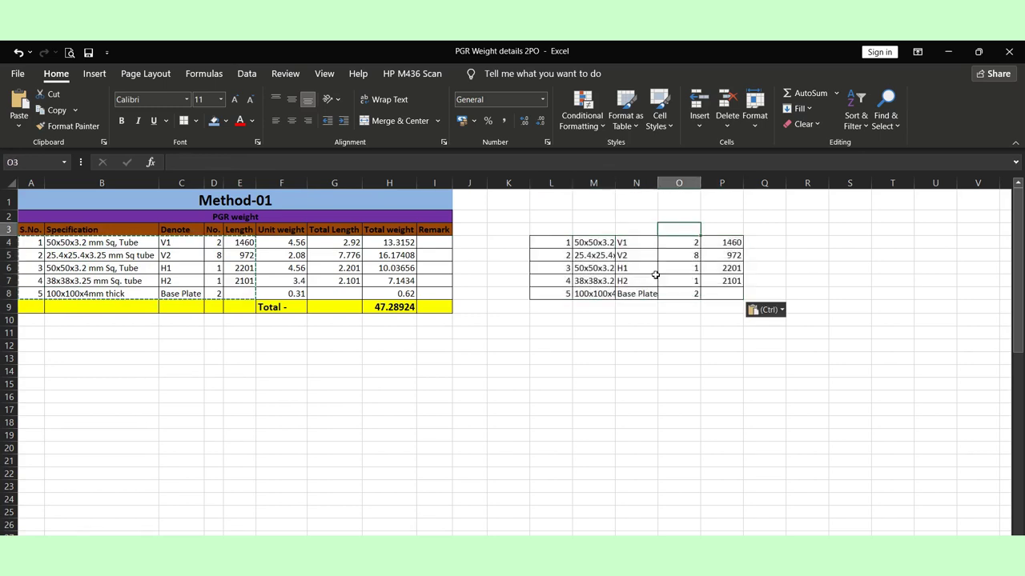
key(Left)
key(Left)
key(Left)
key(Left)
key(Left)
key(Left)
key(Left)
key(Left)
key(Left)
key(Left)
key(Left)
key(Left)
key(Left)
key(Left)
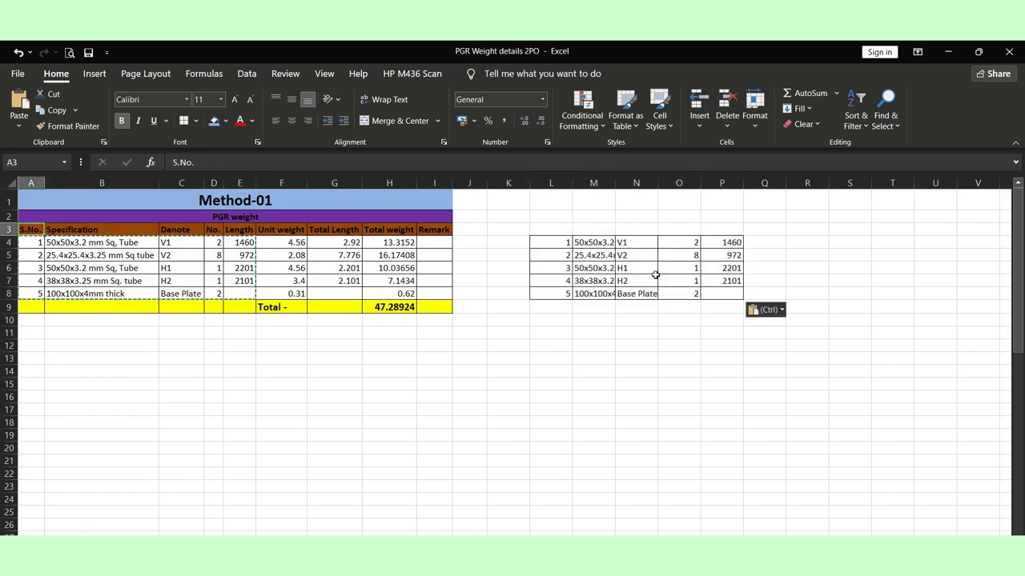
key(shift+Right)
key(shift+Right)
key(shift+Right)
key(shift+Right)
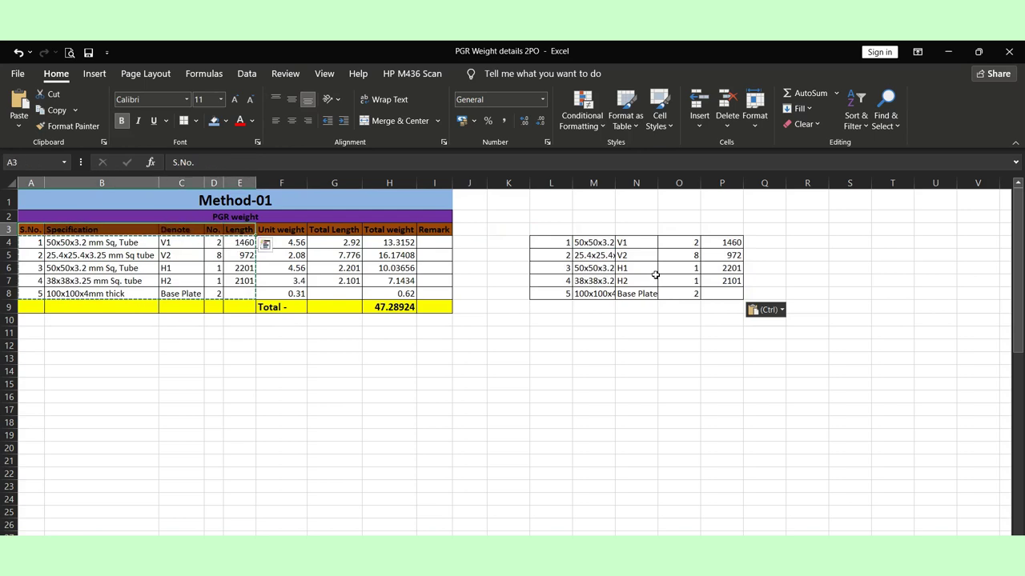
key(ctrl+c)
key(Right)
key(Right)
key(Right)
key(Right)
key(Right)
key(Right)
key(Right)
key(Right)
key(Right)
key(Right)
key(Right)
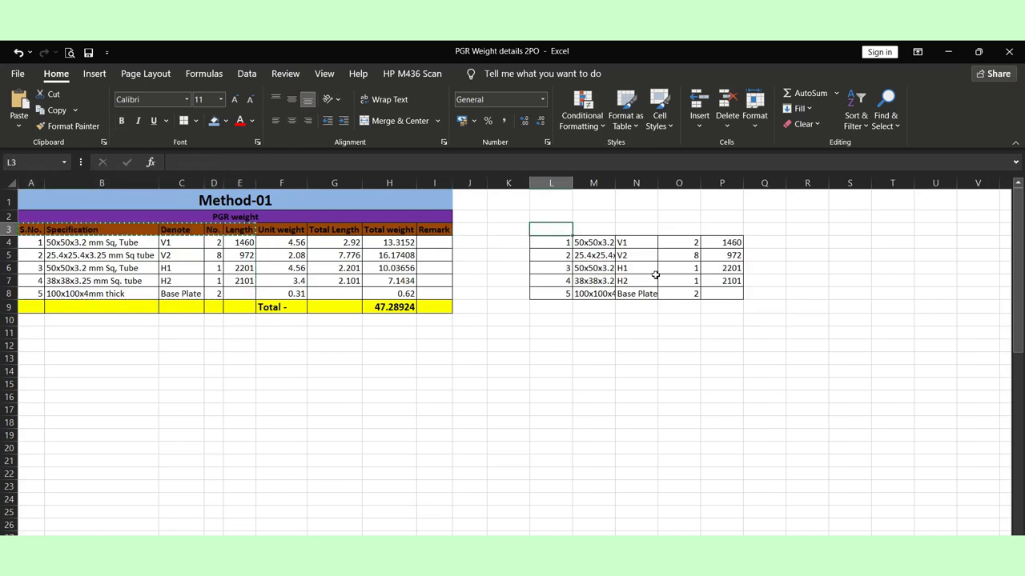
key(ctrl+v)
Add the column headers "CS Area", "Volume" and "Steel density" in cells Q3 to S3 of the second table
key(Right)
key(Right)
key(Right)
key(Right)
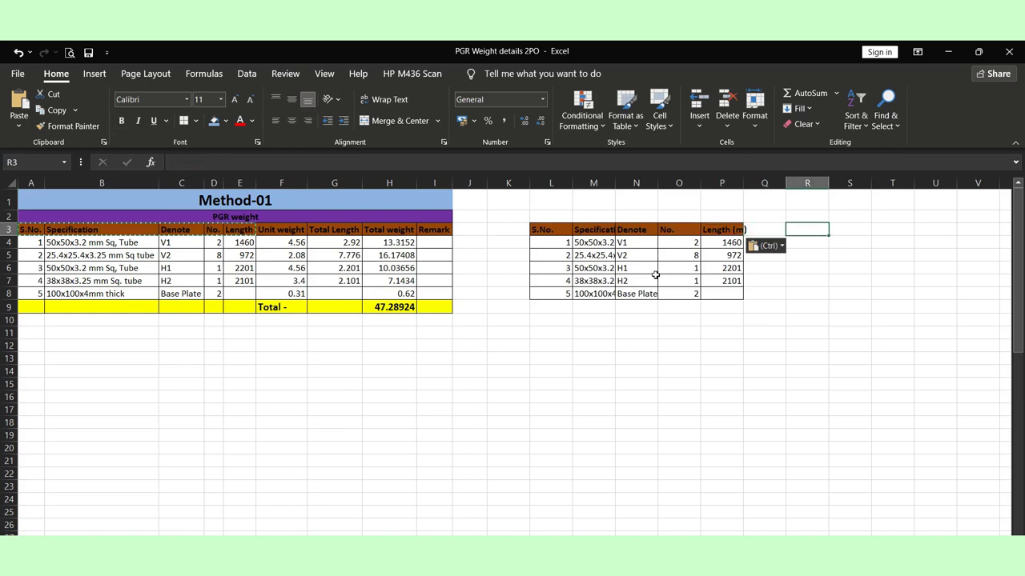
key(Left)
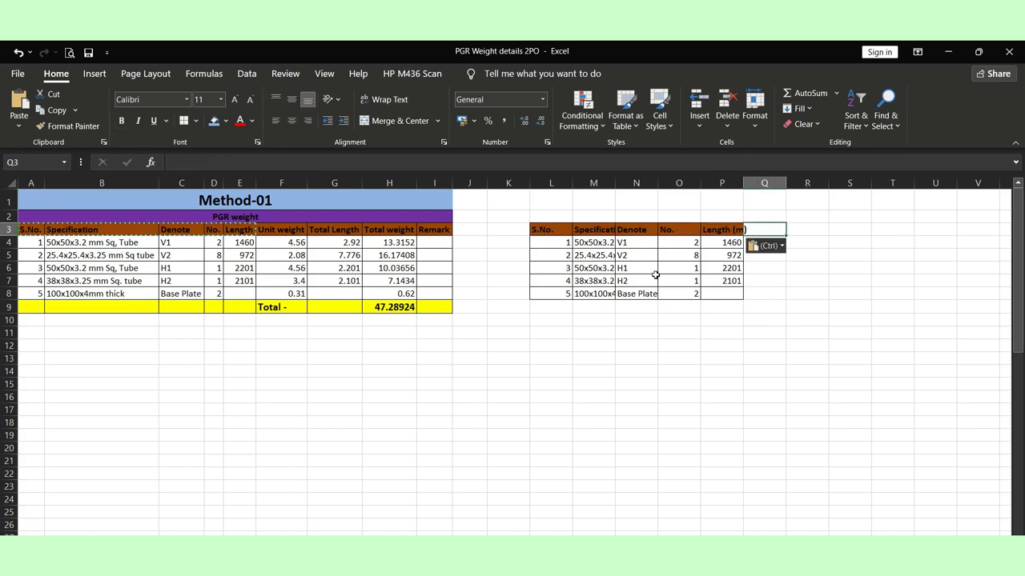
text(CS A)
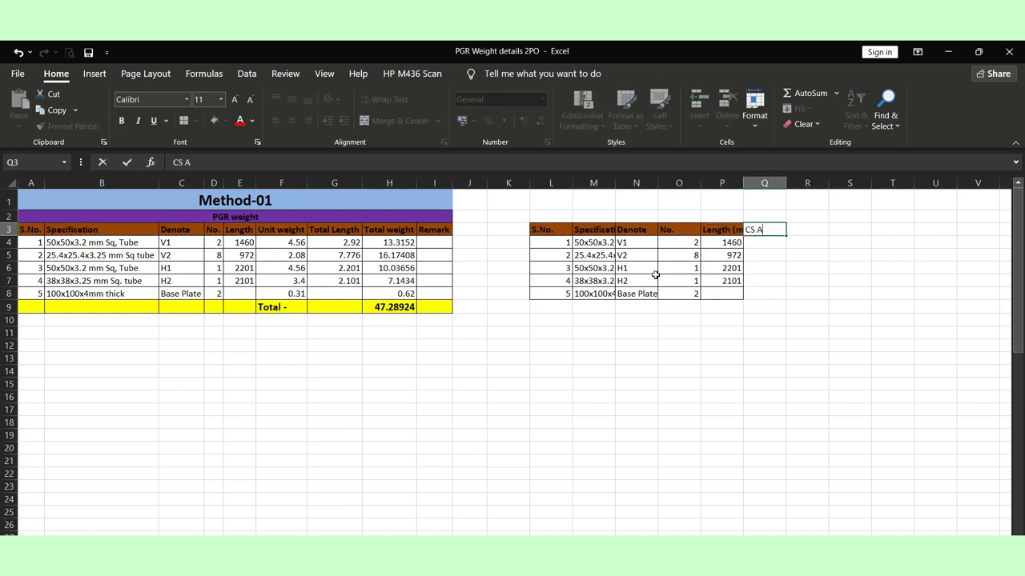
text(rea)
key(Tab)
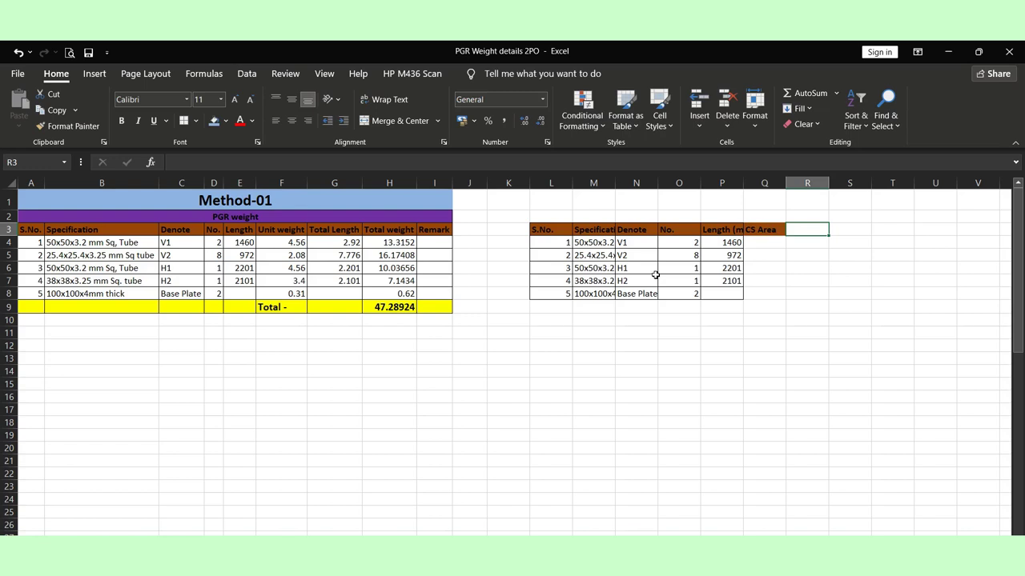
text(Volume)
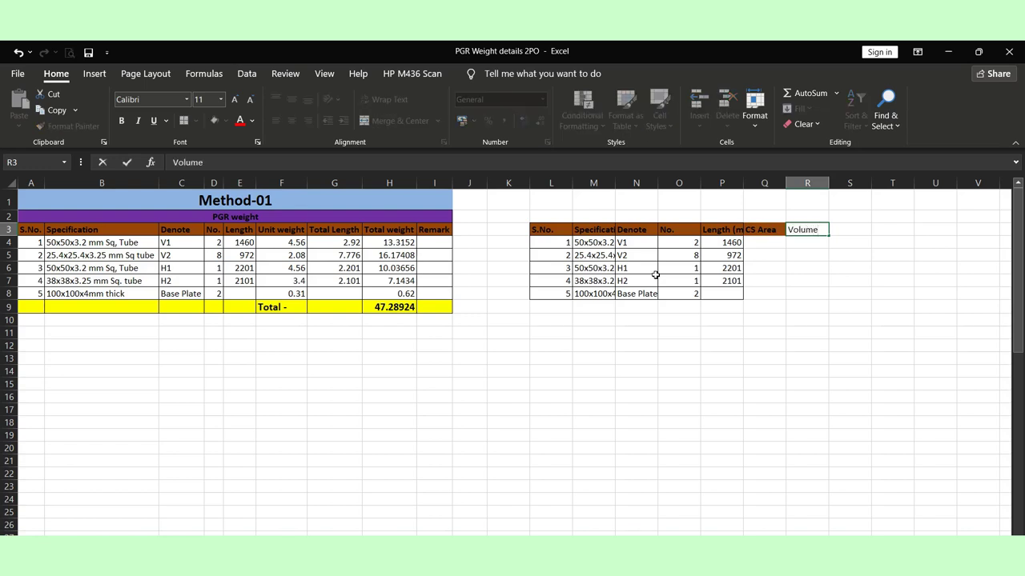
key(Tab)
text(Stee)
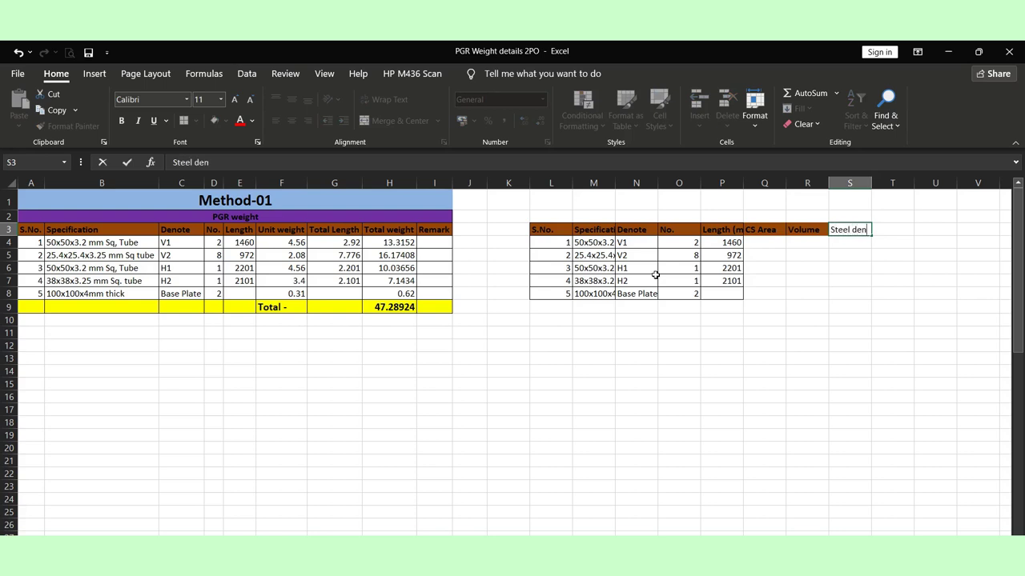
text(l density)
key(Return)
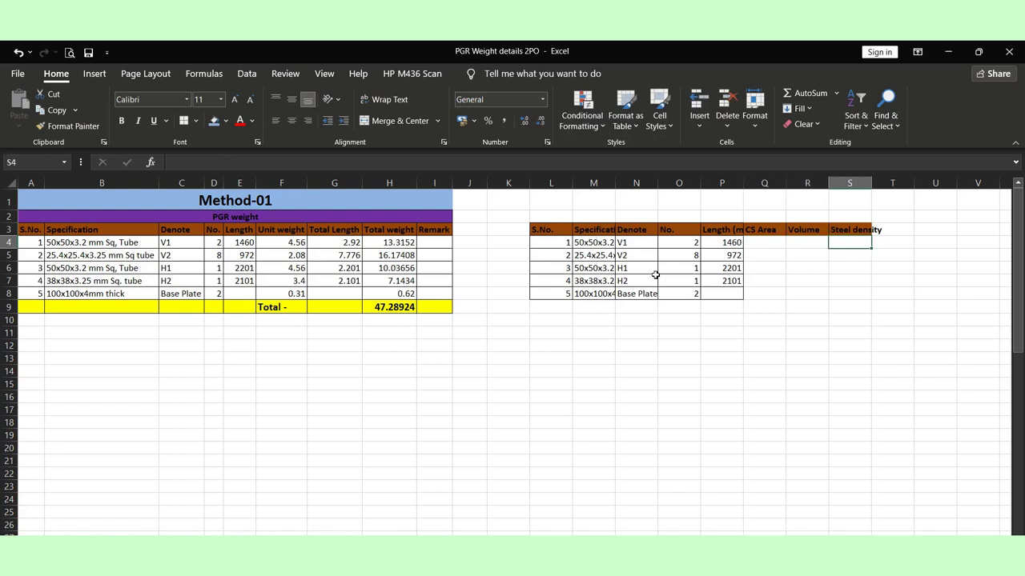
Add the column headers "Total weight" in T3 and "Remark" in U3 to complete the second table's header row
key(Right)
key(Up)
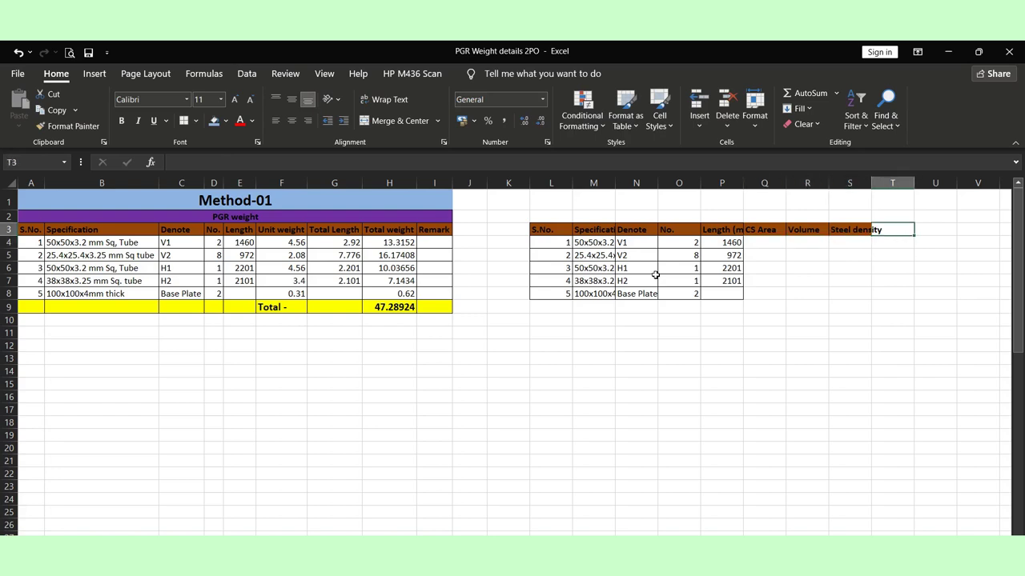
text(Total)
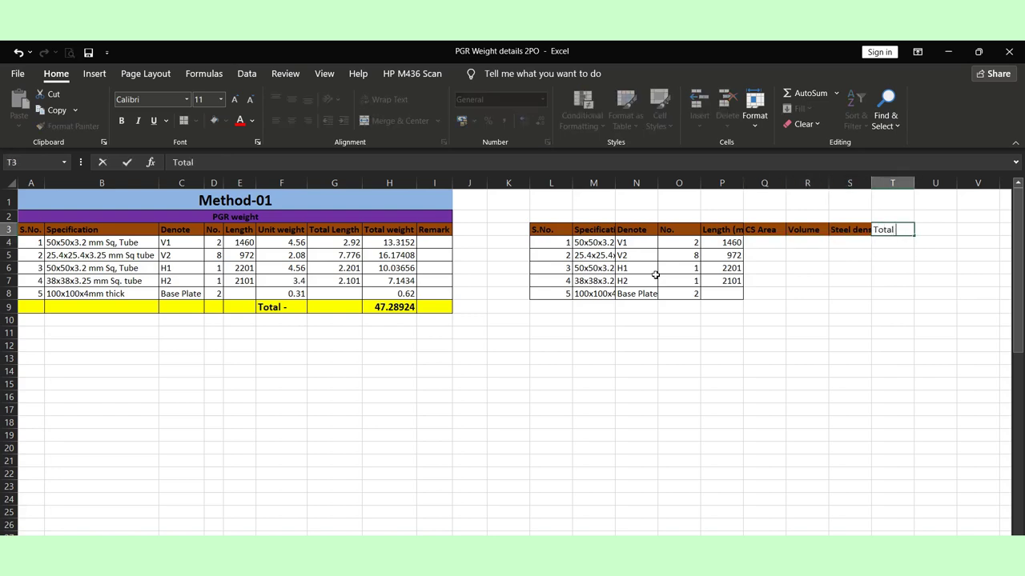
text( weight)
key(Return)
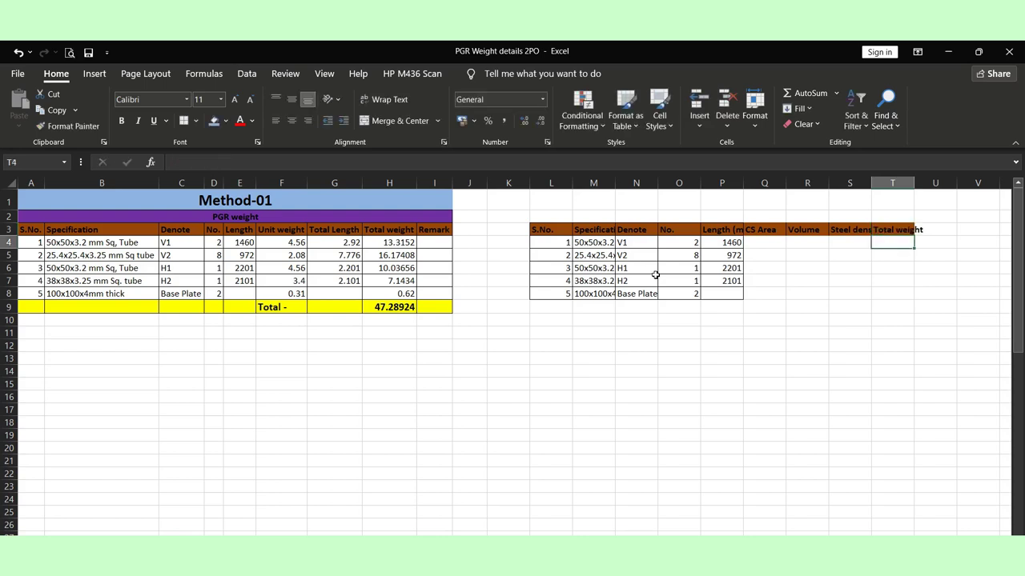
key(Up)
key(Right)
text(Rem)
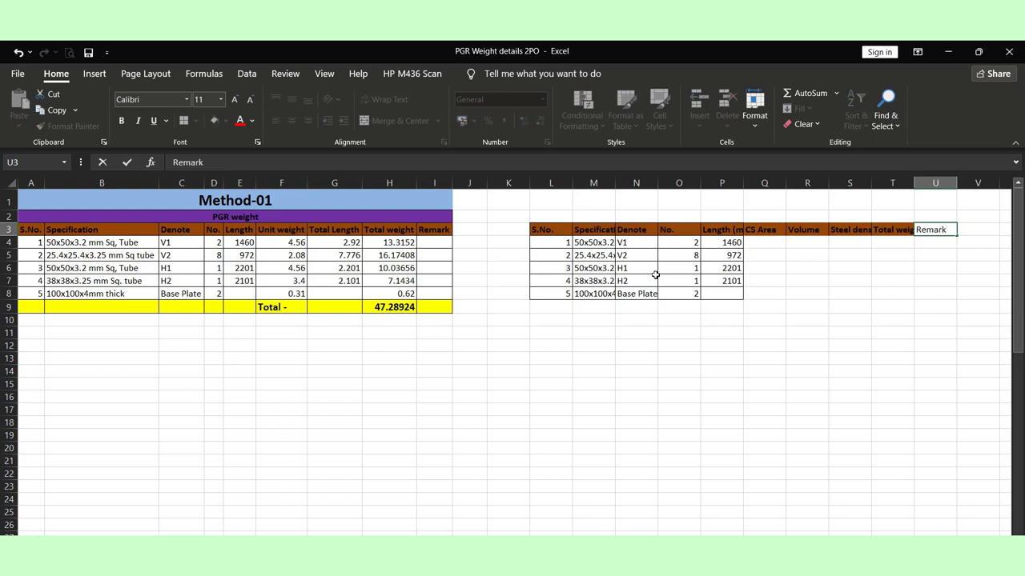
key(Return)
Merge and center cells L1 to U1 above the second table and enter the title "Method-02"
key(Up)
key(Up)
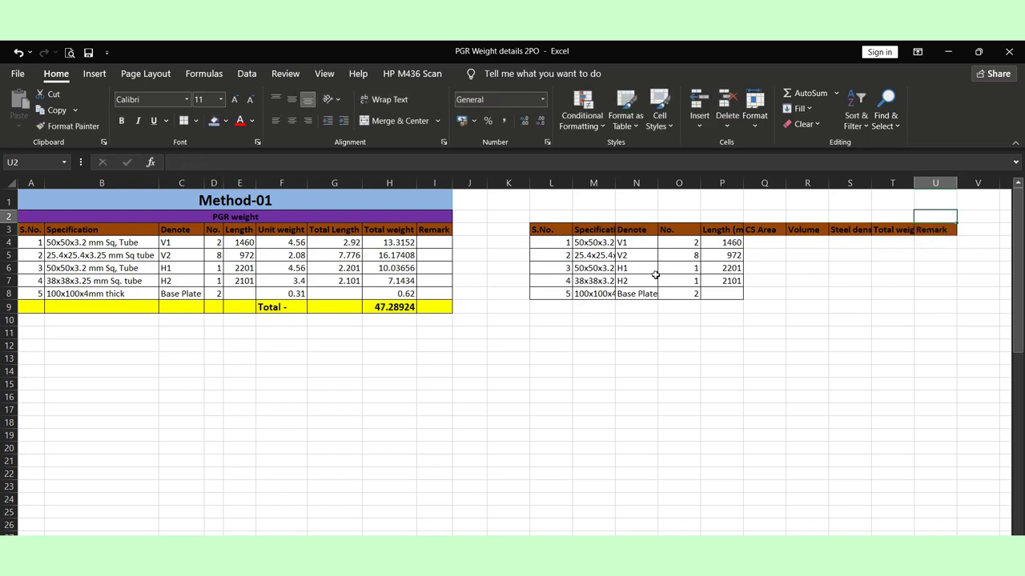
key(Left)
key(Left)
key(Left)
key(Left)
key(Left)
key(Left)
key(Left)
key(Left)
key(Left)
key(Left)
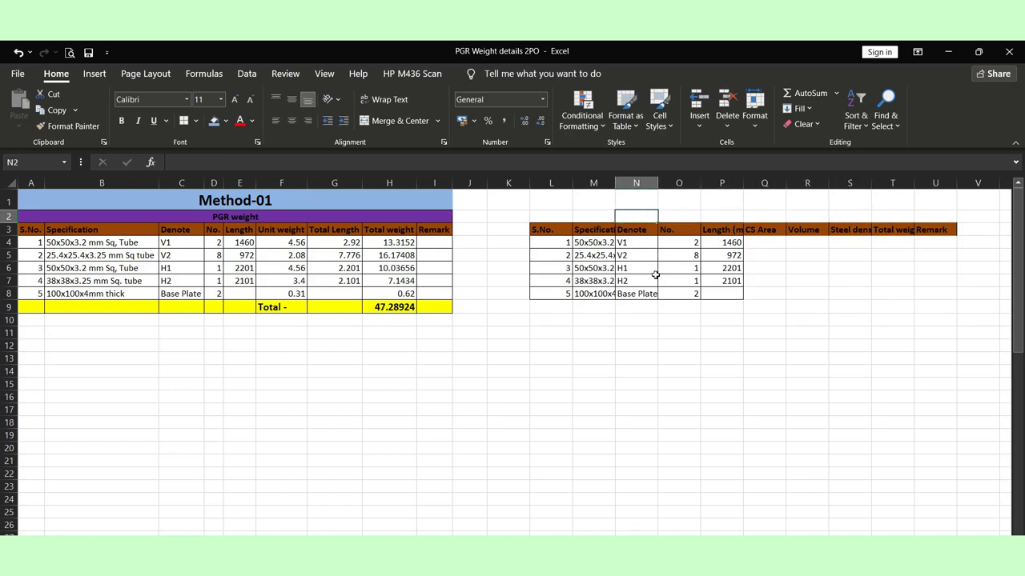
key(Left)
key(Right)
key(Right)
key(Right)
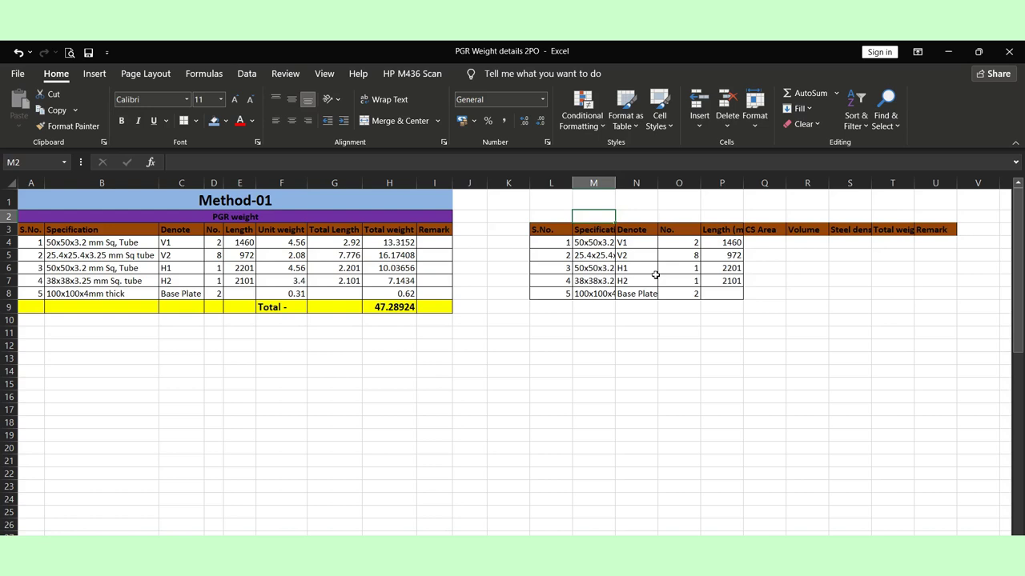
key(Right)
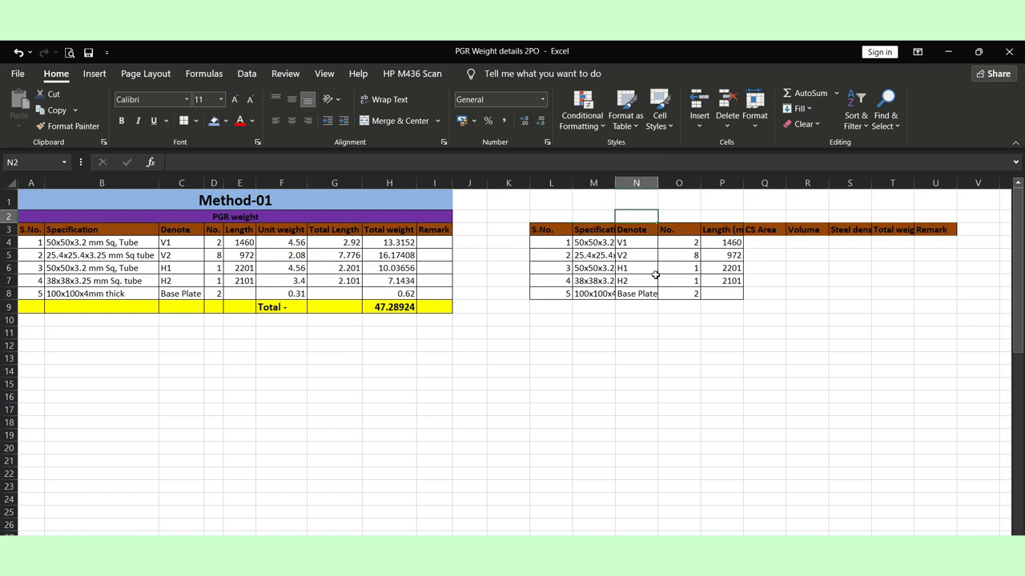
key(Left)
key(Left)
key(Left)
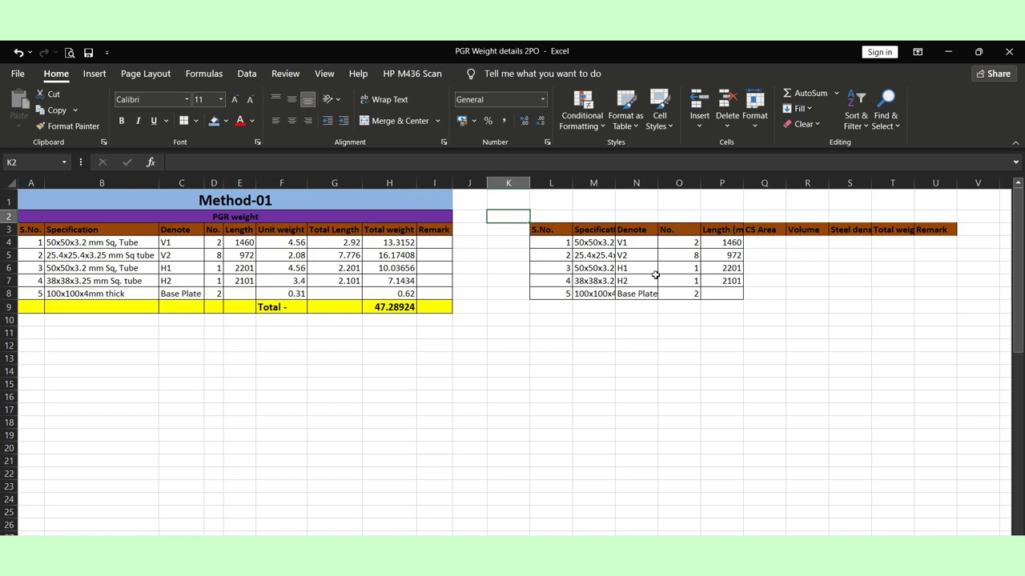
key(Up)
key(Right)
key(shift+Right)
key(shift+Right)
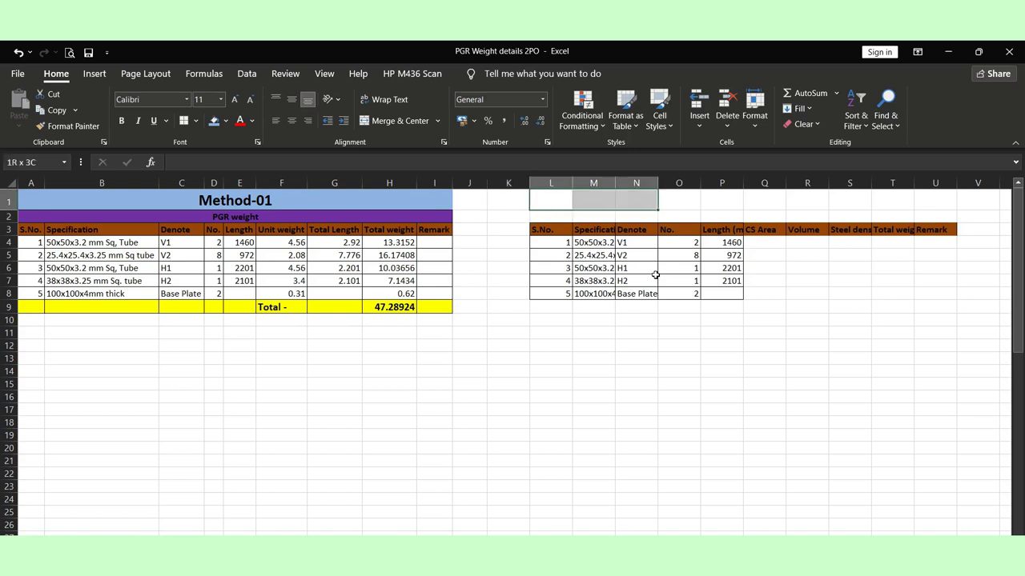
key(shift+Right)
key(shift+Right)
key(shift+Right)
key(shift+Right)
key(shift+Right)
key(shift+Right)
key(shift+Right)
key(alt)
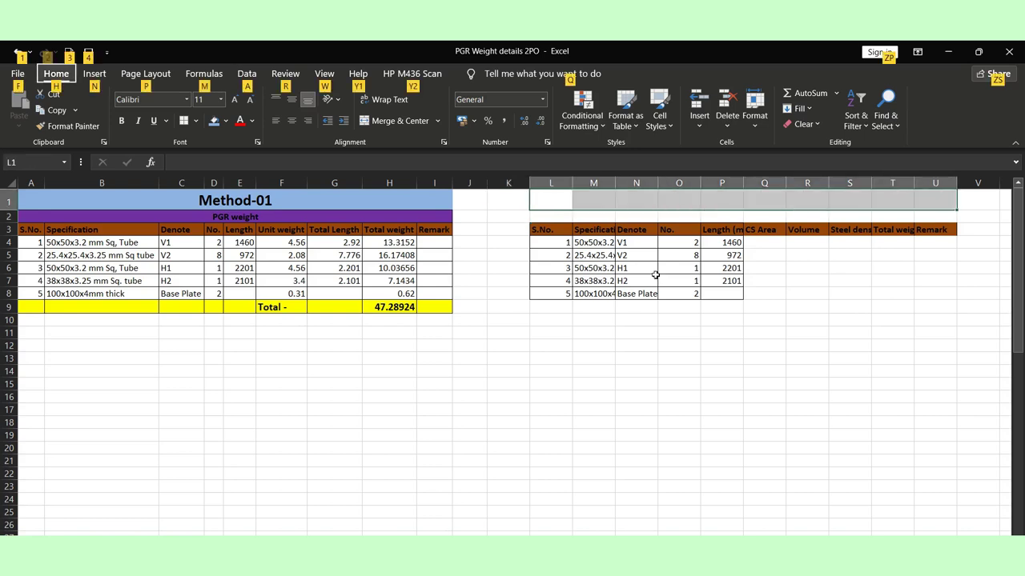
text(hmcMw)
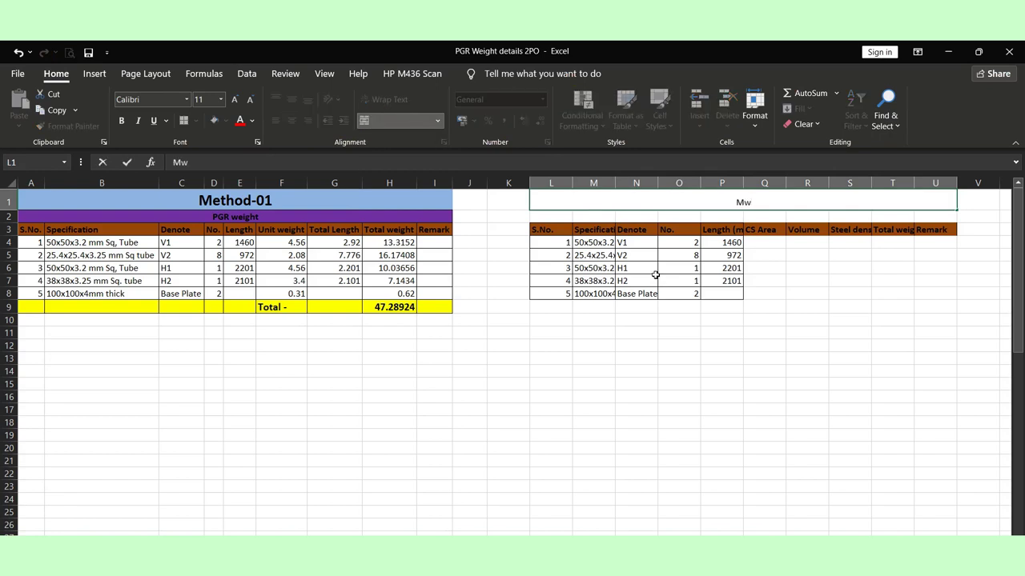
key(BackSpace)
text(ethod-02)
click(844, 295)
Format the "Method-02" title with a light blue fill, a larger font size and bold text
click(754, 205)
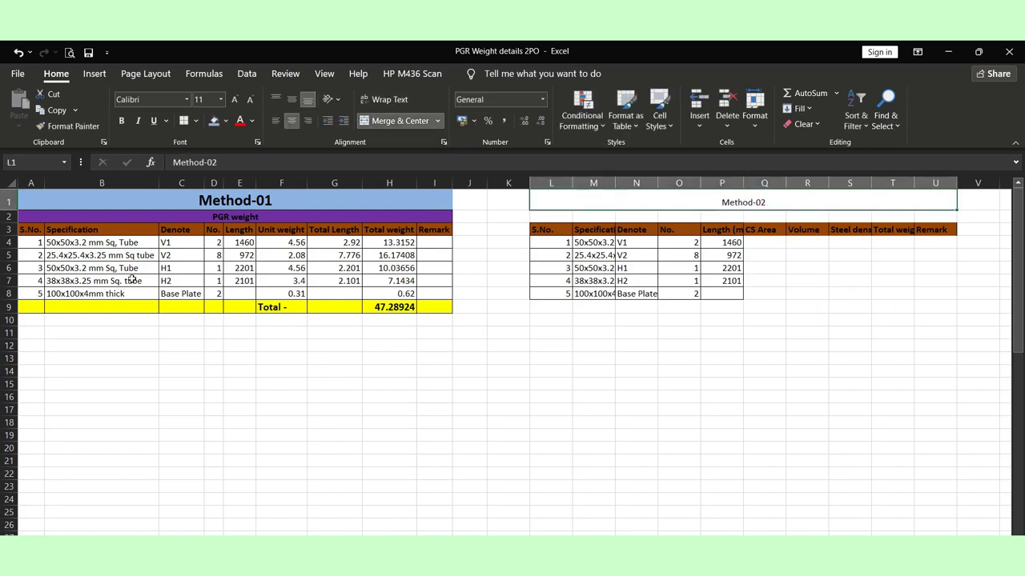
click(213, 120)
click(236, 100)
click(236, 100)
click(235, 100)
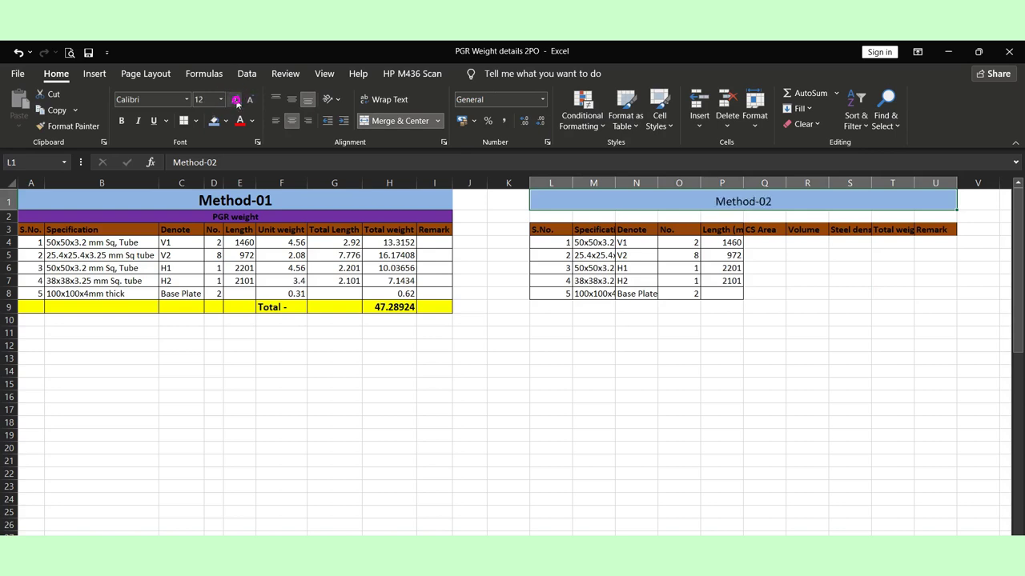
click(236, 100)
click(121, 120)
click(764, 280)
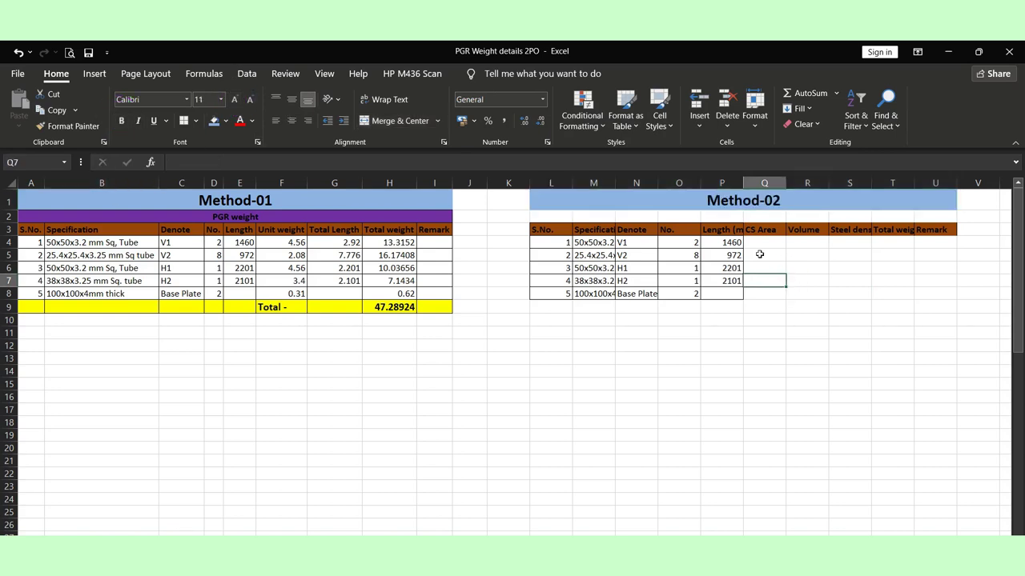
Widen column P slightly so that its "Length (m)" header fits in the cell
drag(746, 180, 752, 180)
click(773, 232)
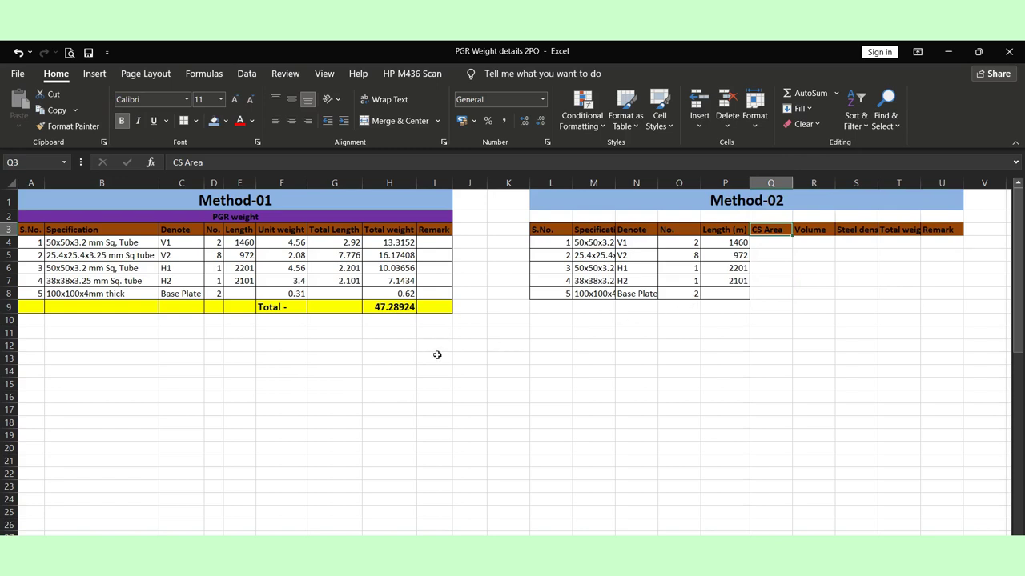
click(342, 310)
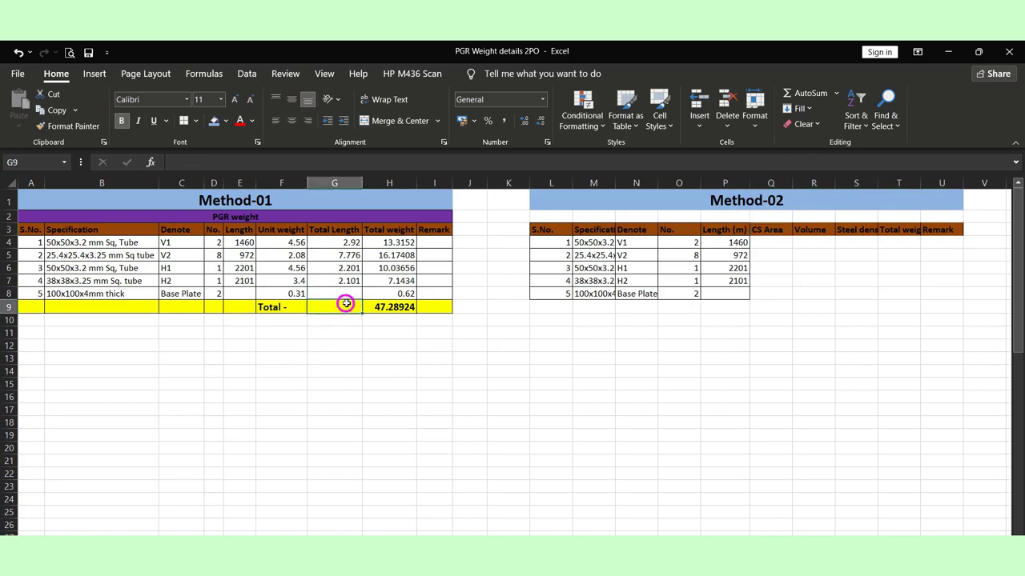
click(392, 308)
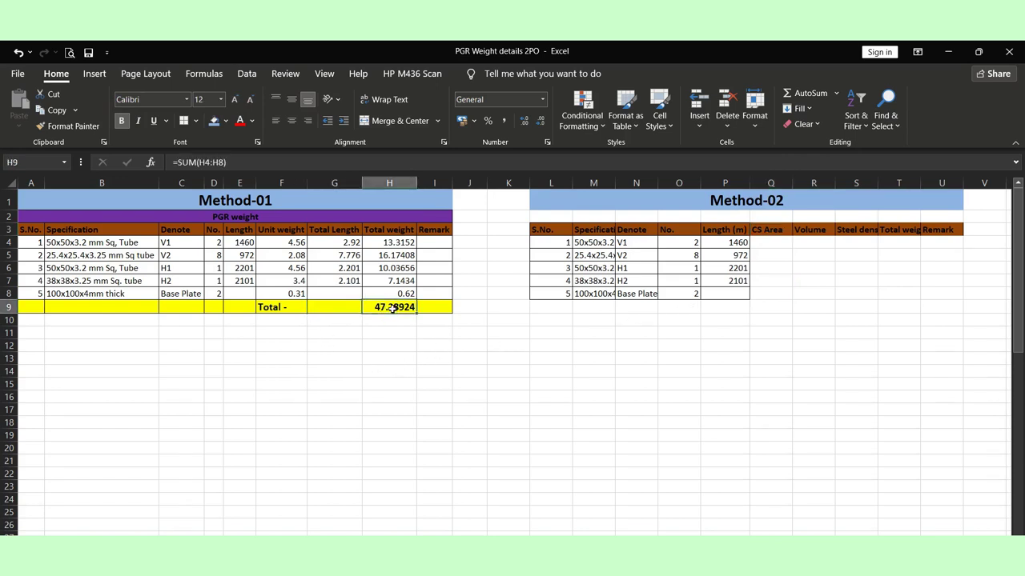
Switch to the AutoCAD drawing and delete the existing 50x50x3.2 tube section together with its area label
key(alt+Tab)
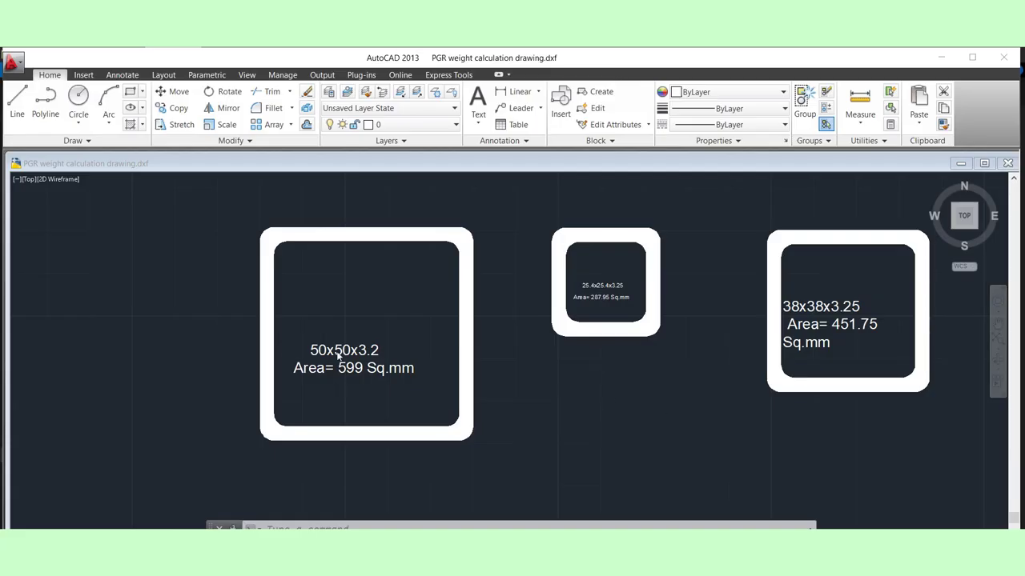
click(527, 316)
click(229, 207)
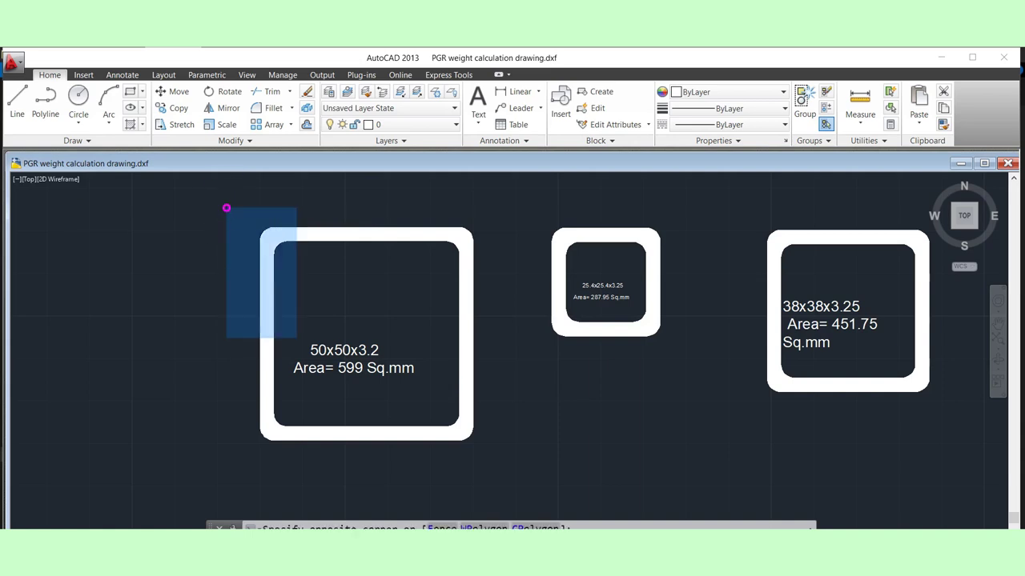
click(512, 459)
key(Delete)
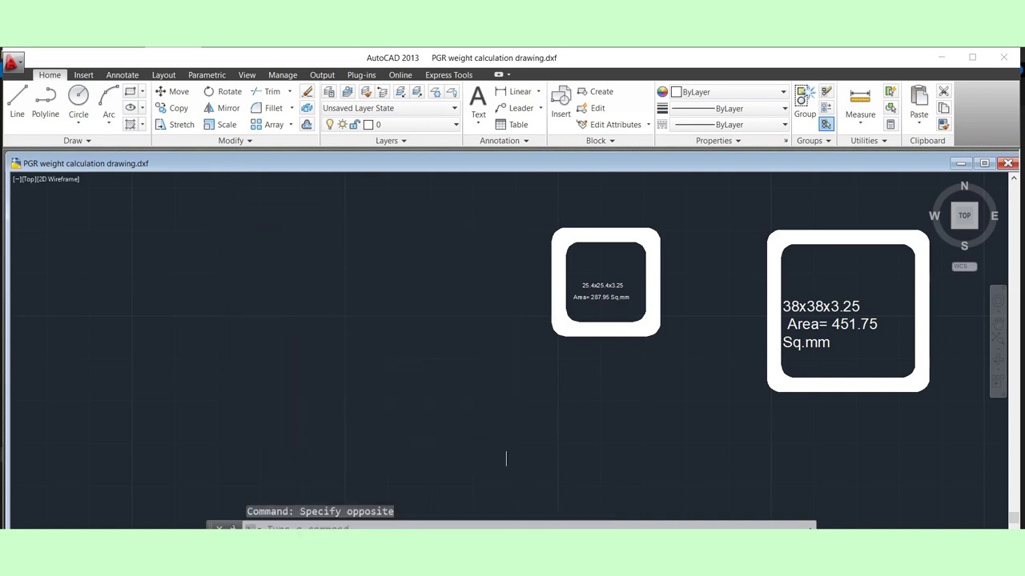
Draw a 50 by 50 rectangle by dimensions in the space beside the 25.4x25.4x3.25 section
click(133, 91)
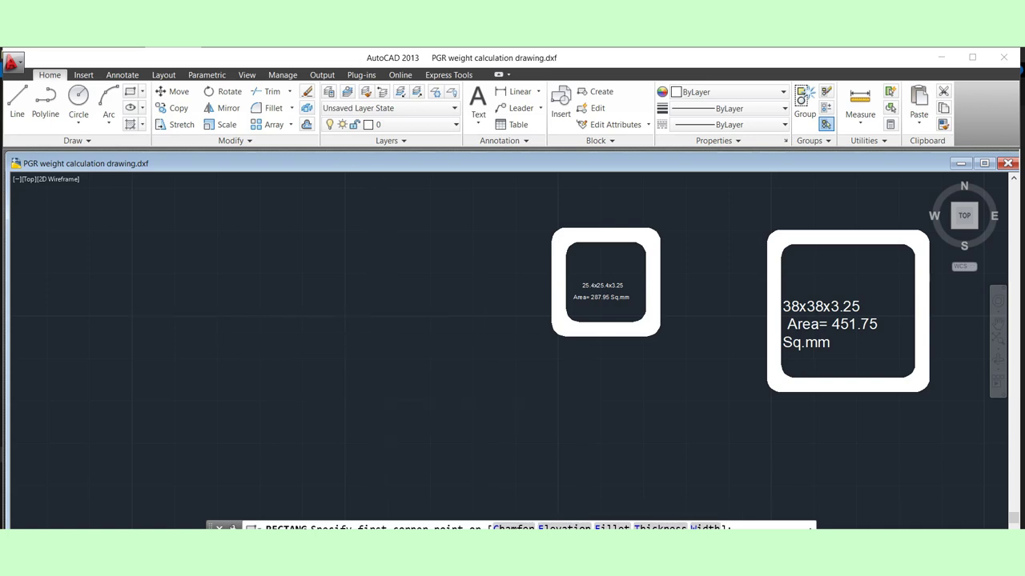
click(262, 294)
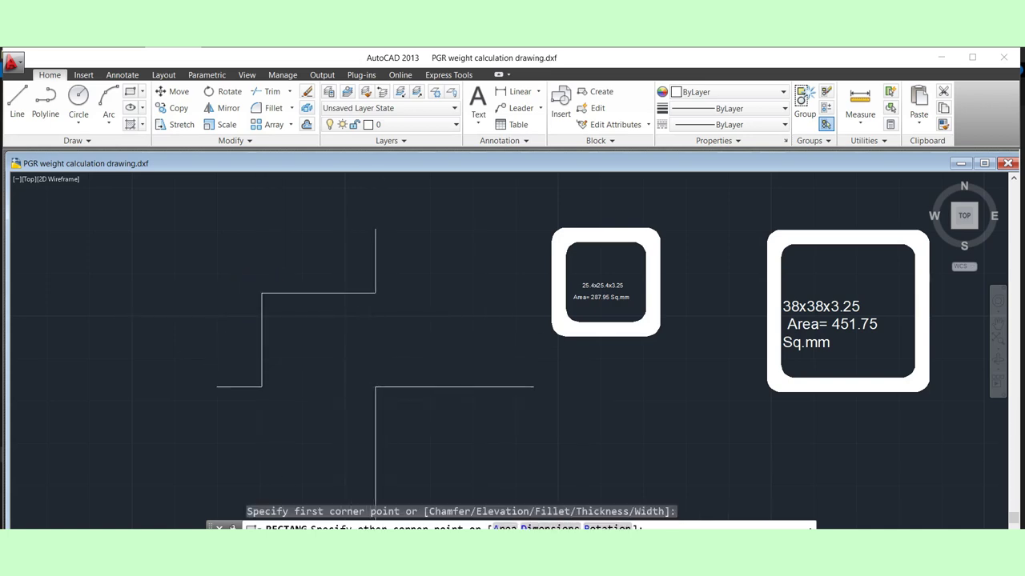
key(Return)
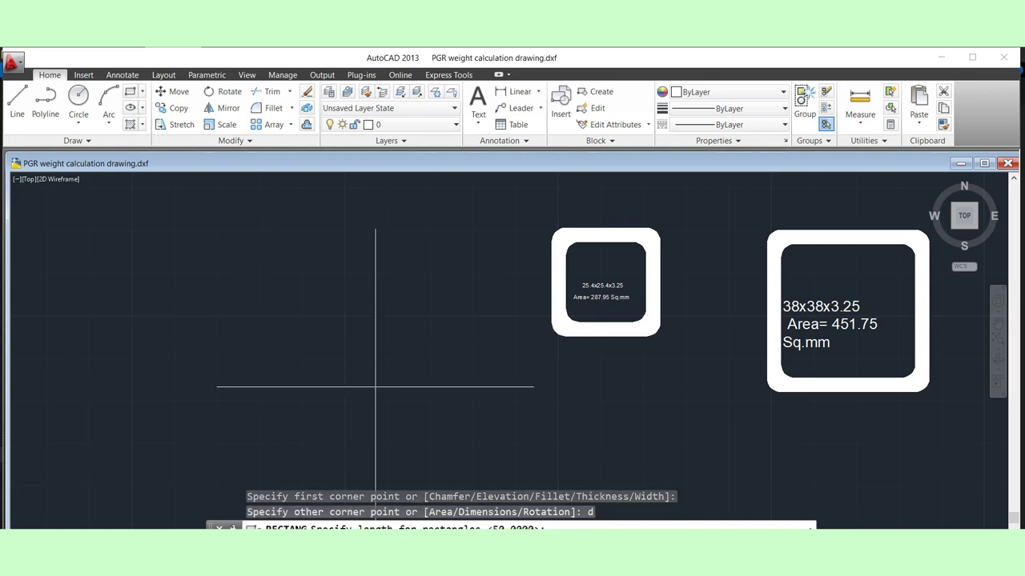
text(50)
key(Return)
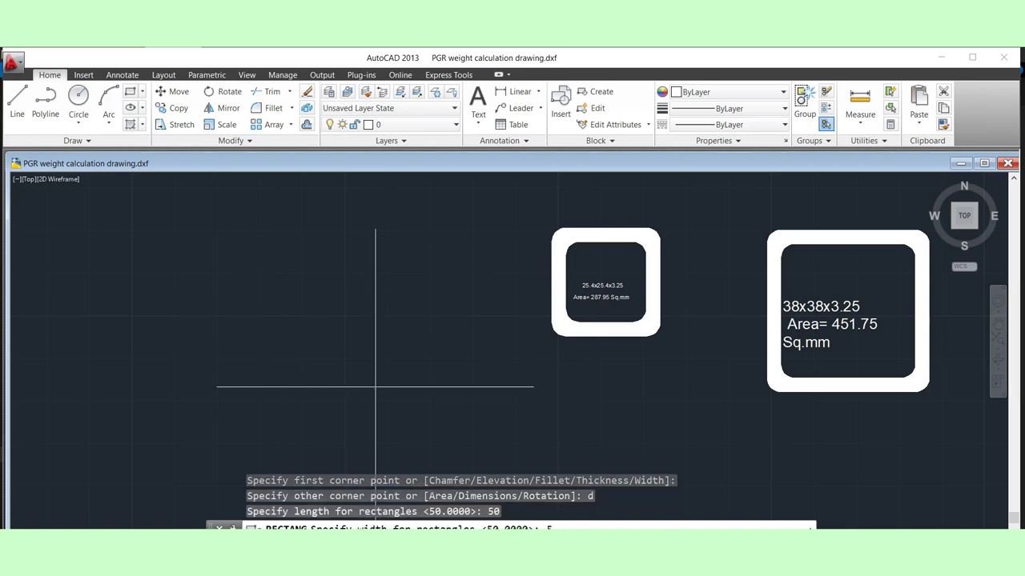
text(50)
key(Return)
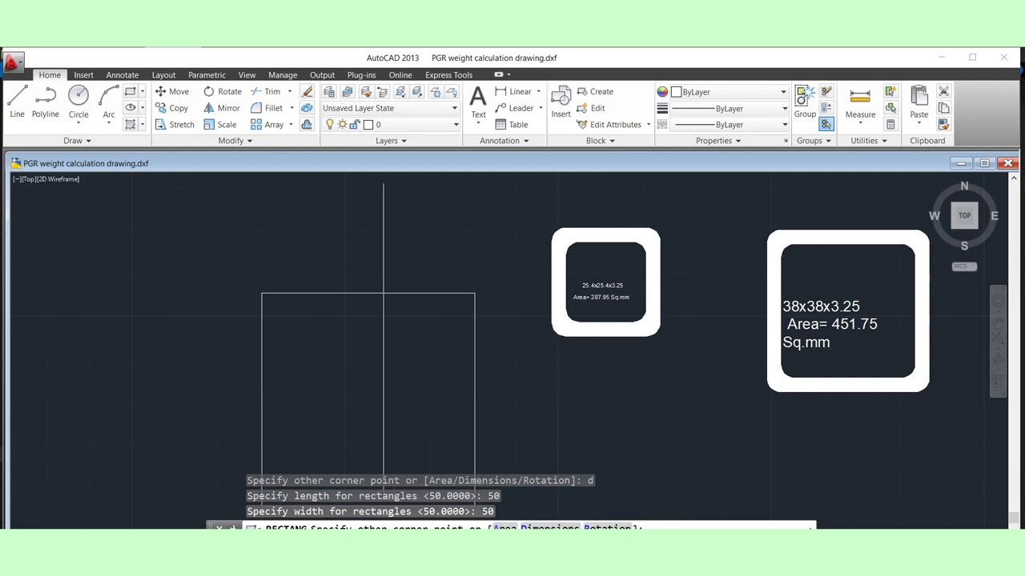
click(375, 387)
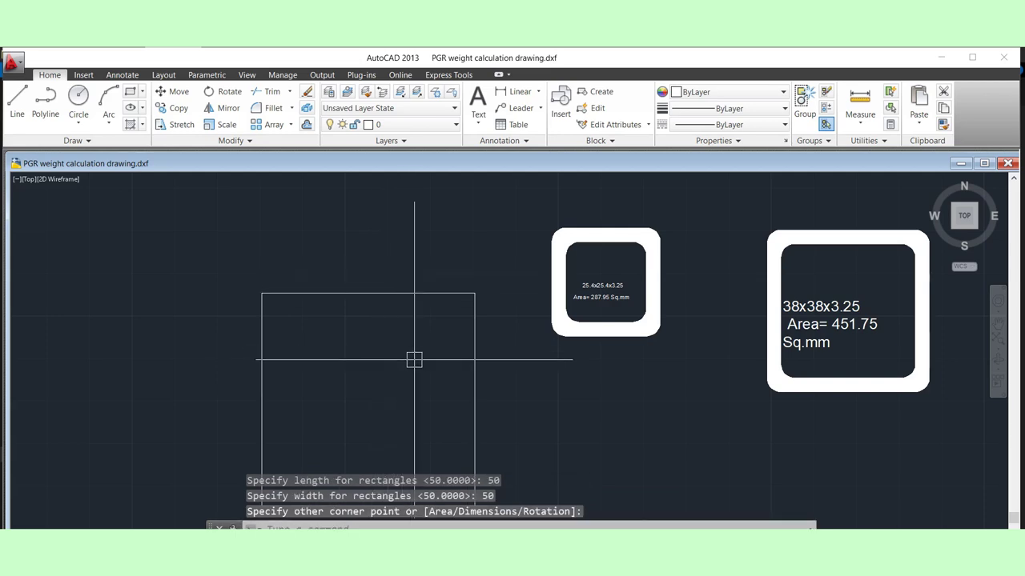
Offset the 50 by 50 rectangle inward by 3.2 to form the tube's wall thickness
scroll(425, 355, down, 2)
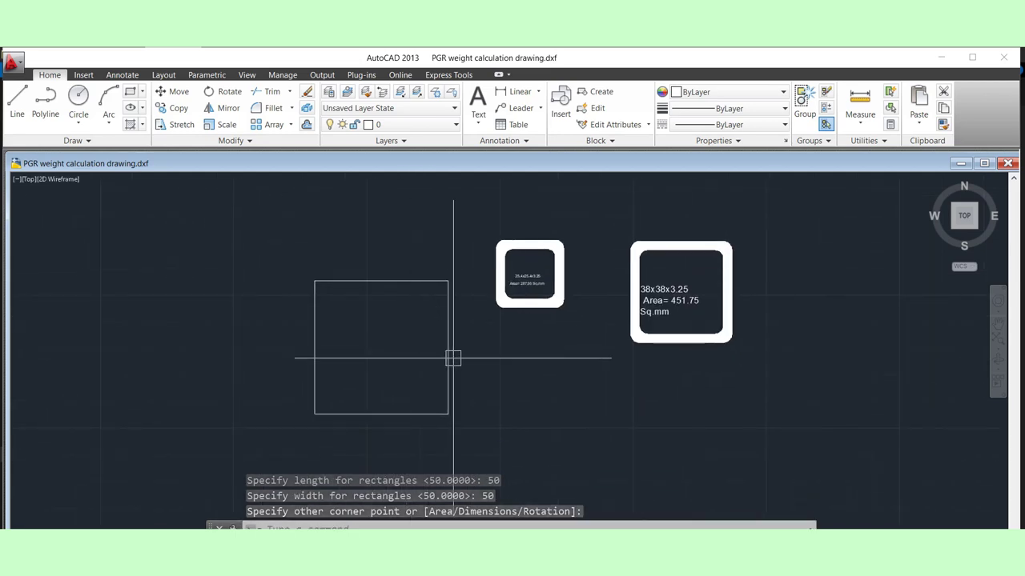
text(o)
key(Return)
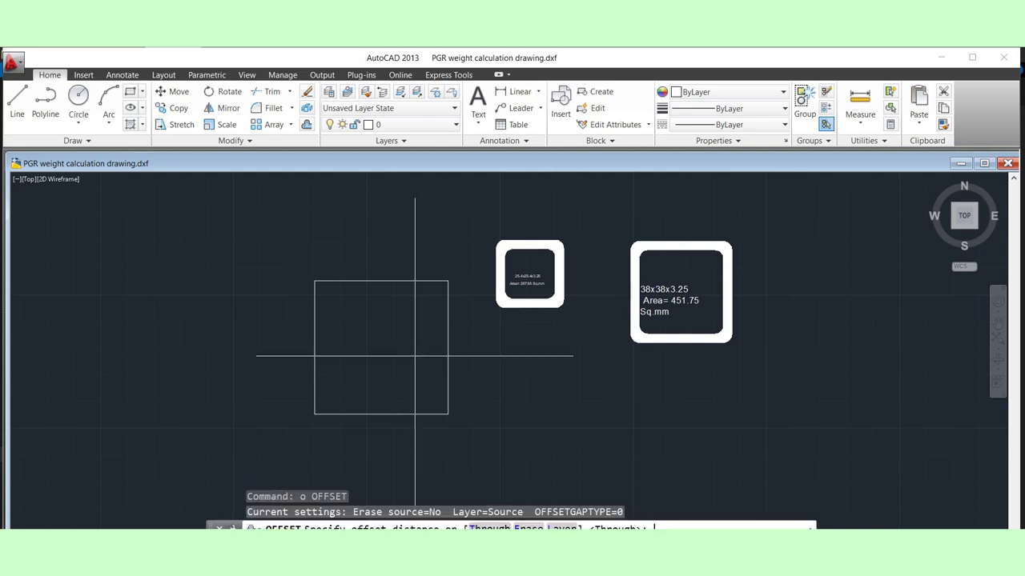
text(3.2)
key(Return)
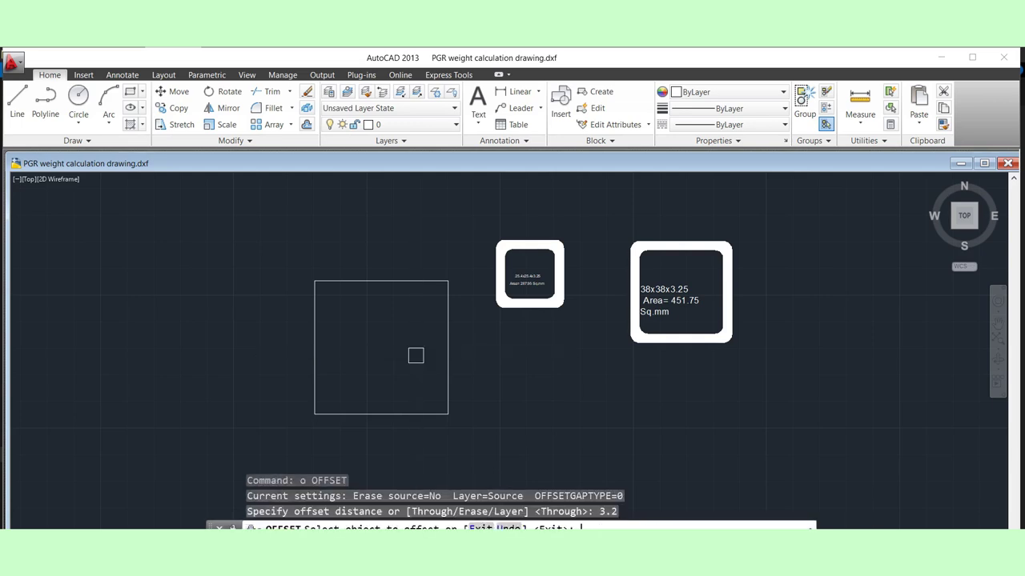
click(448, 350)
click(426, 355)
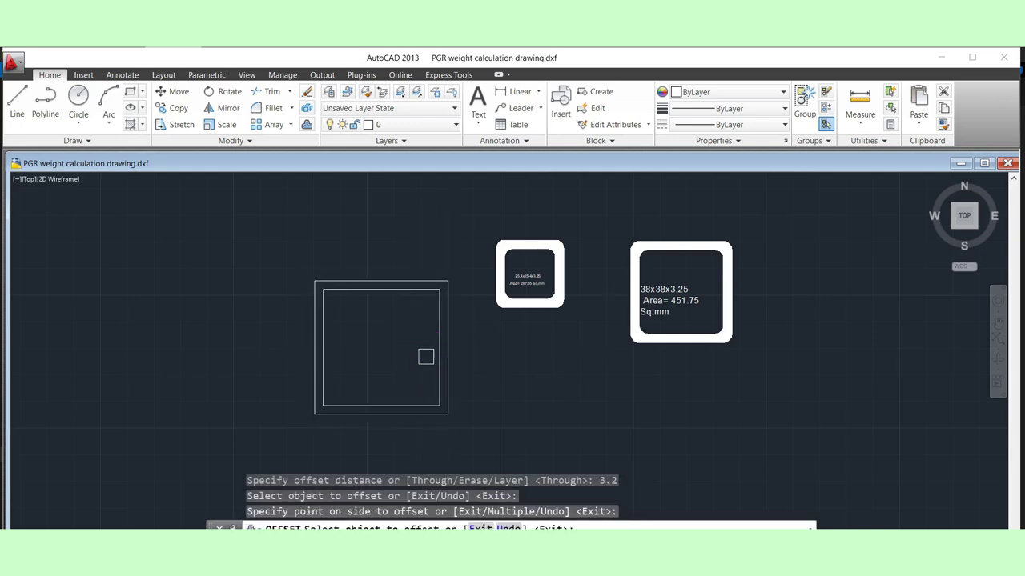
key(Escape)
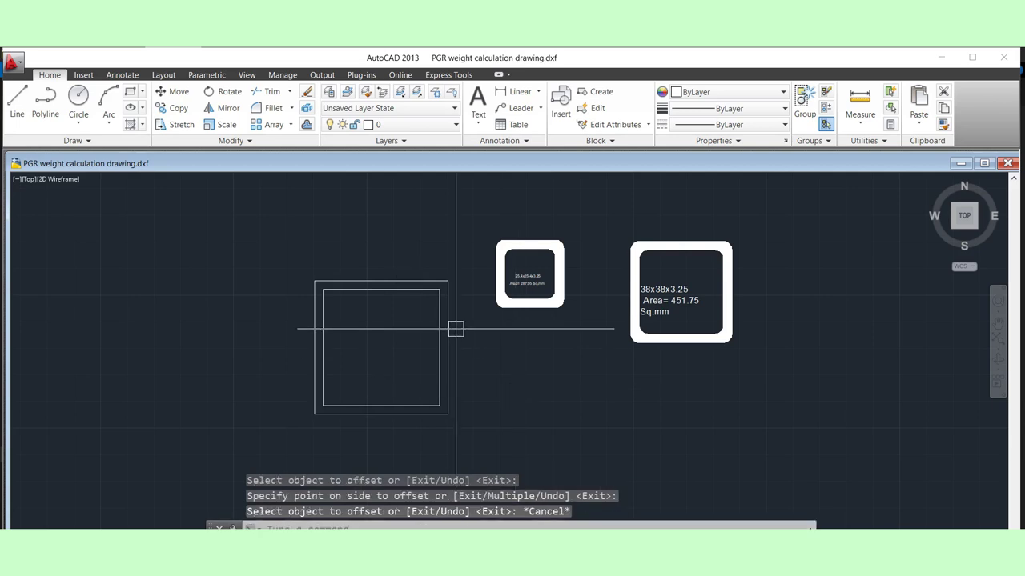
Fillet the upper-right corners of the inner and outer rectangles using the Fillet command's Multiple option
click(264, 110)
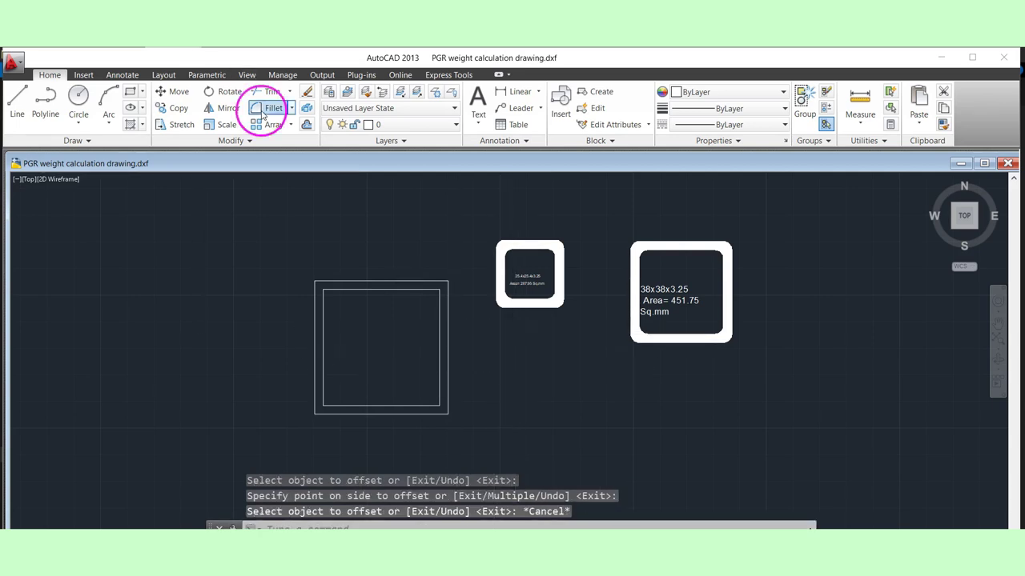
text(m)
key(Return)
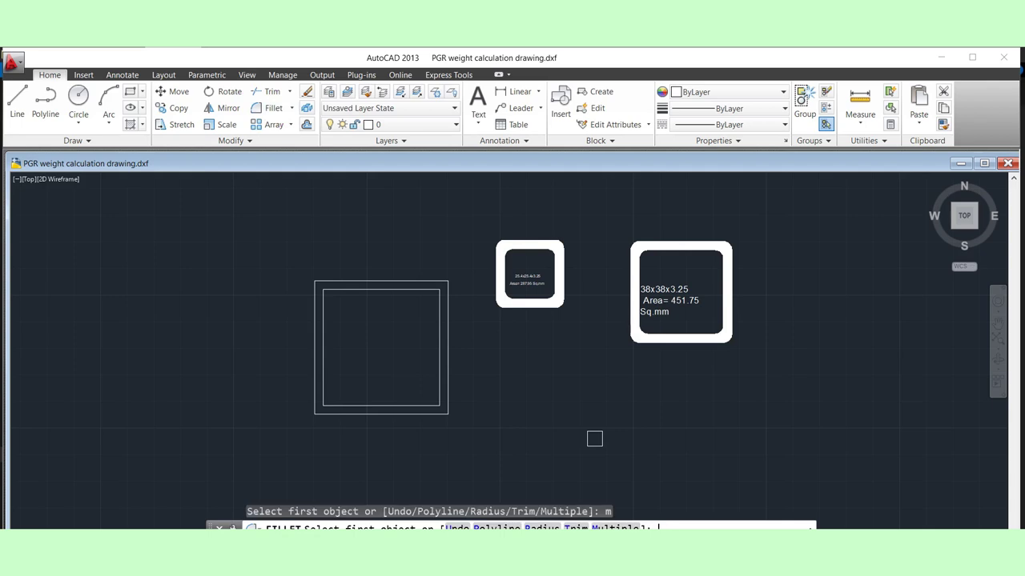
key(Return)
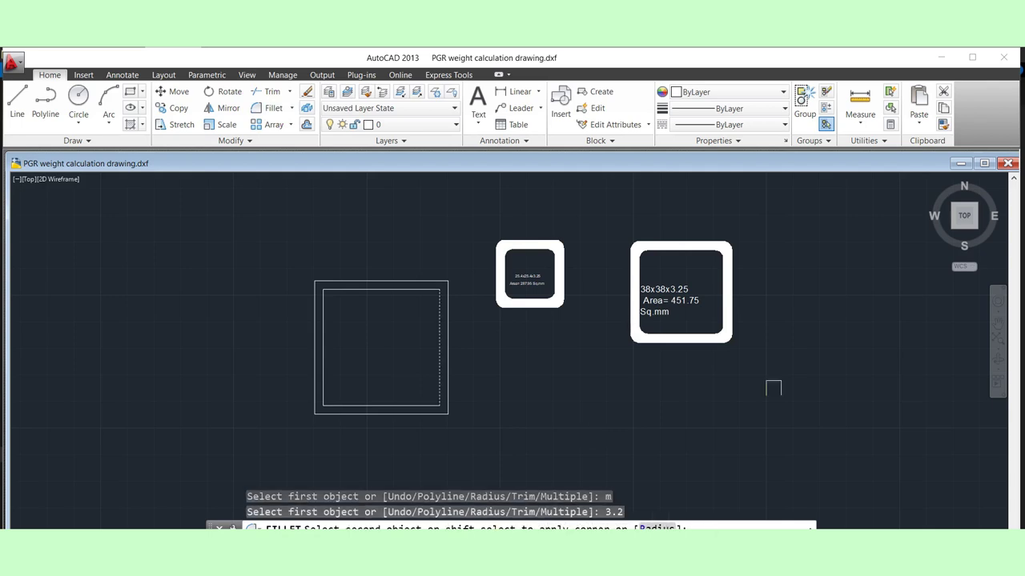
scroll(433, 293, up, 6)
click(419, 280)
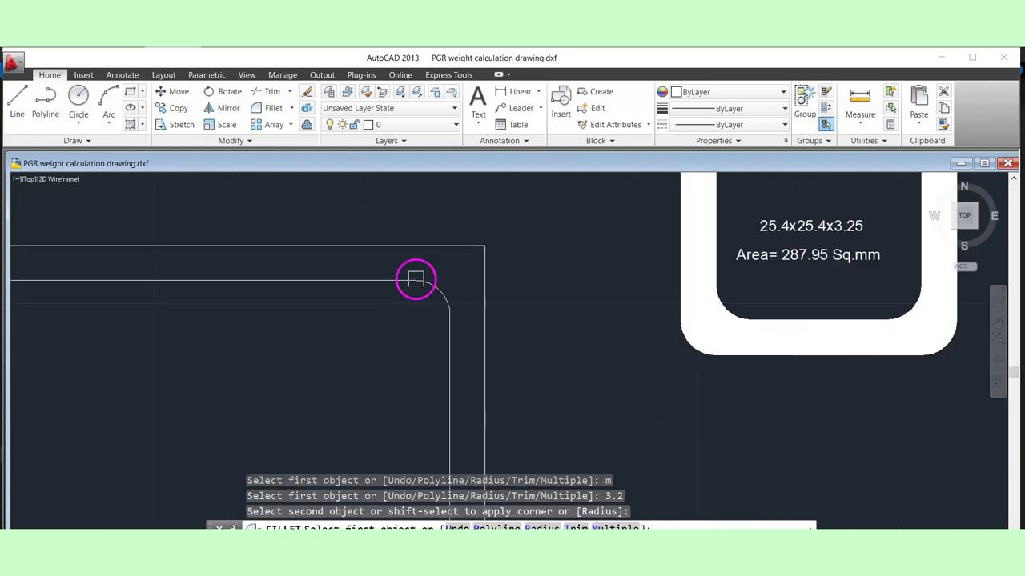
click(463, 248)
click(484, 276)
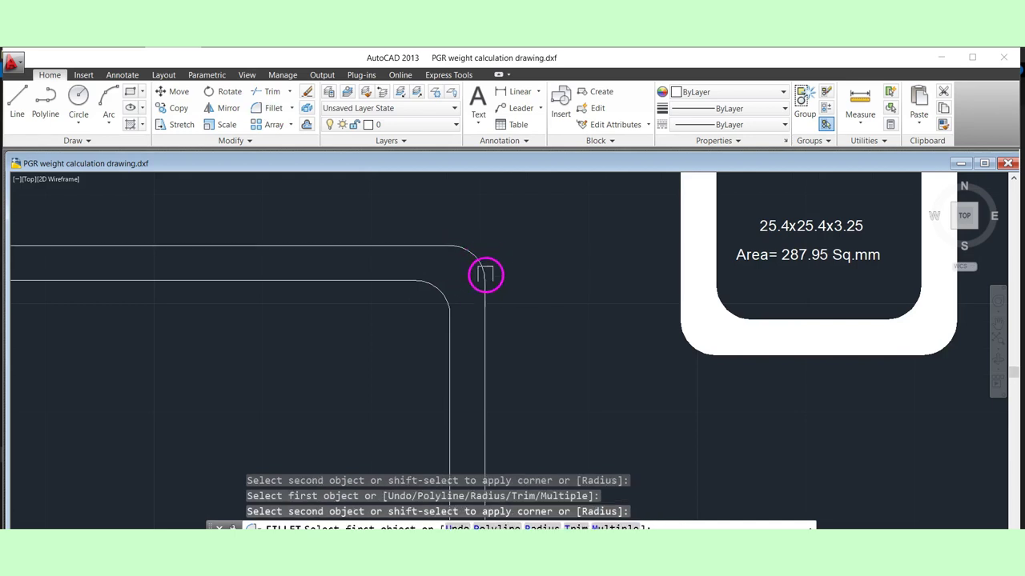
Fillet the upper-left corner of the outer rectangle
scroll(472, 270, down, 5)
scroll(419, 262, up, 4)
click(264, 231)
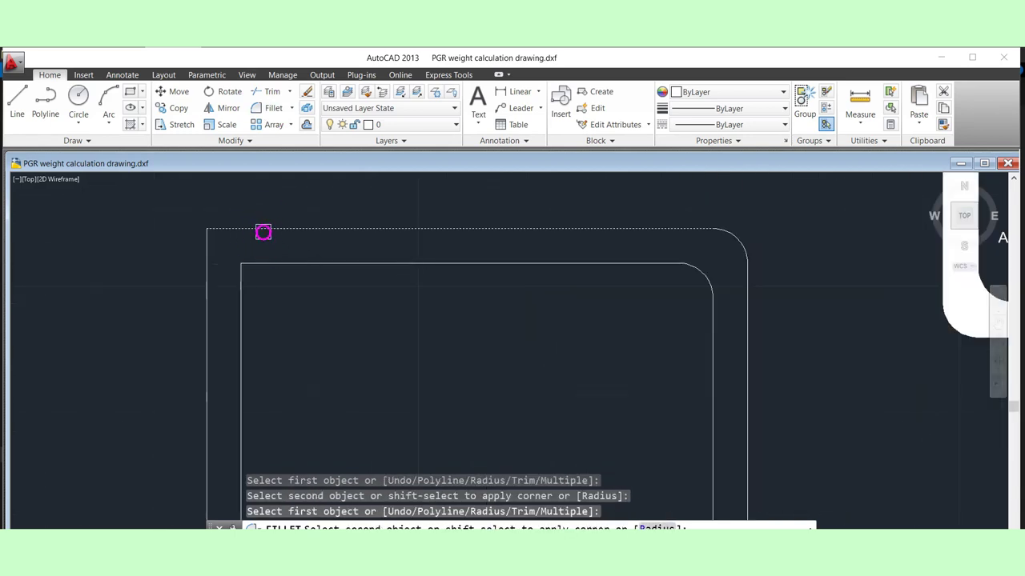
click(207, 255)
scroll(267, 235, down, 5)
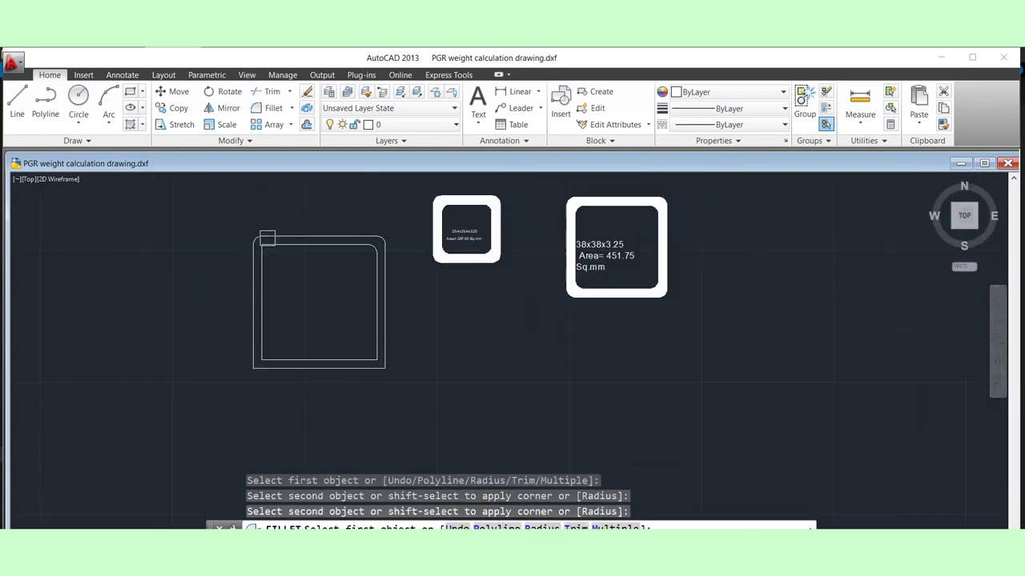
Fillet the two lower corners of the 50 by 50 outer rectangle
scroll(313, 256, up, 5)
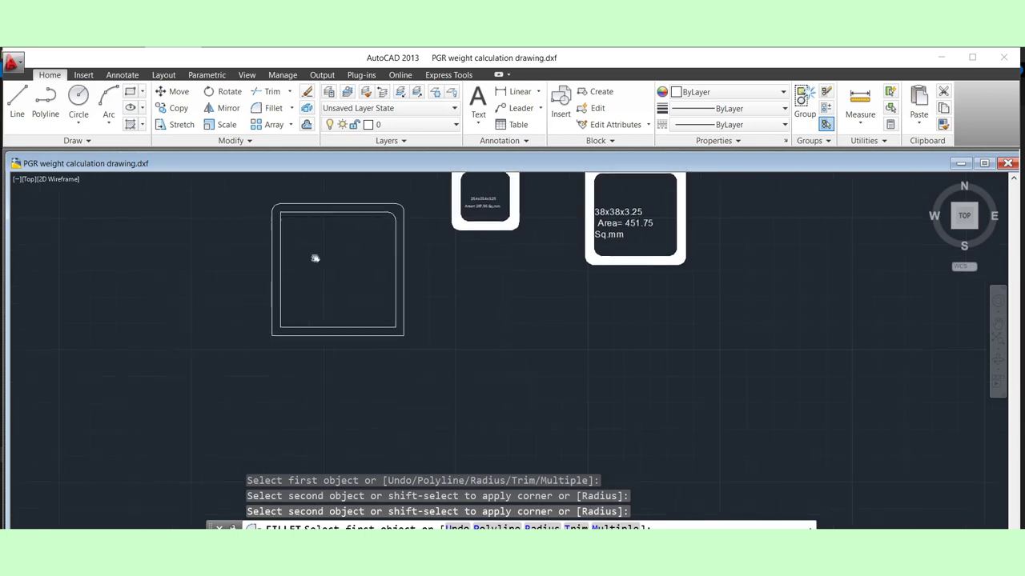
click(273, 335)
click(281, 353)
click(587, 353)
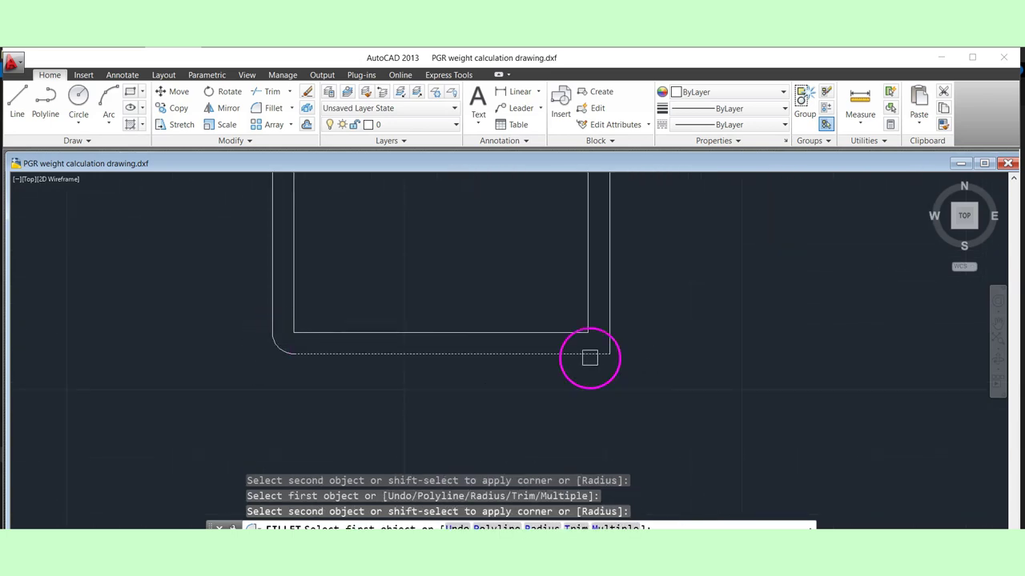
click(609, 336)
Fillet the lower-right and lower-left corners of the inner rectangle and end the Fillet command
click(565, 333)
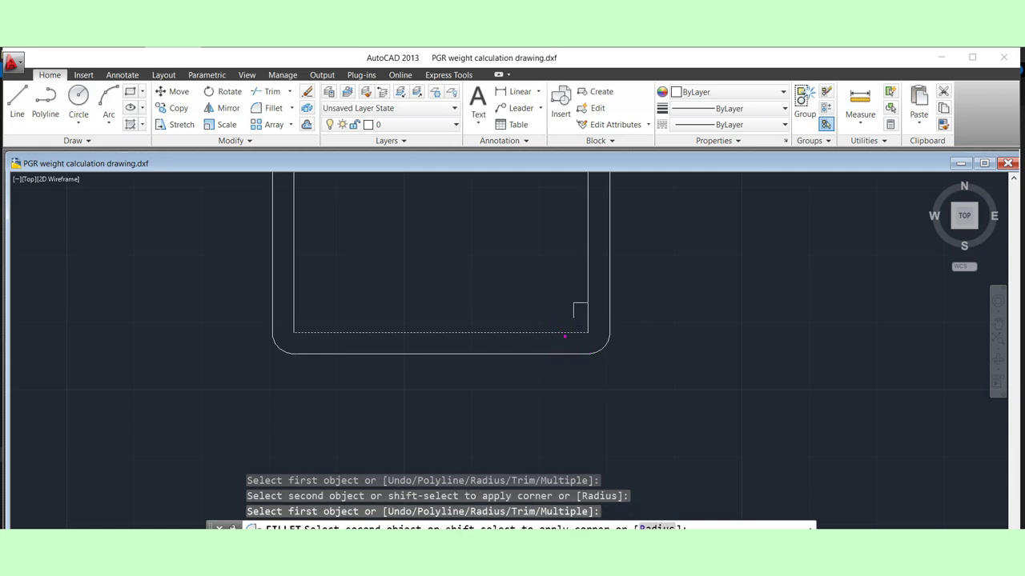
click(587, 301)
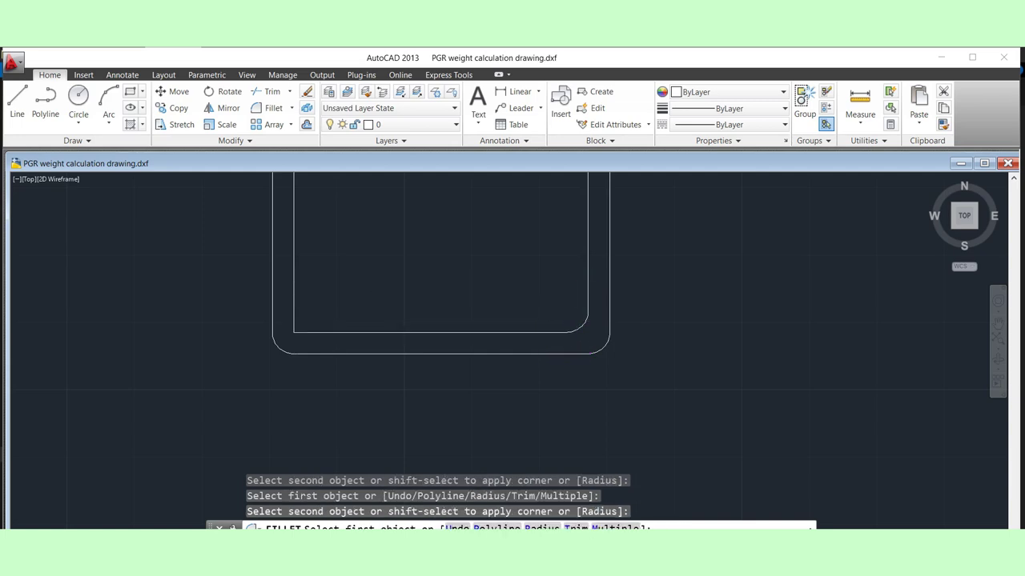
click(295, 283)
click(310, 332)
scroll(361, 309, down, 5)
scroll(353, 301, up, 3)
scroll(353, 301, down, 2)
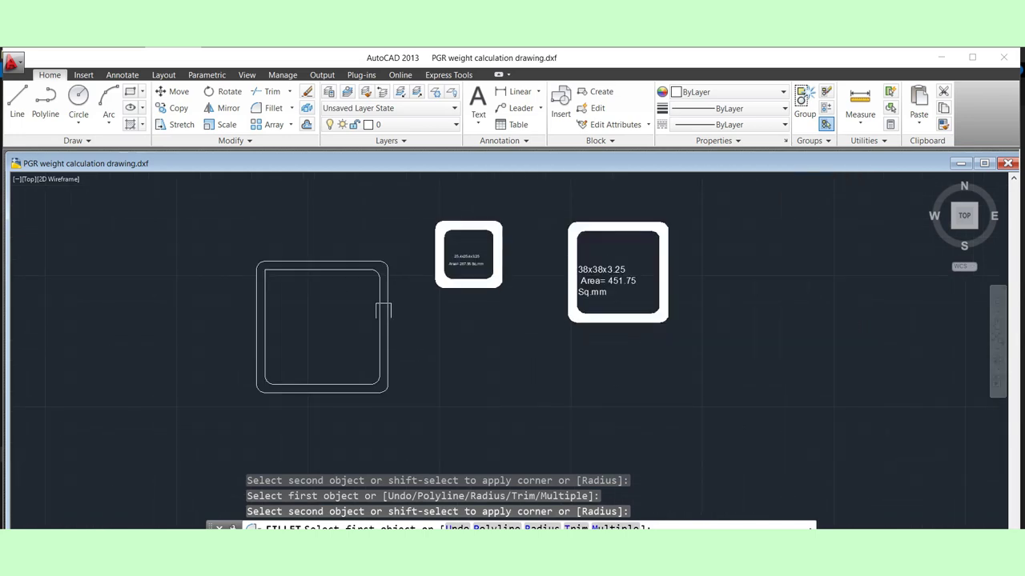
key(Escape)
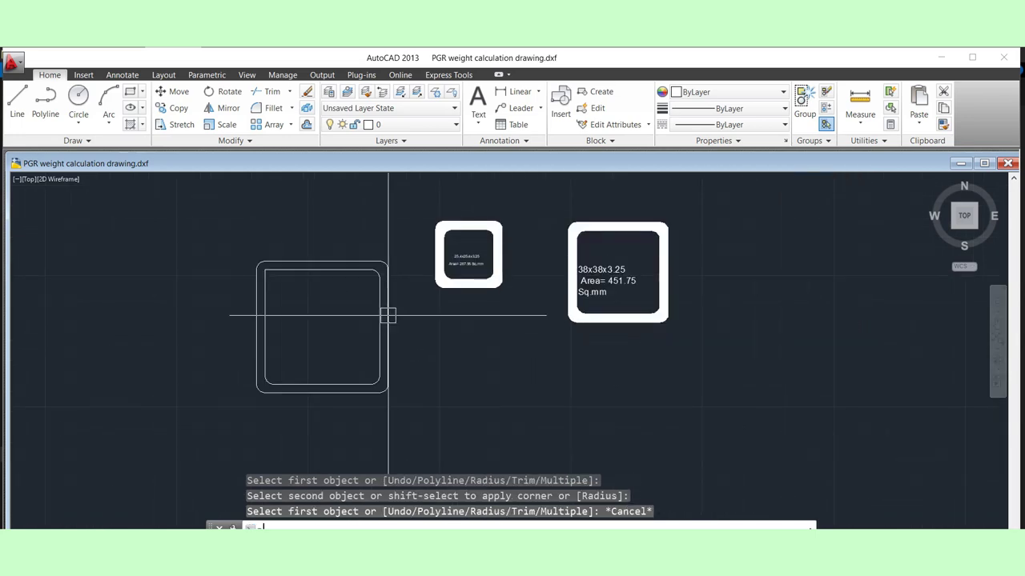
Fill the 50 by 50 tube's wall between the outer and inner rectangles with a Solid hatch
text(h)
key(Return)
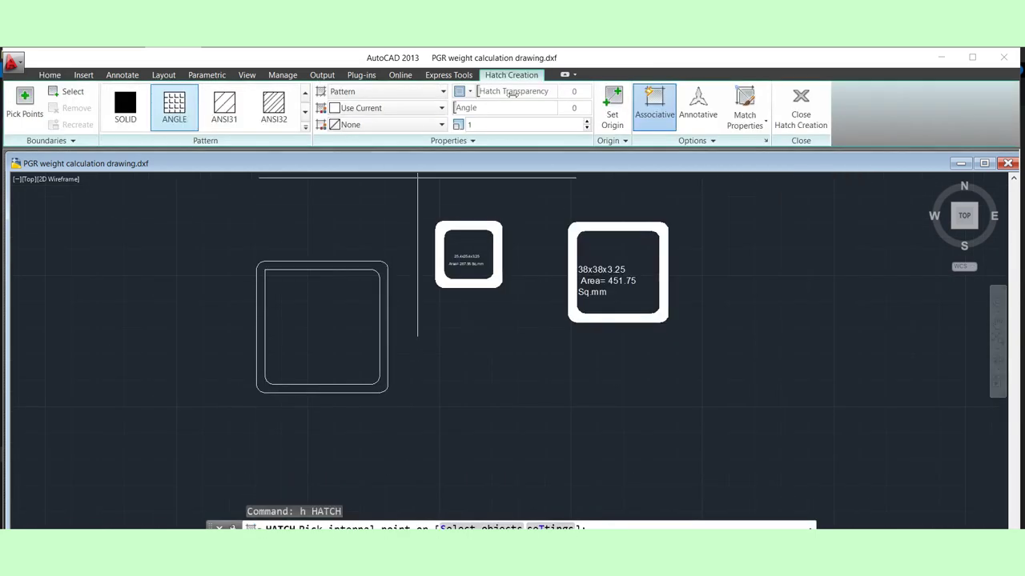
click(442, 91)
click(344, 104)
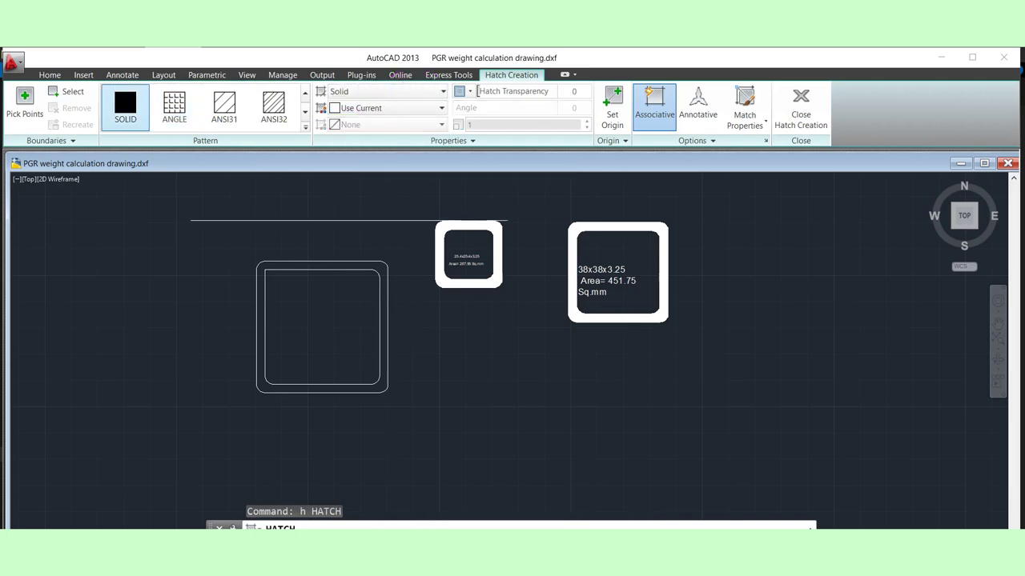
scroll(346, 275, up, 2)
click(331, 257)
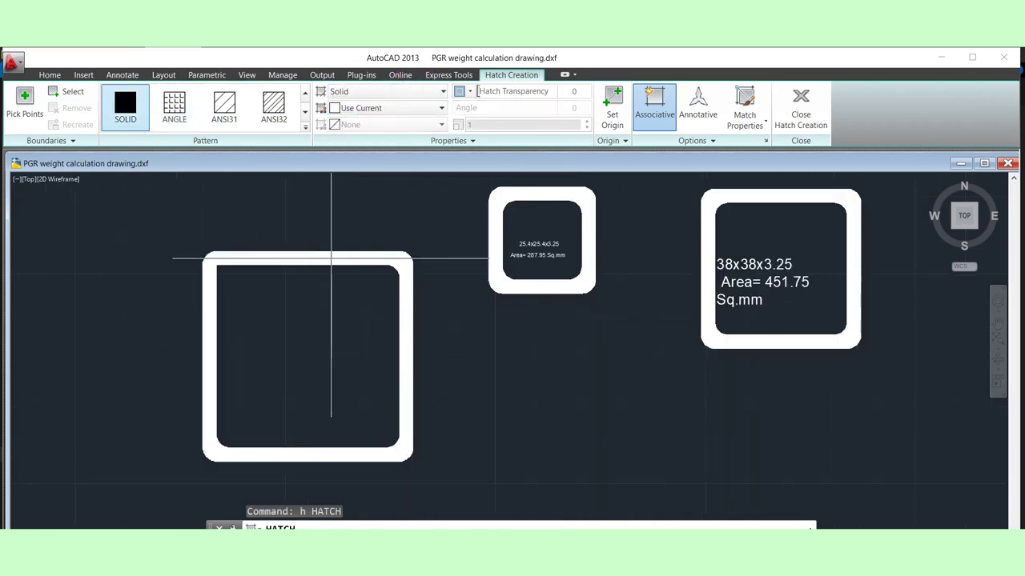
scroll(471, 361, down, 2)
key(Escape)
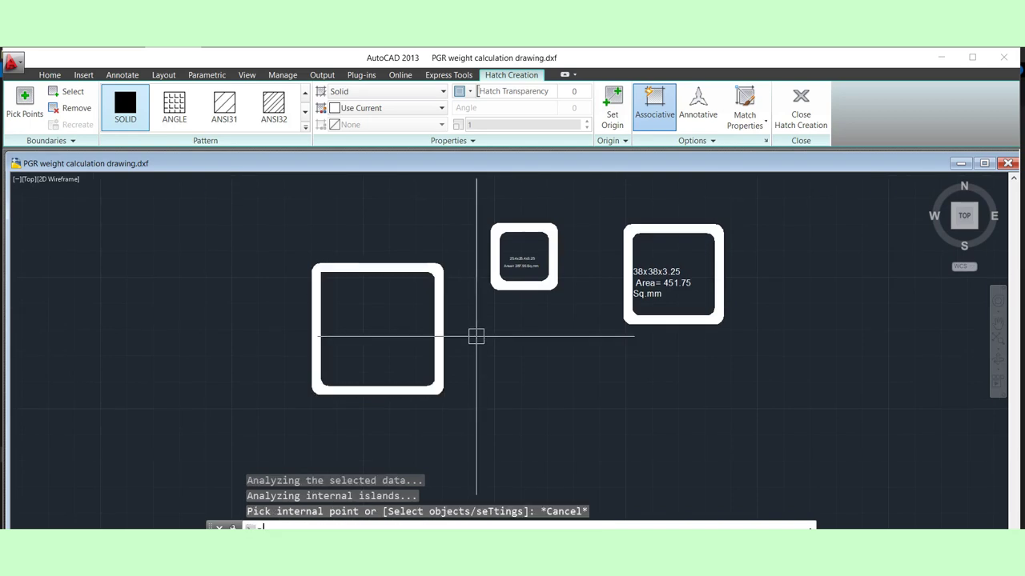
List the properties of the 50 by 50 tube's solid hatch and copy the Area line from the listing
scroll(428, 327, up, 4)
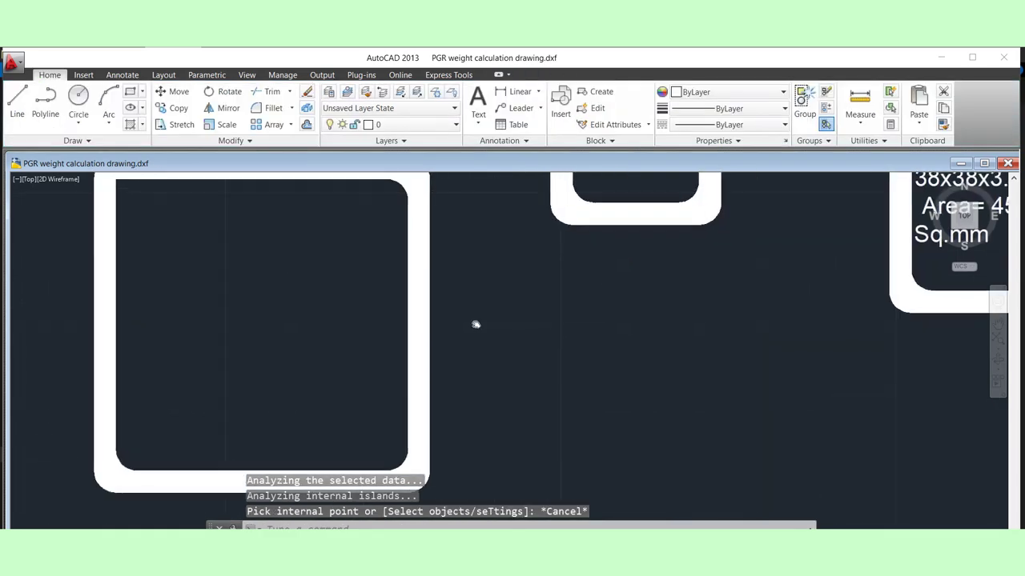
scroll(476, 325, down, 4)
scroll(457, 302, up, 3)
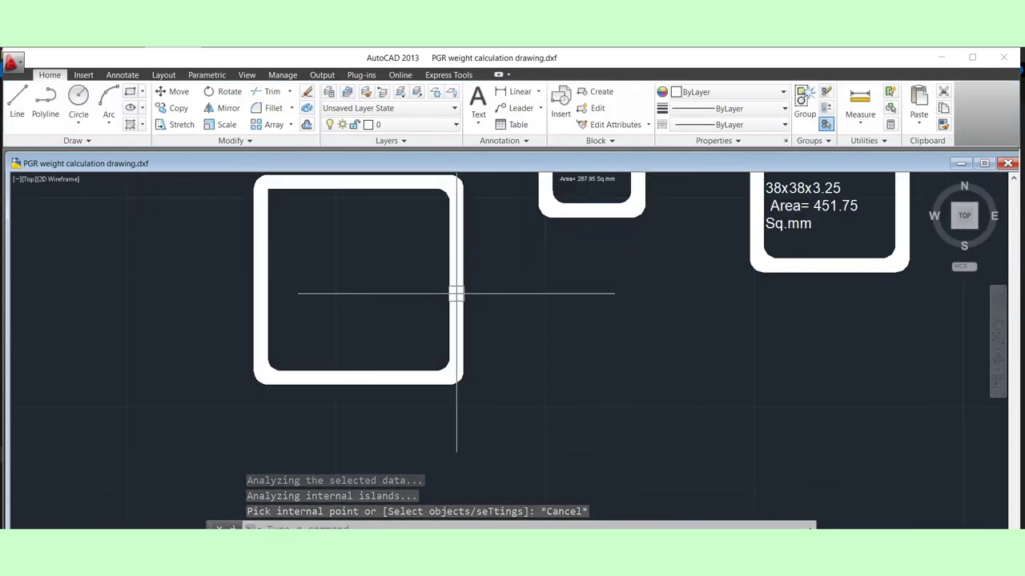
click(456, 294)
key(Escape)
scroll(457, 302, up, 2)
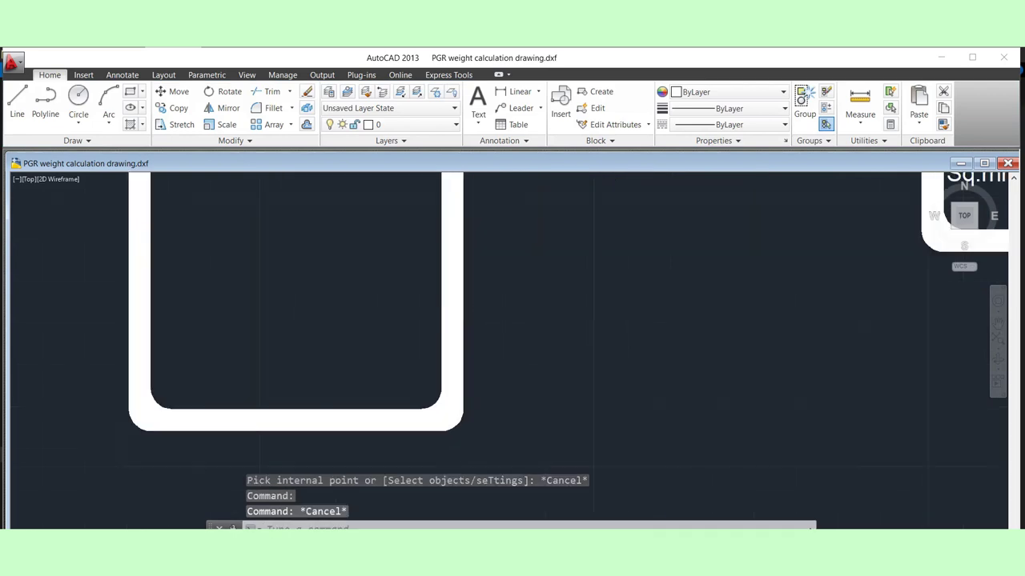
click(455, 301)
key(Escape)
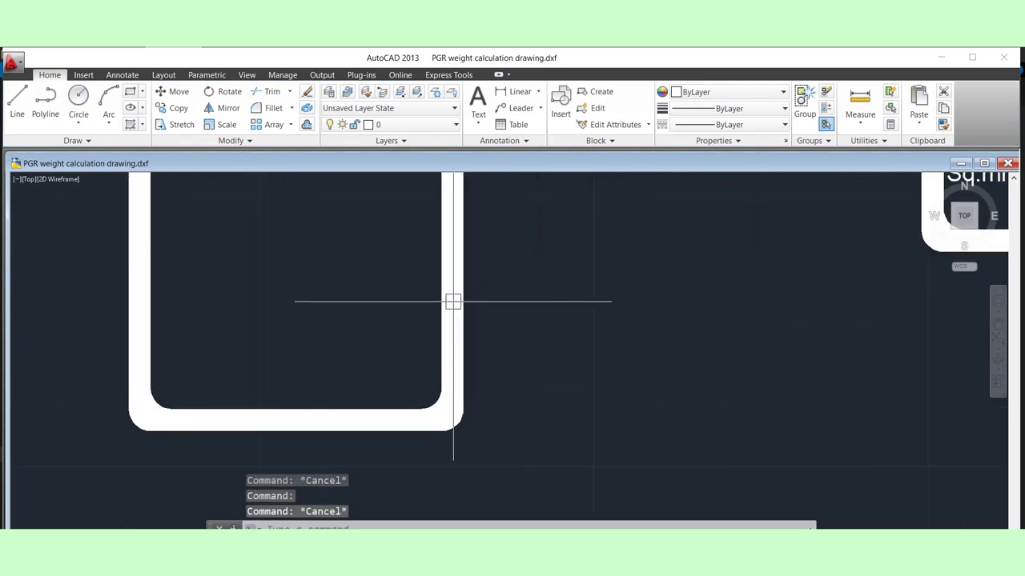
click(453, 301)
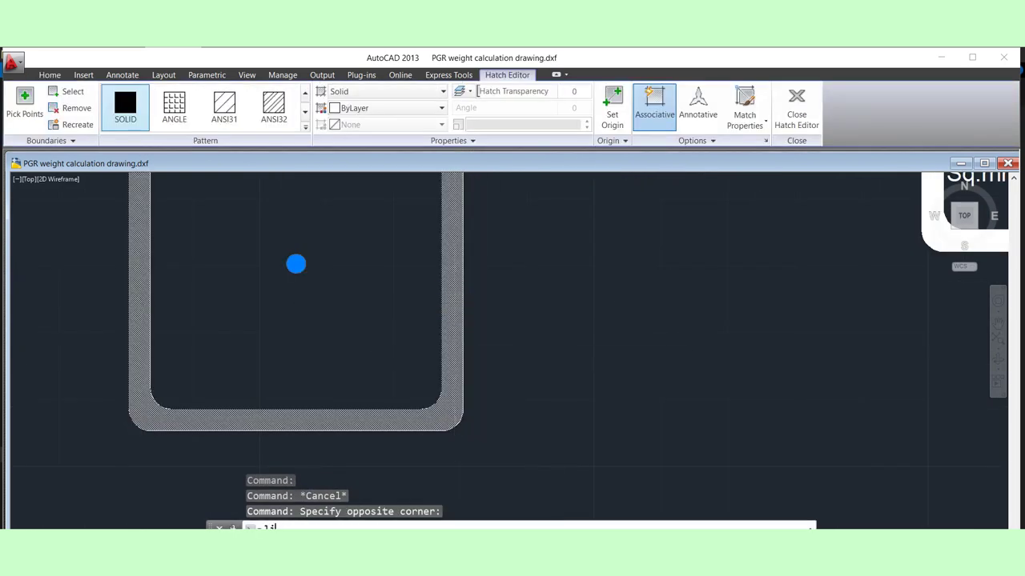
key(Return)
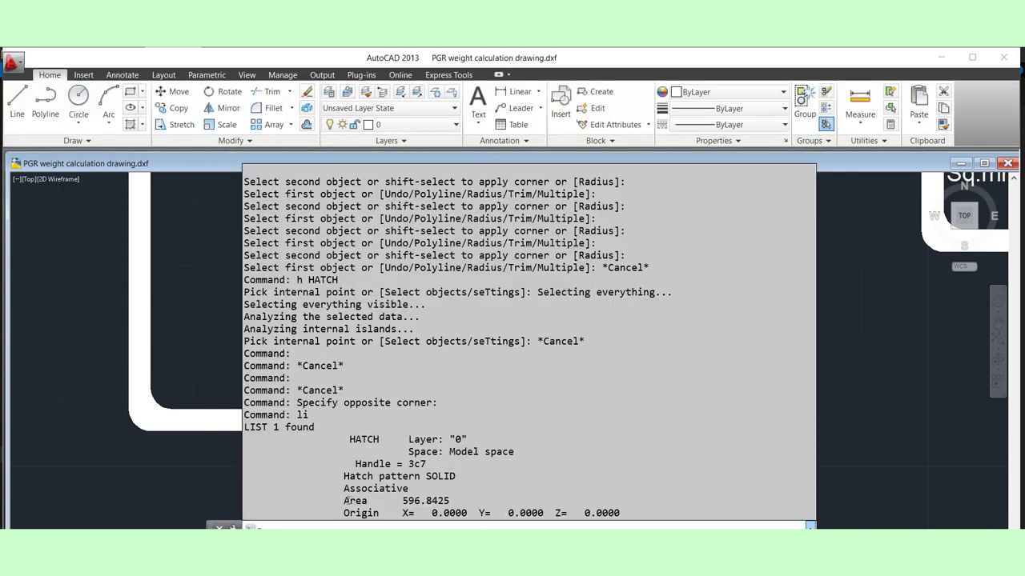
drag(344, 500, 452, 500)
key(ctrl+c)
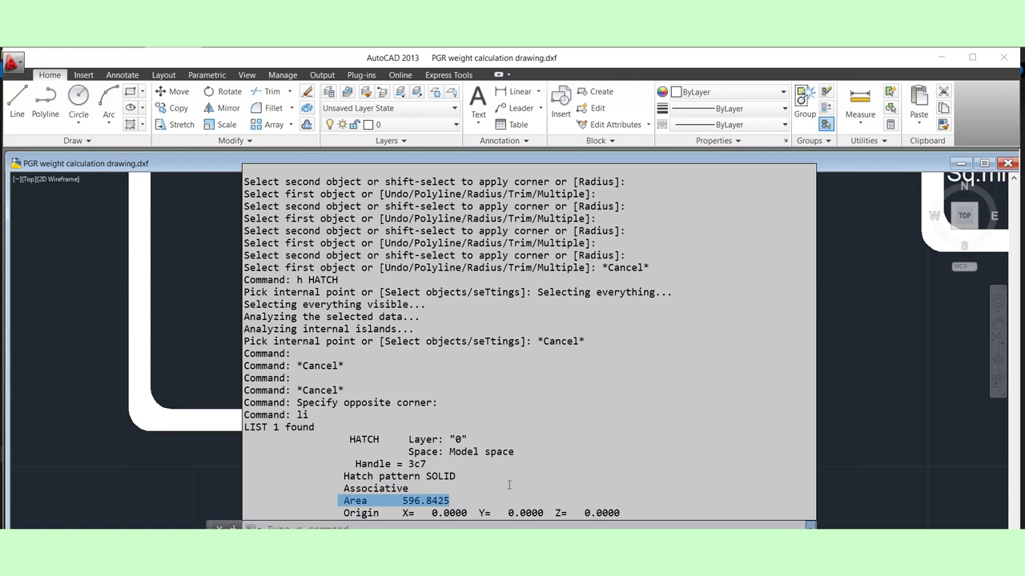
key(F2)
Create a multiline text box inside the 50 by 50 tube section and paste the copied Area line into it
scroll(408, 356, down, 2)
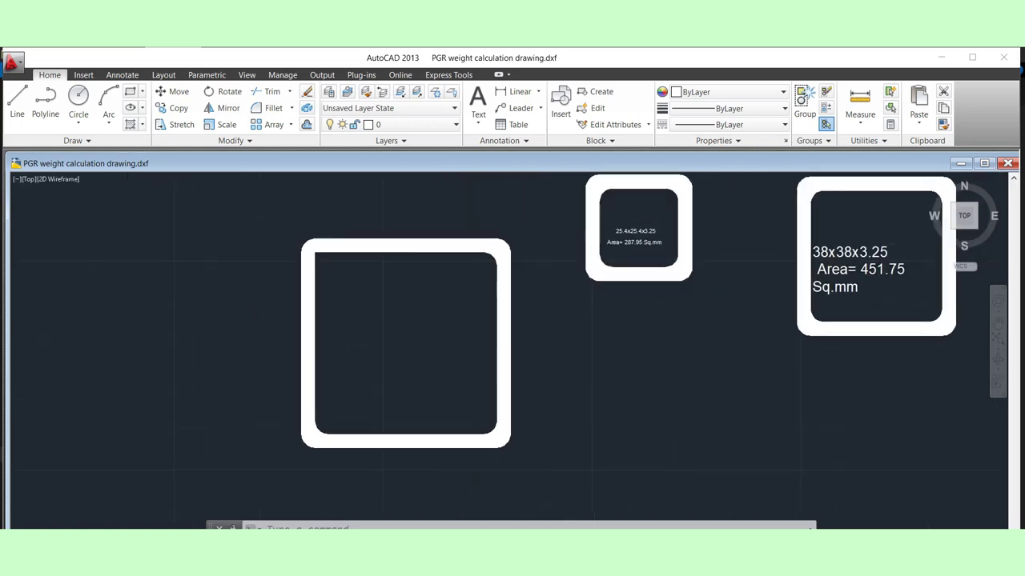
text(t MTEXT)
key(Return)
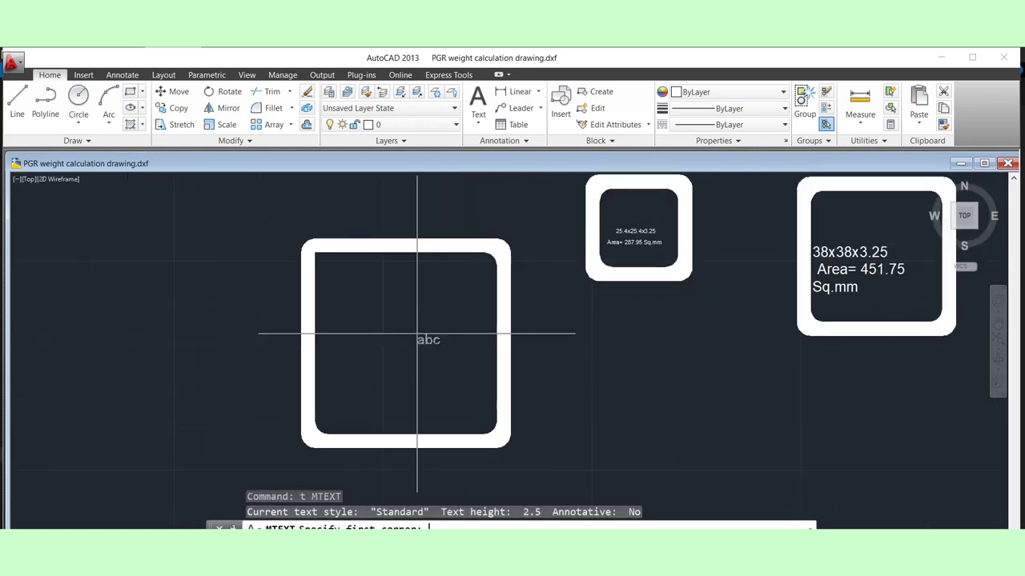
click(338, 340)
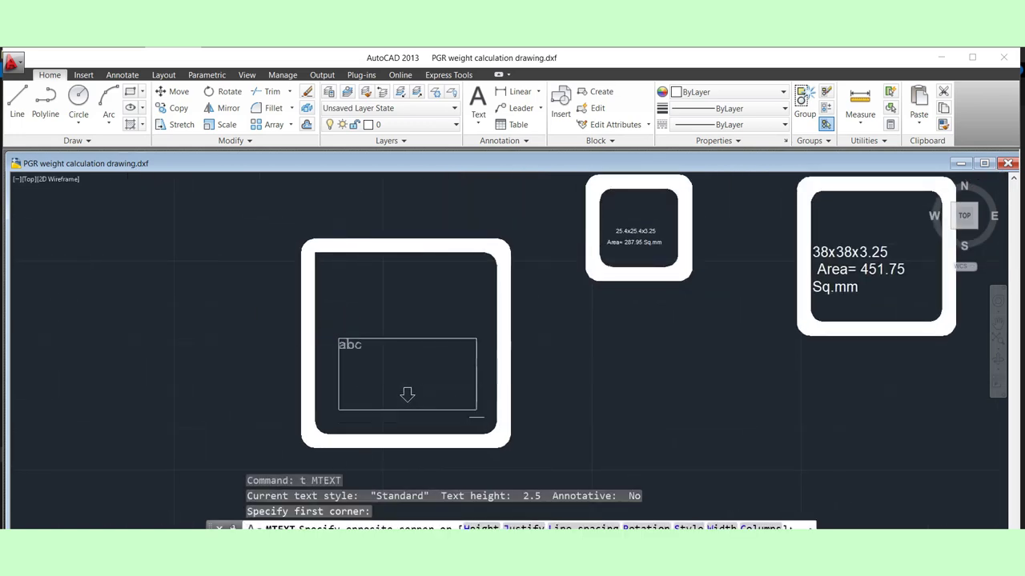
click(495, 373)
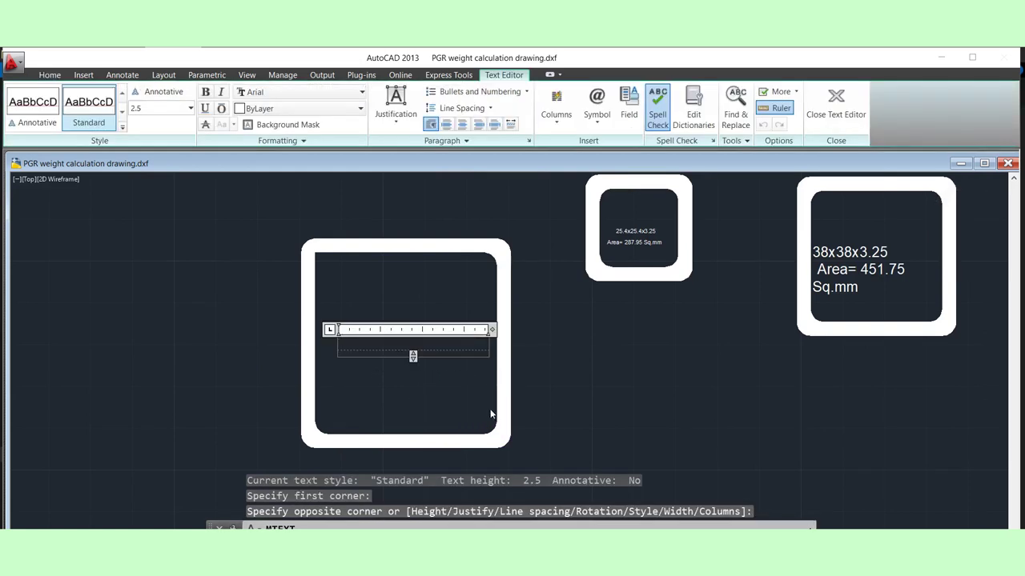
key(ctrl+v)
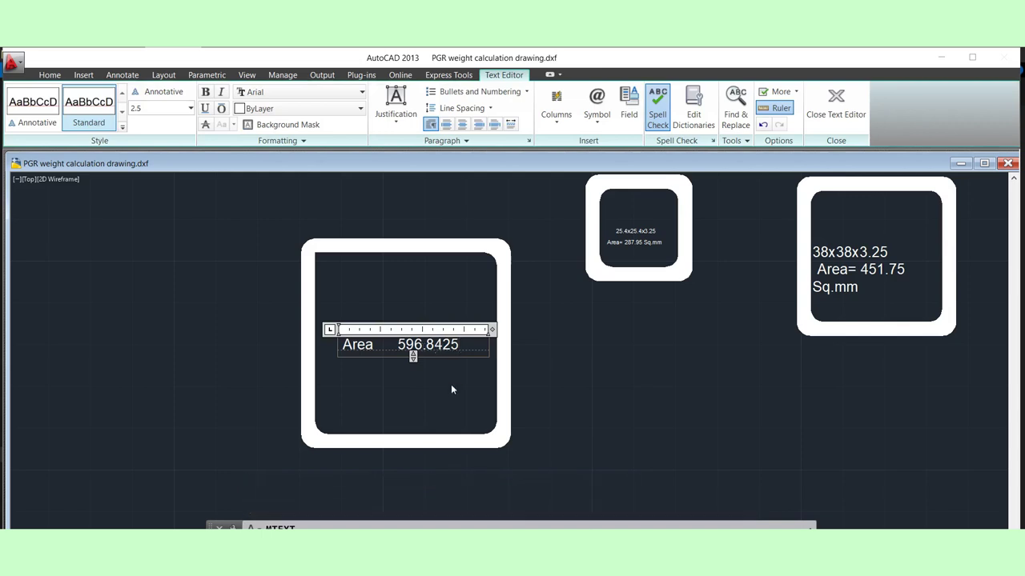
Change the area in the text to 599 and add the size 50x50x3.2 on its own line above it
drag(461, 344, 414, 344)
text(9)
click(343, 345)
text(50x50)
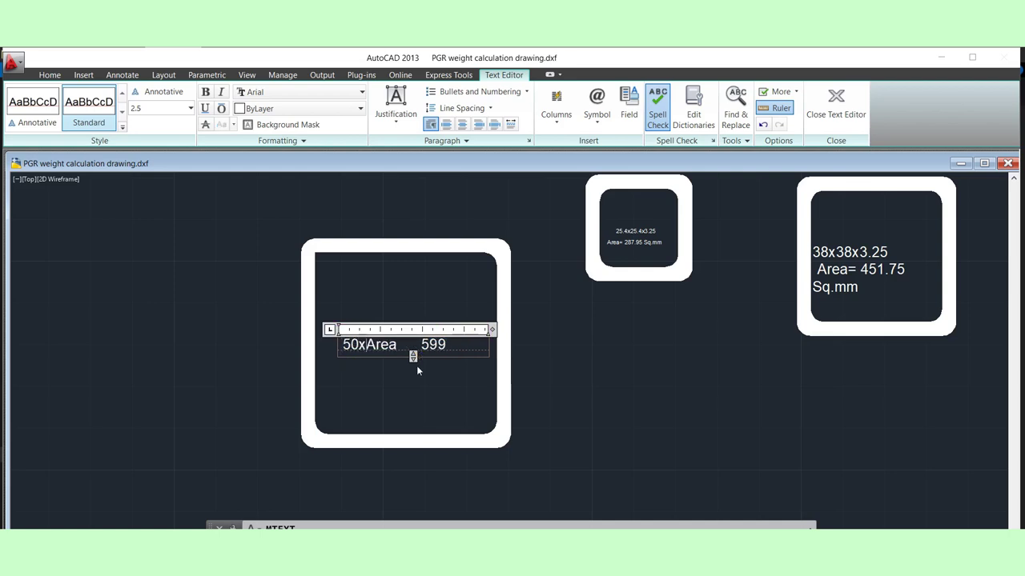
text(x3.2Area)
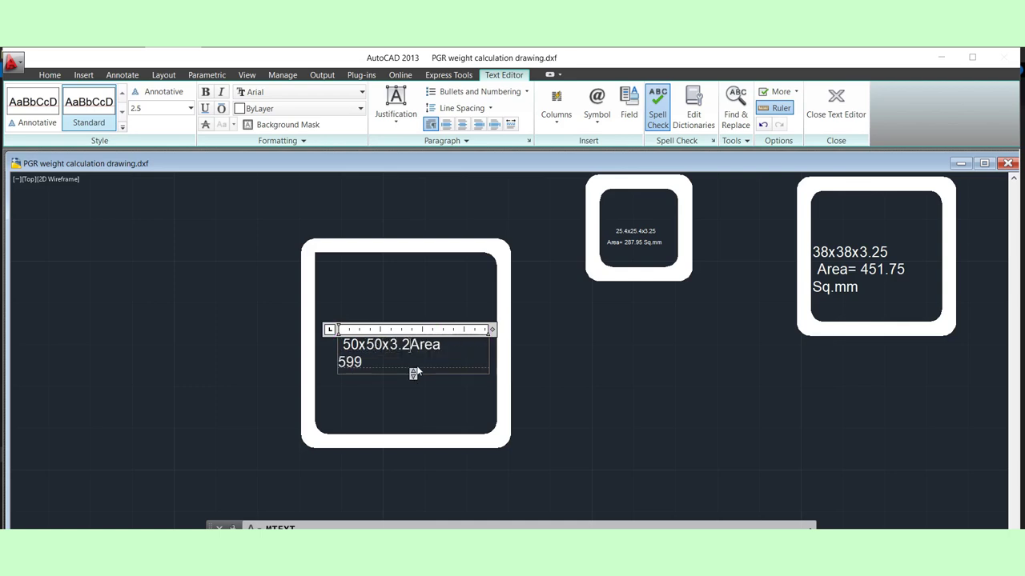
key(Return)
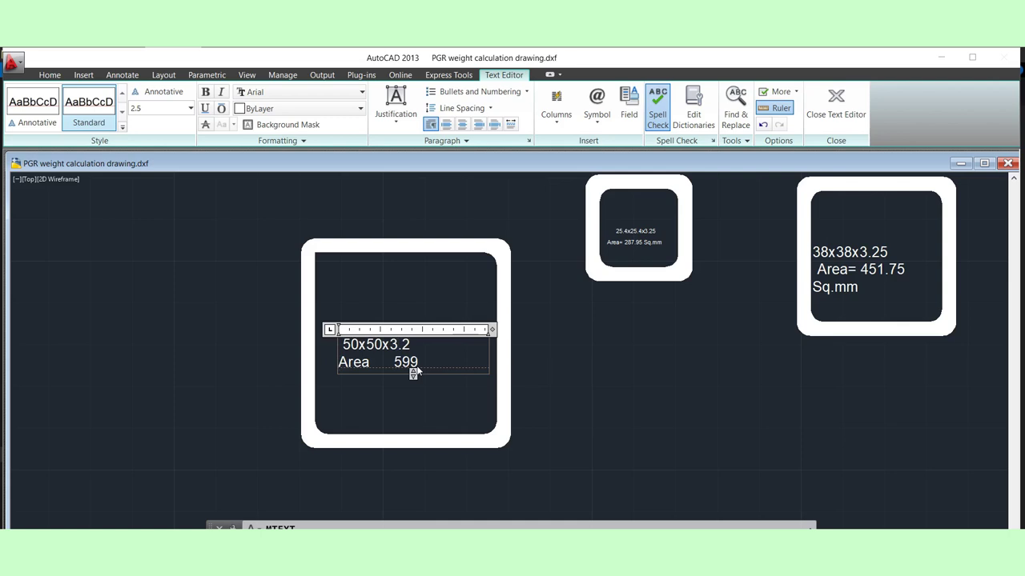
Reduce the gap before 599, append the unit "sq. mm" and finish the tube's text label
click(394, 365)
key(BackSpace)
key(BackSpace)
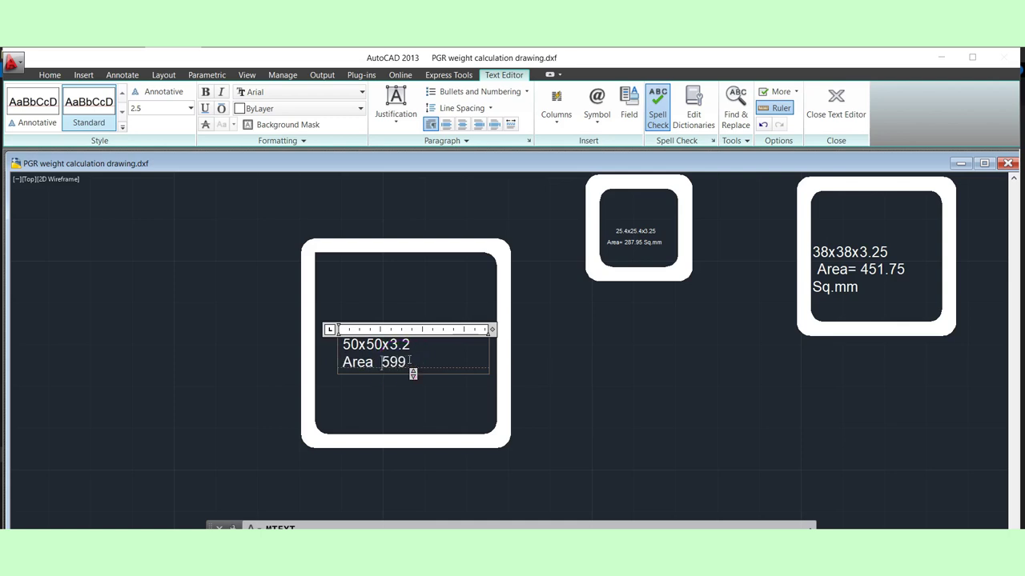
click(411, 361)
text(sq. mm)
click(441, 390)
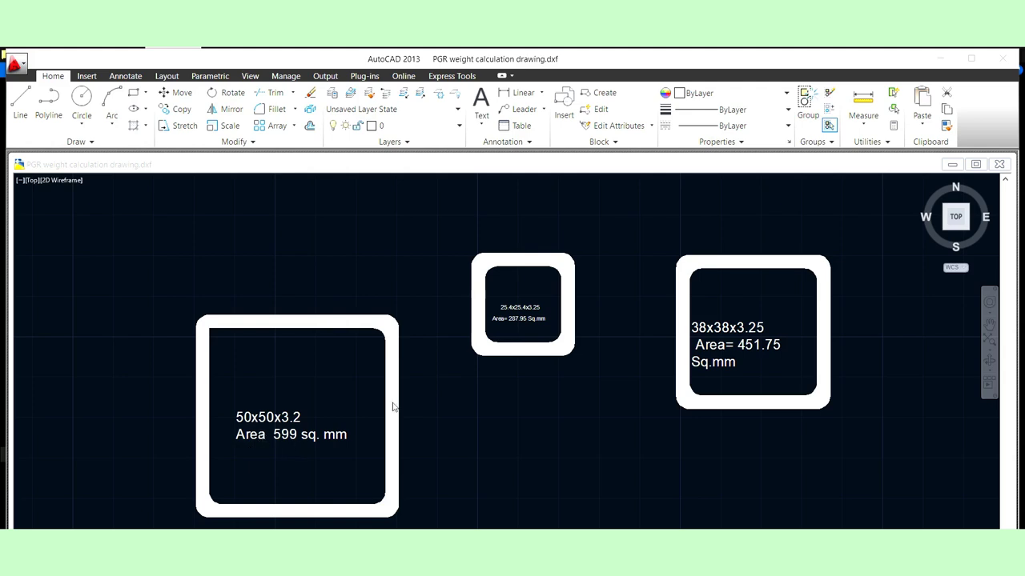
Switch to the PGR weight workbook in Excel and enter Method-02 CS areas 599, 287, 599 and 457 for the four tubes
scroll(521, 320, up, 2)
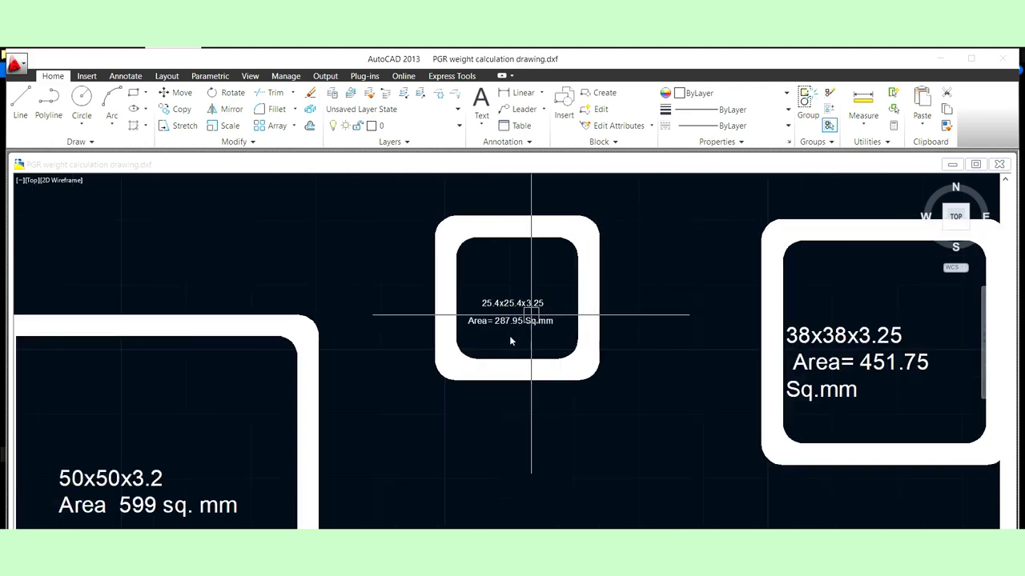
key(alt+Tab)
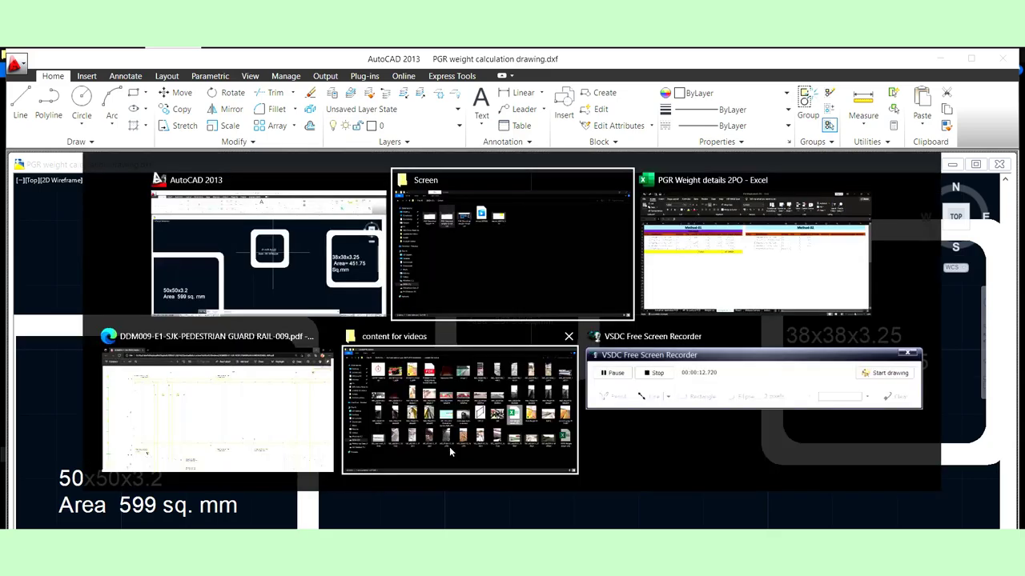
click(871, 272)
click(779, 249)
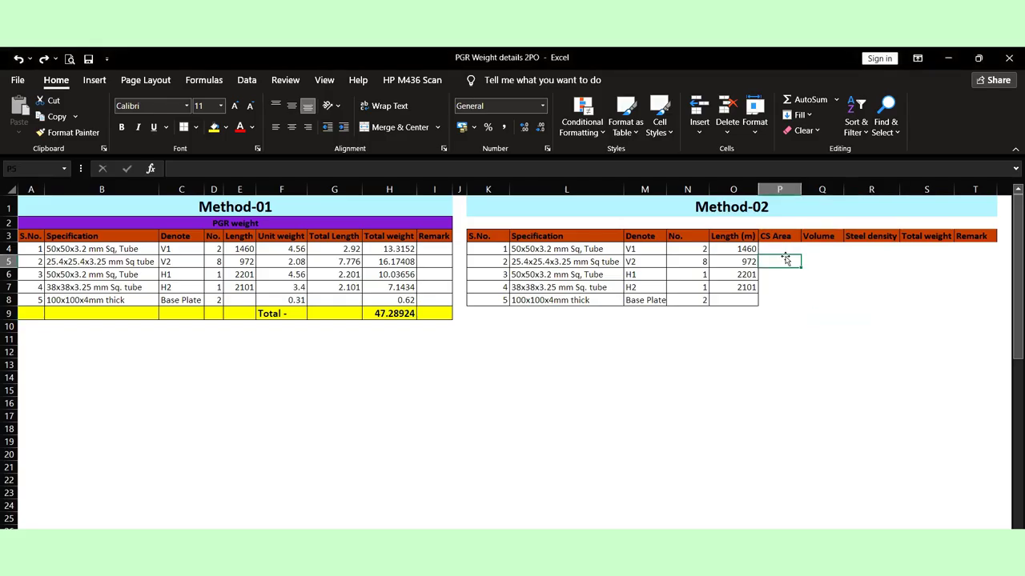
text(599)
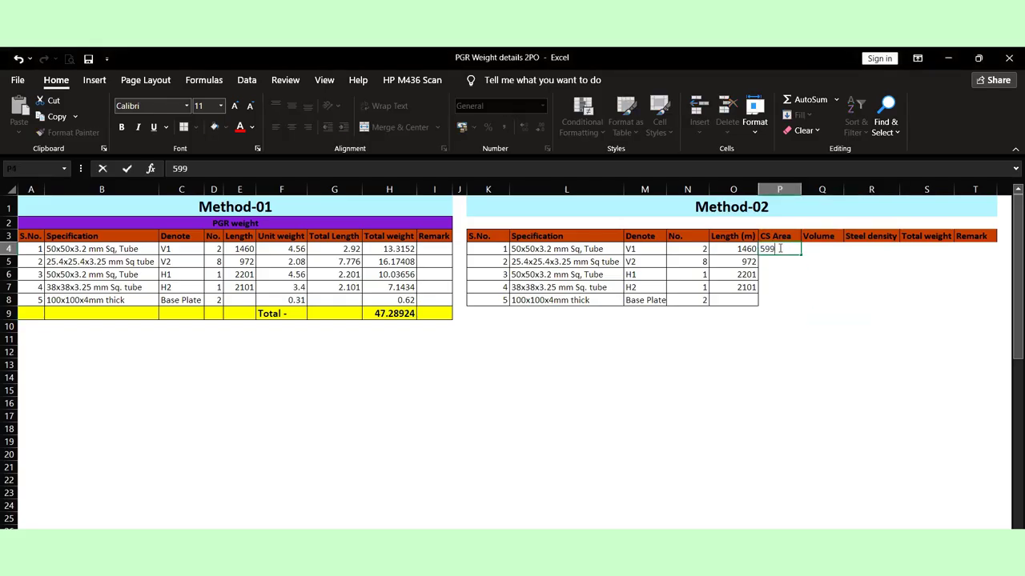
key(Return)
text(287)
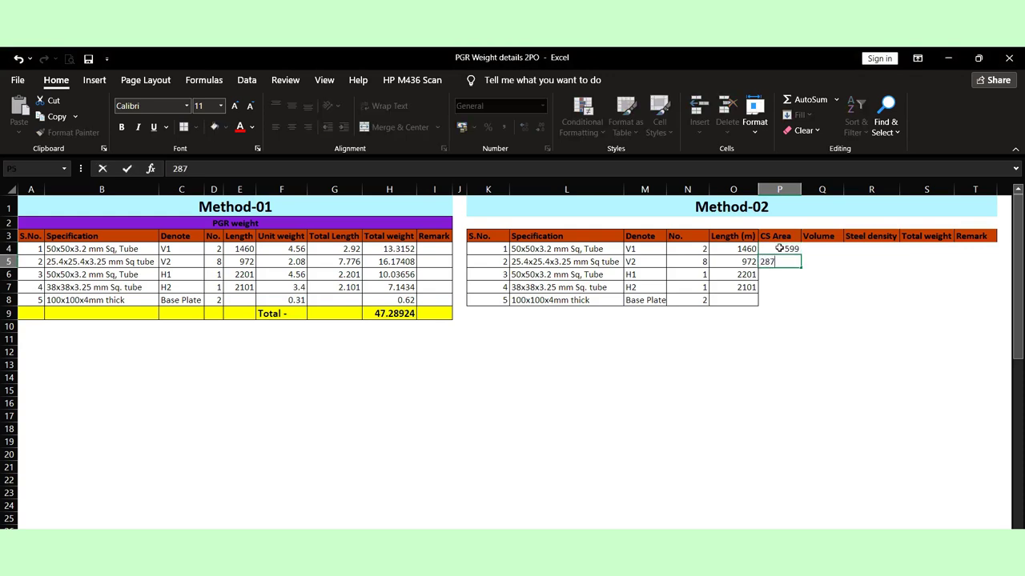
key(Return)
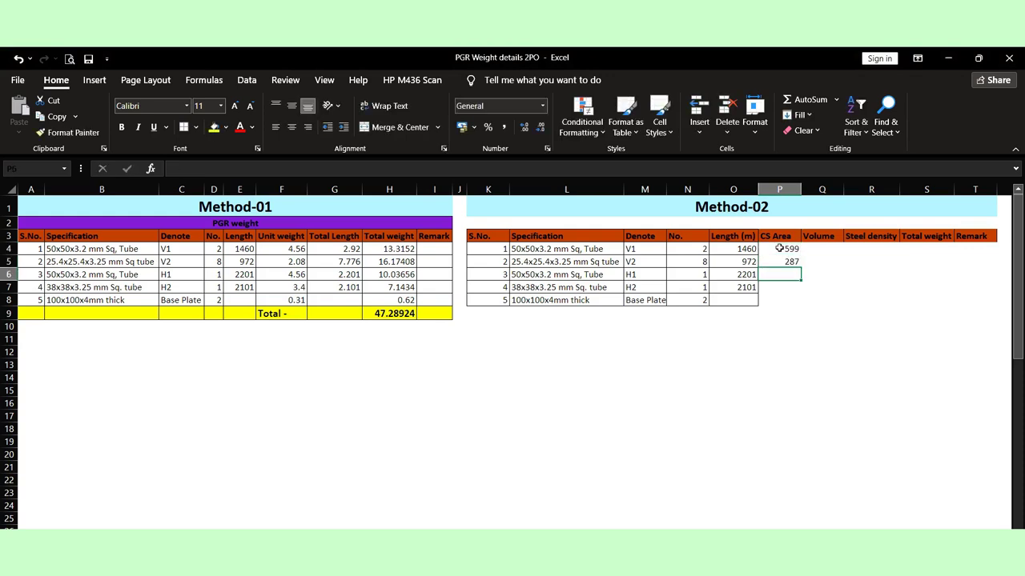
text(599)
key(Return)
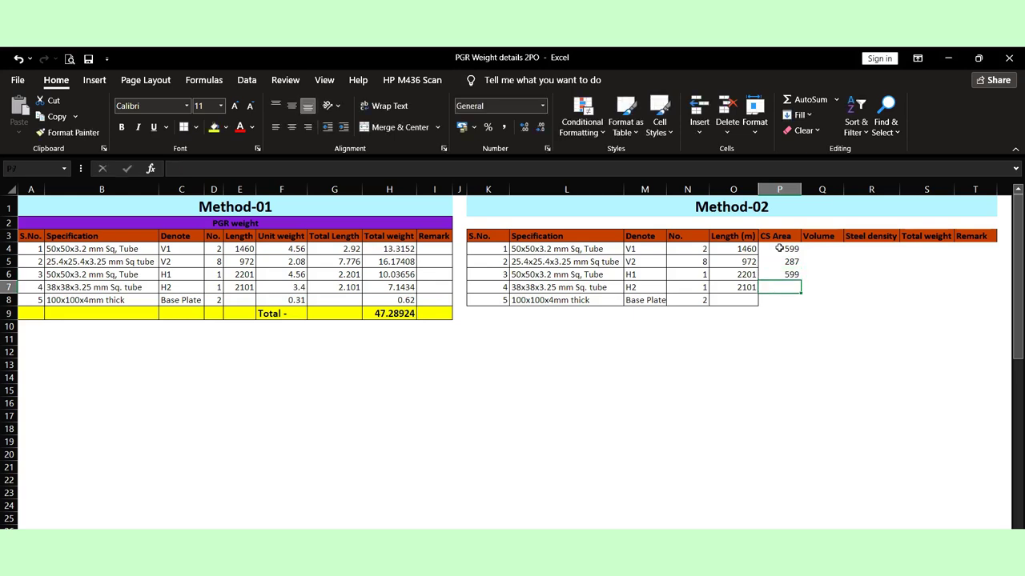
text(457)
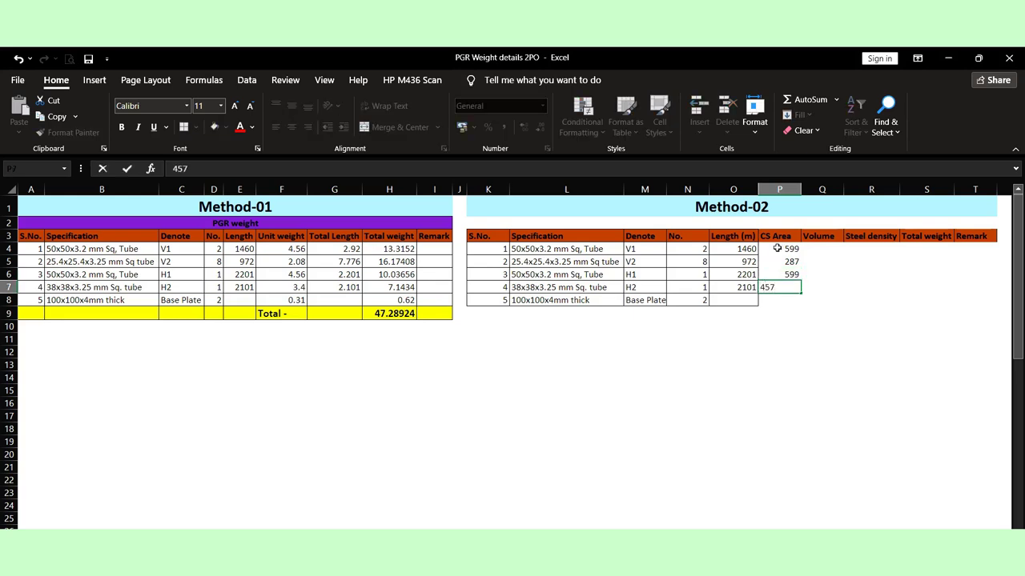
click(778, 301)
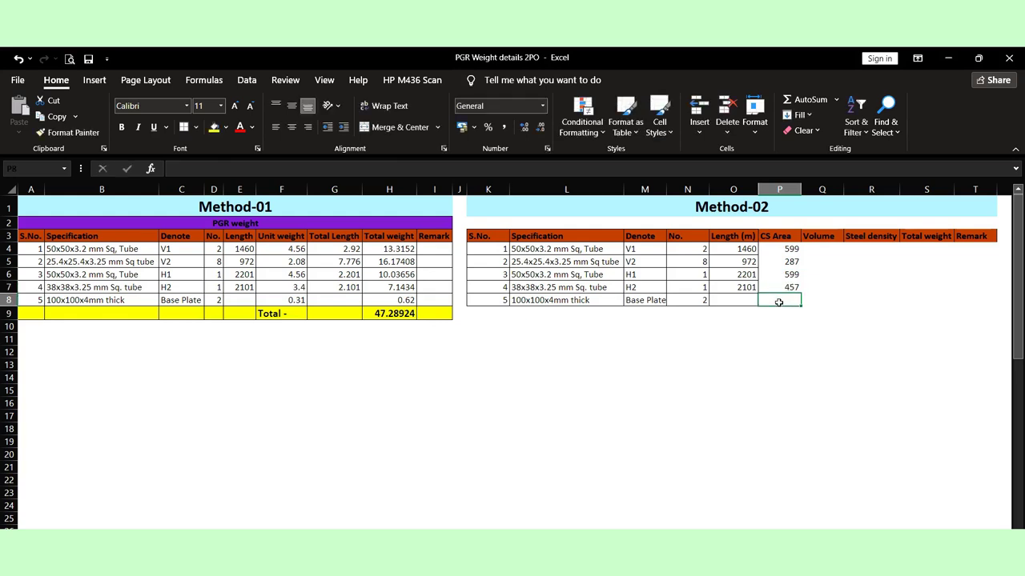
Enter the formula =100*100*4 as the base plate's CS area in Method-02
text(=)
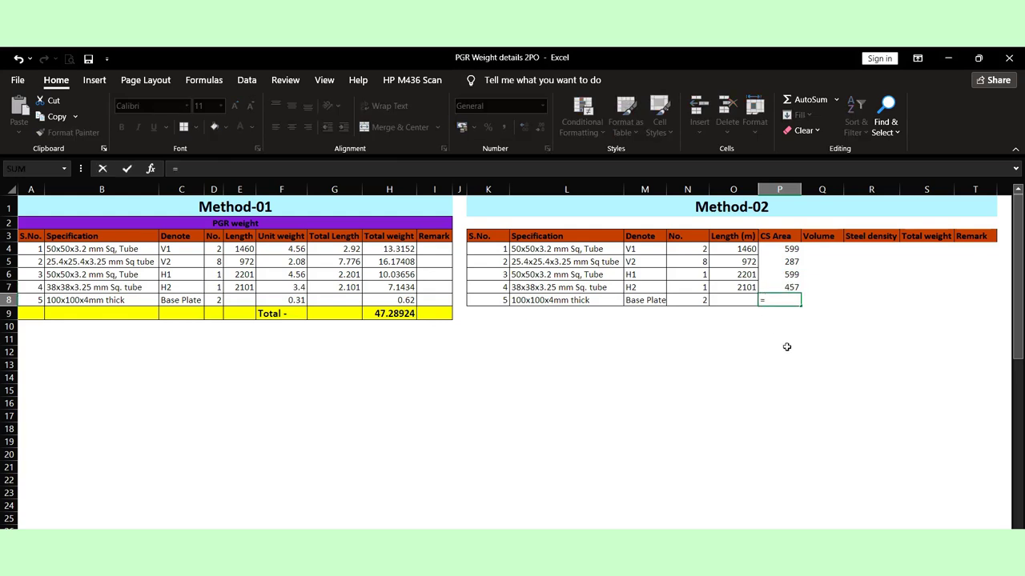
text(100*100*4)
key(Return)
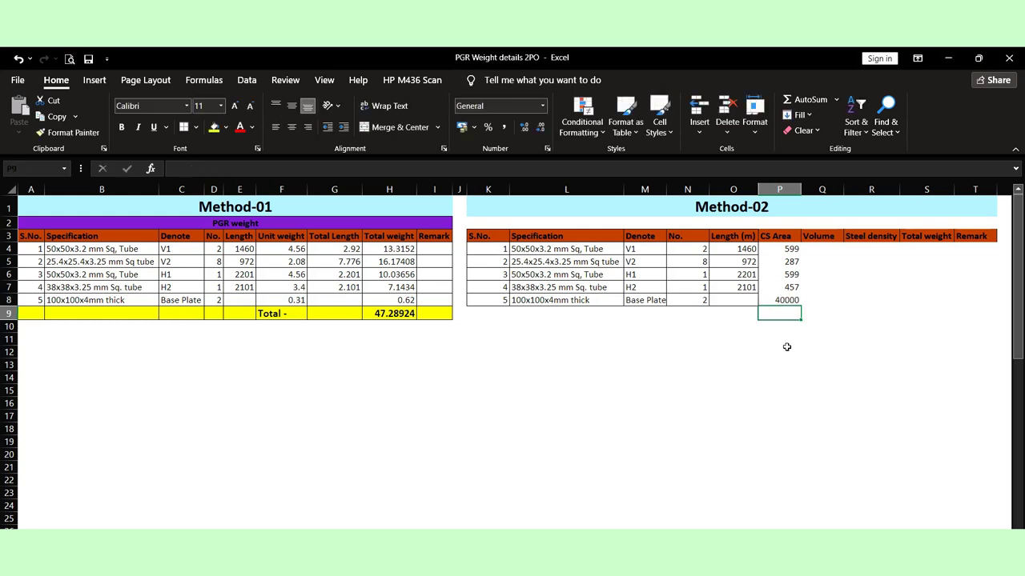
click(791, 299)
key(Up)
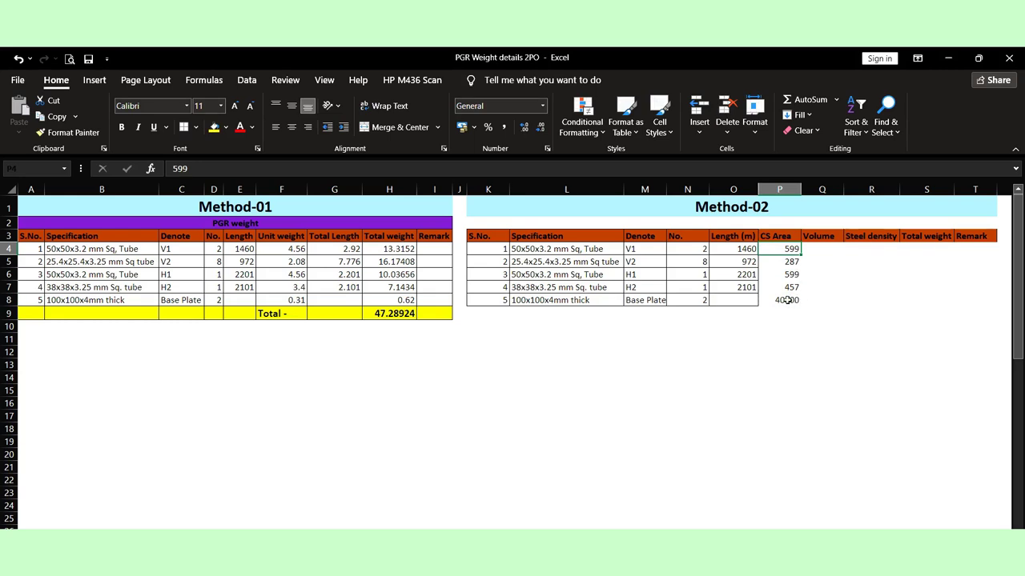
Replace the base plate's CS area in Method-02 with the formula =100*4
click(789, 301)
text(100)
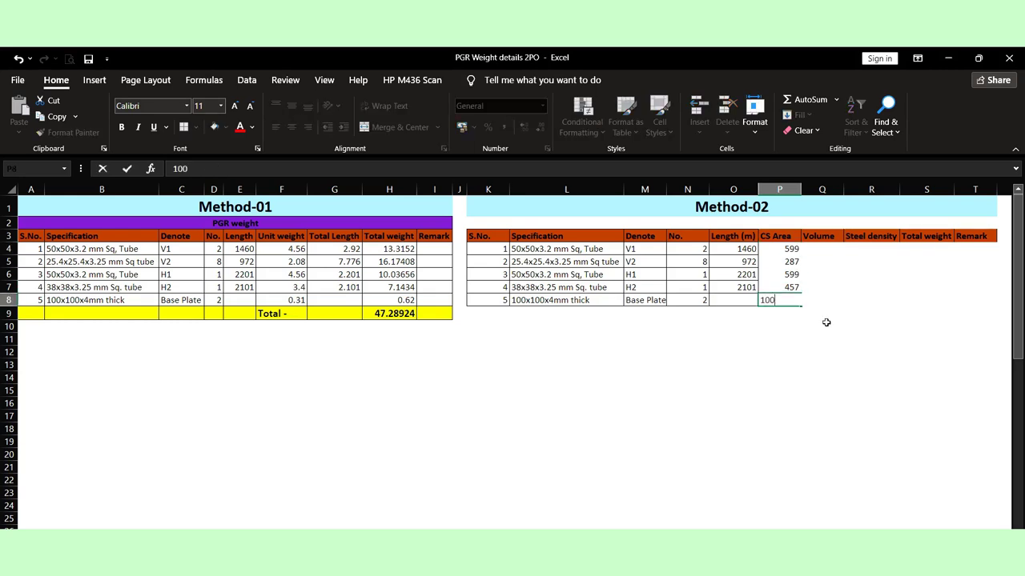
text(*4)
key(Return)
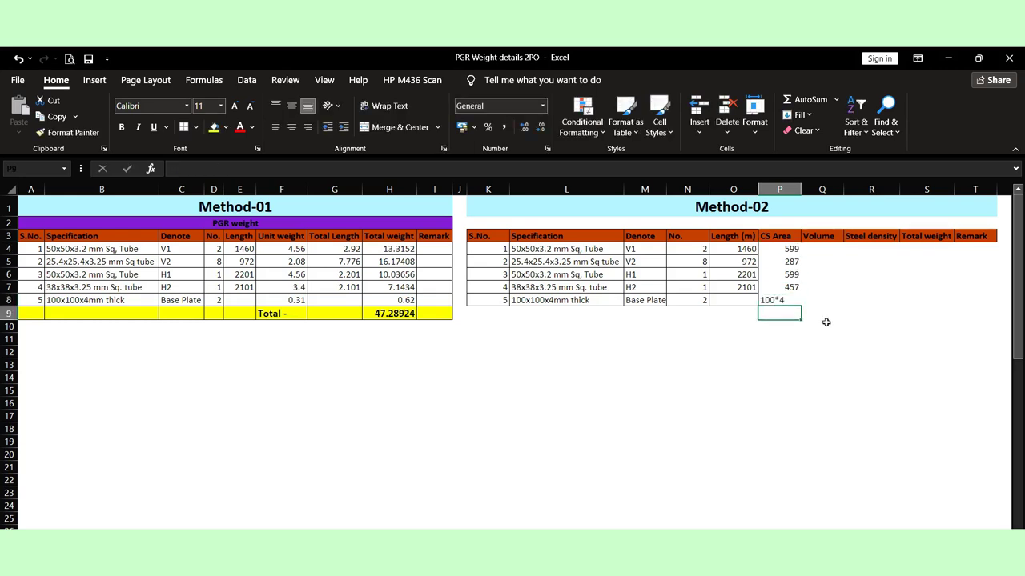
click(770, 303)
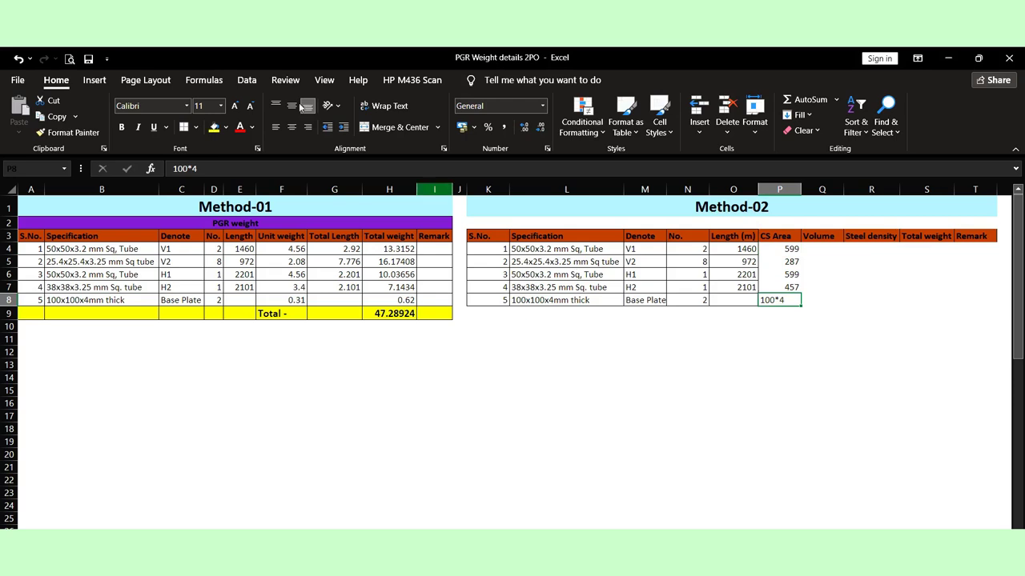
click(175, 168)
text(=)
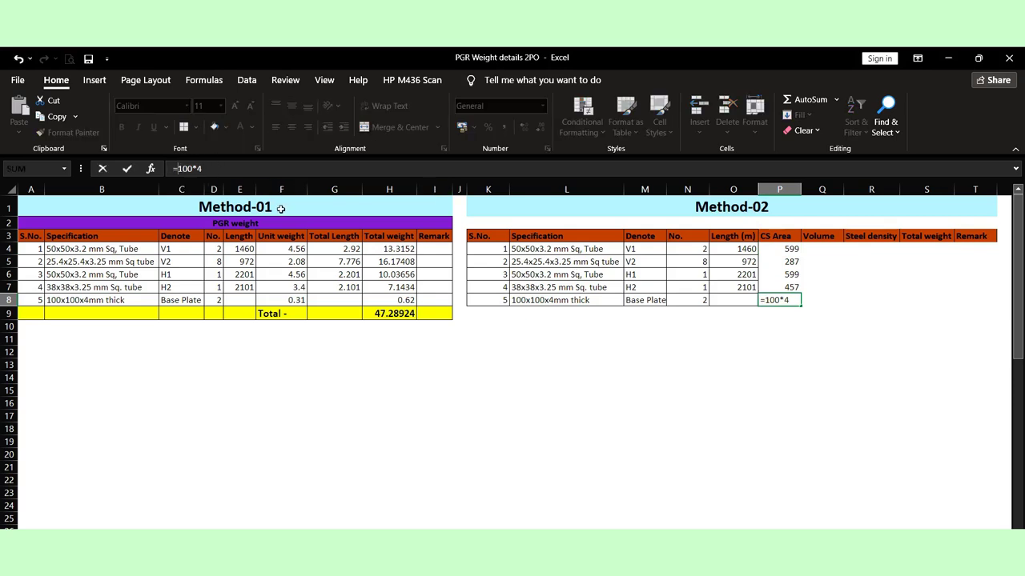
key(Return)
Calculate the V1 volume in Q4 as length times CS area (=O4*P4) and fill the formula down through Q7
click(822, 250)
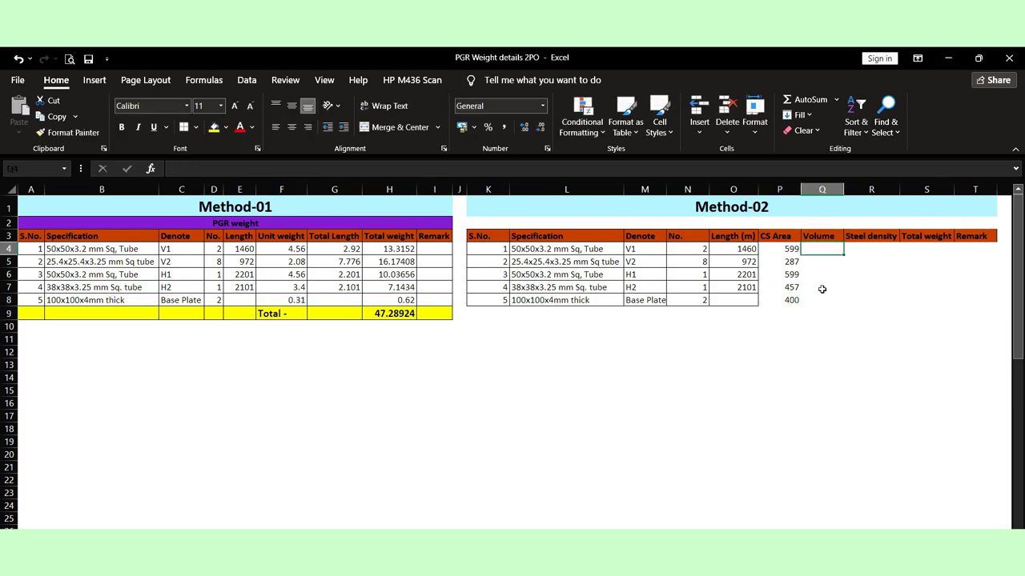
text(=)
click(745, 249)
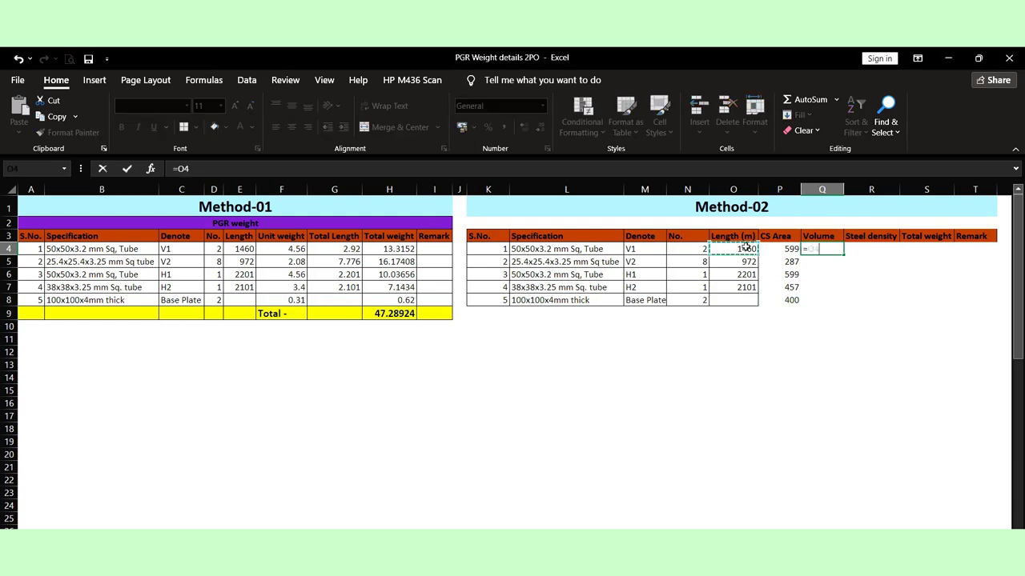
text(*)
click(788, 249)
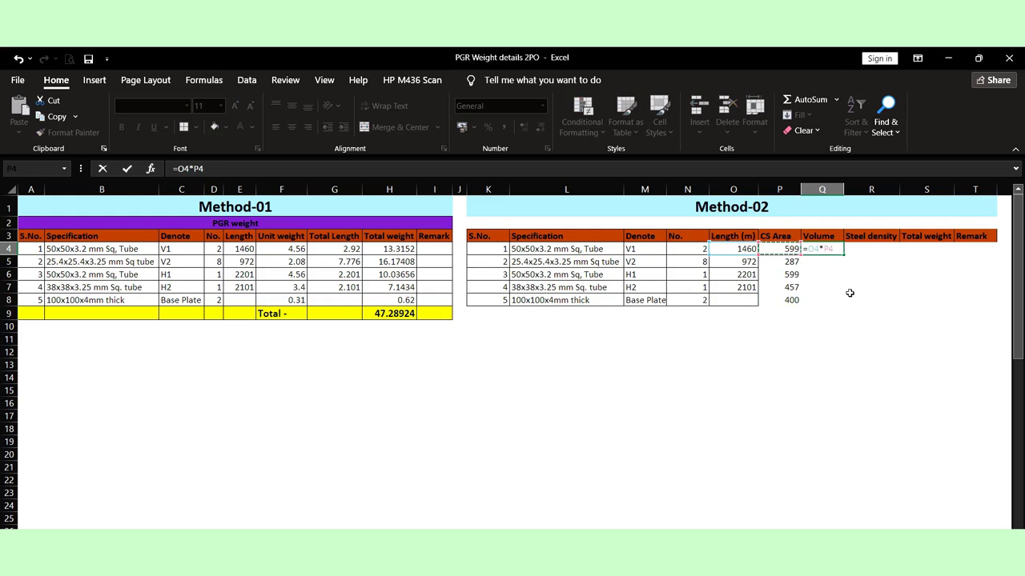
key(ctrl+Return)
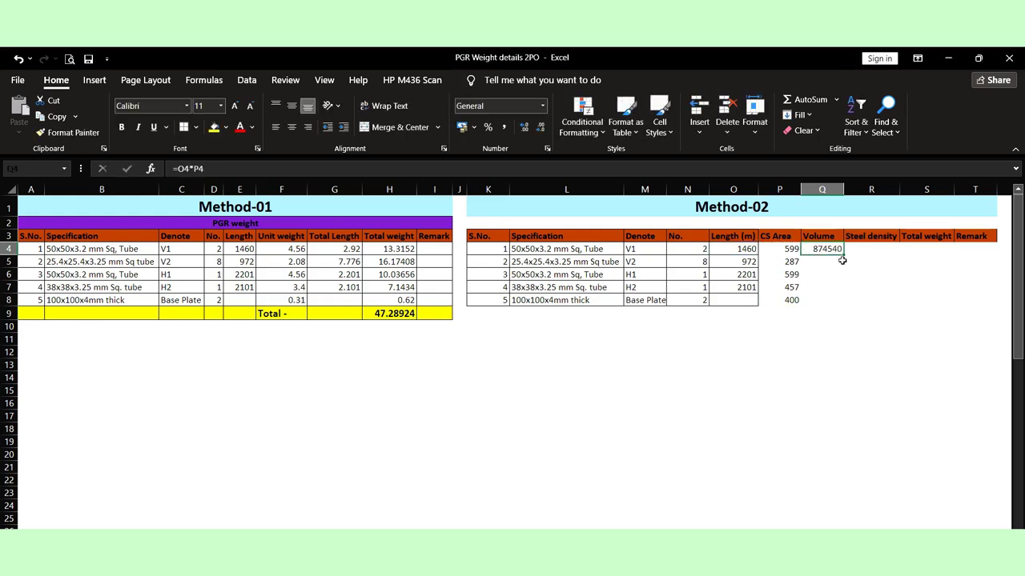
drag(842, 256, 825, 293)
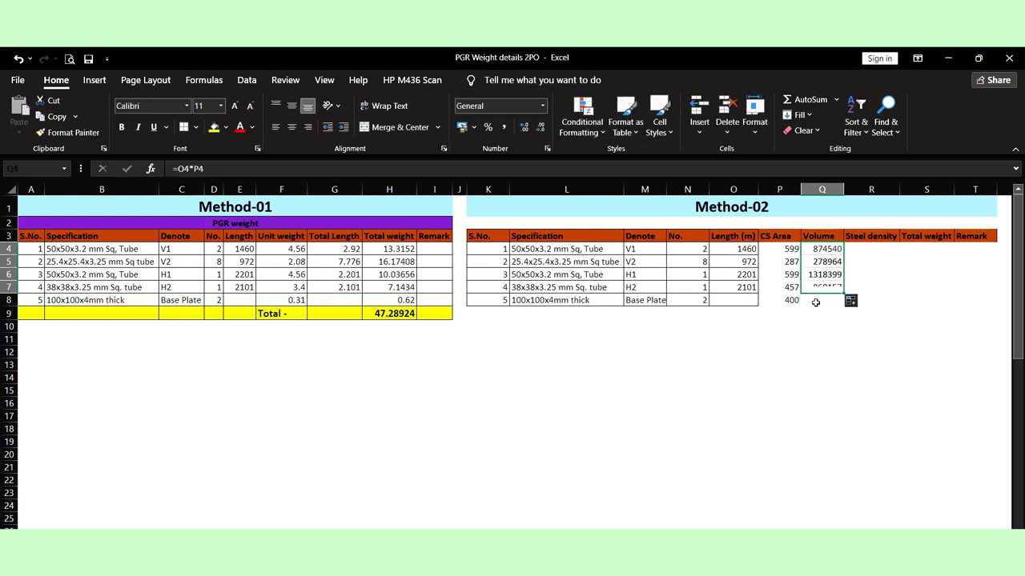
Calculate the base plate's volume in Q8 with the formula =P8*100
click(817, 305)
text(=)
click(791, 300)
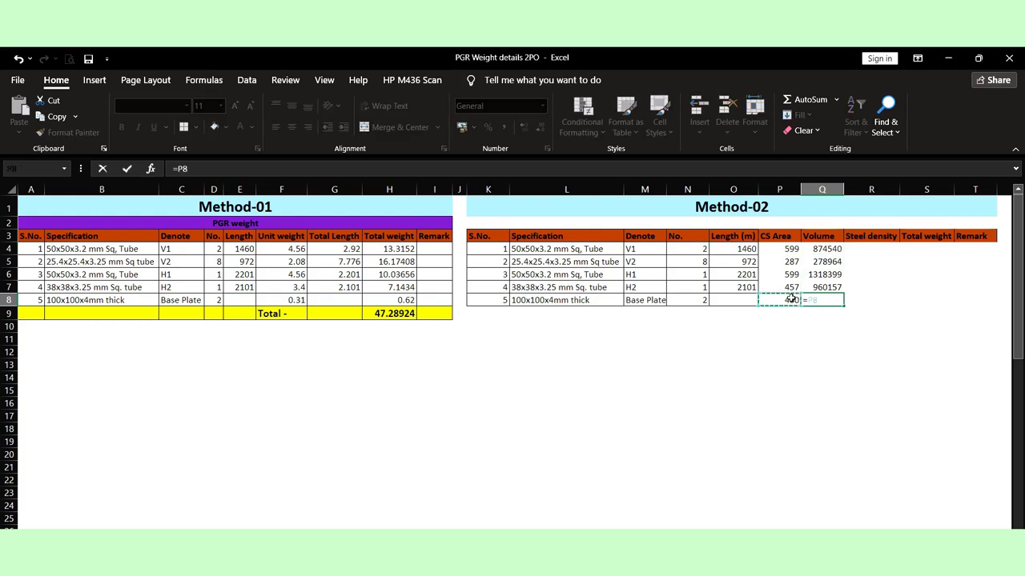
text(*100)
click(880, 349)
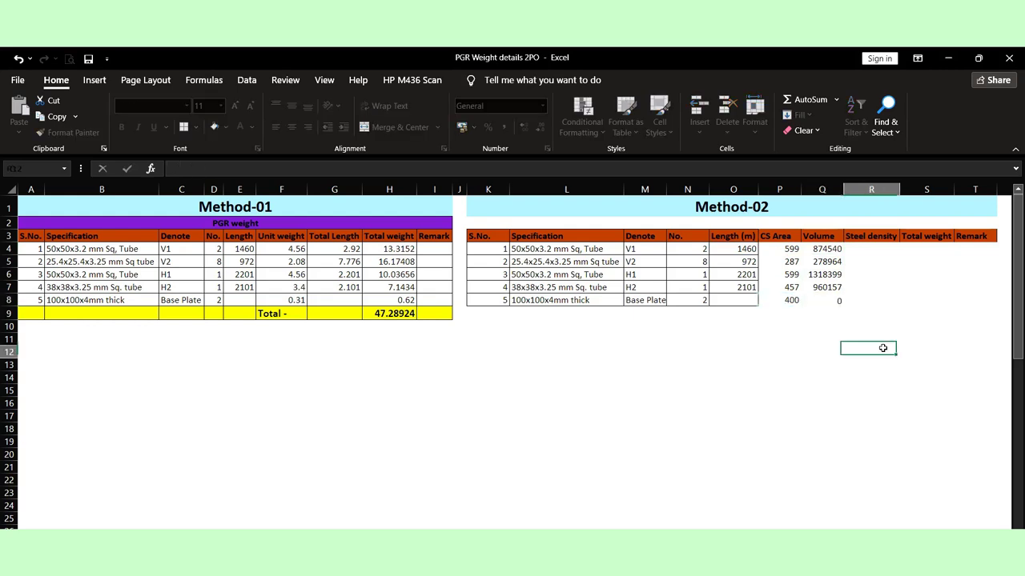
click(841, 300)
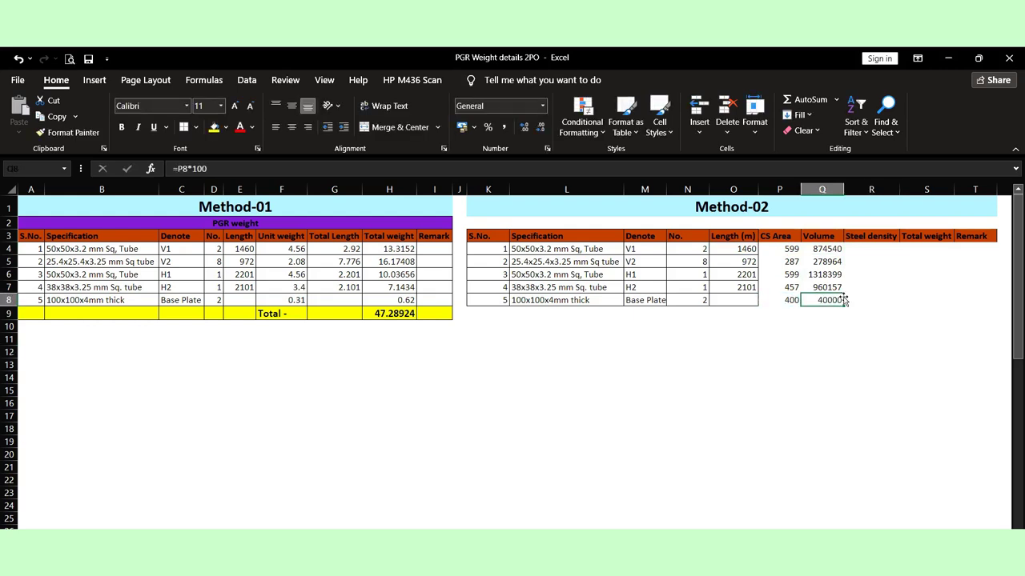
Enter a steel density of 7850 for V1 and fill it down through the base plate row
click(862, 253)
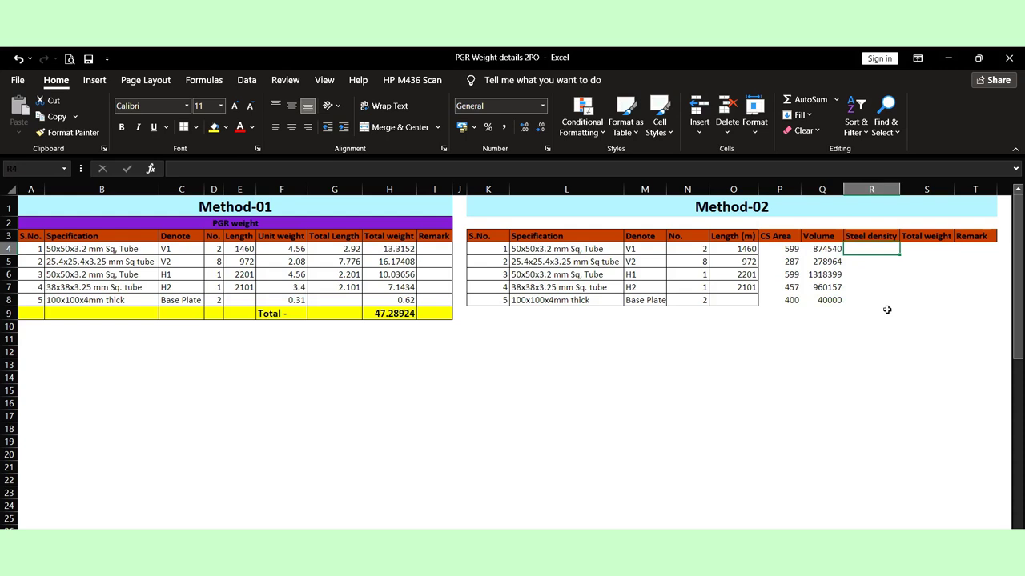
text(7850)
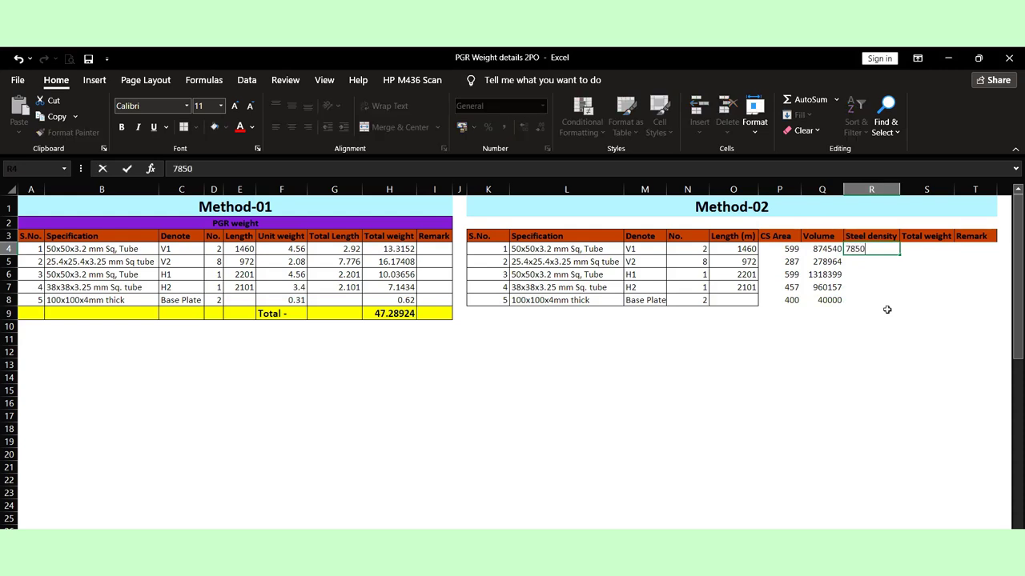
click(885, 297)
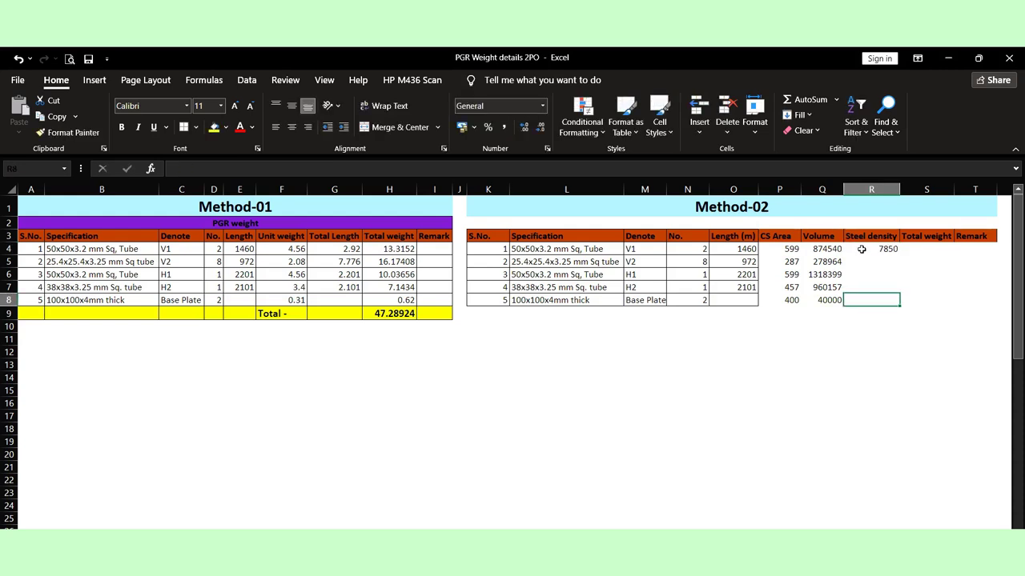
drag(861, 250, 865, 301)
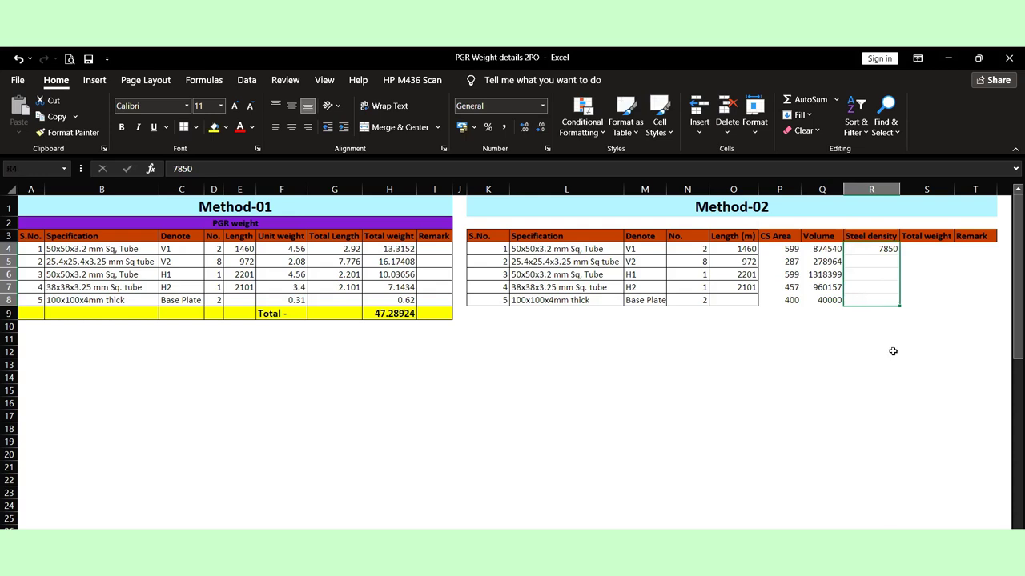
key(ctrl+d)
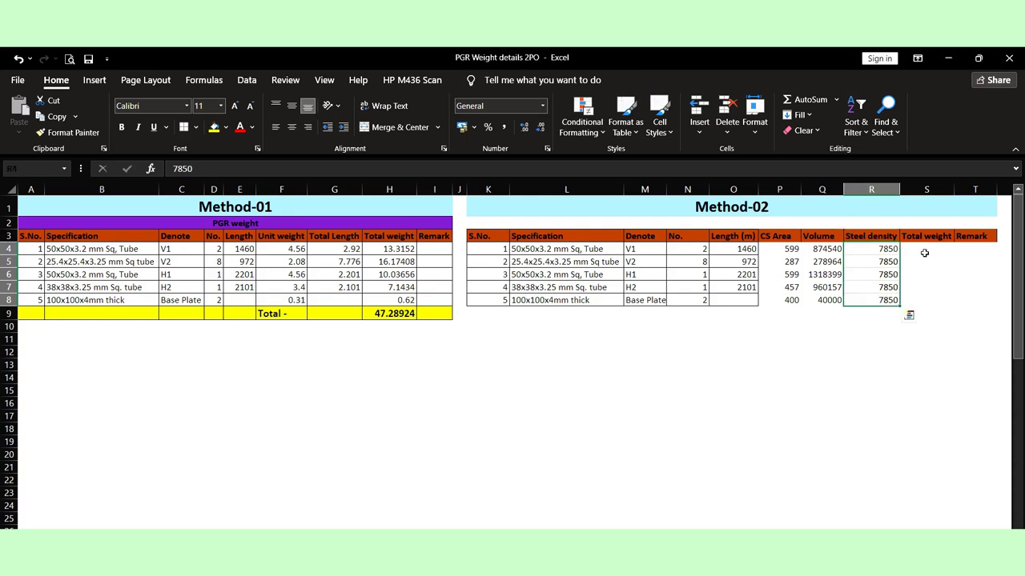
click(923, 249)
click(878, 248)
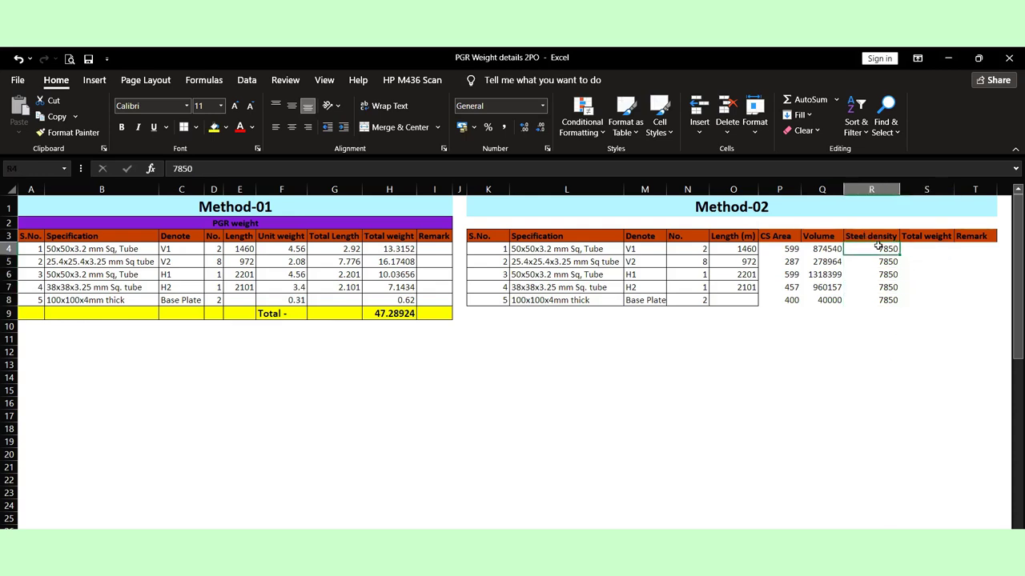
click(831, 249)
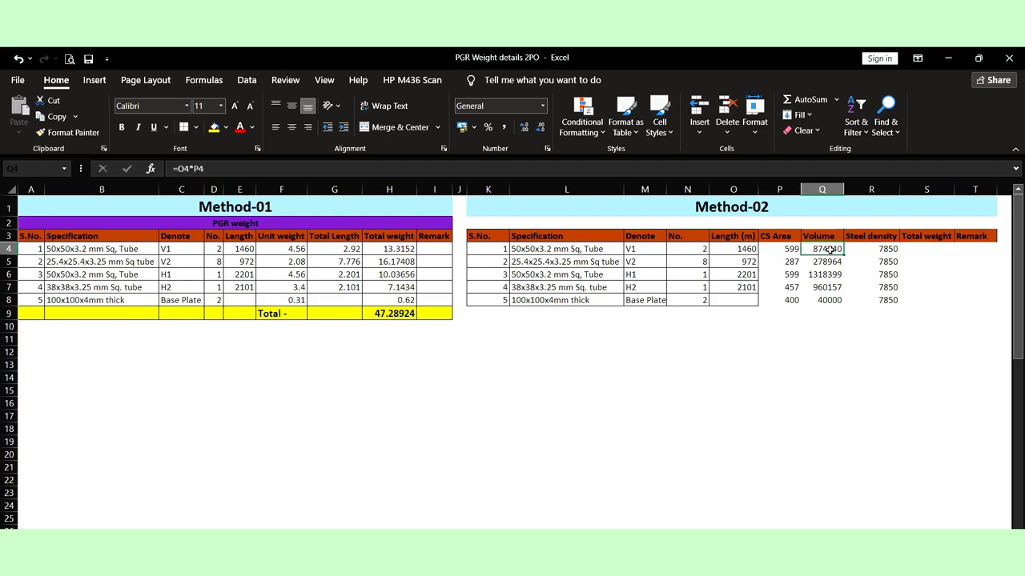
click(924, 248)
click(826, 250)
Calculate V1's total weight in S4 of Method-02 with the formula =Q4*R4/10^9
click(912, 249)
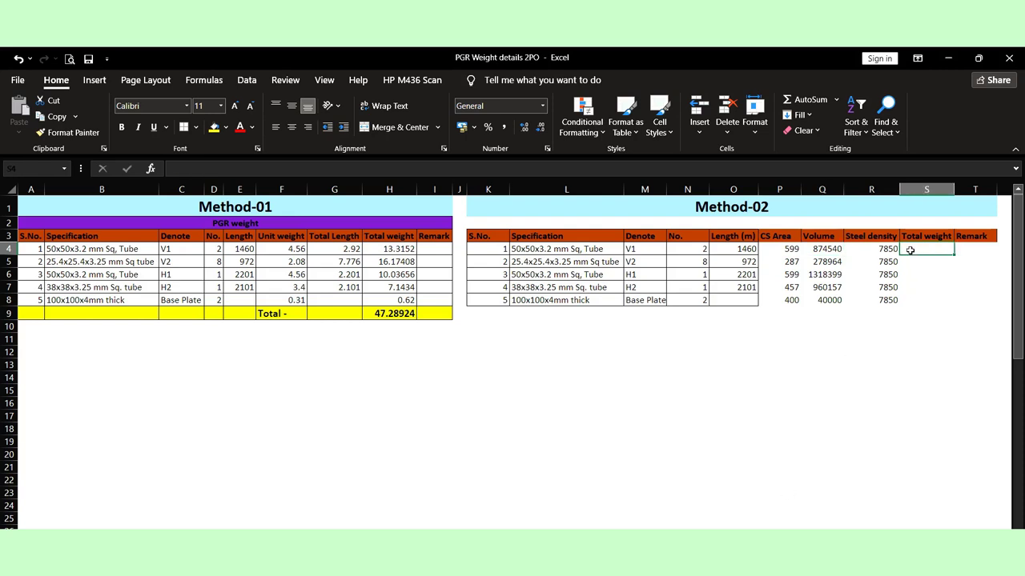
text(=)
click(822, 250)
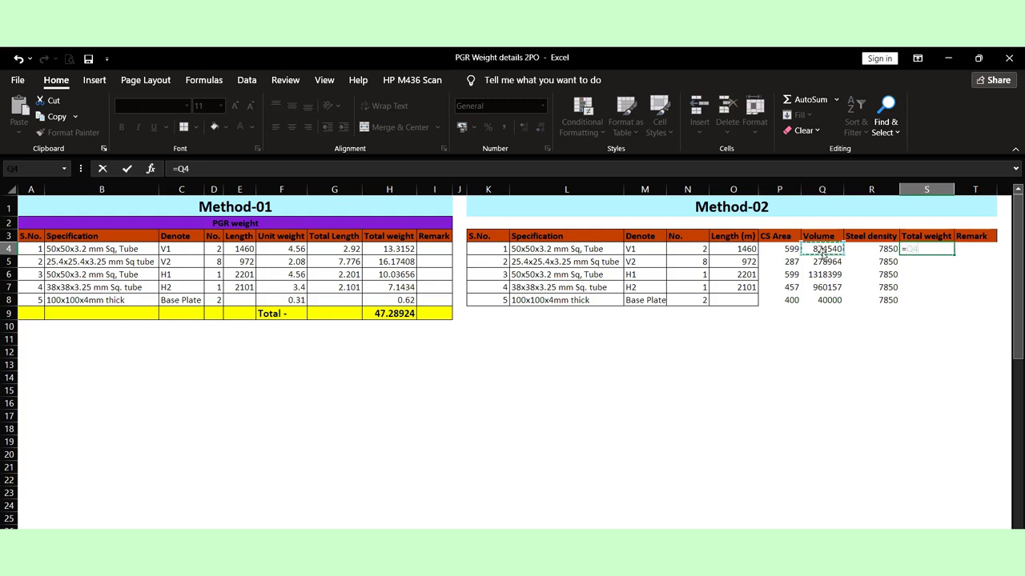
text(*)
click(875, 249)
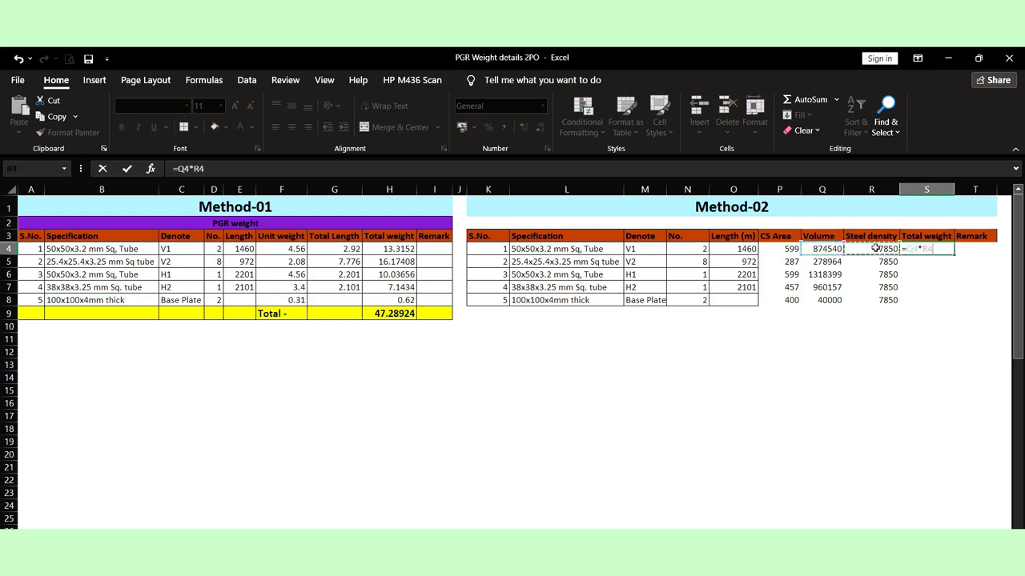
text(/10^9)
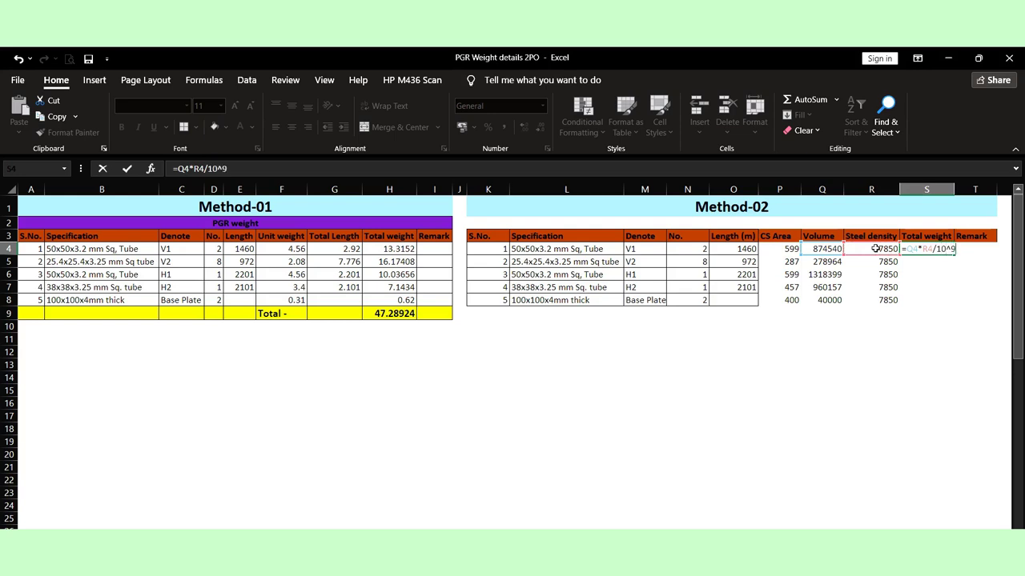
key(Return)
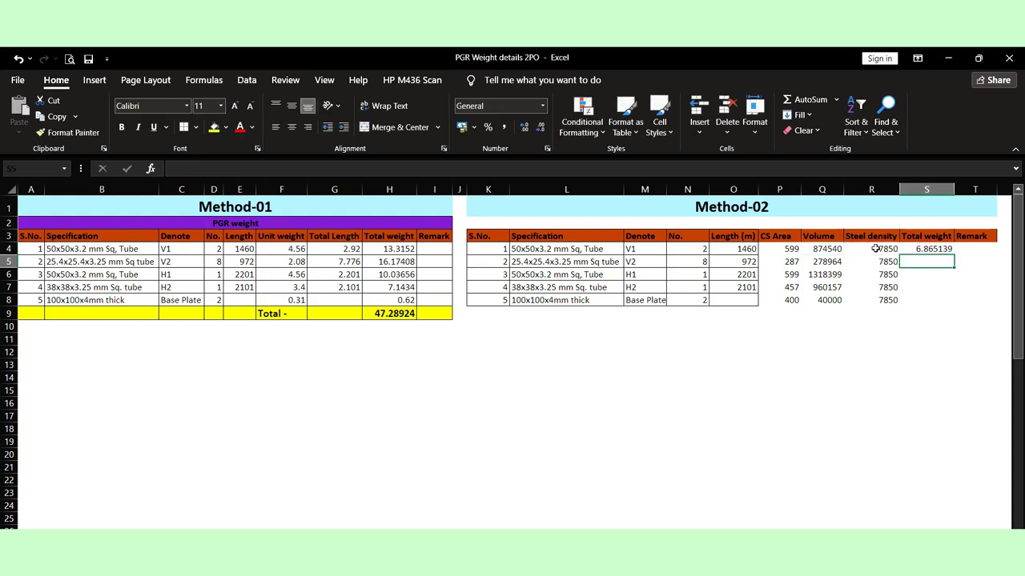
Include the piece count in V1's total weight formula as =N4*Q4*R4/10^9 and fill it down through the base plate row
click(927, 248)
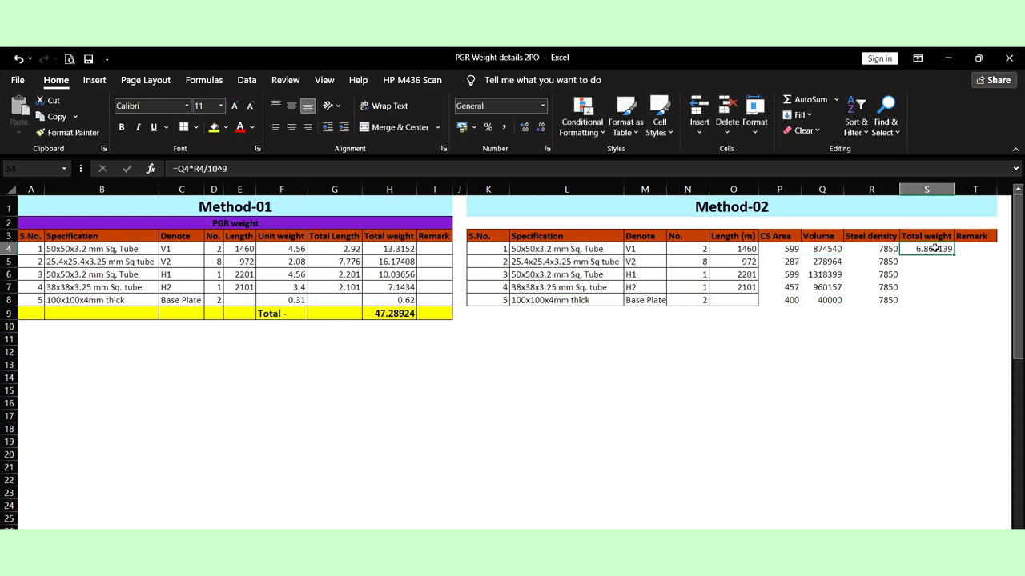
double_click(933, 248)
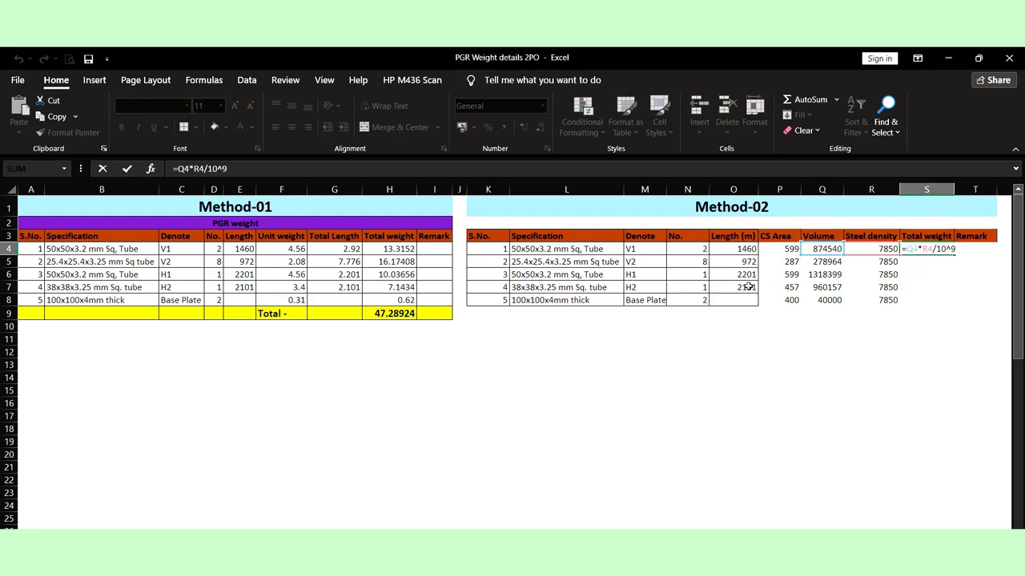
click(695, 252)
text(*)
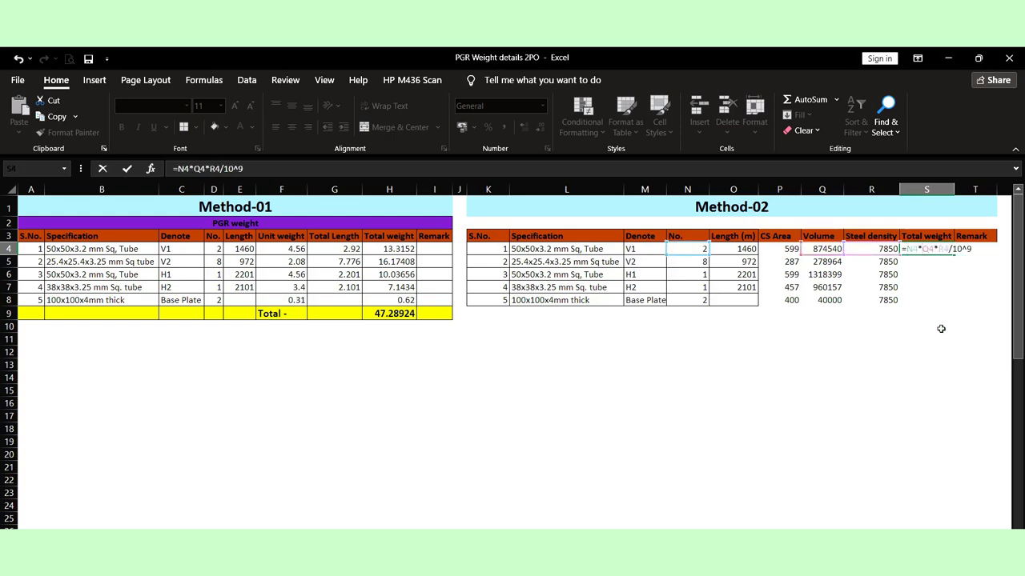
key(Return)
click(934, 249)
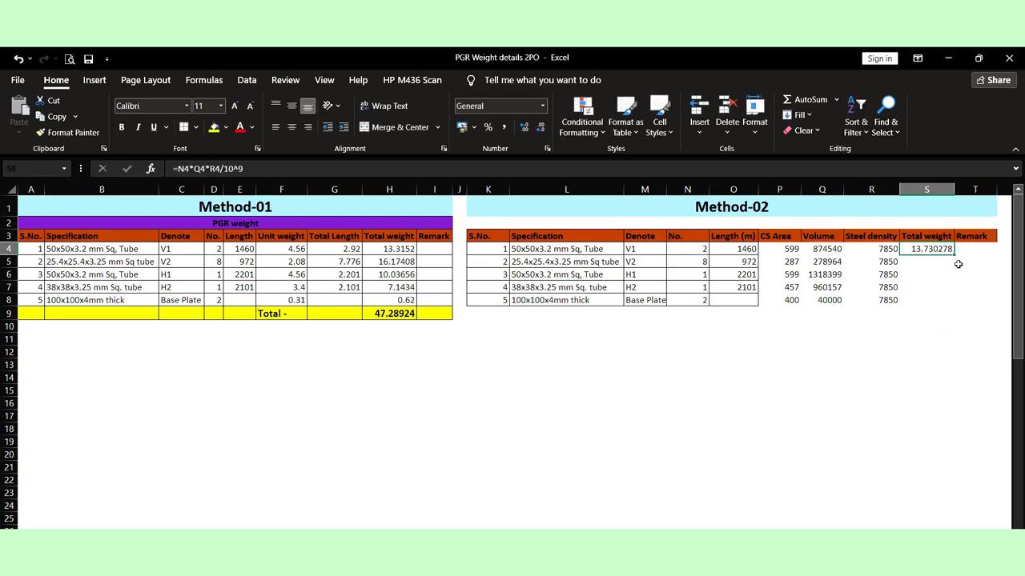
drag(953, 255, 952, 305)
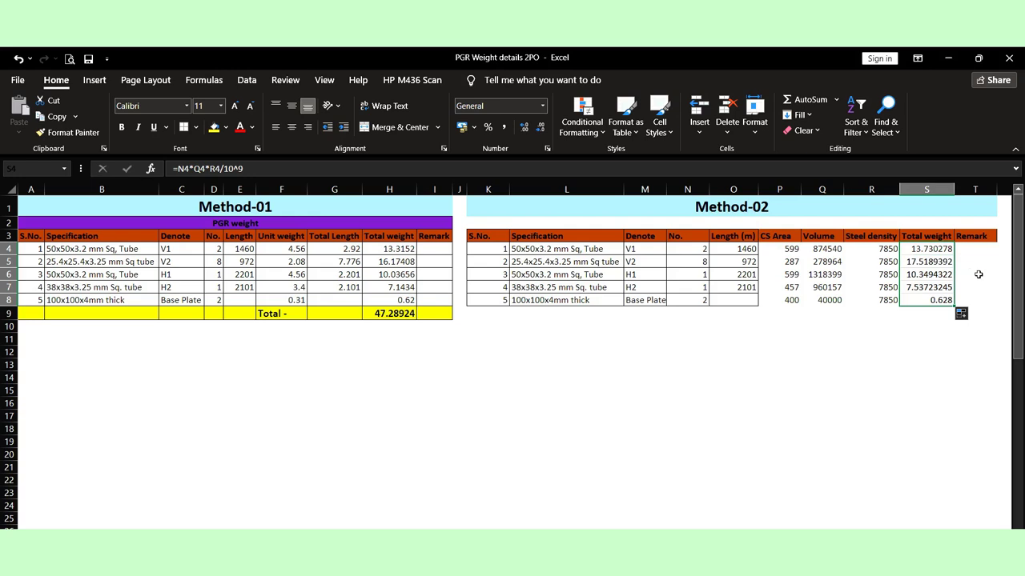
Sum the Method-02 total weights (S4:S8) in cell S9
click(928, 312)
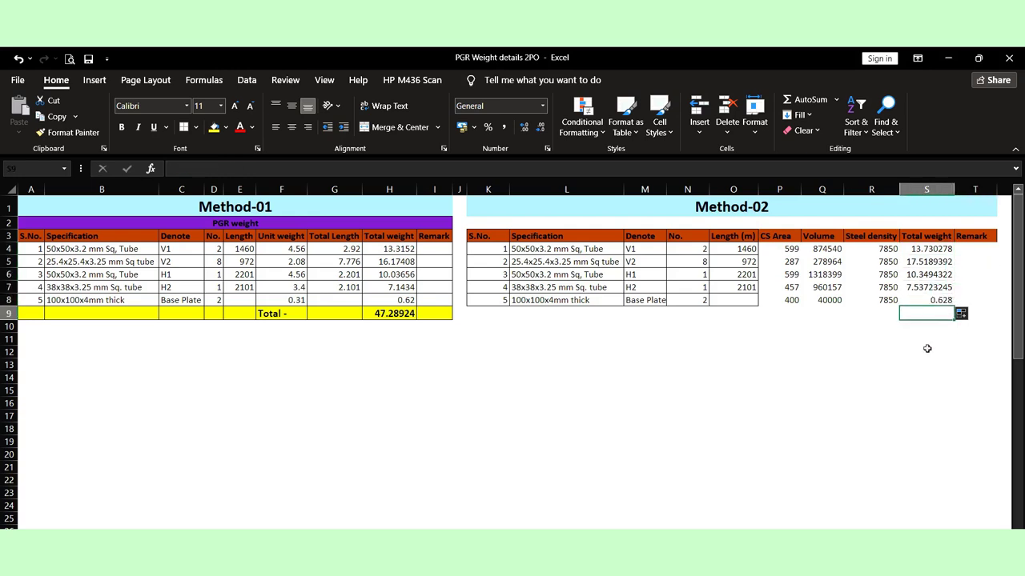
key(alt+equal)
key(Return)
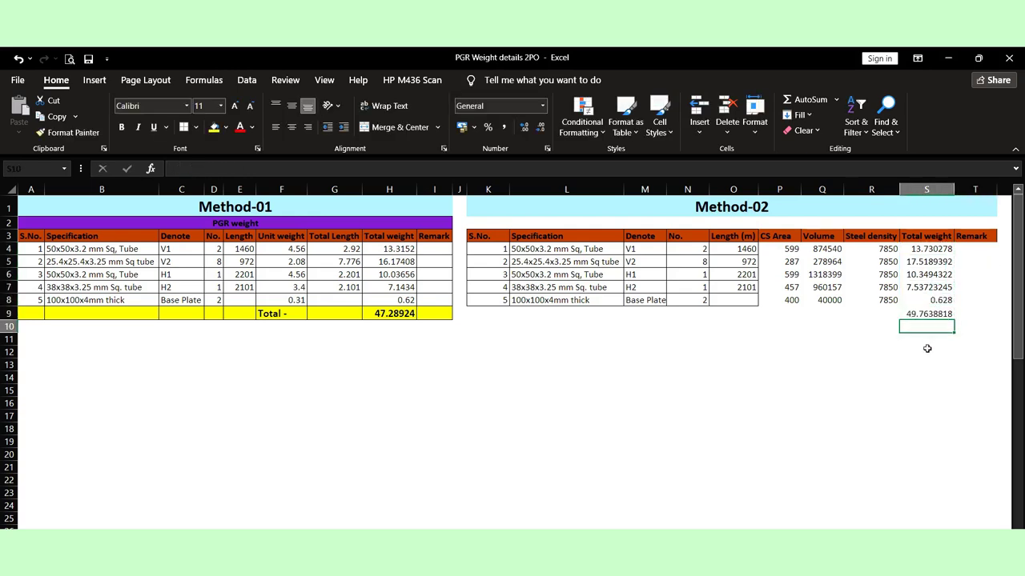
Format the Method-02 total row K9:T9 with a yellow fill and bold text at font size 14
drag(967, 312, 488, 316)
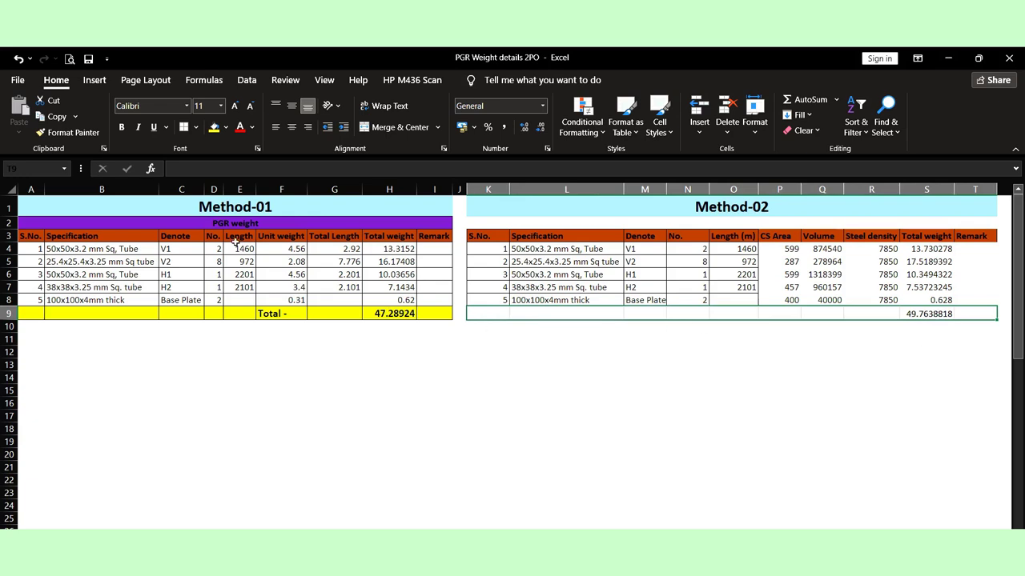
click(214, 128)
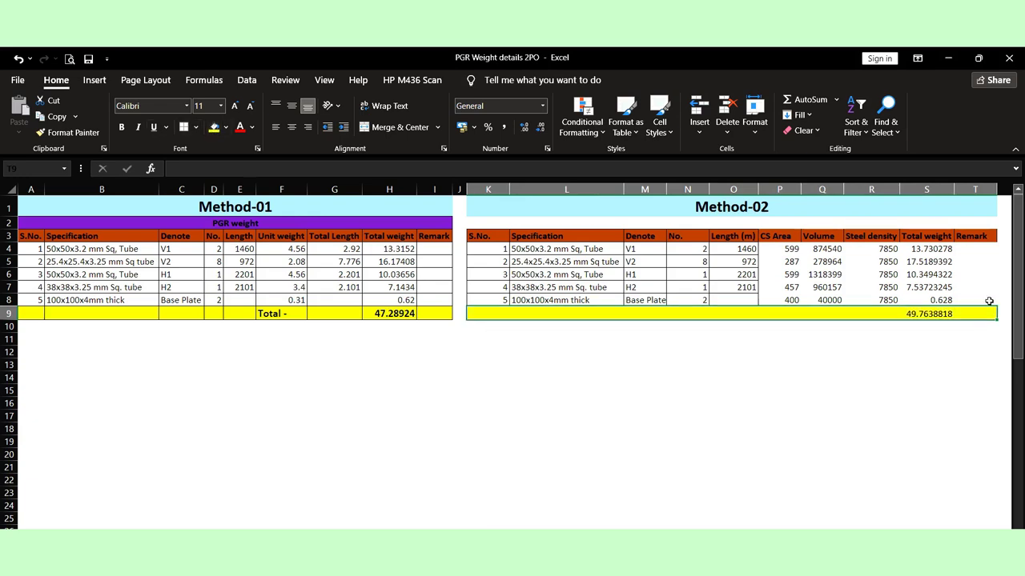
drag(986, 312, 491, 313)
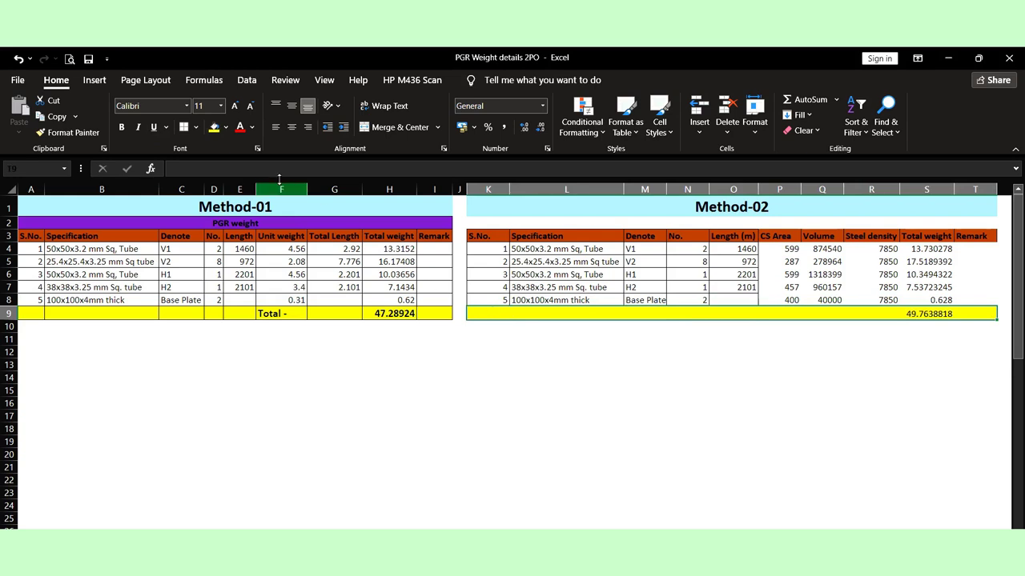
click(236, 106)
click(235, 106)
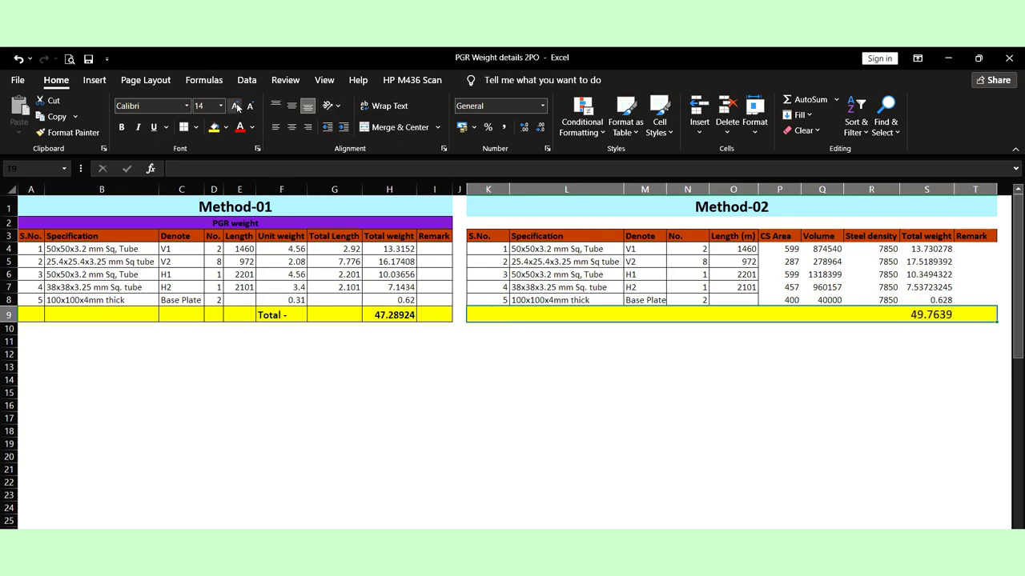
click(122, 127)
click(823, 331)
click(984, 327)
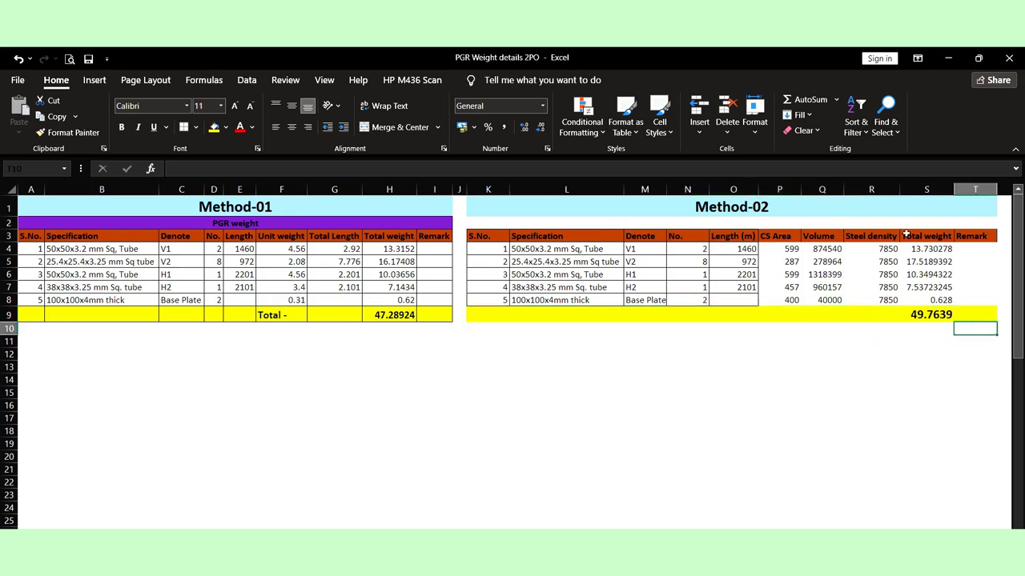
Apply all borders to the whole Method-02 table from the title row through the total row
drag(865, 200, 858, 316)
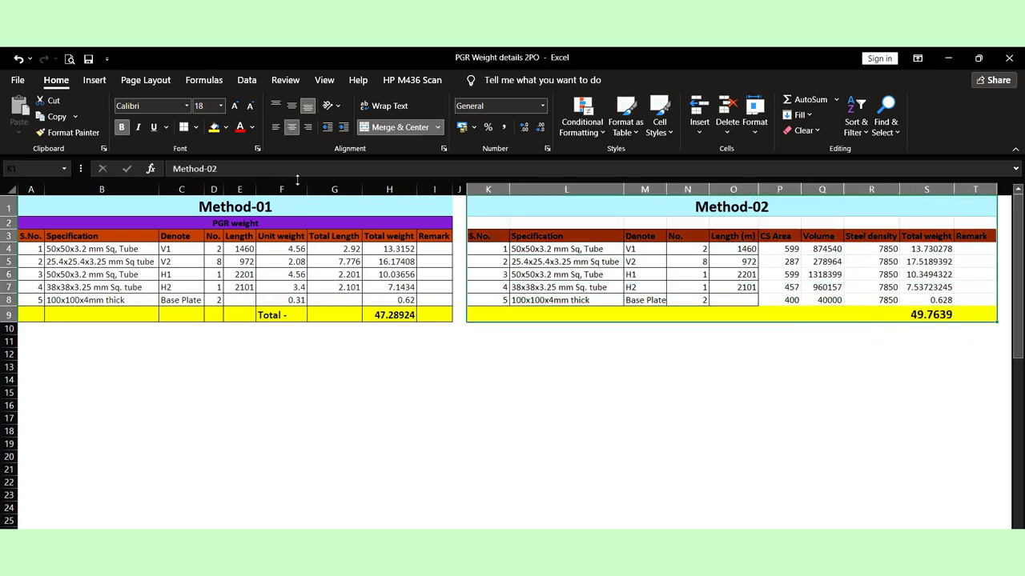
key(alt+h)
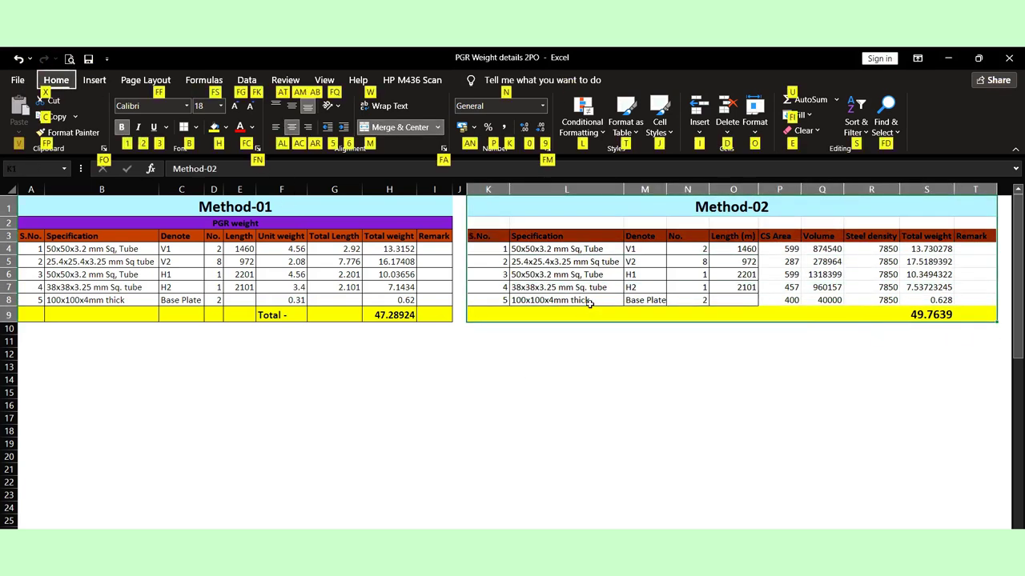
key(b)
key(a)
click(518, 369)
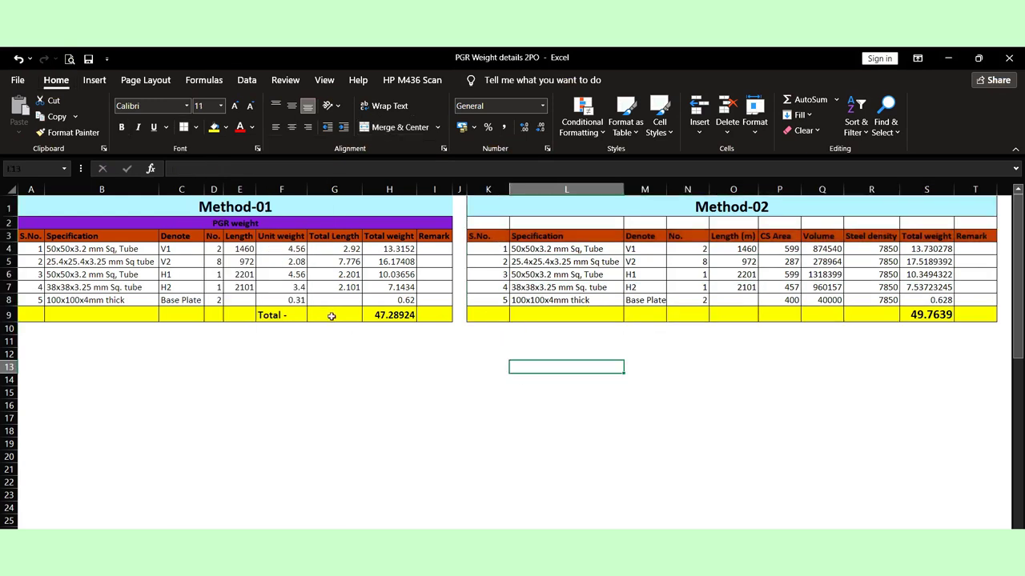
click(725, 364)
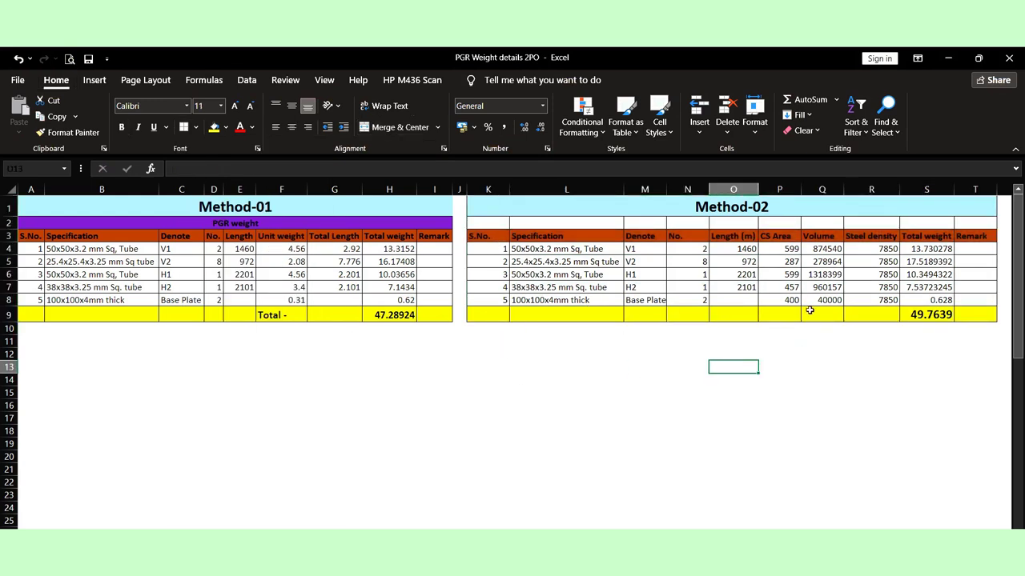
Compare the V1, V2 and overall total weights of Method-01 with those of Method-02
click(392, 249)
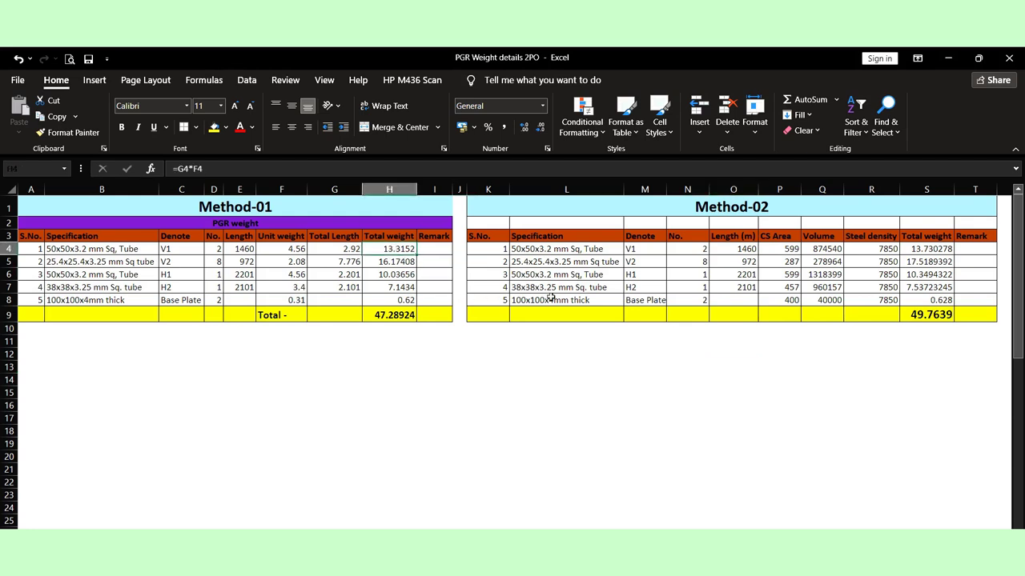
click(928, 249)
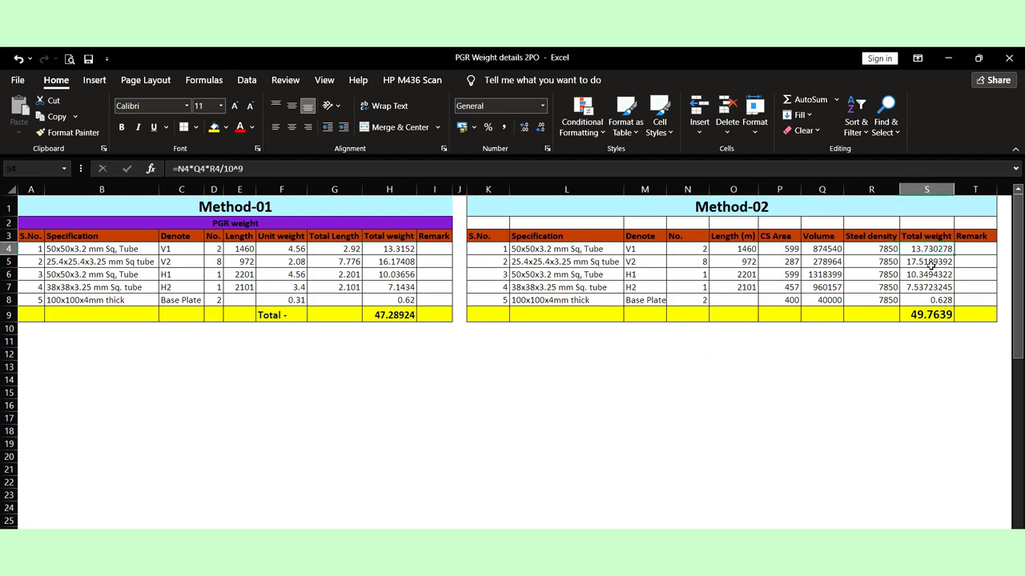
click(404, 269)
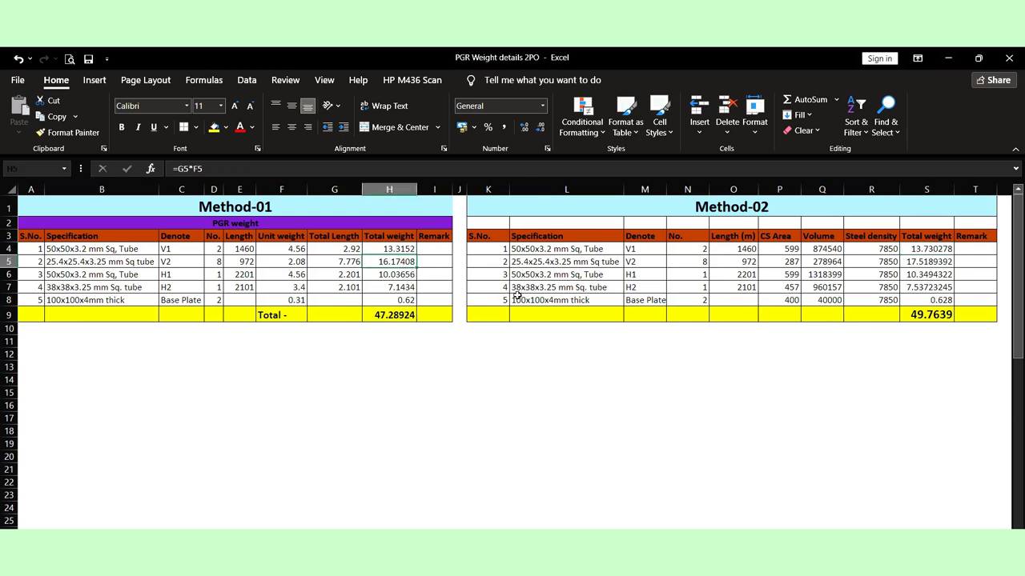
click(934, 262)
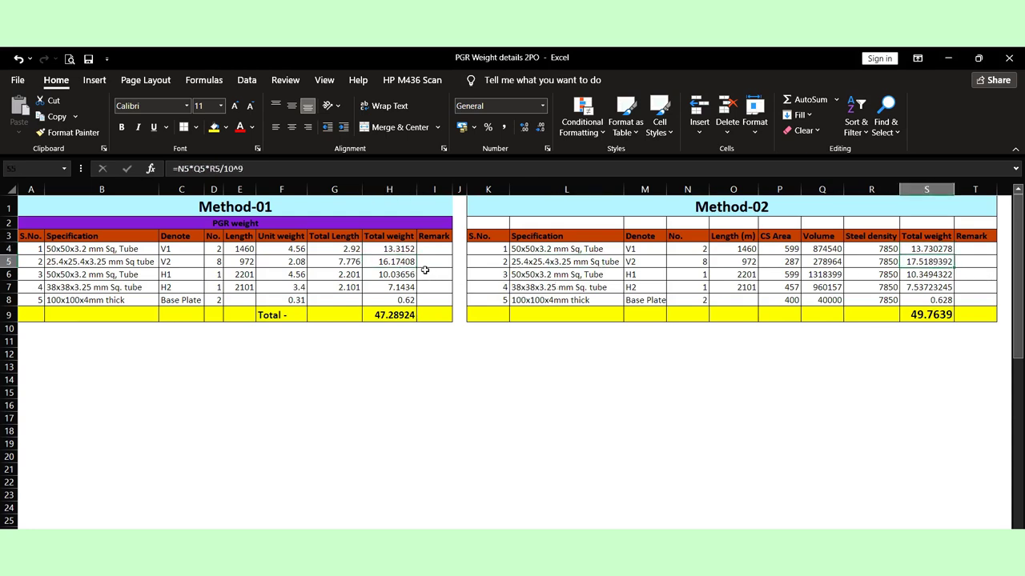
drag(906, 262, 884, 260)
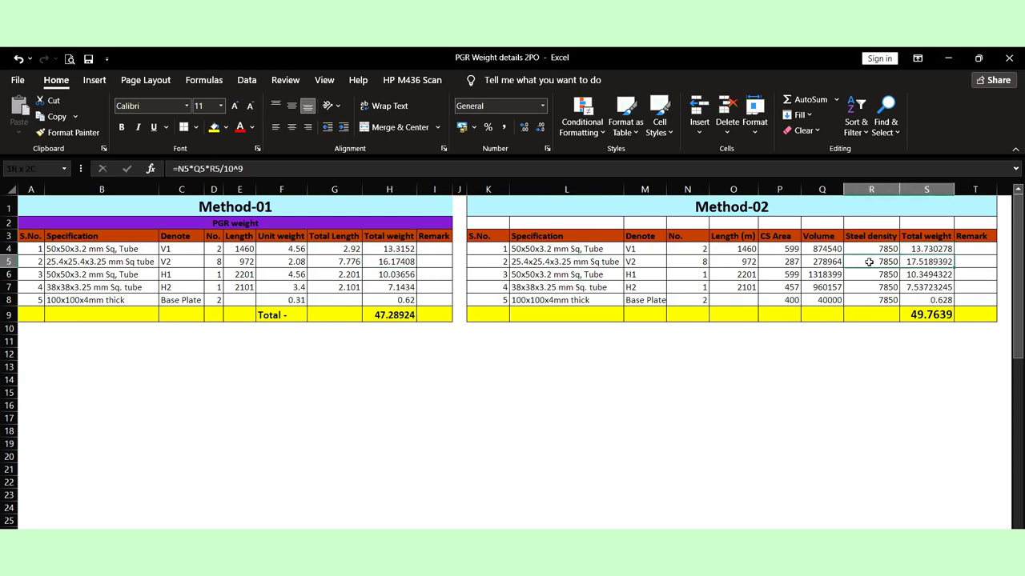
click(917, 264)
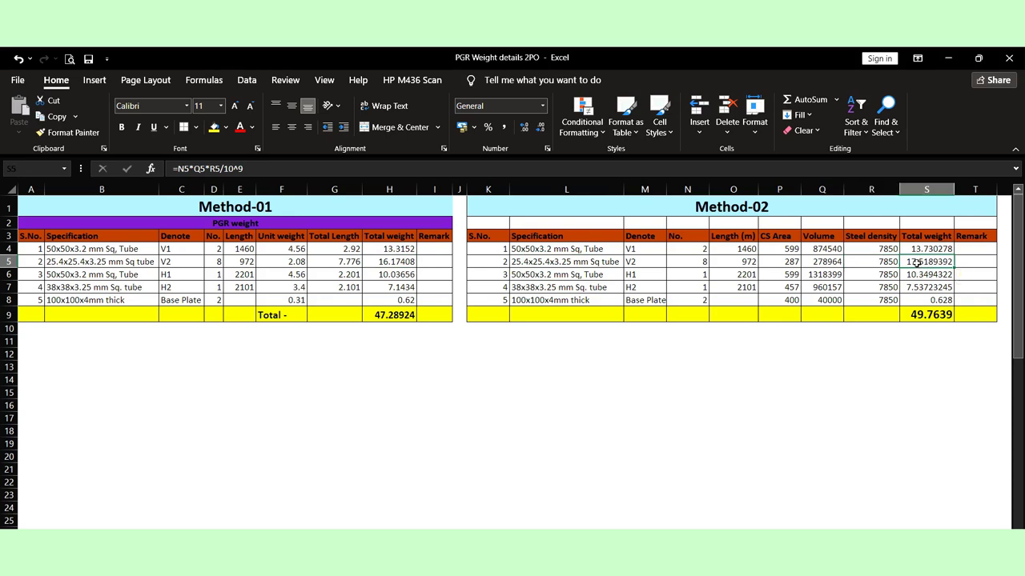
click(392, 266)
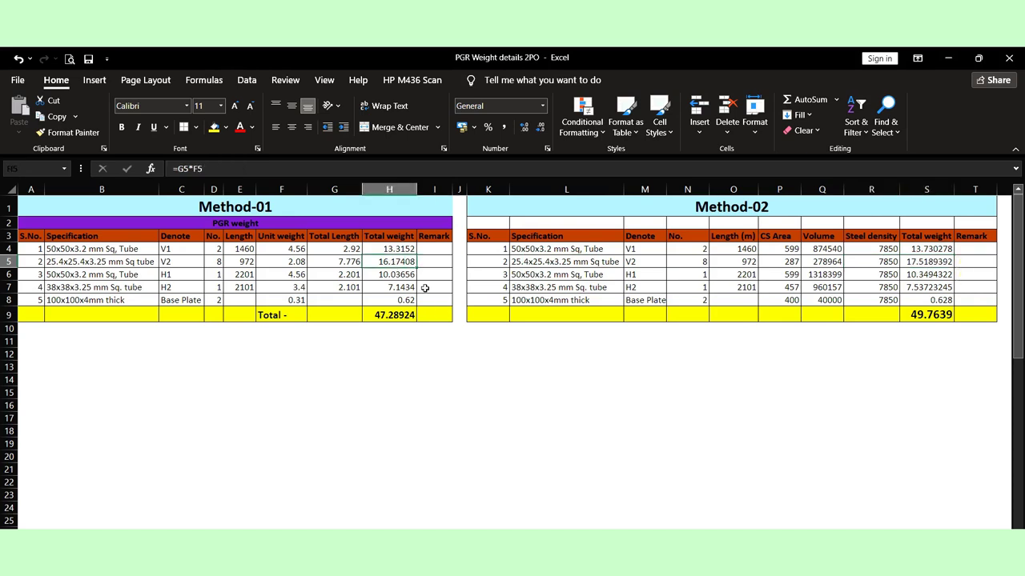
click(919, 263)
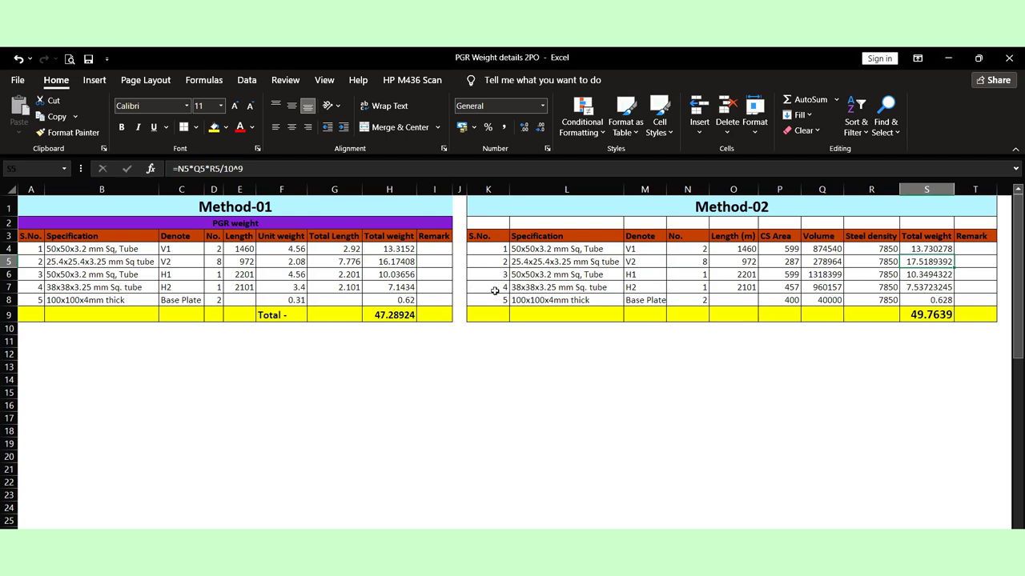
click(410, 261)
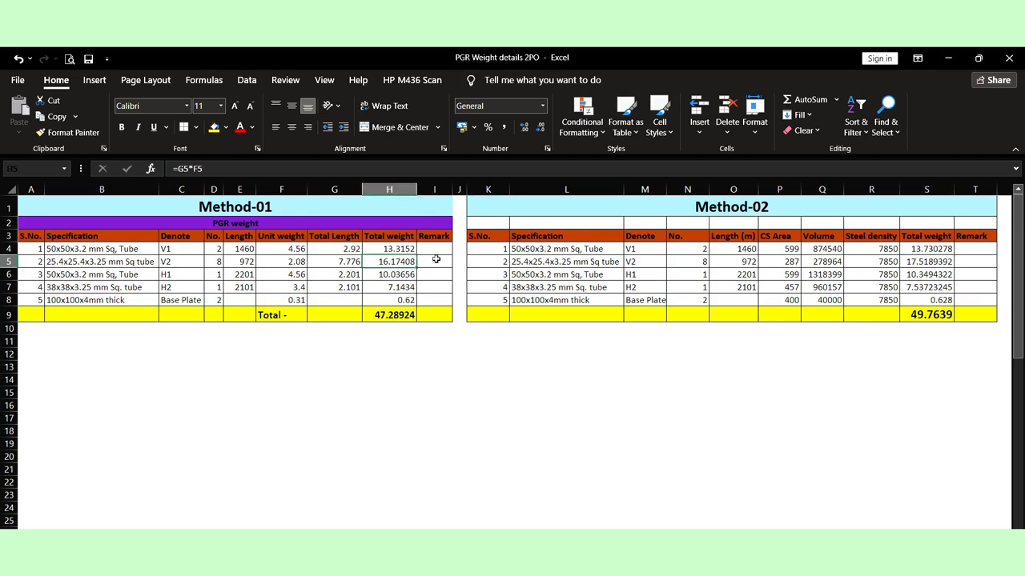
click(523, 264)
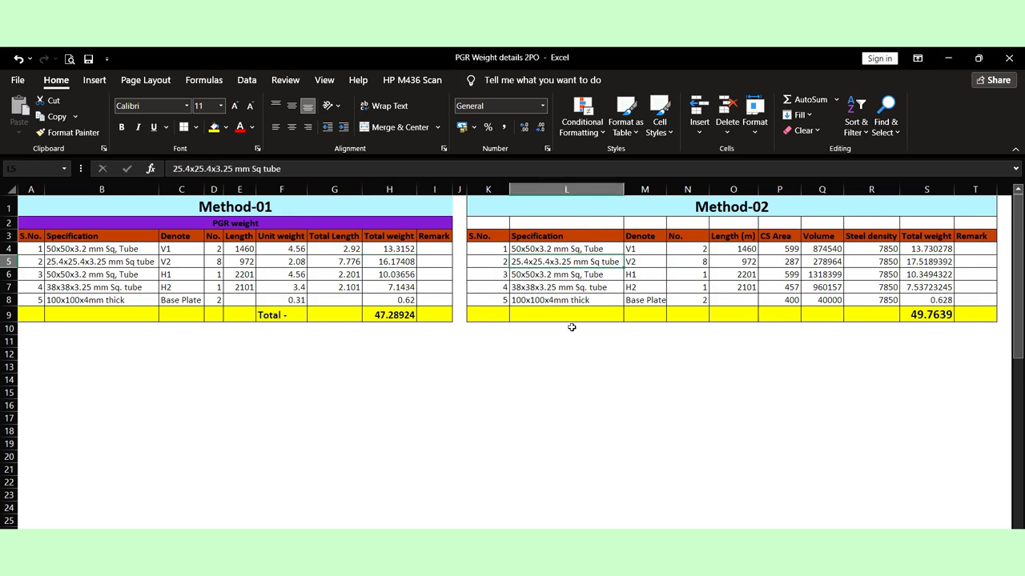
click(402, 263)
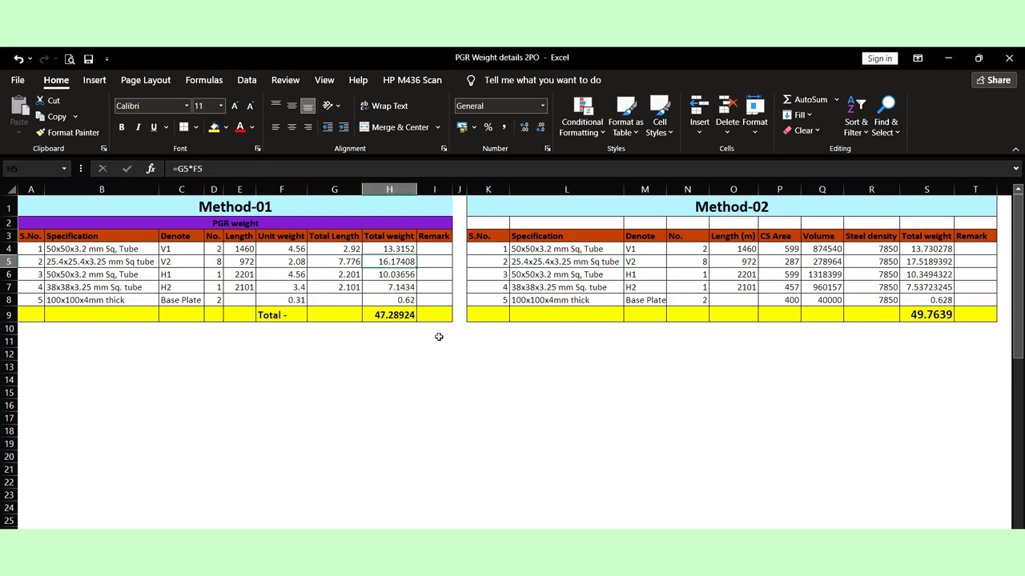
click(412, 317)
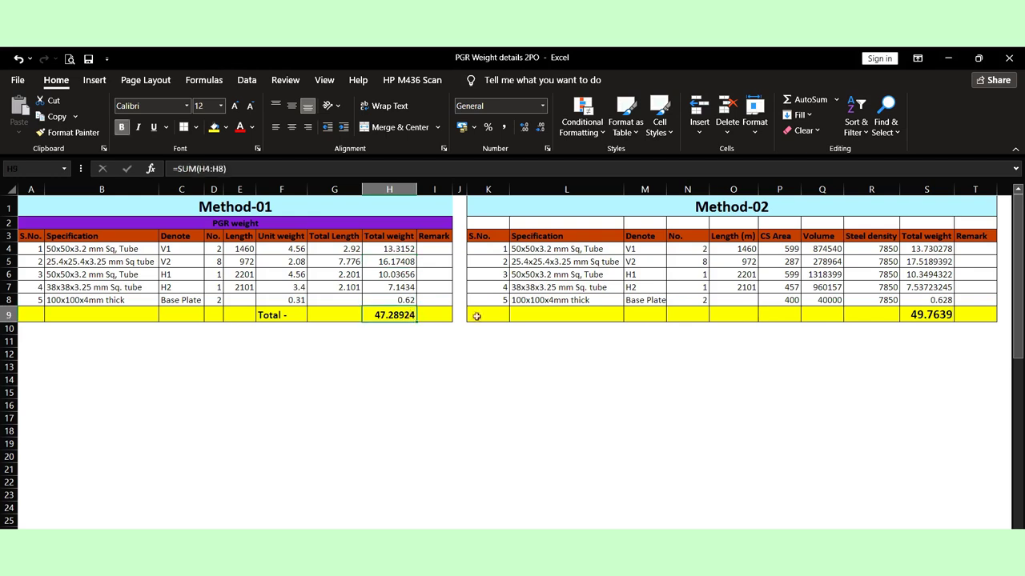
click(934, 319)
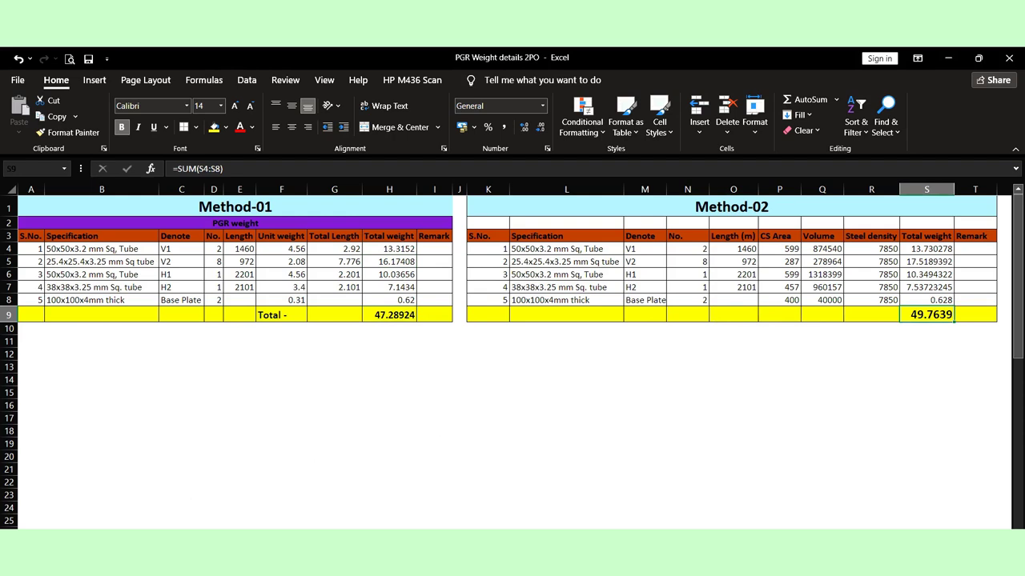
Open the worksheet containing the actual site weight details of the PGR
click(137, 540)
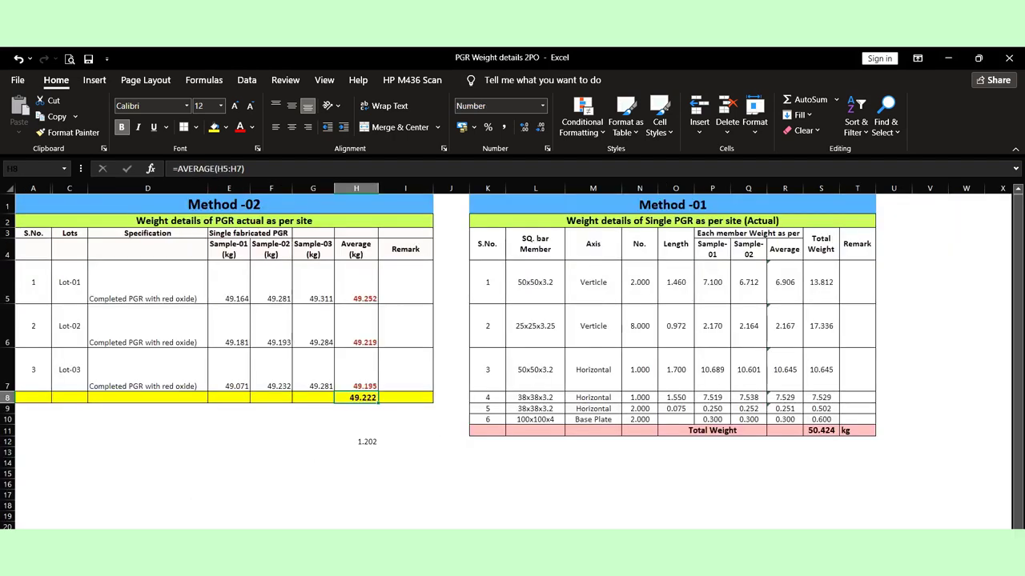
right_click(136, 540)
mouse_move(188, 501)
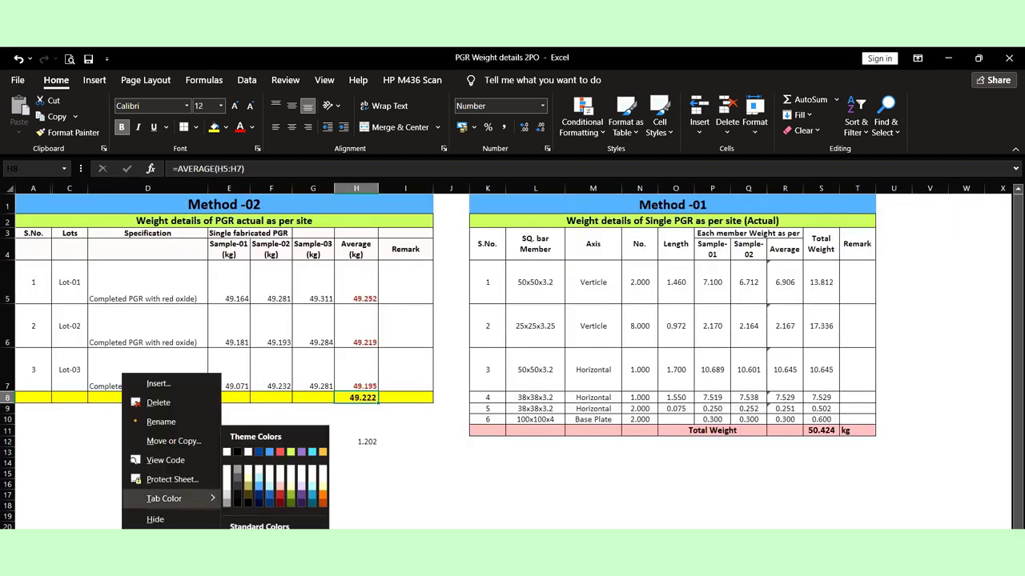
click(366, 492)
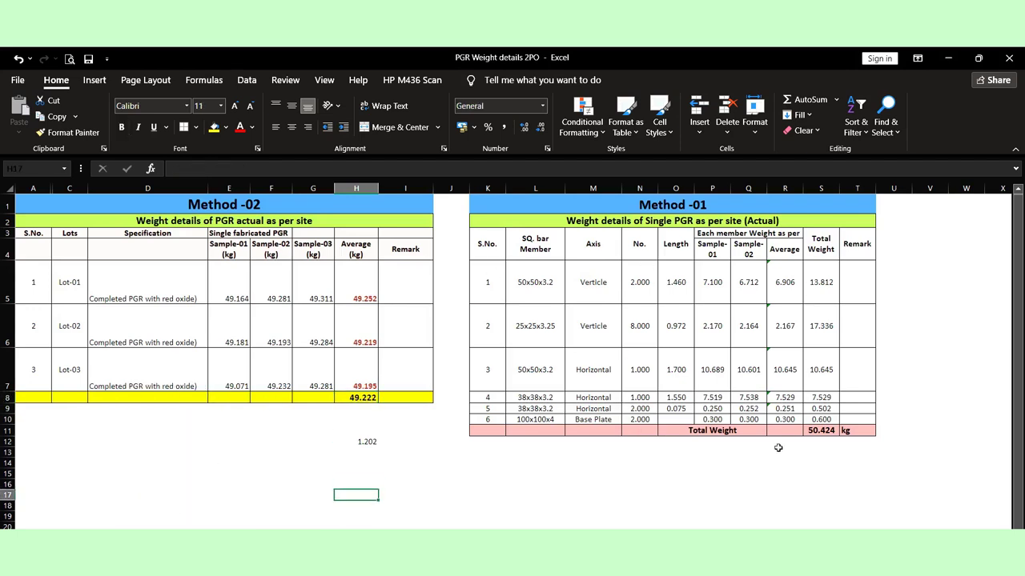
Compare the actual site total weight in S11 with the calculated totals in the Method-01 and Method-02 worksheet
click(801, 433)
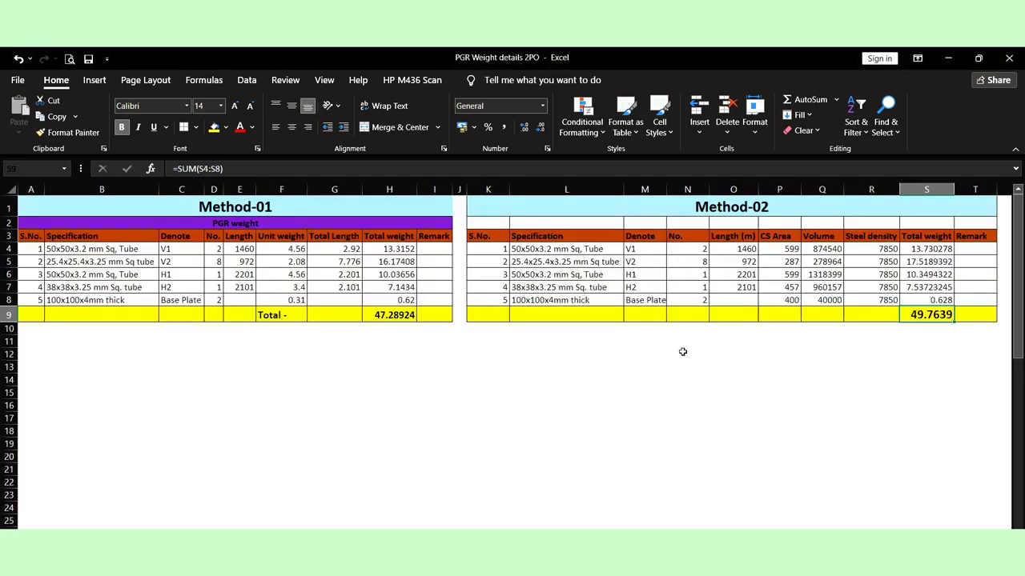
click(601, 203)
click(645, 315)
click(949, 311)
click(819, 376)
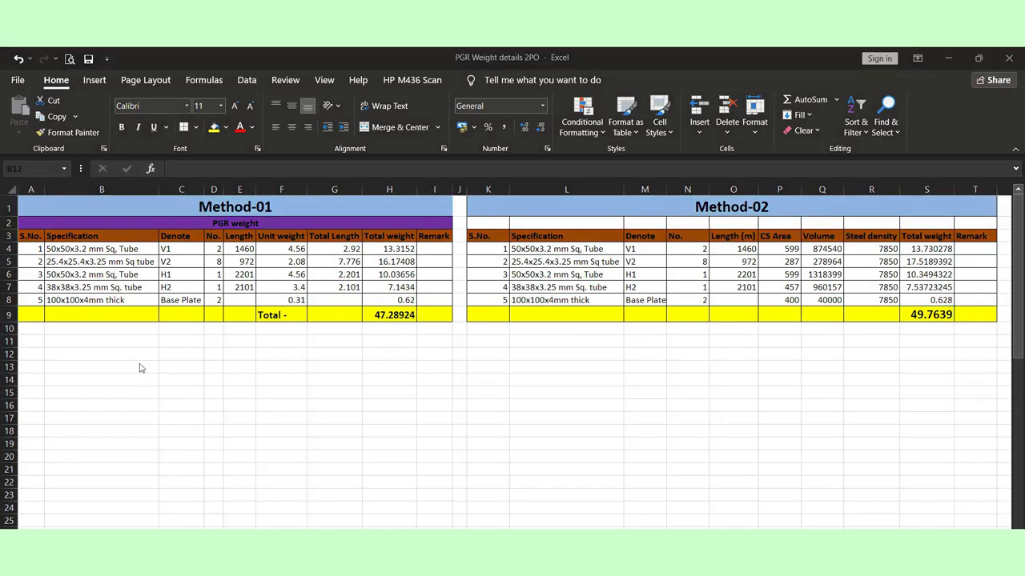
Enter the labels "Actual M-01" in B12 and "Actual M-02" in B13 below the Method-01 table
click(125, 361)
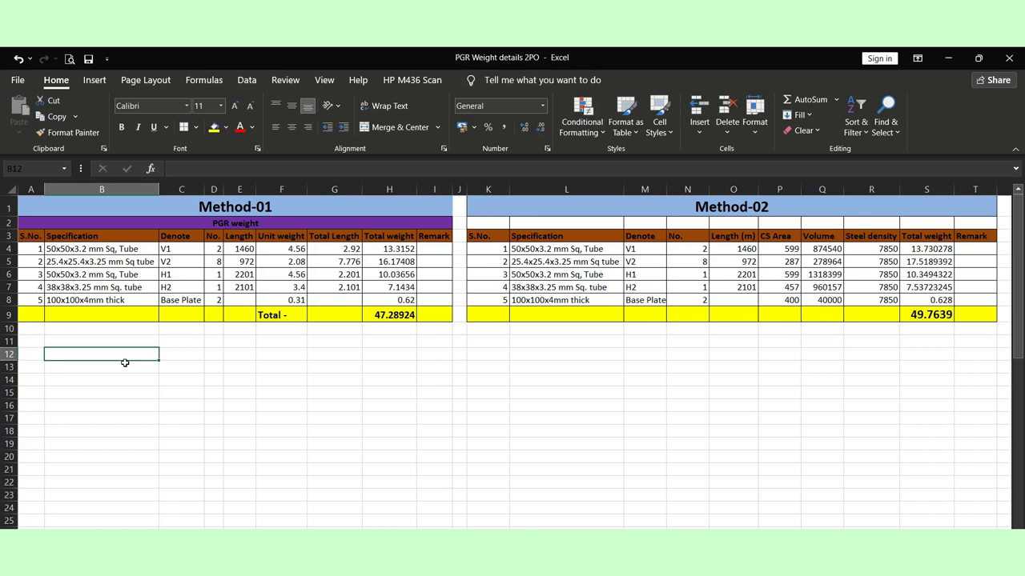
text(Ac)
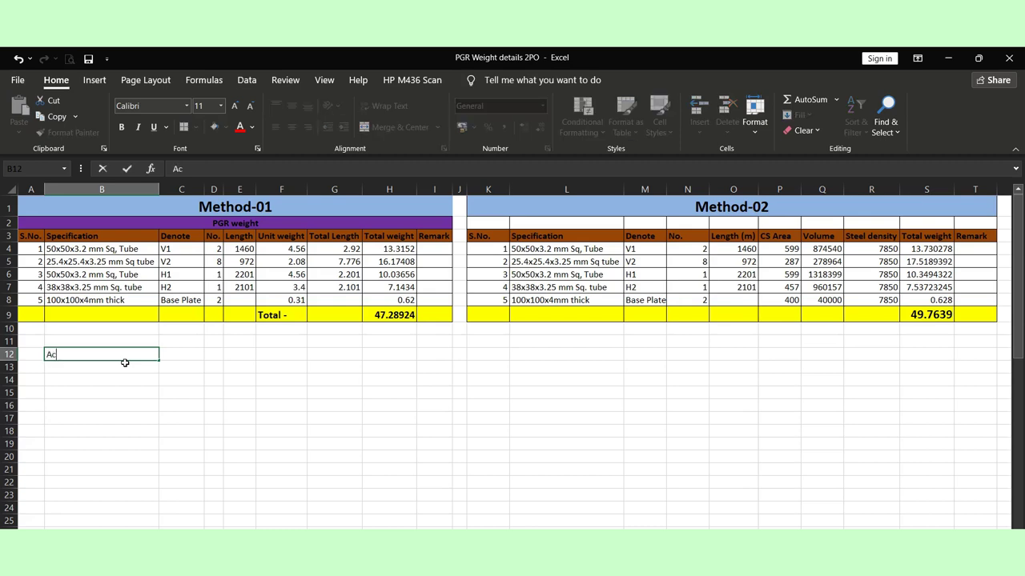
text(tual M-01)
key(Return)
text(Ac)
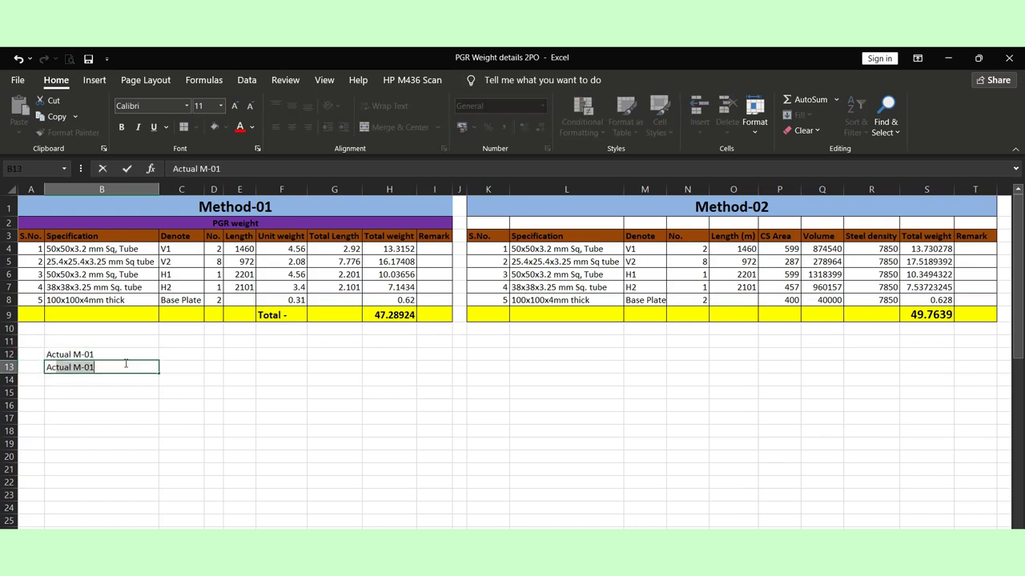
text(tual M-02)
key(Return)
Enter the label "Theoritical M-01" in B14 and fill it down to B15 as "Theoritical M-02"
text(The)
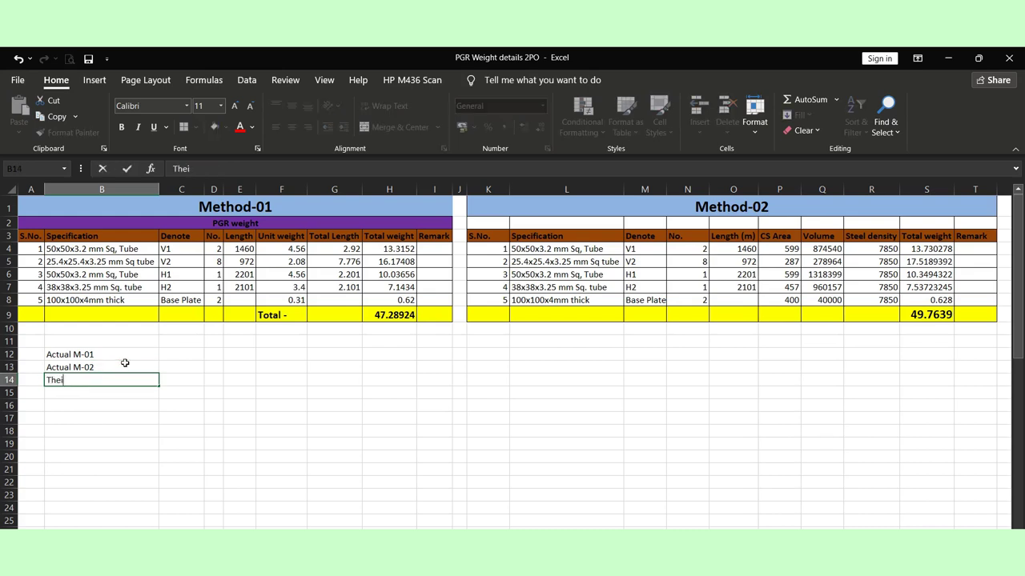
text(oritical M-01)
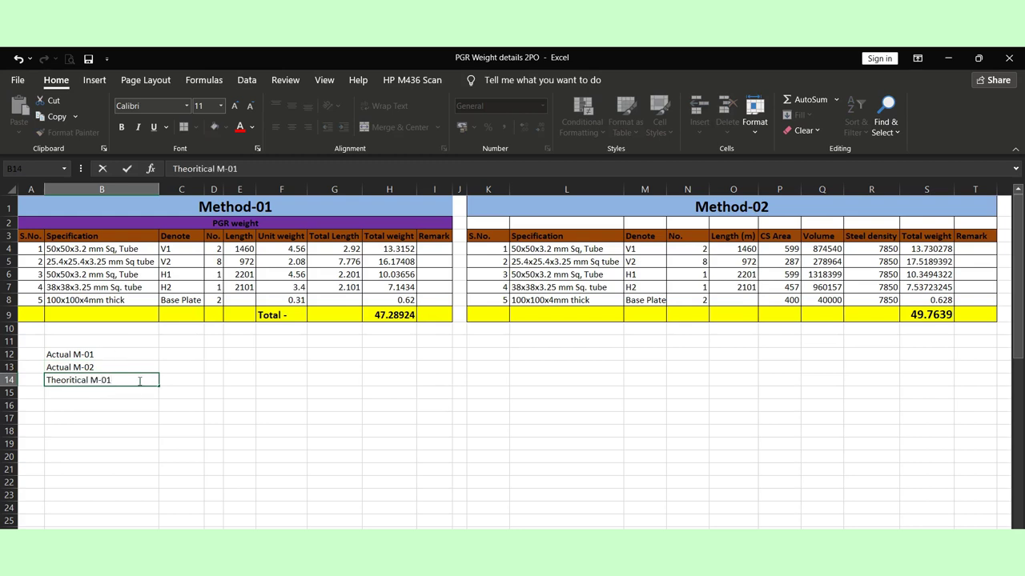
click(120, 392)
click(125, 382)
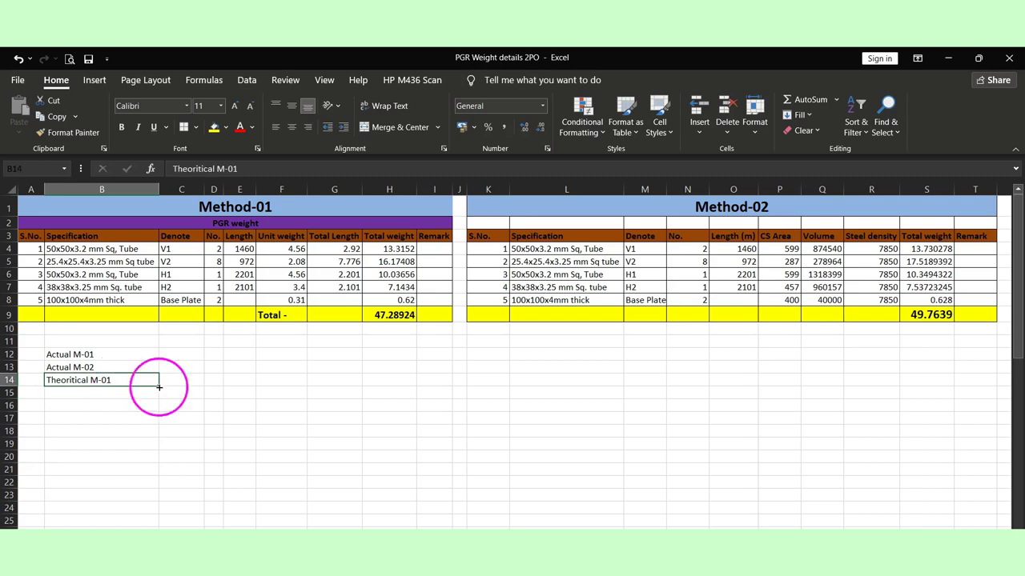
drag(159, 387, 159, 399)
click(213, 392)
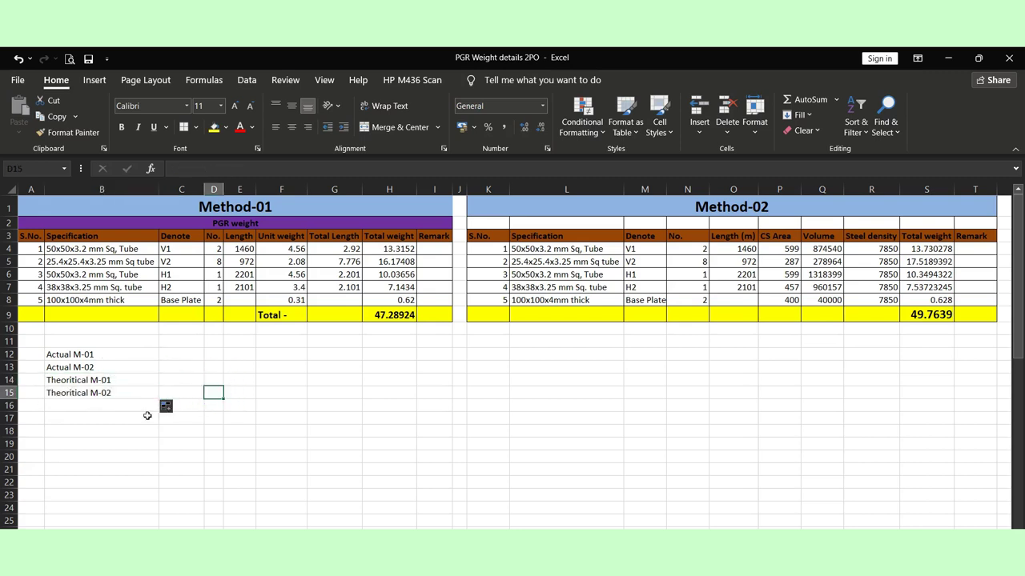
click(181, 351)
Try to copy the actual site totals in H8 and S11 together from the site weight worksheet
key(ctrl+Page_Down)
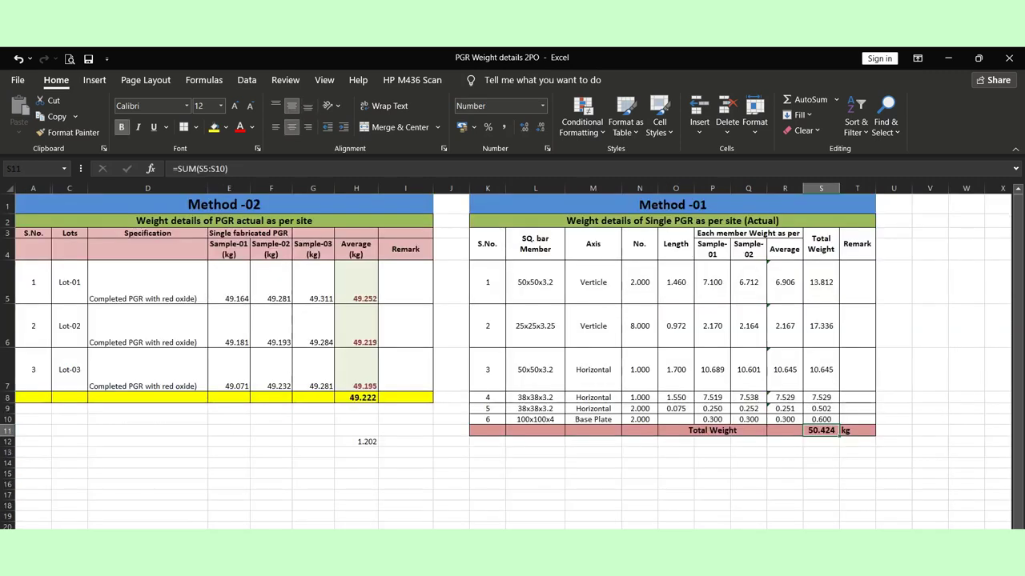
click(361, 399)
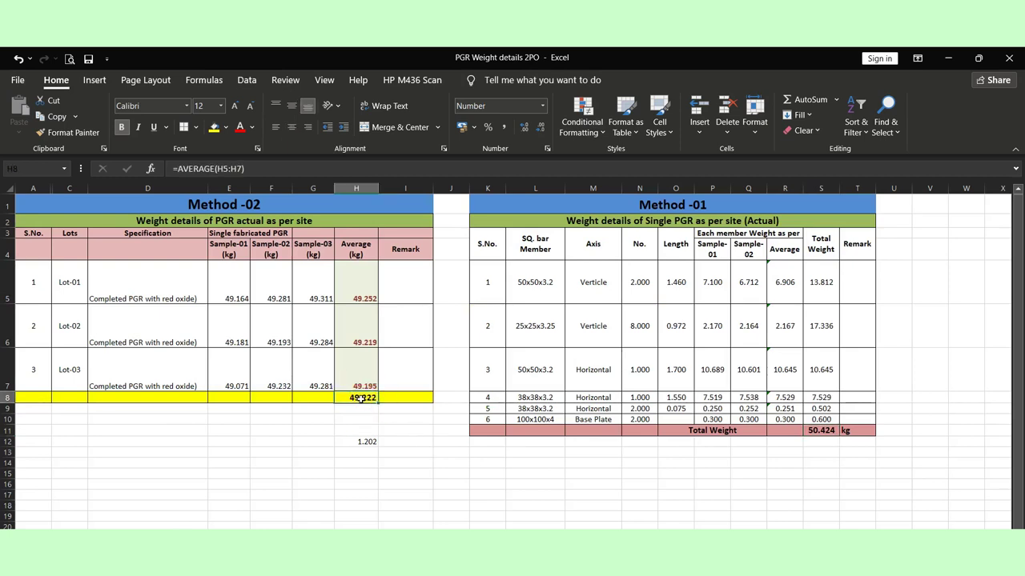
ctrl+click(824, 430)
key(ctrl+c)
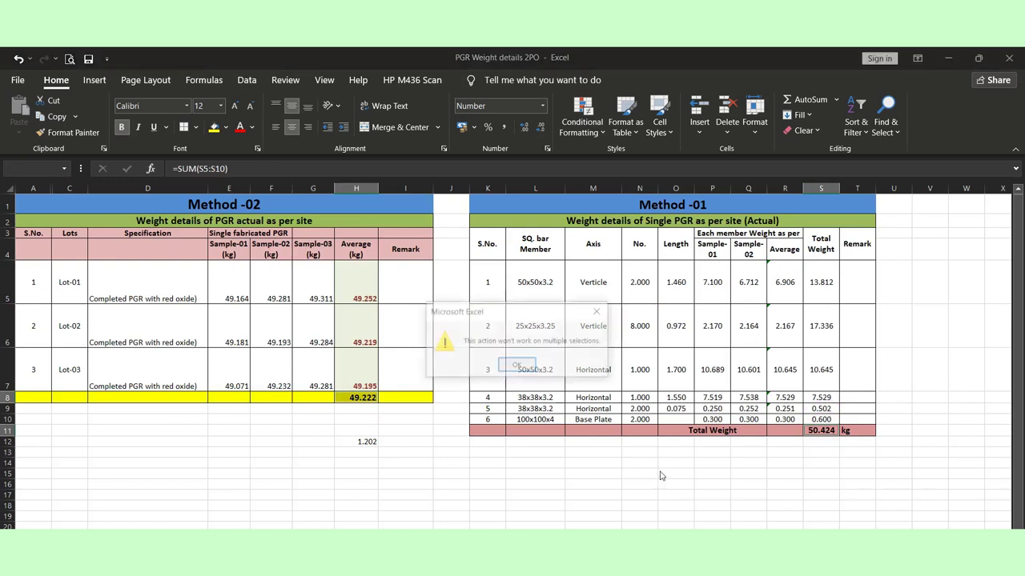
click(598, 310)
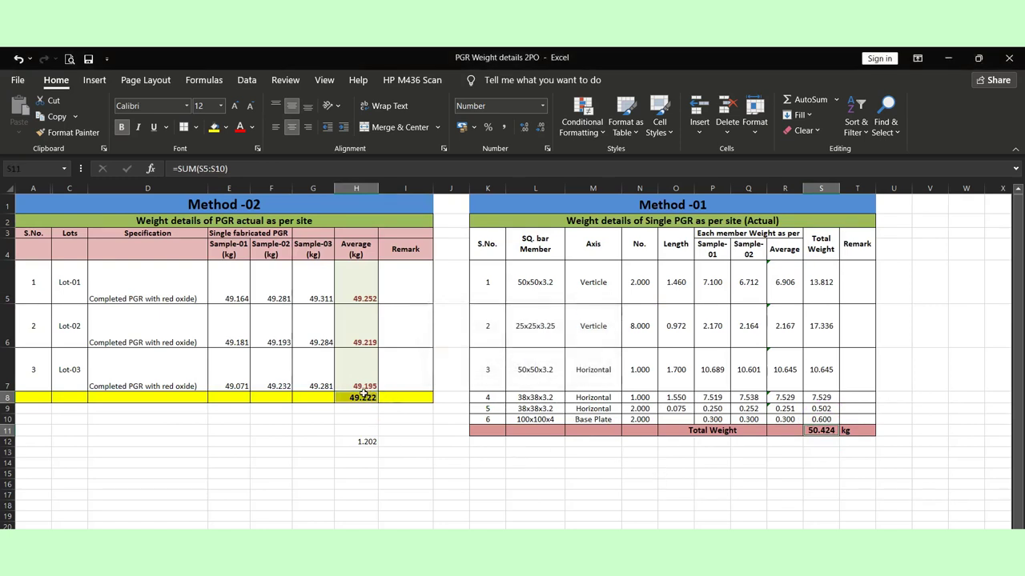
click(363, 396)
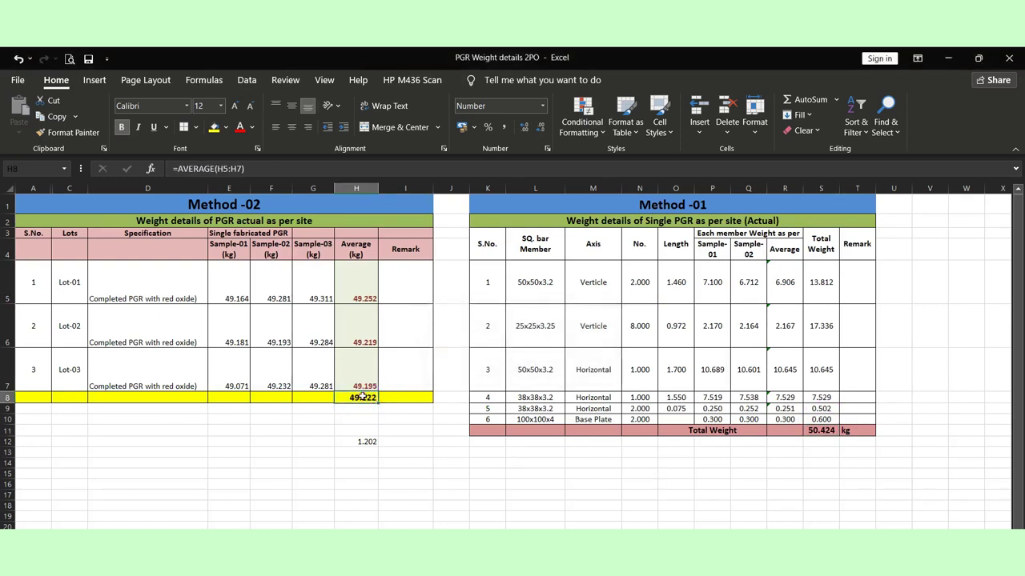
click(824, 430)
key(ctrl+c)
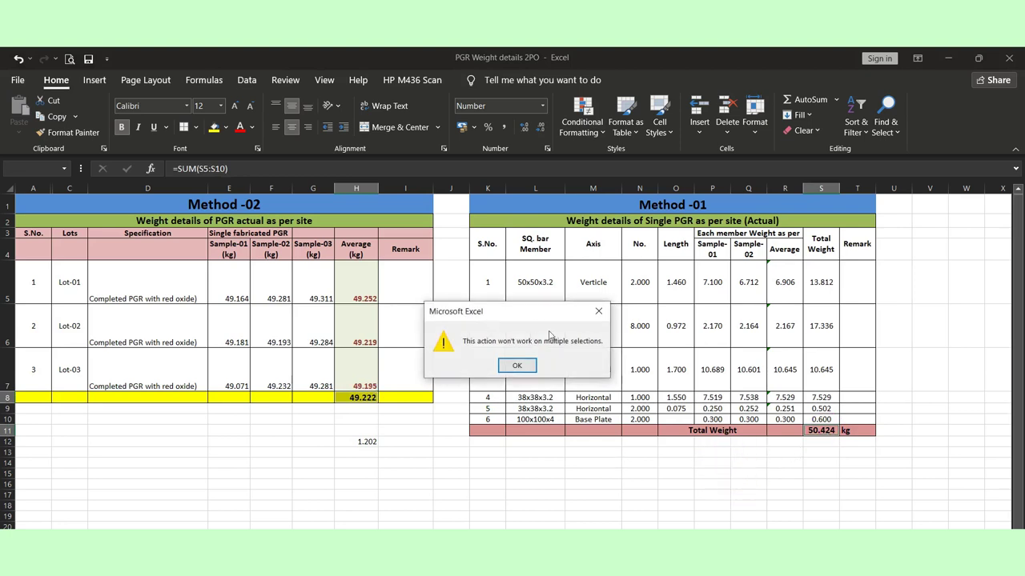
click(599, 312)
Enter 49.22 as the Actual M-01 weight in C12 and 50.24 as the Actual M-02 weight in C13
click(362, 396)
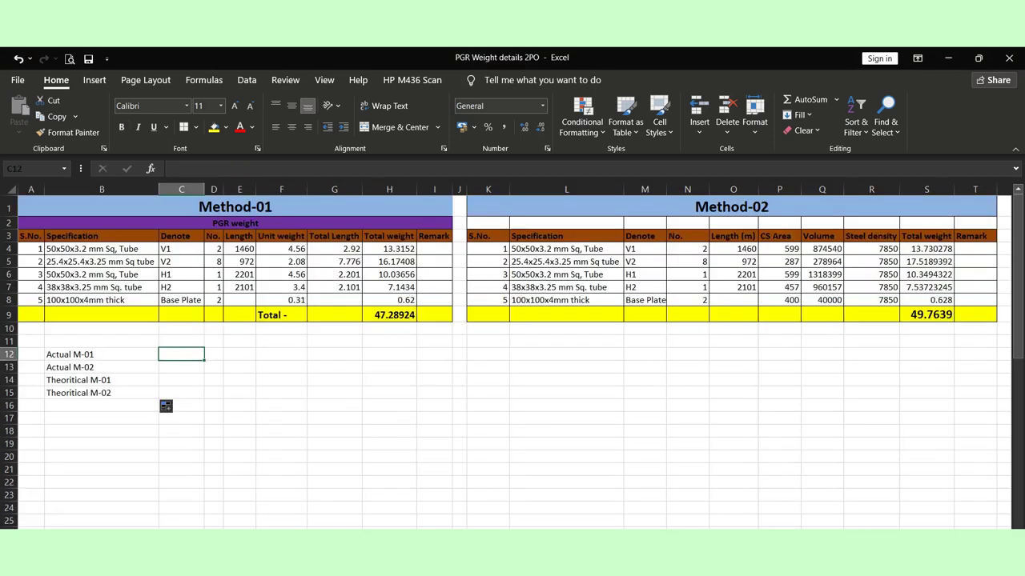
text(49)
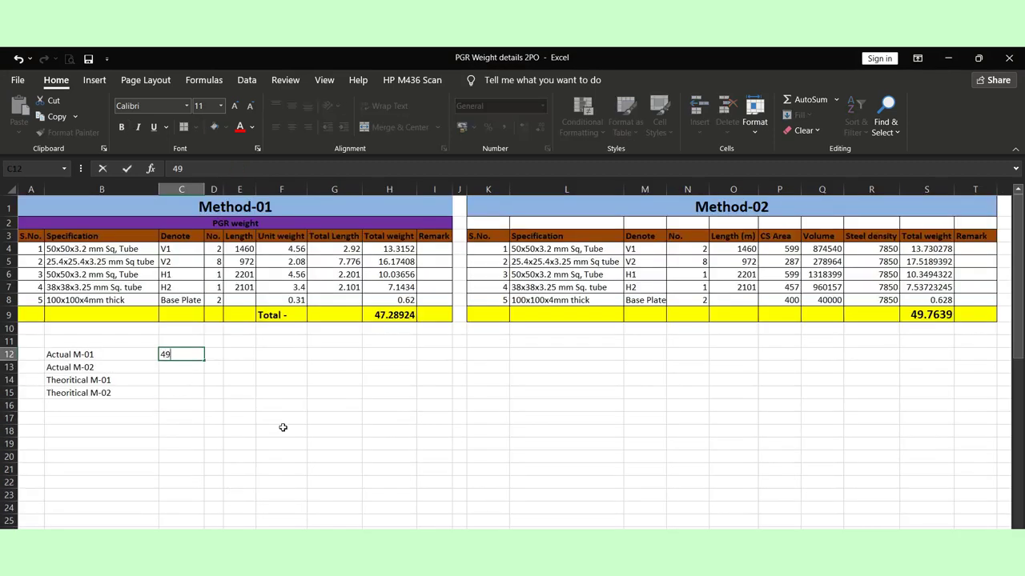
text(.22)
key(Return)
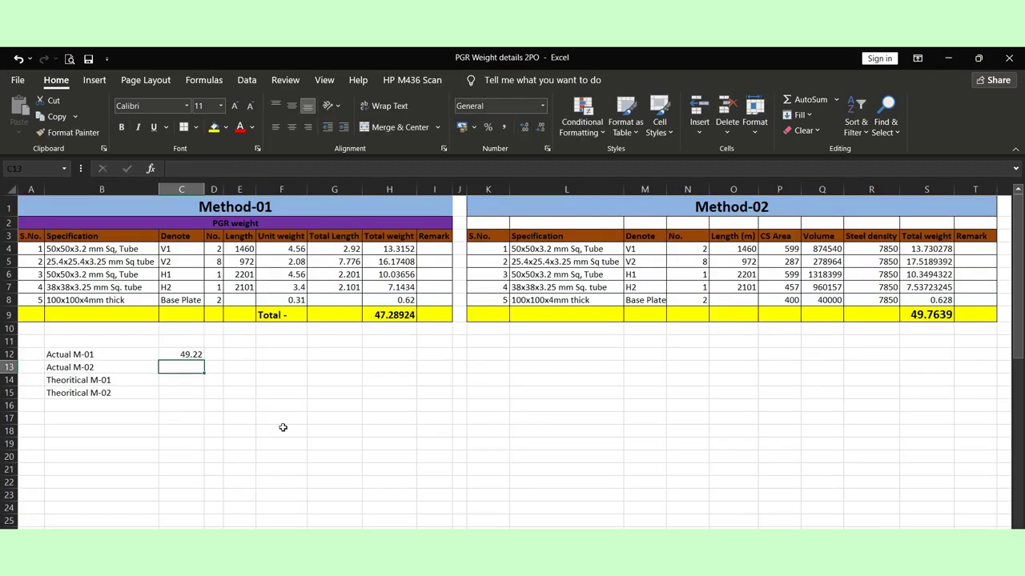
text(50)
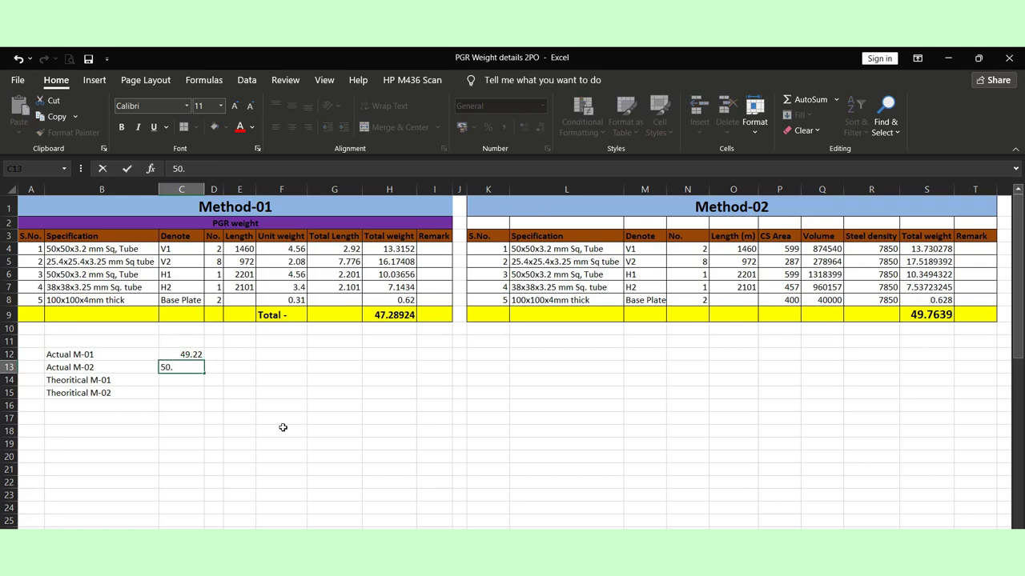
text(.24)
Recheck the totals in the site weight worksheet and correct the Actual M-02 weight in C13 to 50.42
key(alt+Tab)
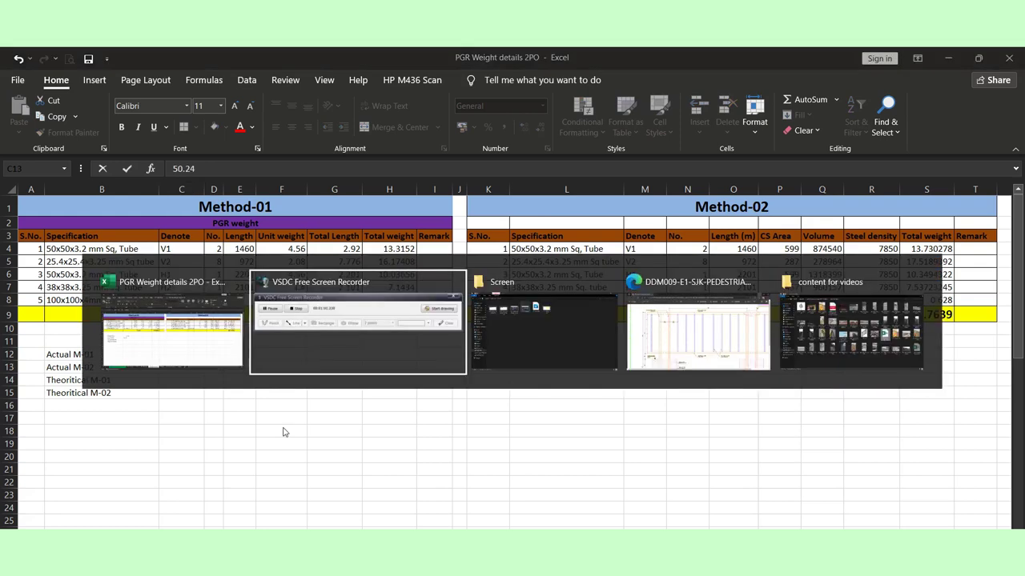
key(alt+Tab)
key(alt+Tab)
key(alt+Tab)
key(alt+Tab)
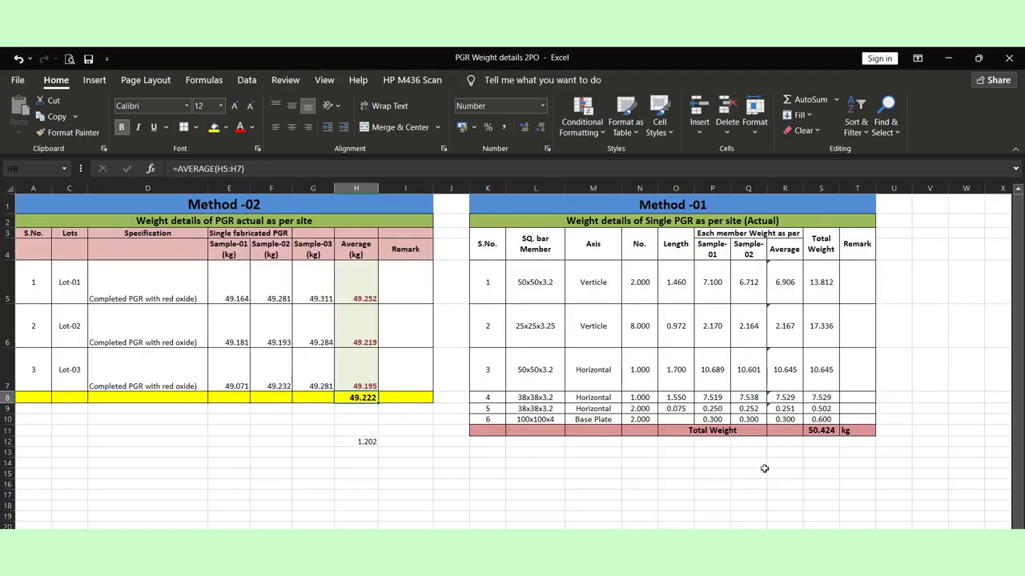
key(alt+Tab)
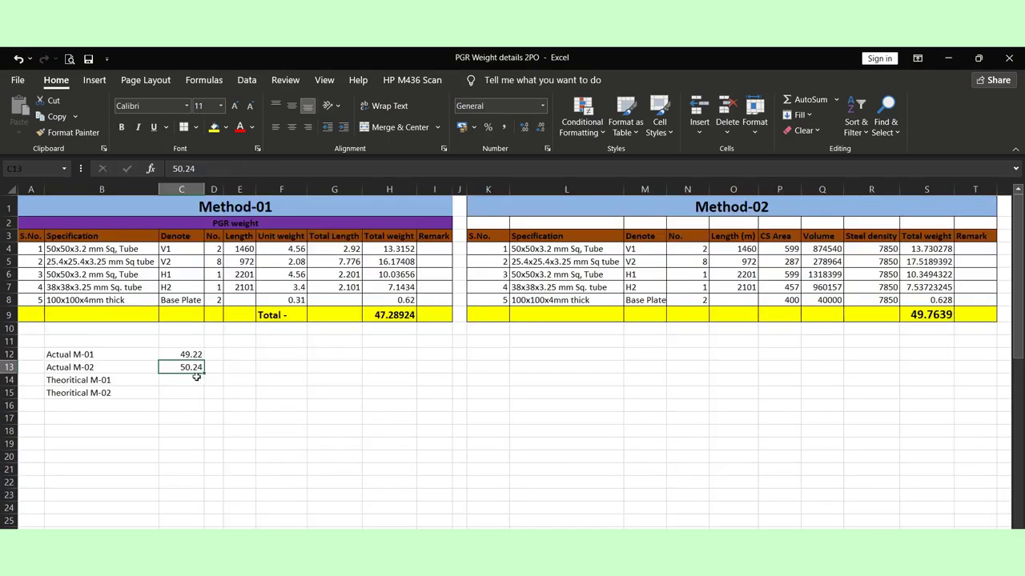
text(50.42)
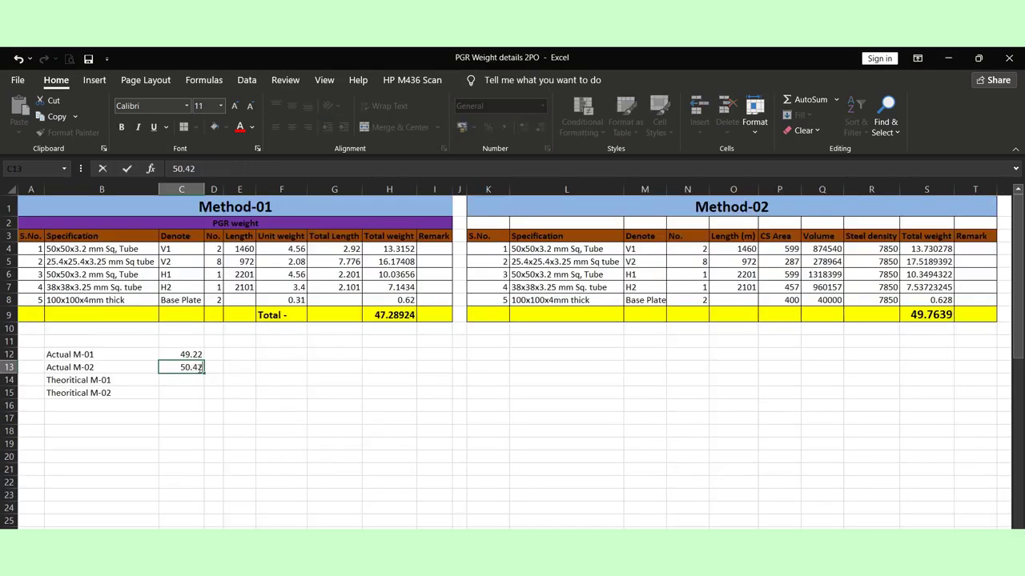
Enter 47.28 as the Theoritical M-01 weight in C14 and 49.76 as the Theoritical M-02 weight in C15
click(189, 382)
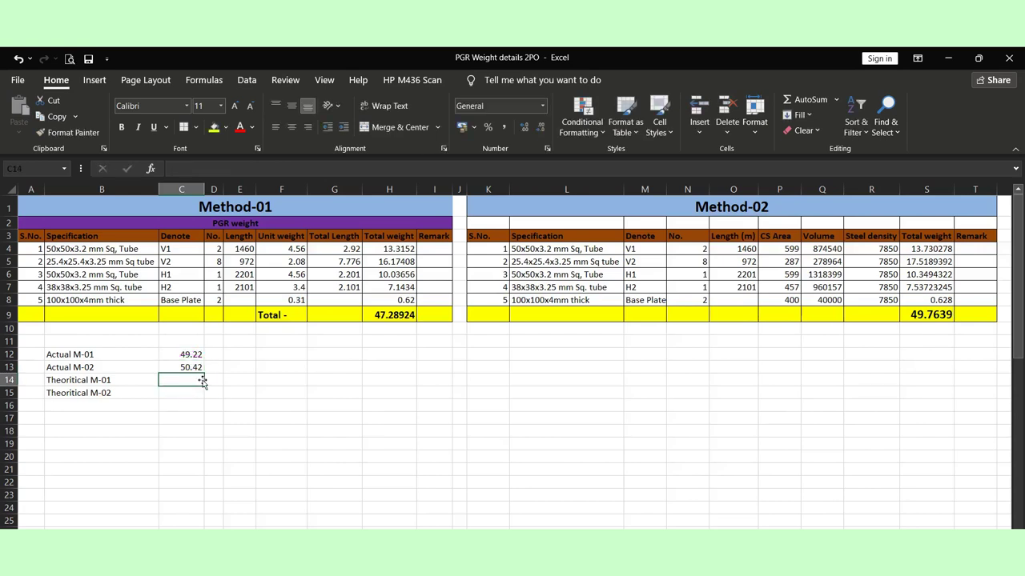
text(47)
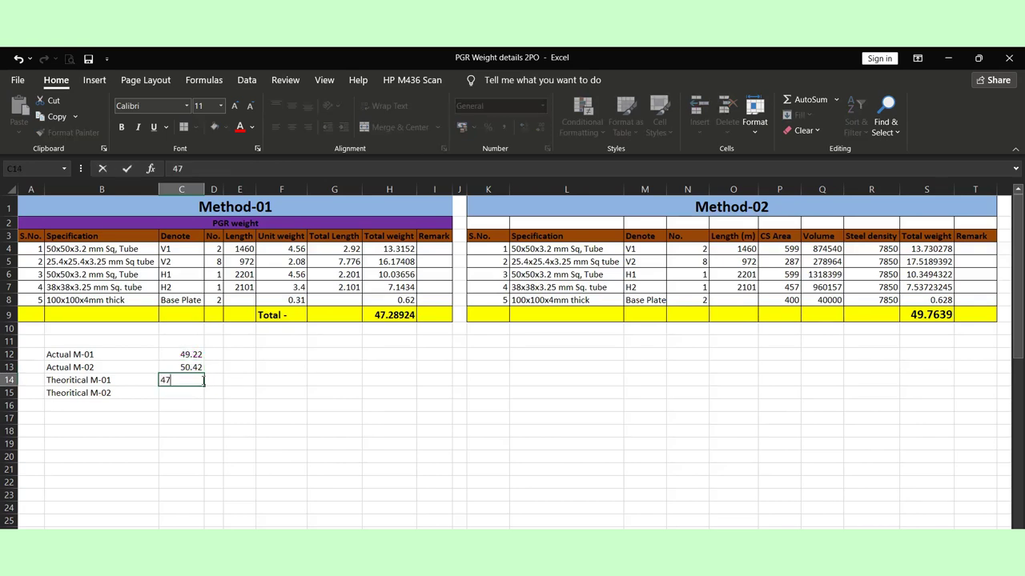
text(.28)
key(Return)
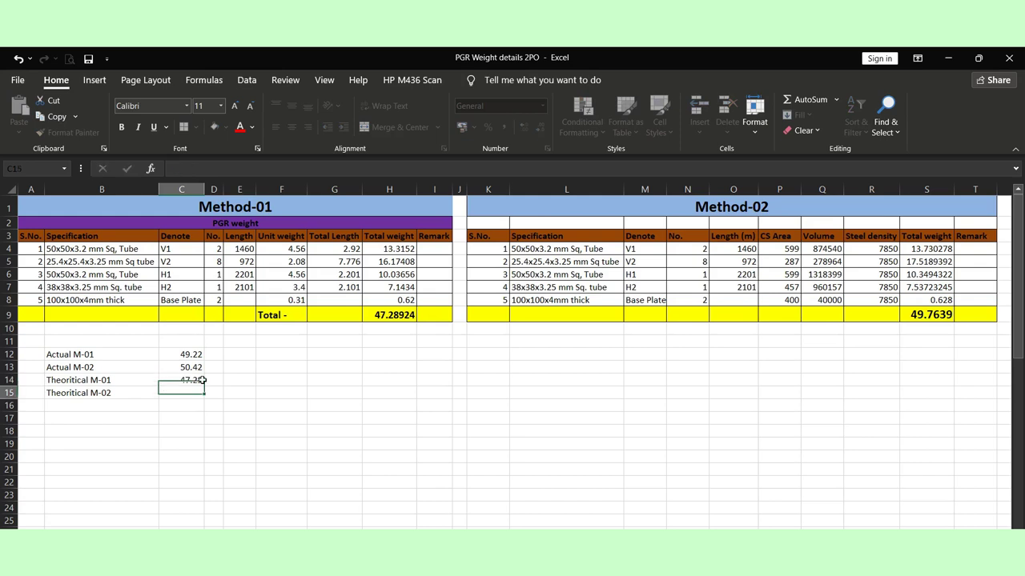
text(49.)
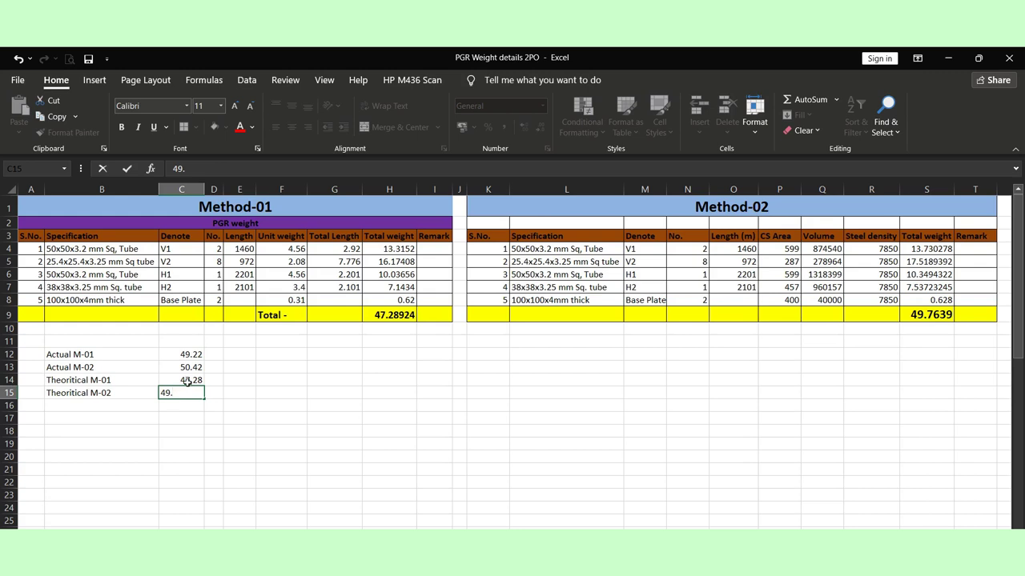
text(6)
key(Return)
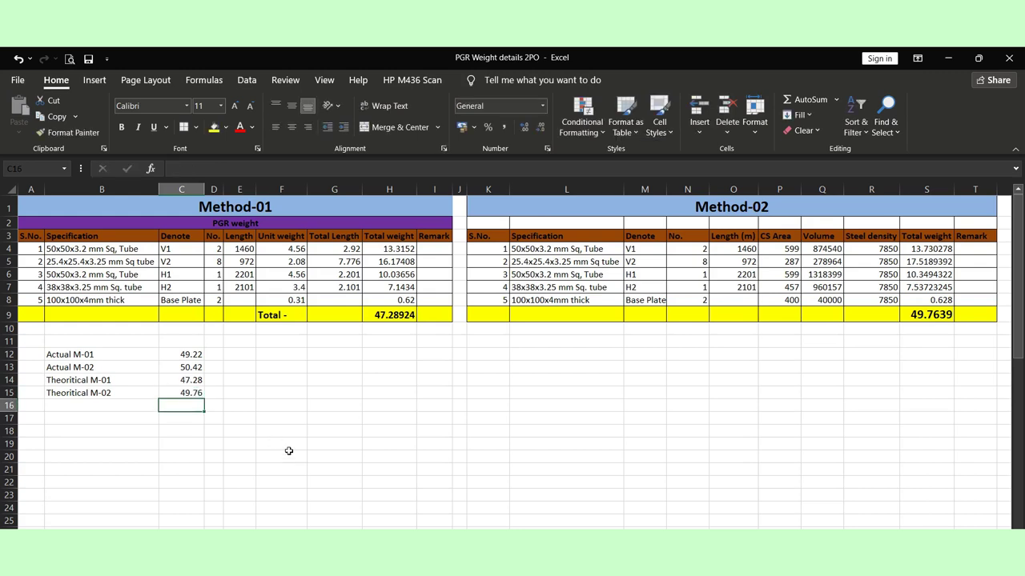
Compare the four actual and theoretical weights in C12:C15
click(209, 356)
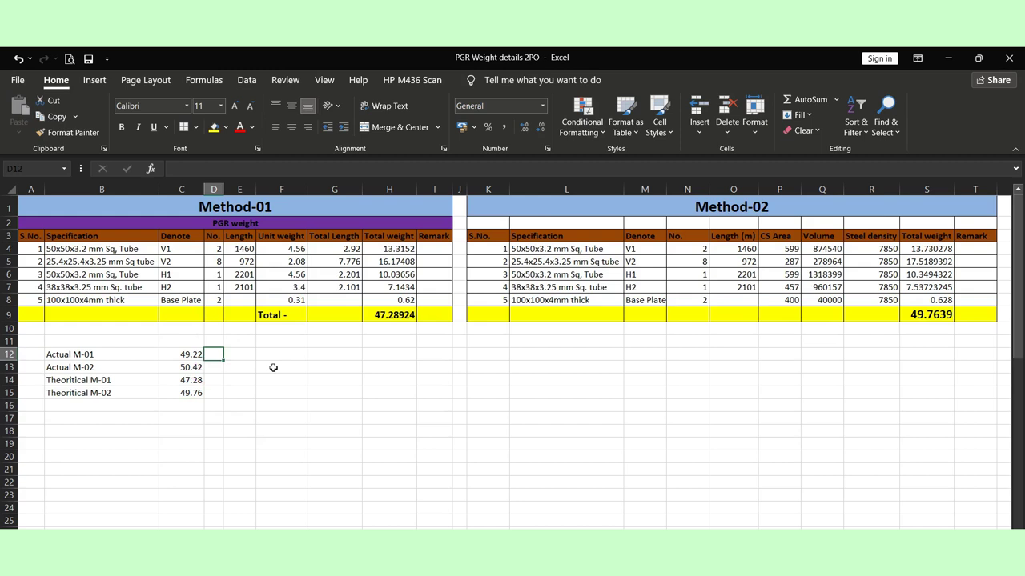
drag(194, 353, 192, 393)
click(240, 405)
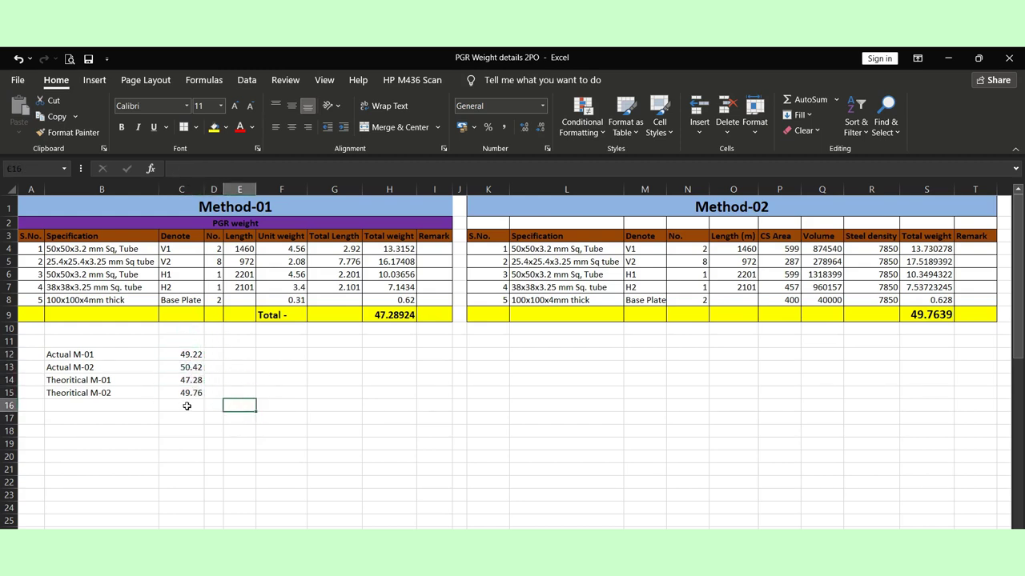
Calculate the minimum of the four weights in C16 with the formula =MIN(C12:C15)
click(187, 406)
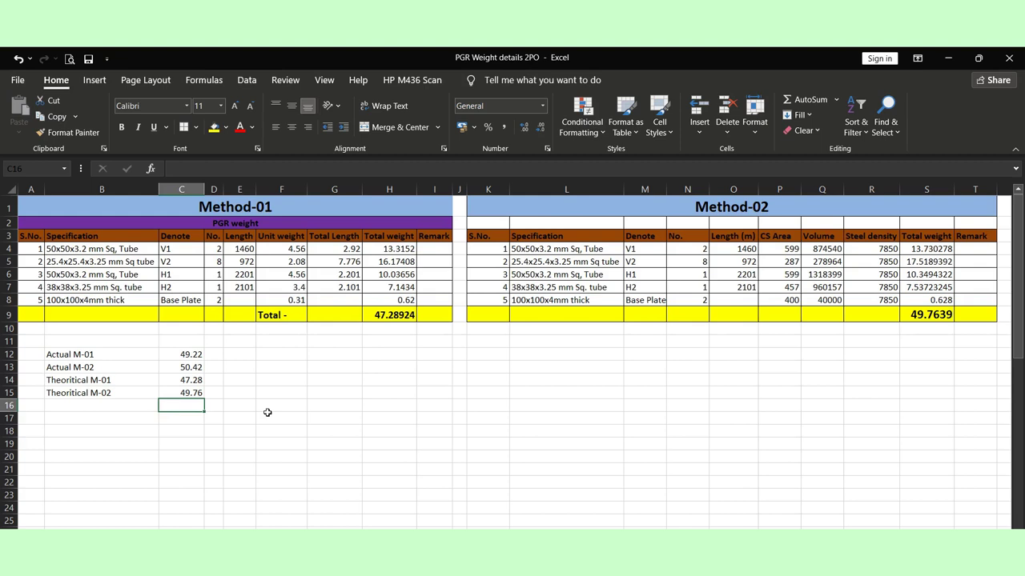
text(=)
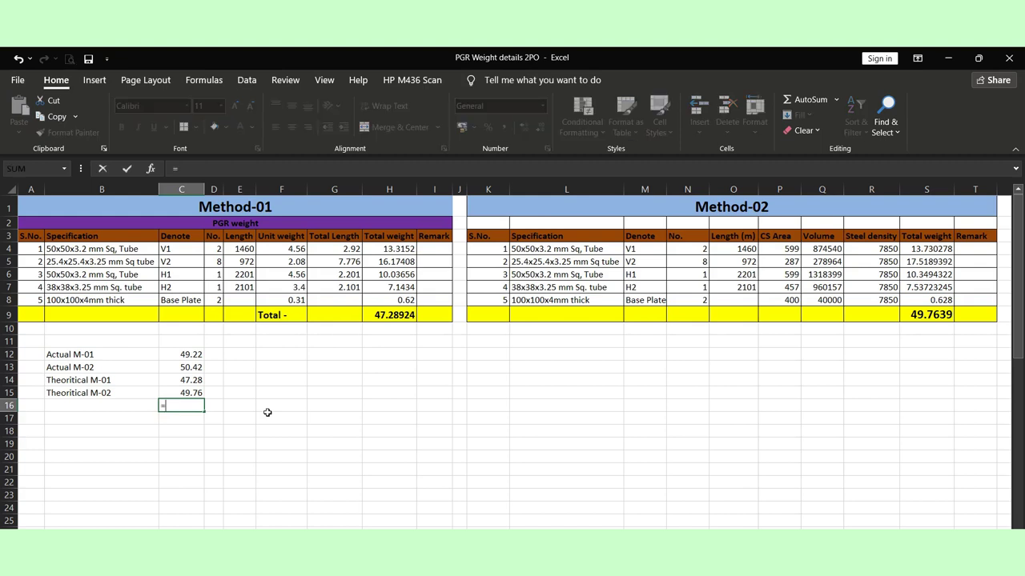
text(mim)
key(BackSpace)
text(n)
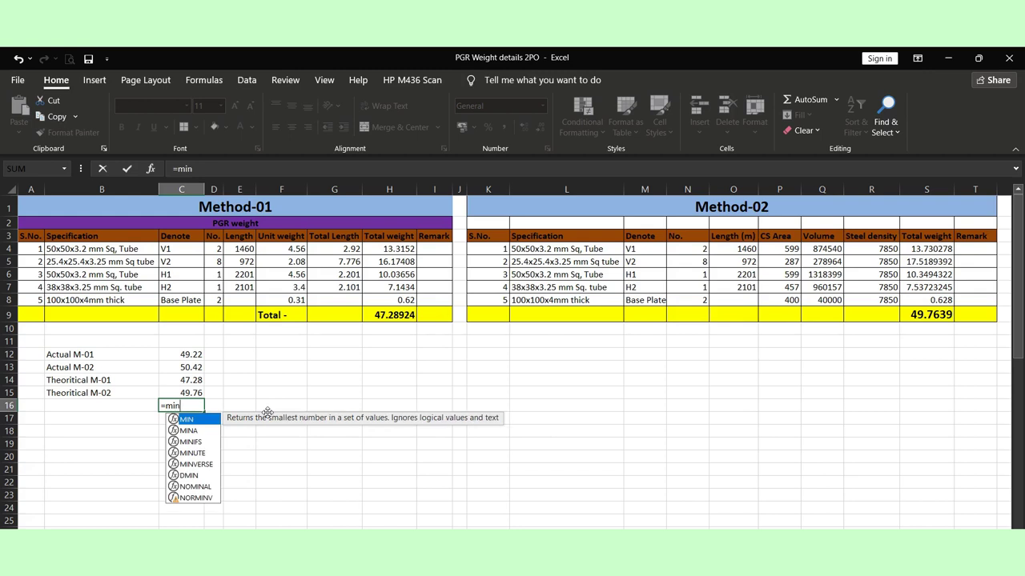
text(()
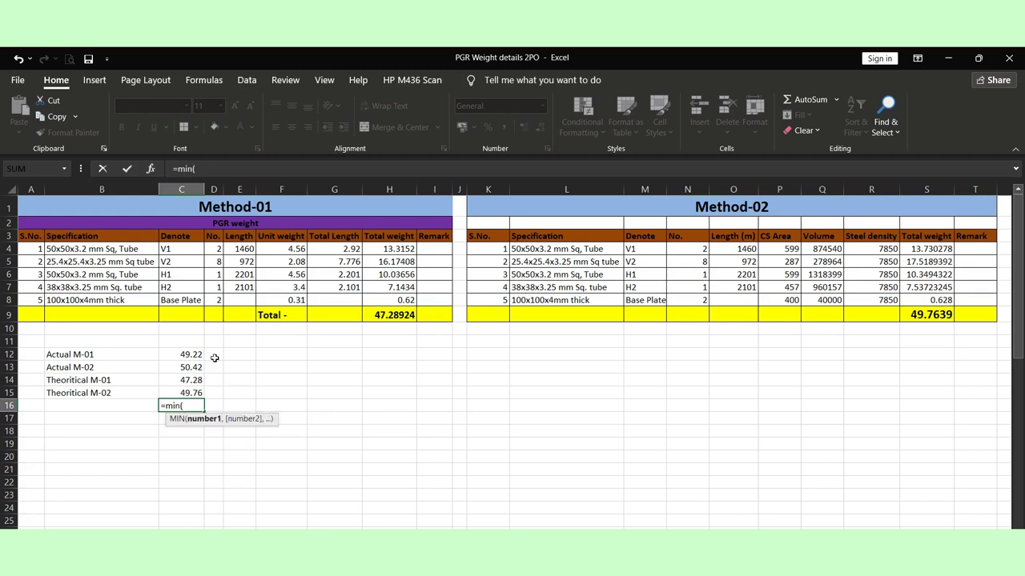
drag(193, 354, 195, 390)
key(Return)
Make the minimum weight in C16 bold and enlarge its font size to 16
click(195, 404)
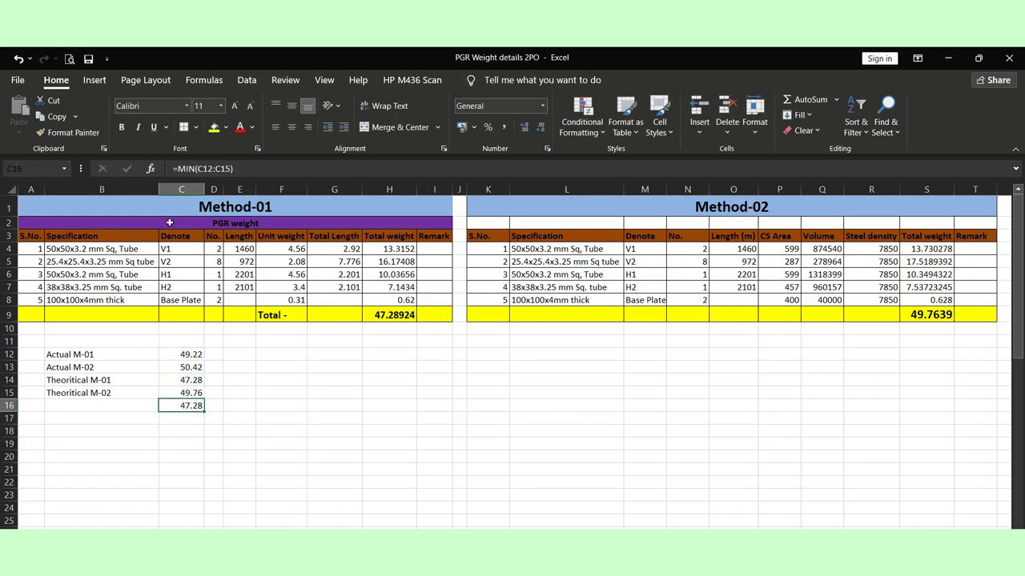
click(122, 127)
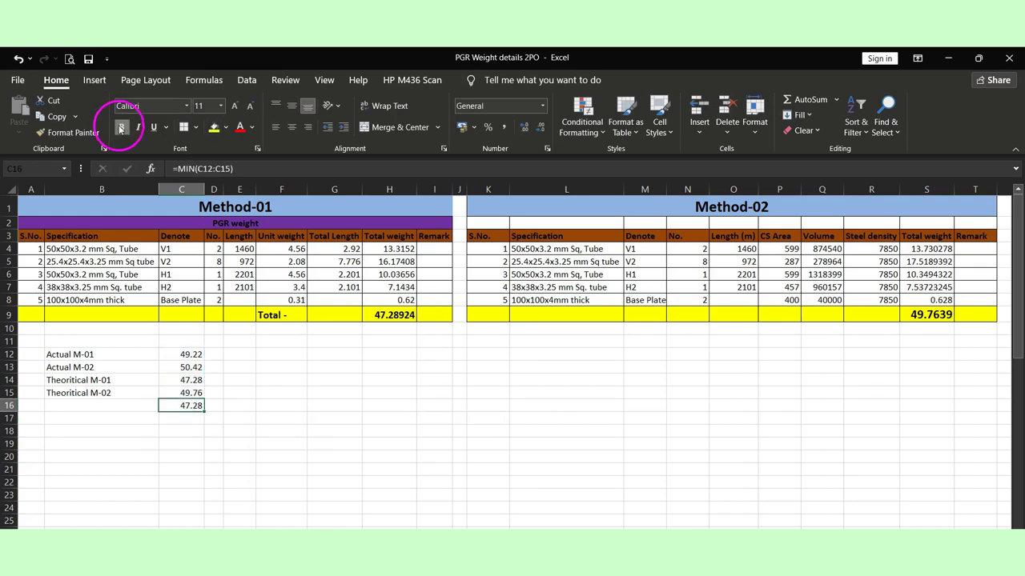
click(234, 105)
click(234, 106)
click(234, 106)
click(244, 422)
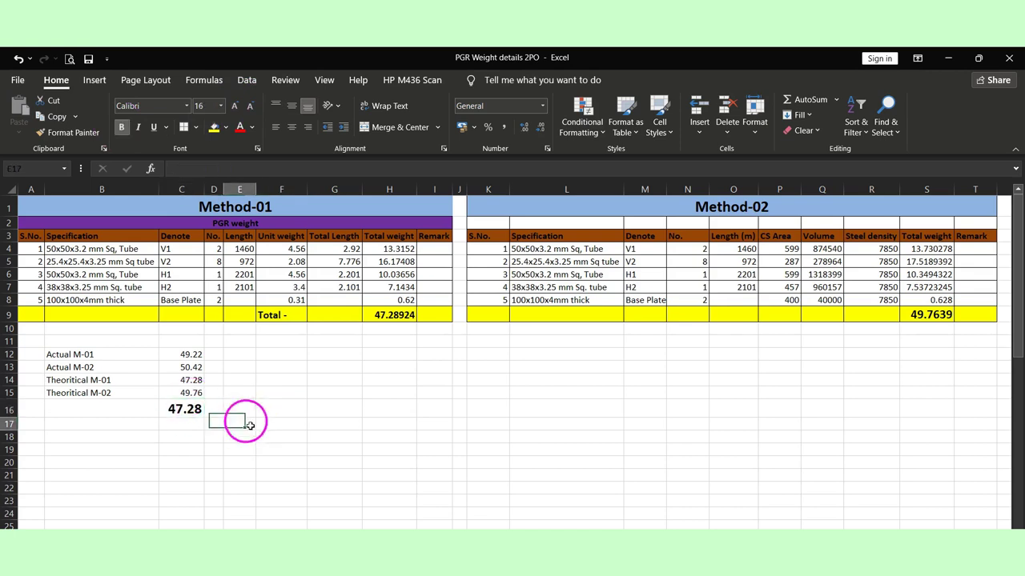
Check the minimum weight in C16 against each actual and theoretical weight in C12:C15
click(186, 408)
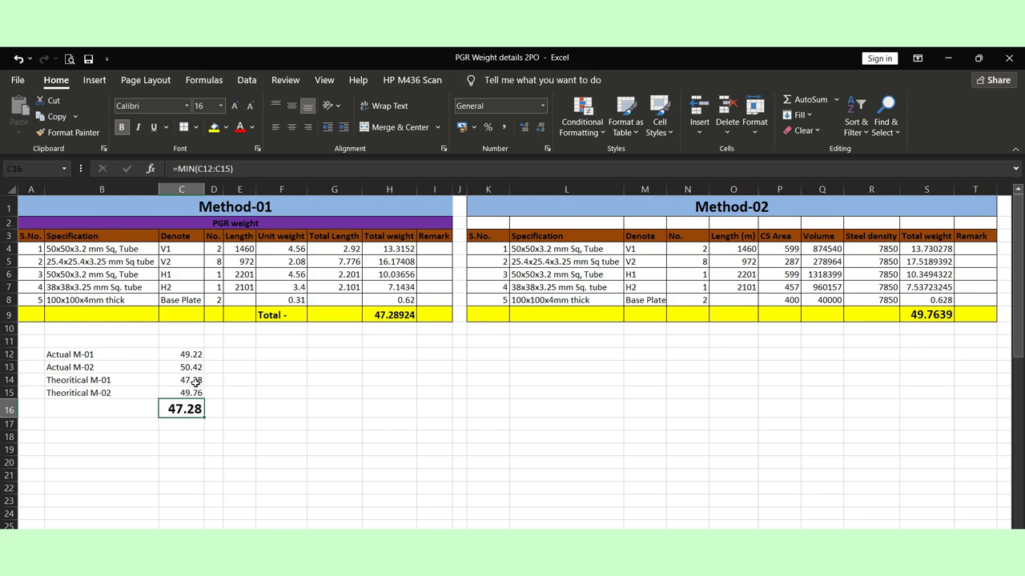
click(195, 382)
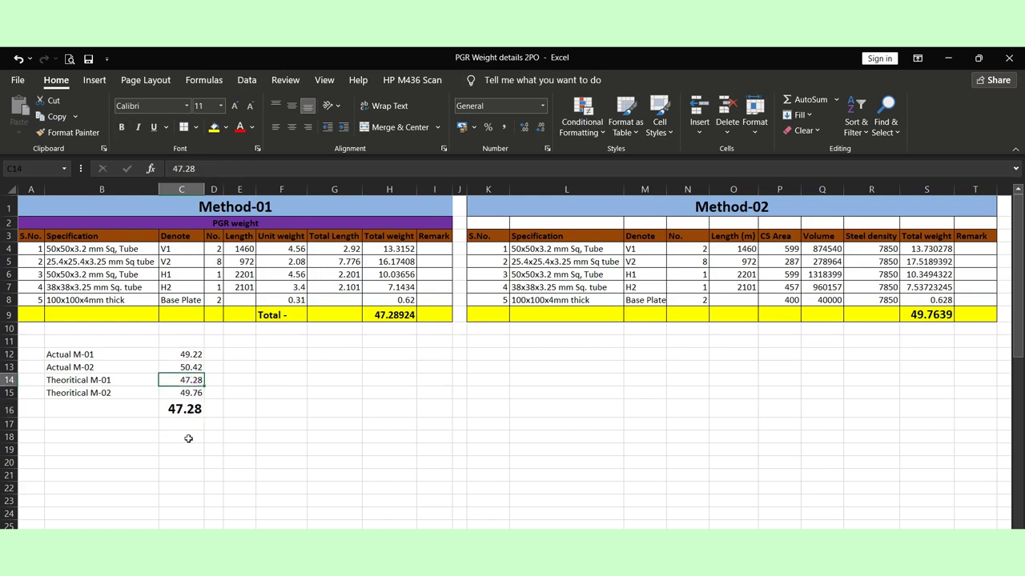
click(197, 354)
click(194, 366)
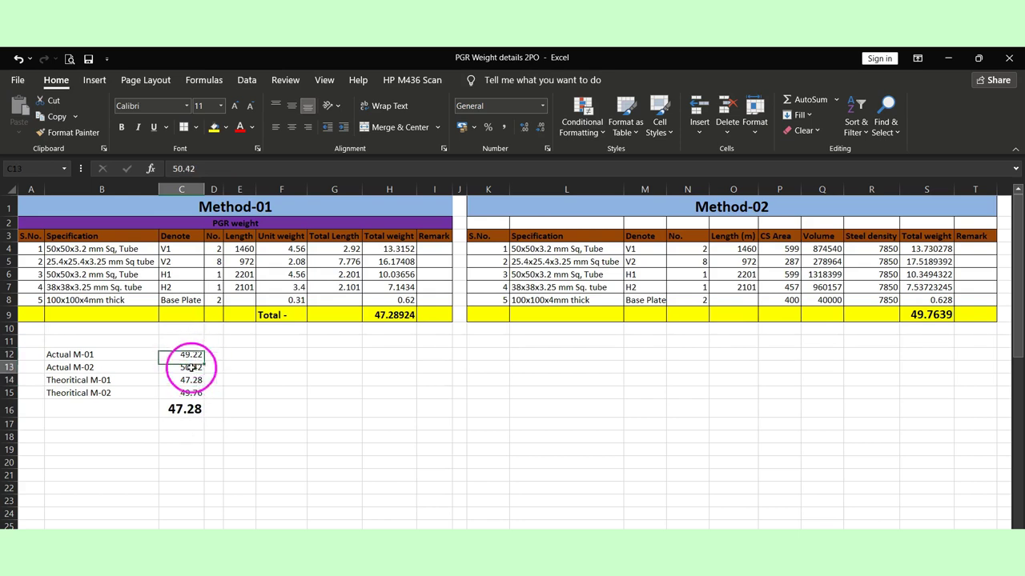
click(228, 394)
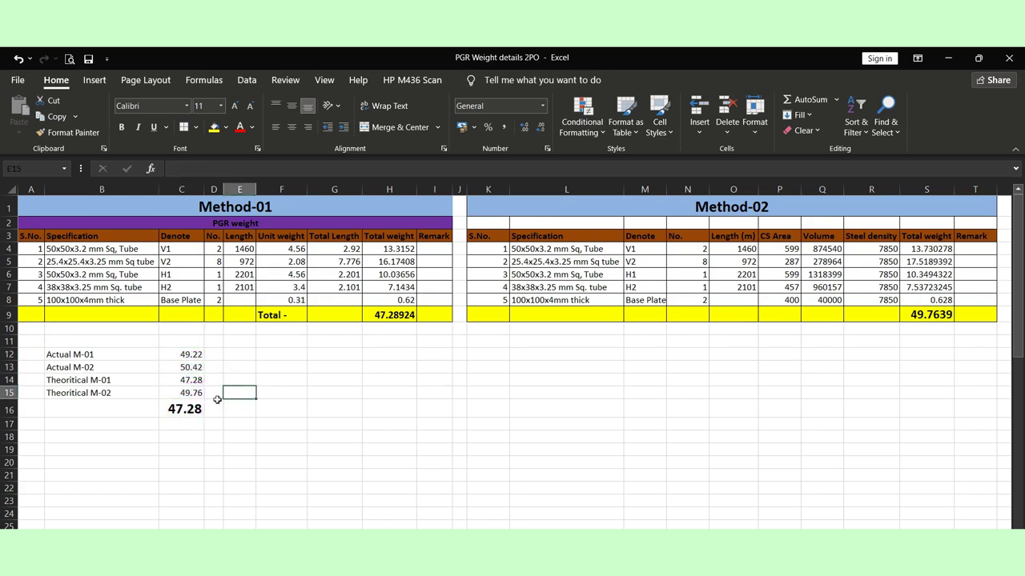
drag(192, 393, 292, 393)
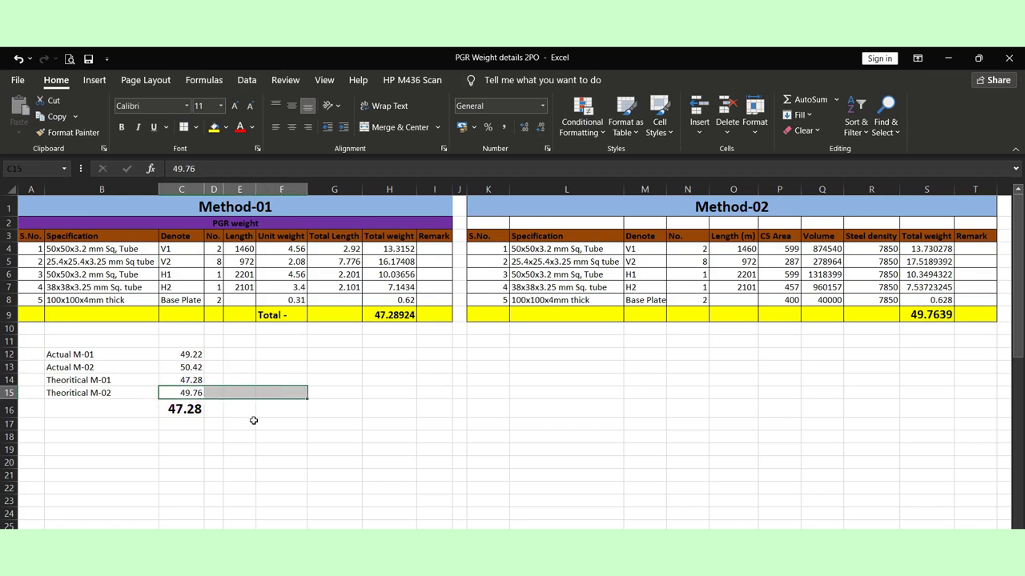
click(192, 353)
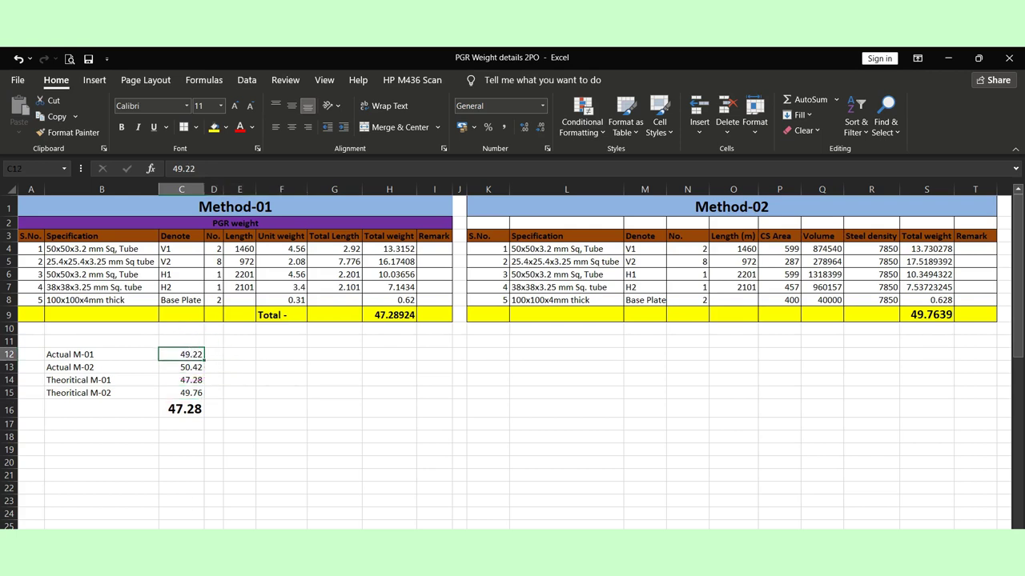
Review the sample weights and lot averages in the site weight worksheet, and return to the theoretical weight worksheet
key(ctrl+Page_Down)
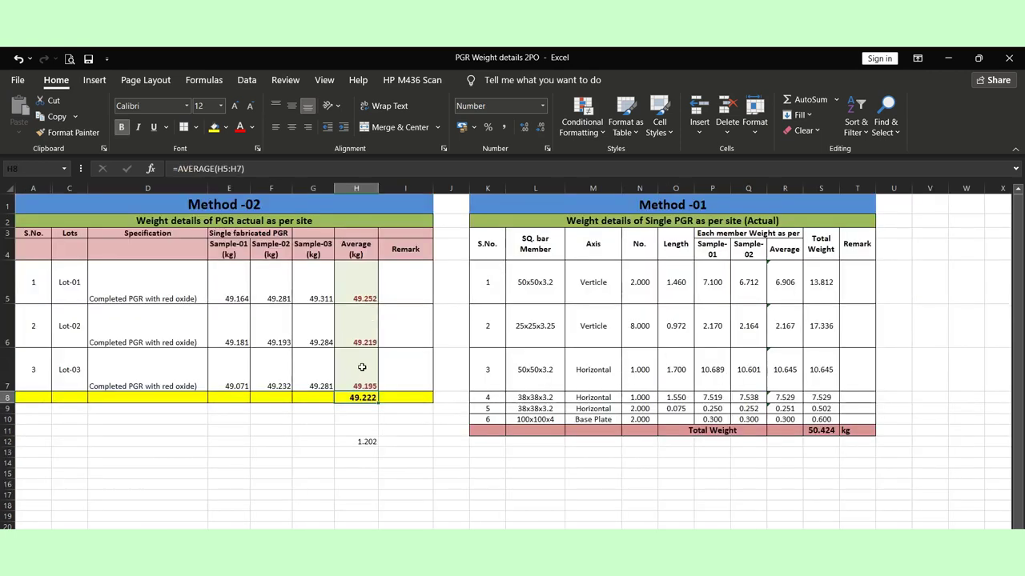
click(326, 376)
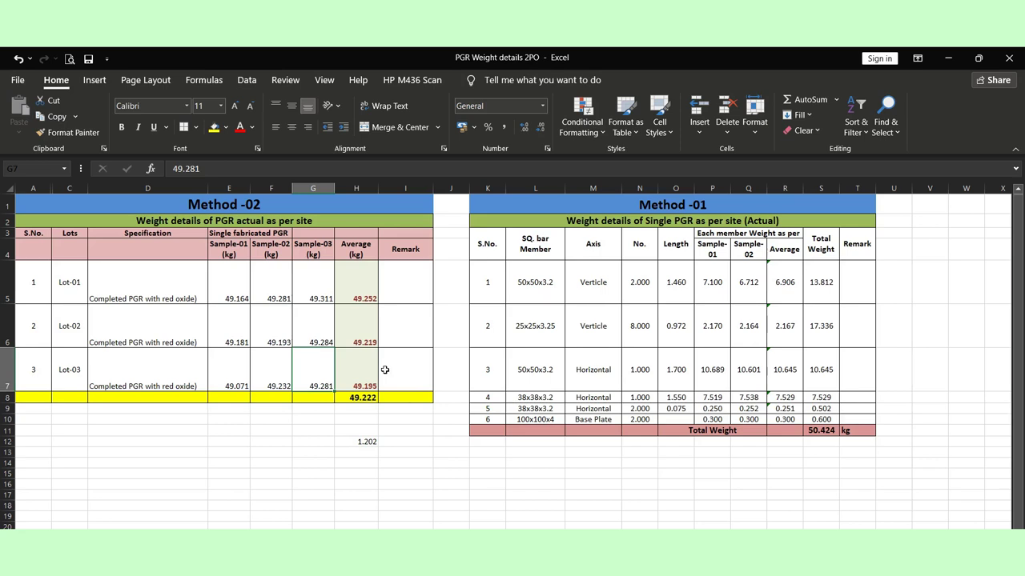
click(358, 384)
click(309, 440)
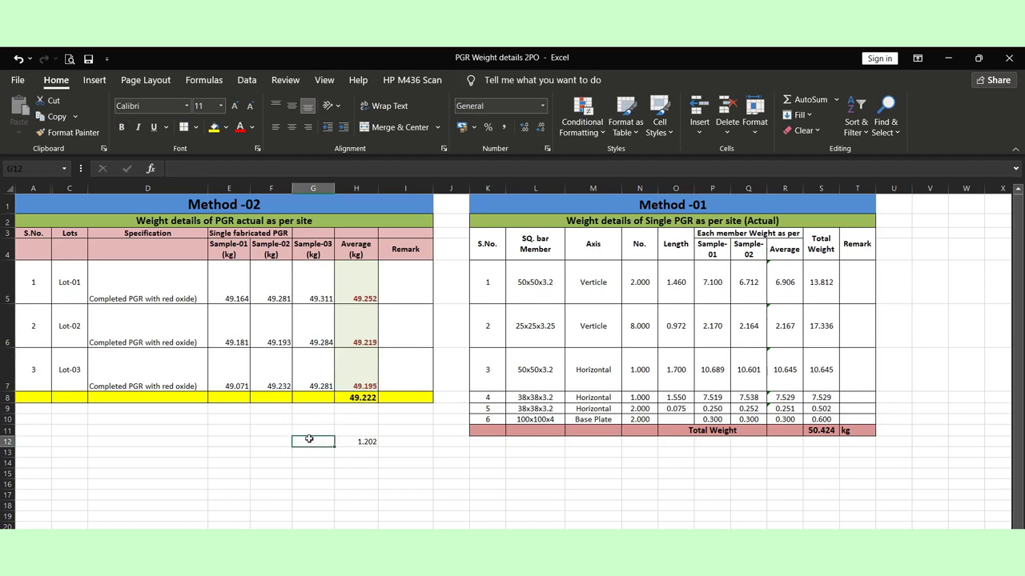
click(276, 440)
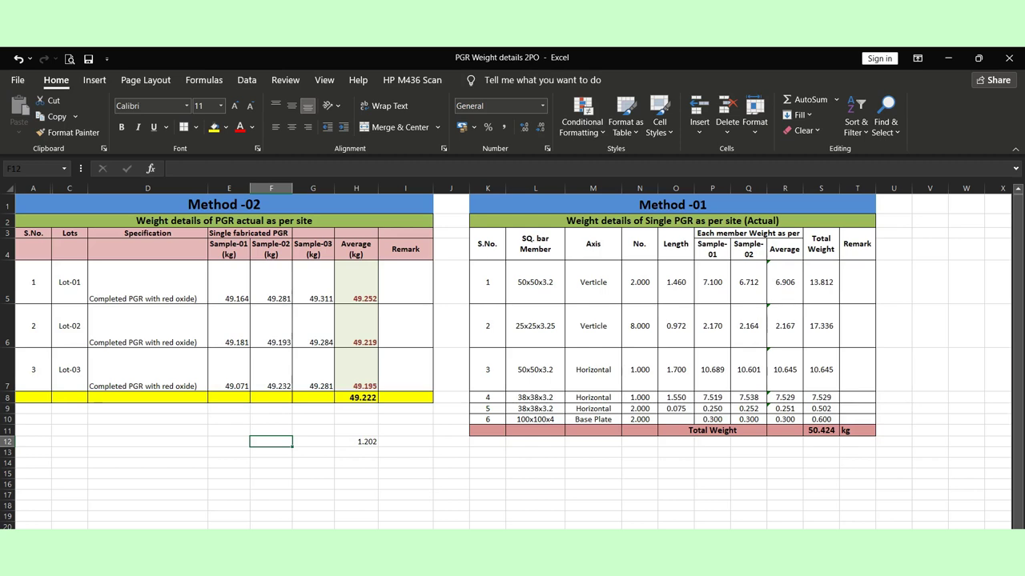
key(ctrl+Page_Down)
click(366, 461)
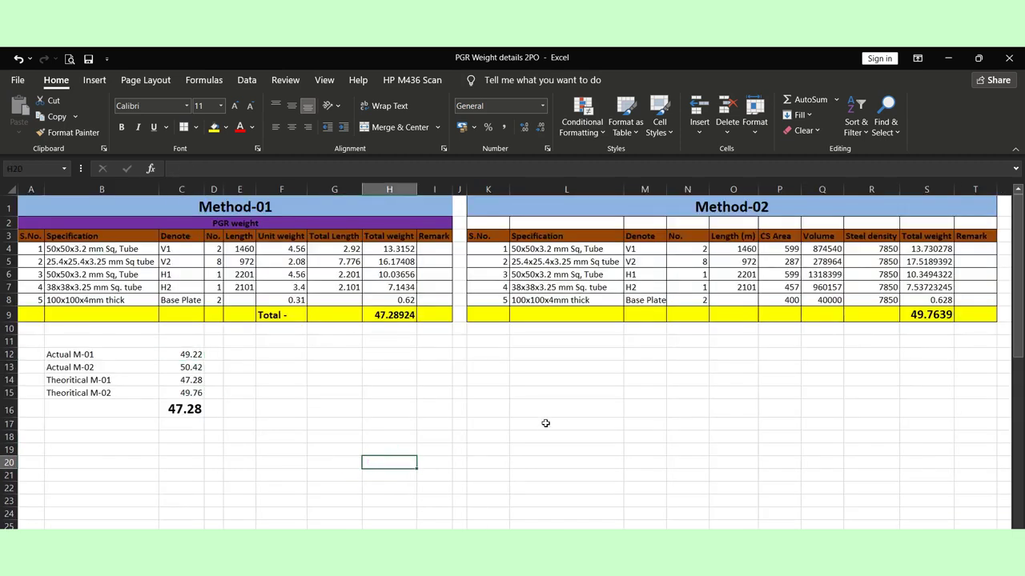
click(627, 395)
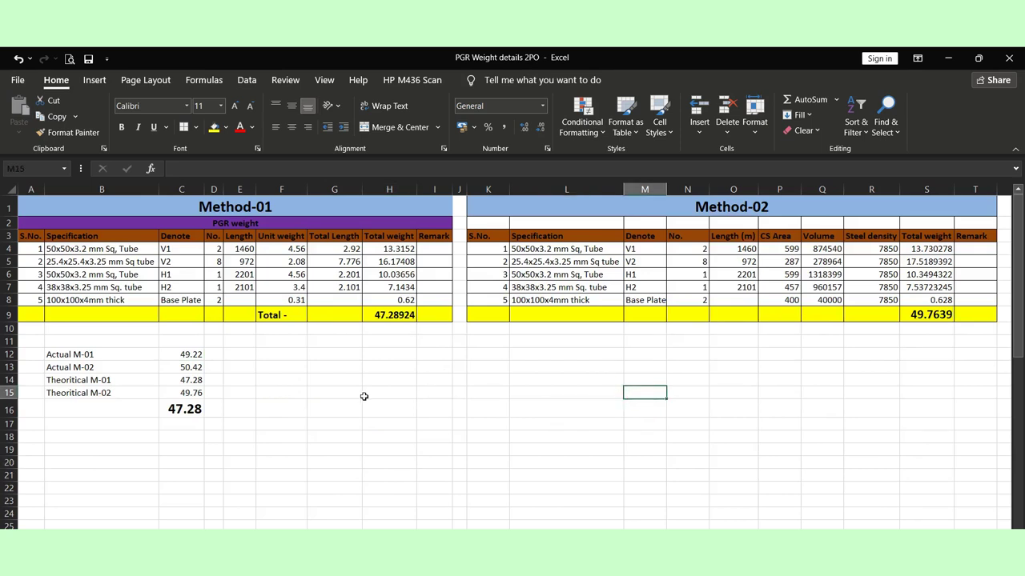